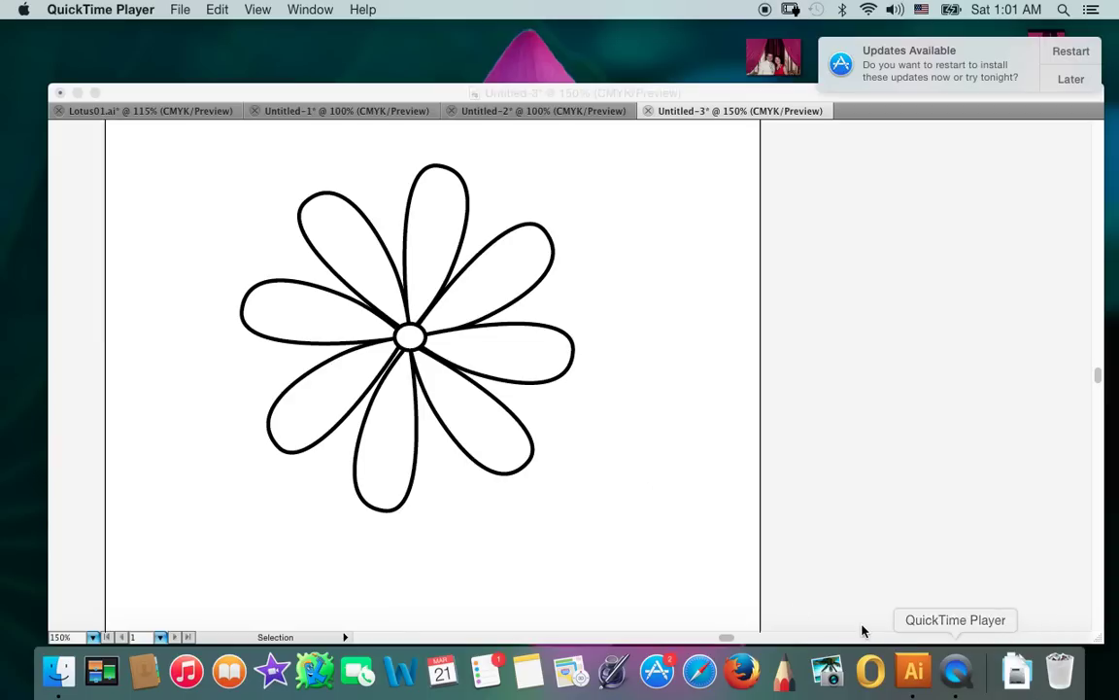
Step: Bring Illustrator to the front, showing the finished eight-petal outline flower
left_click(913, 673)
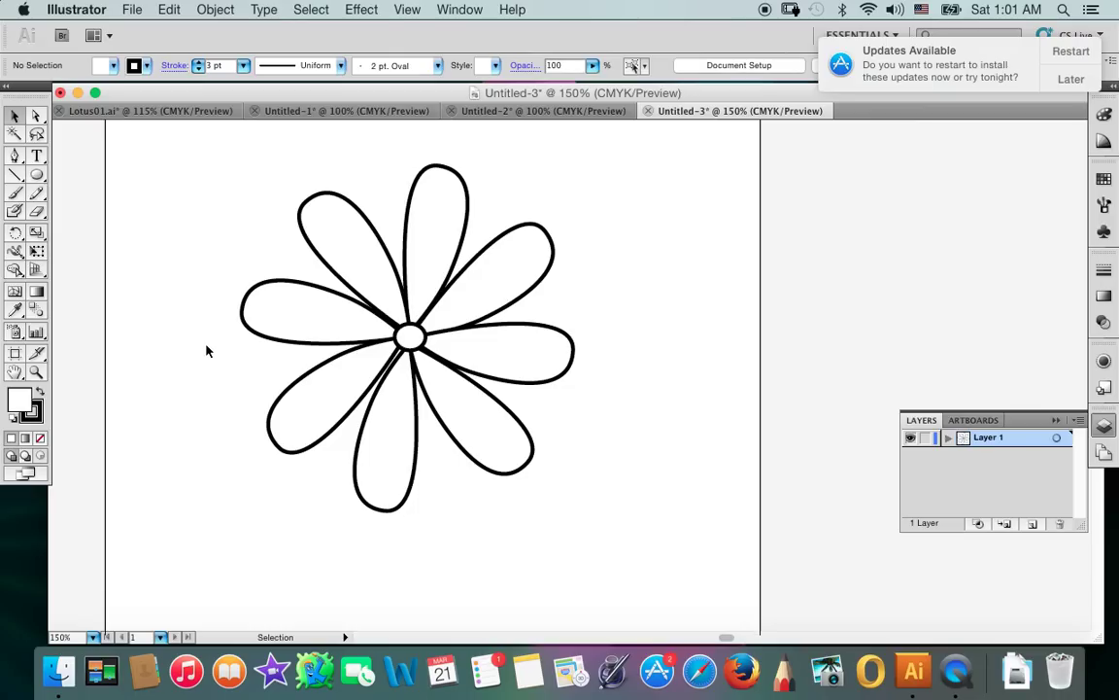
Step: Create a new blank 500 × 500 pt document, Untitled-5, and view its empty artboard
left_click(138, 13)
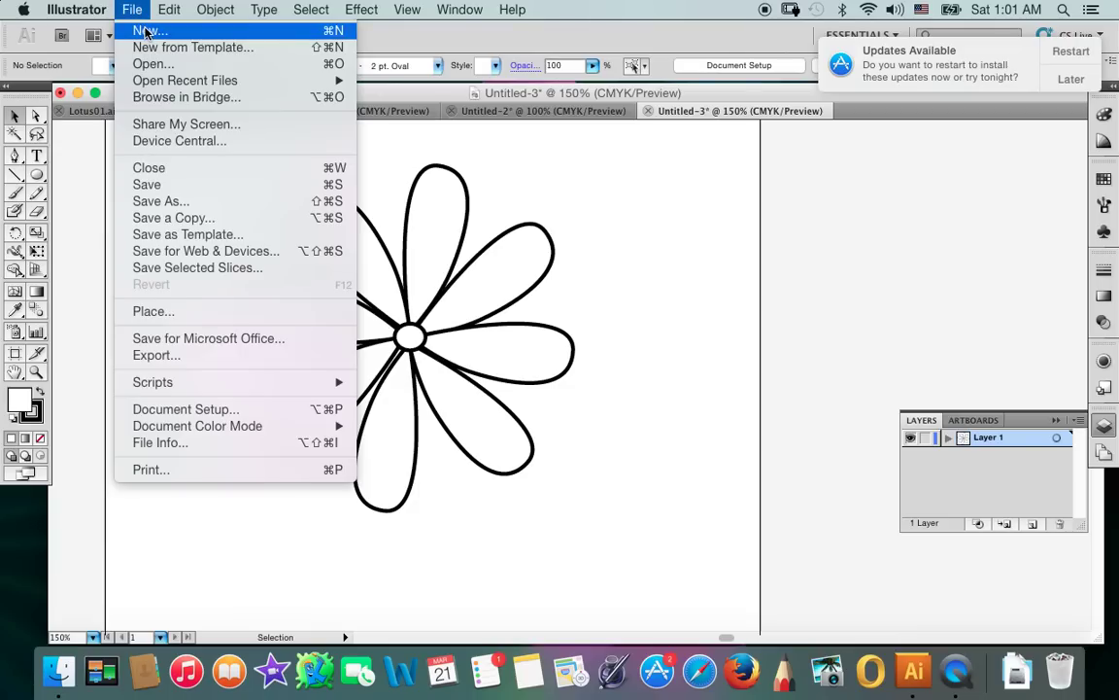
left_click(148, 33)
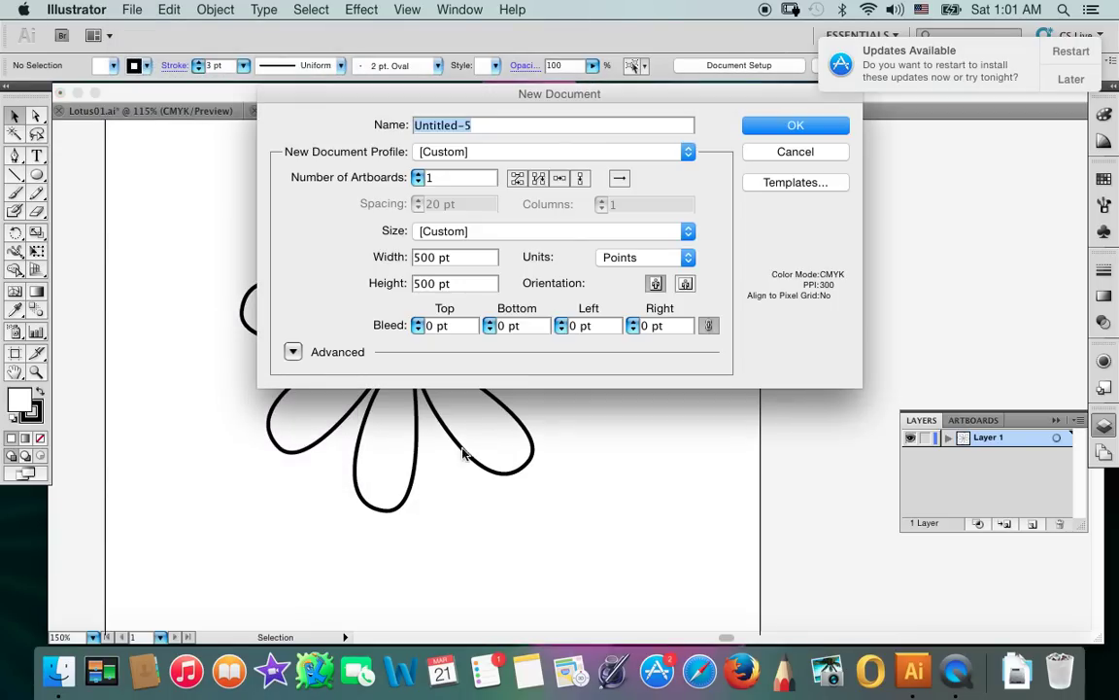
left_click(819, 129)
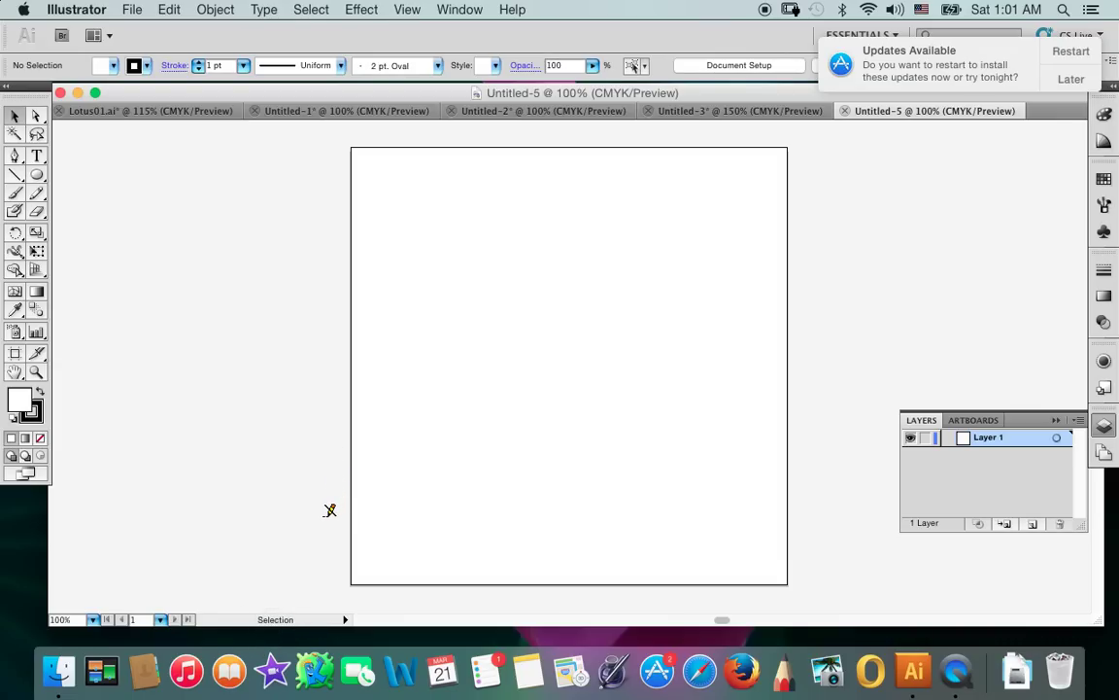
key("super+equal")
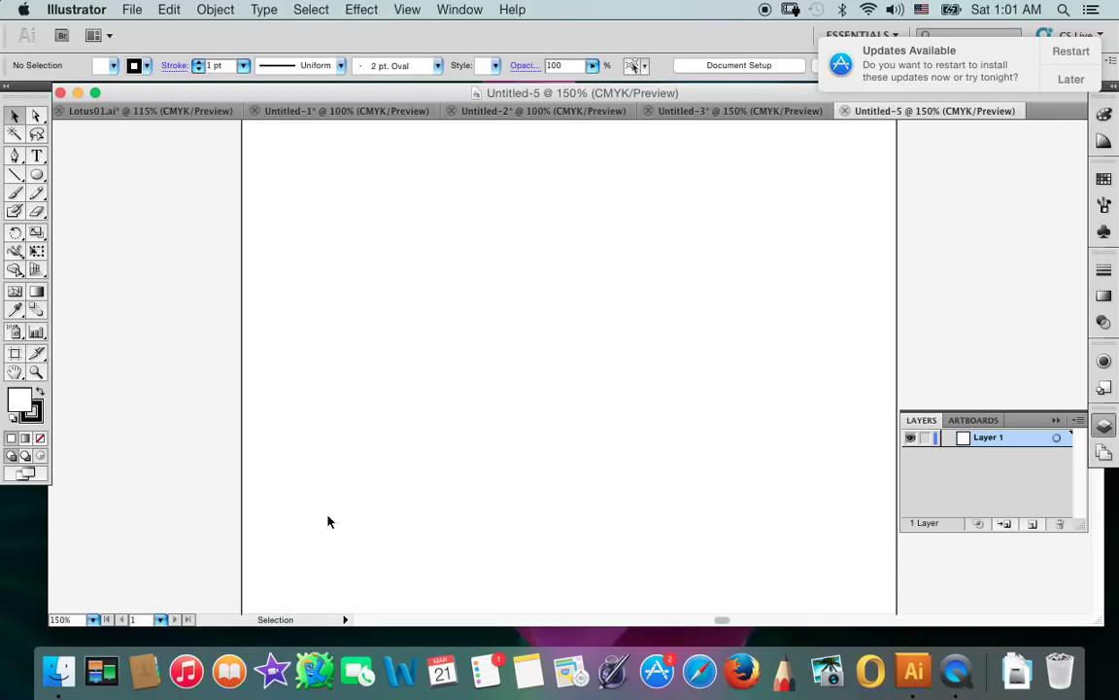
key("super+minus")
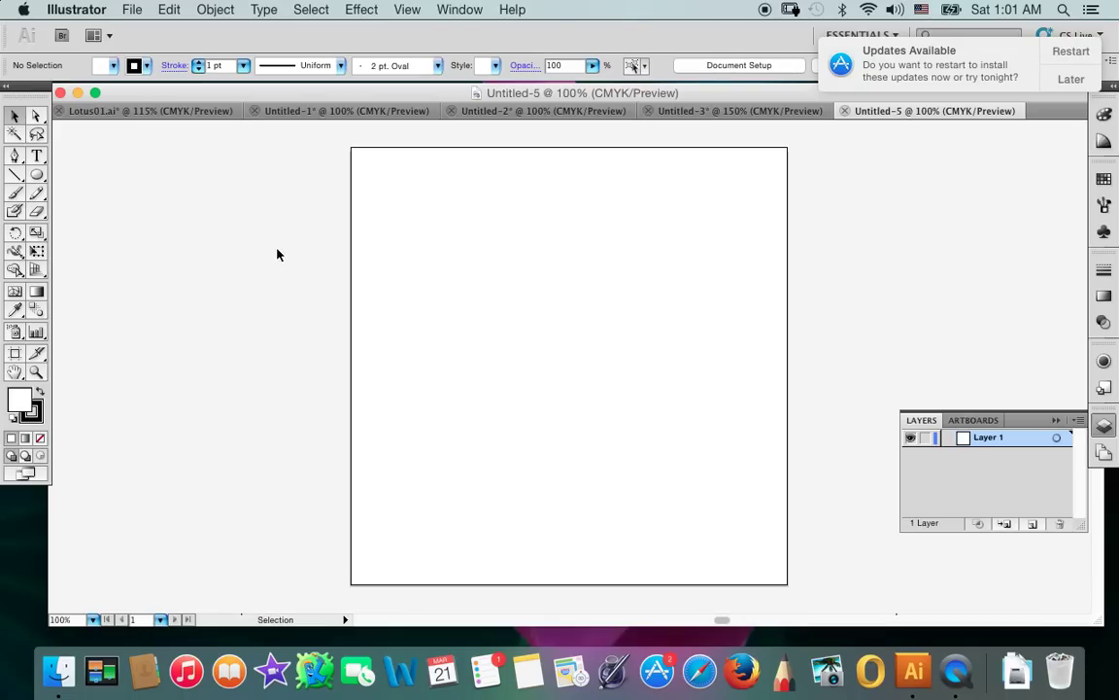
key("p")
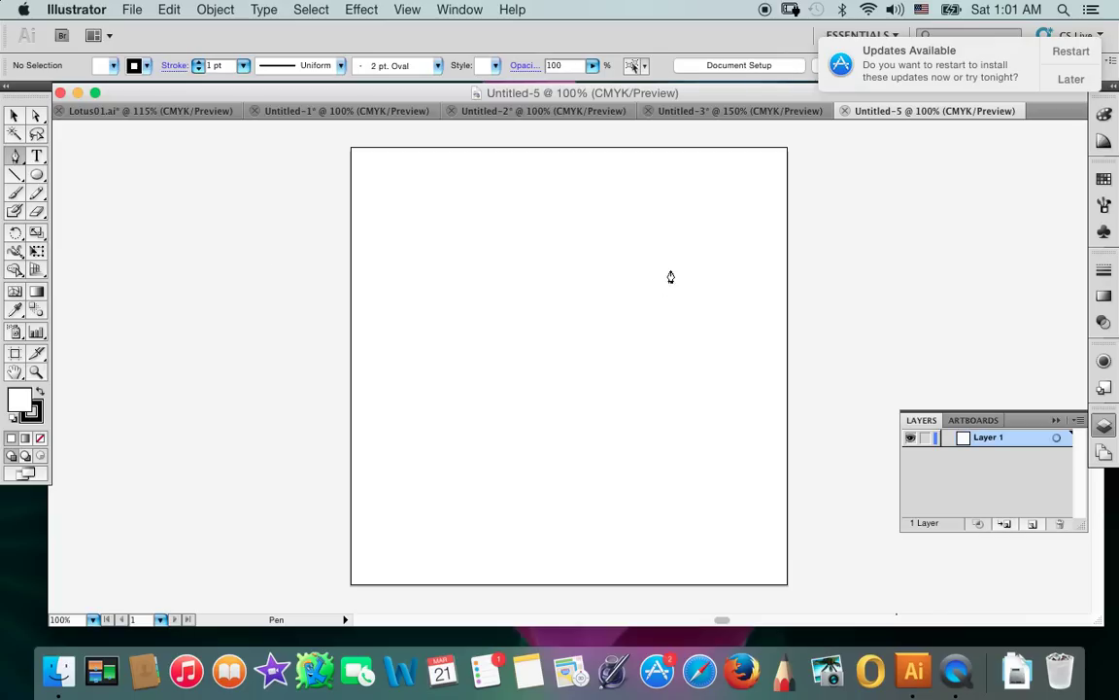
left_click(502, 352)
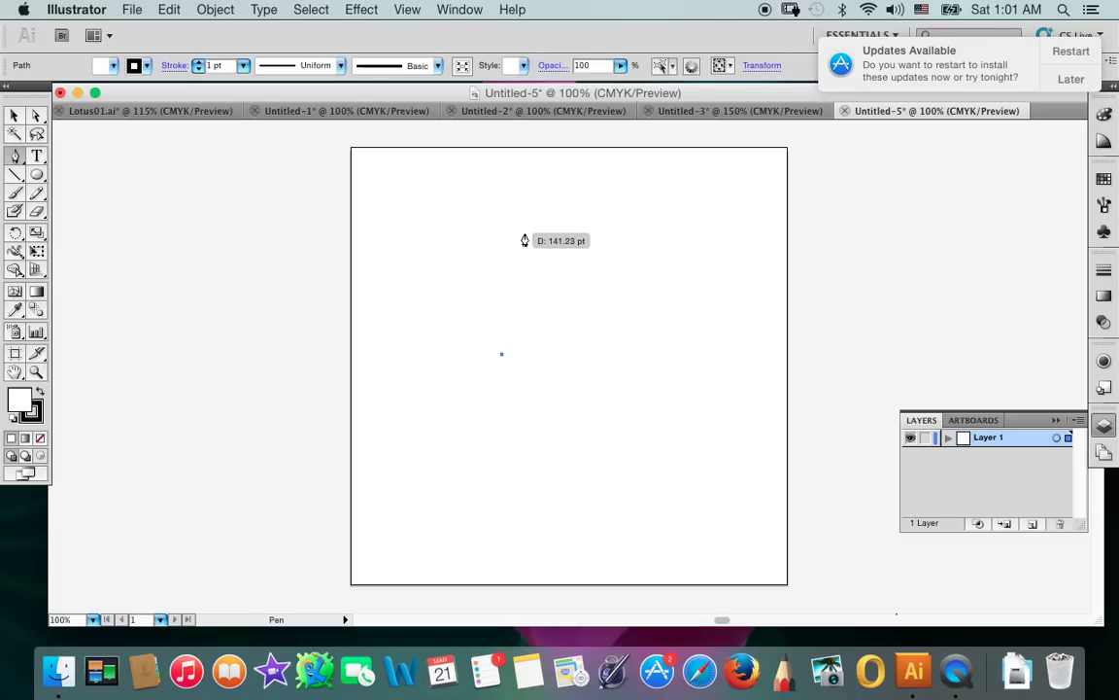
mouse_move(527, 229)
left_mouse_down()
mouse_move(514, 247)
mouse_move(592, 226)
mouse_move(592, 215)
left_mouse_up()
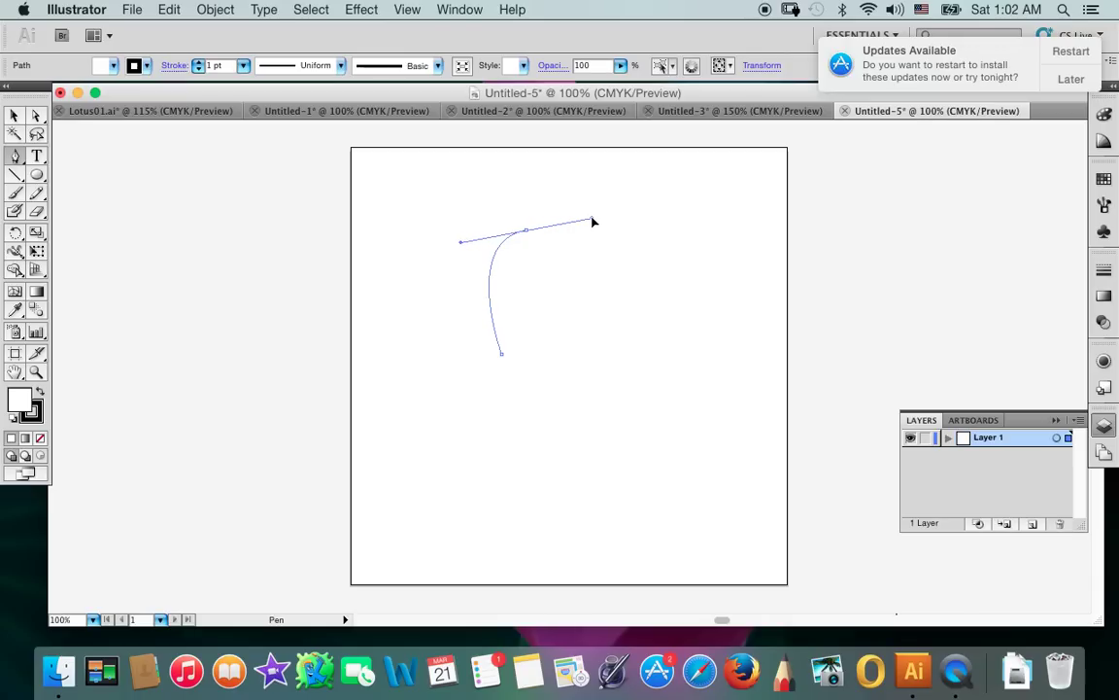
left_click(548, 313)
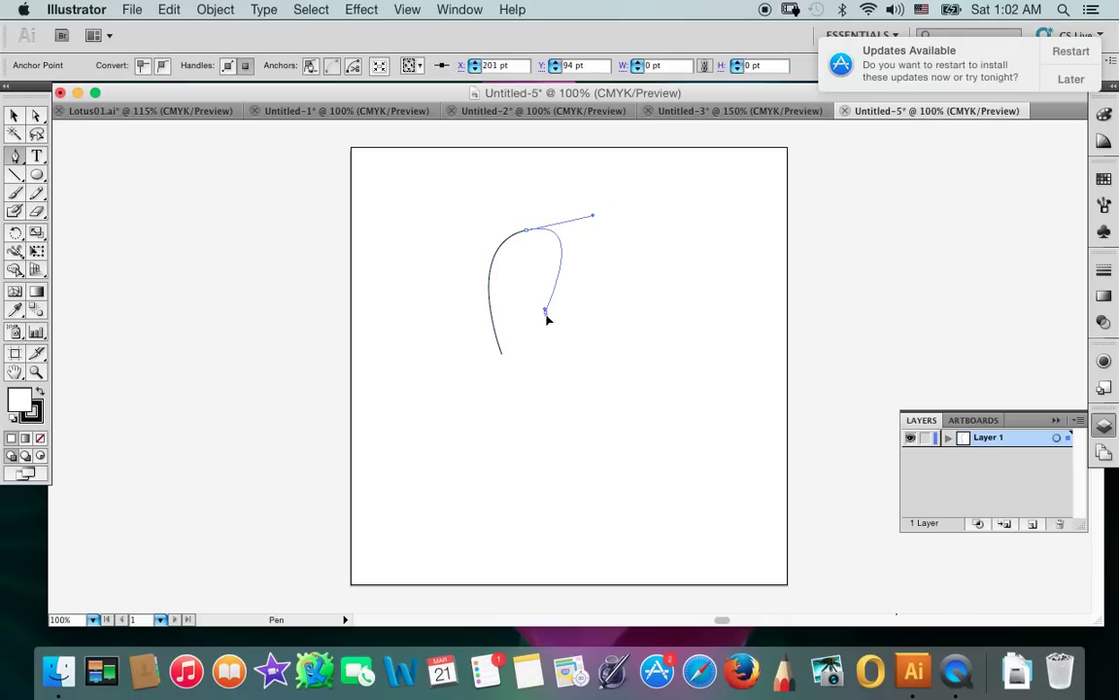
left_click_drag(547, 318, 503, 359)
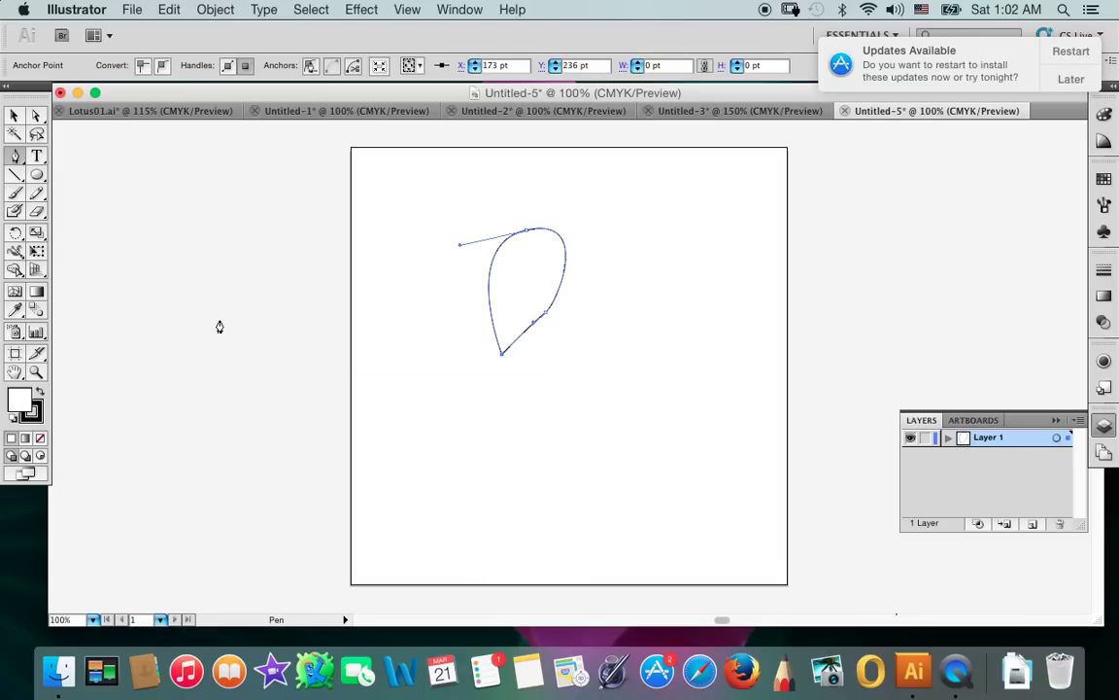
left_click(37, 117)
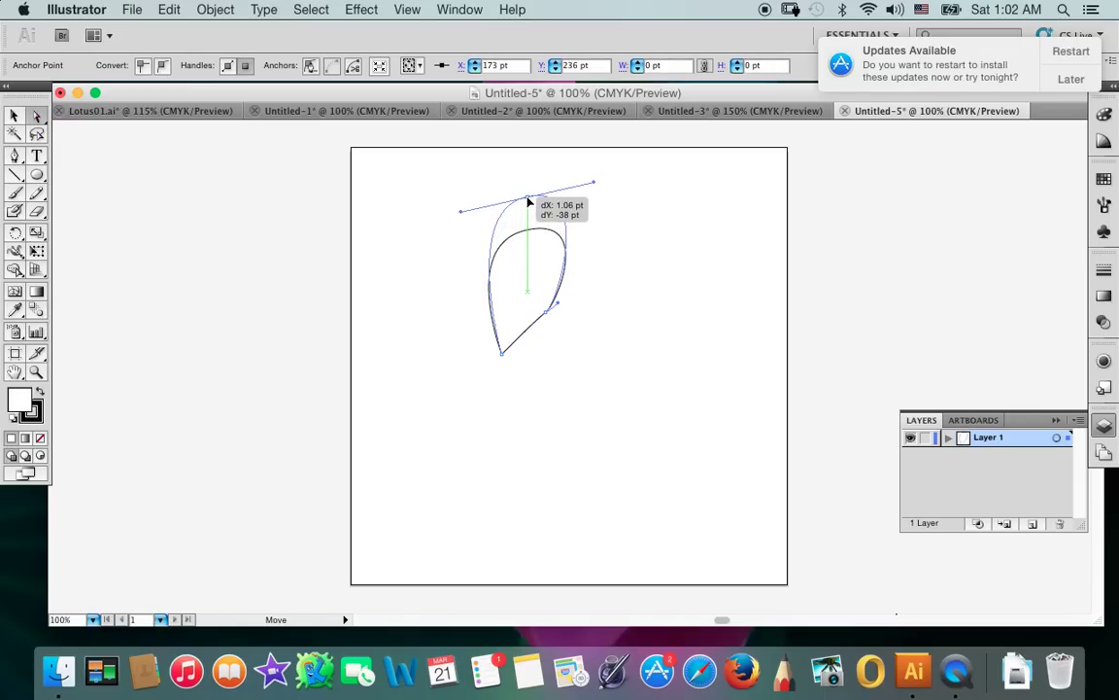
left_click_drag(526, 231, 528, 198)
left_click_drag(546, 316, 557, 299)
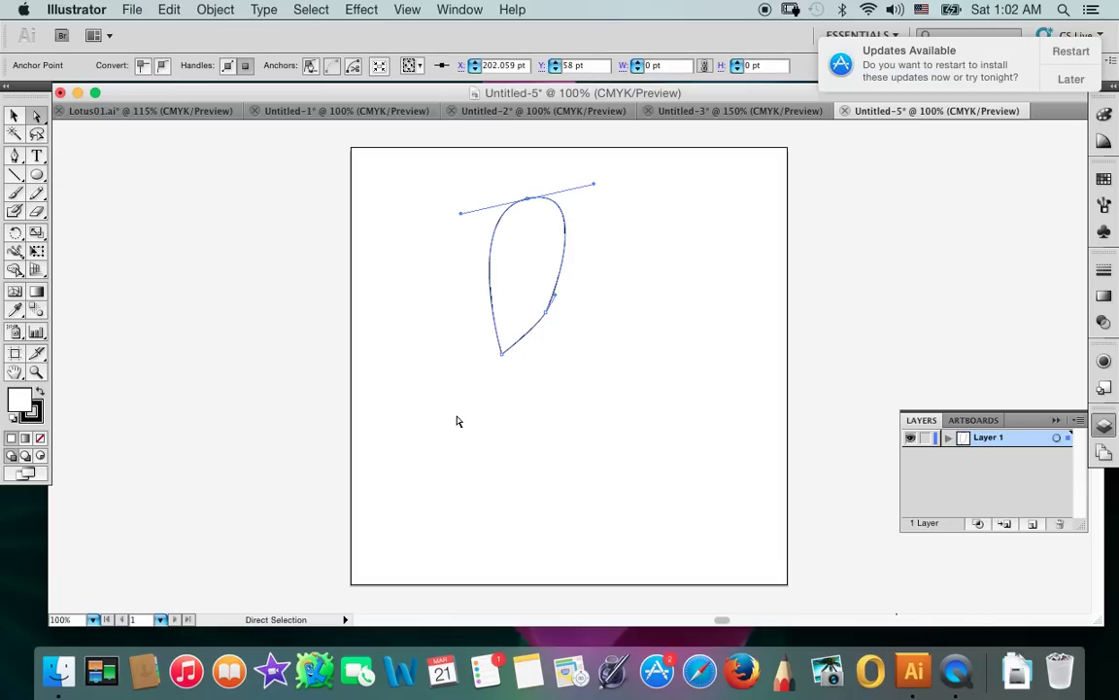
left_click_drag(555, 299, 566, 308)
left_click_drag(556, 287, 547, 309)
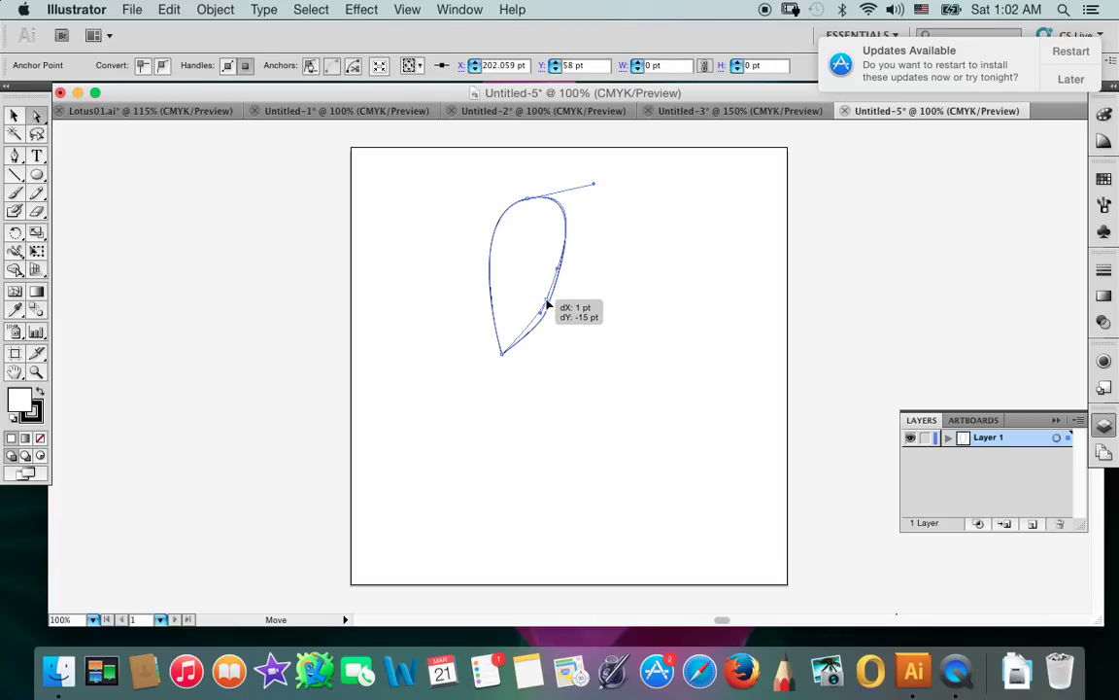
mouse_move(547, 309)
left_mouse_down()
mouse_move(560, 299)
mouse_move(604, 307)
left_mouse_up()
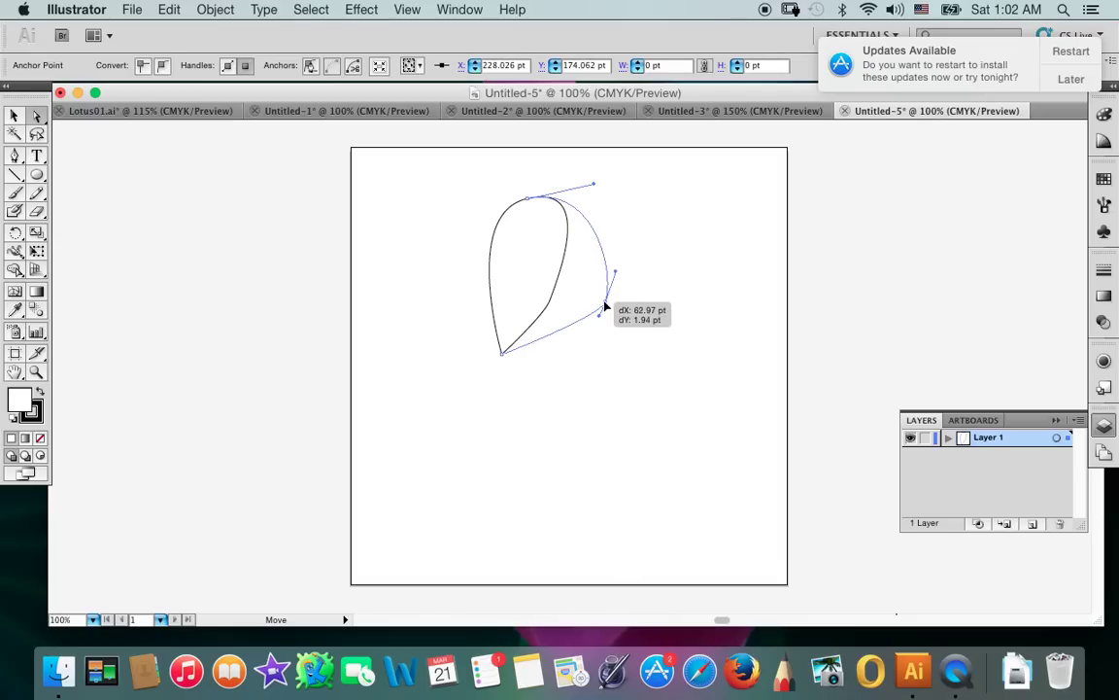
left_click_drag(604, 307, 596, 293)
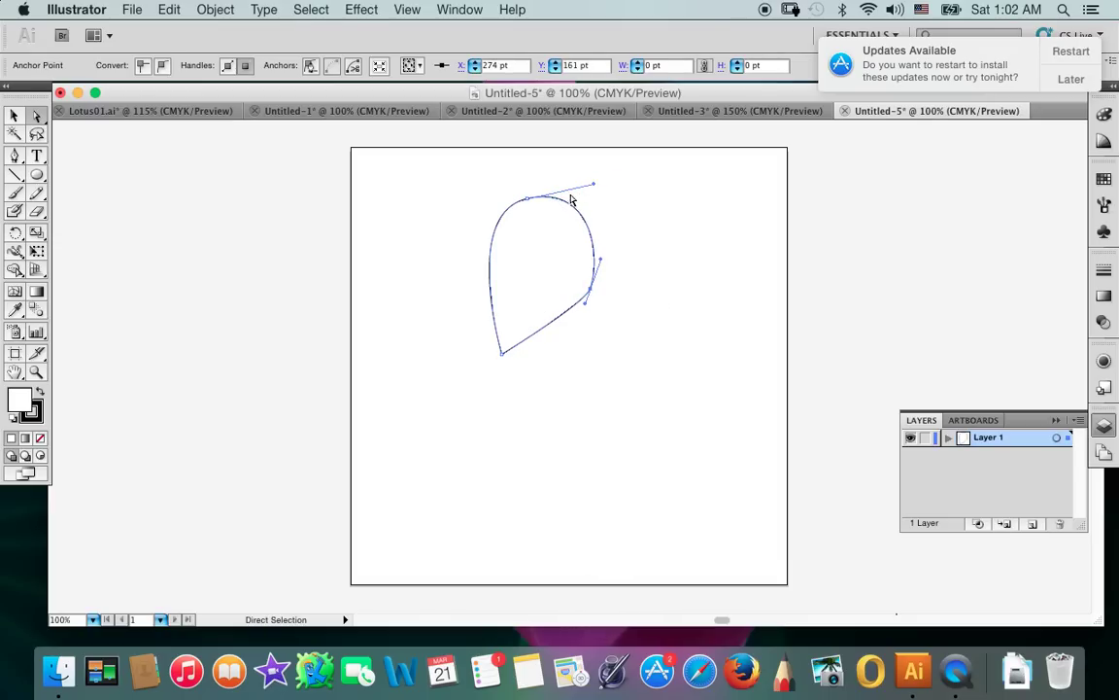
mouse_move(594, 183)
left_mouse_down()
mouse_move(598, 198)
mouse_move(596, 159)
left_mouse_up()
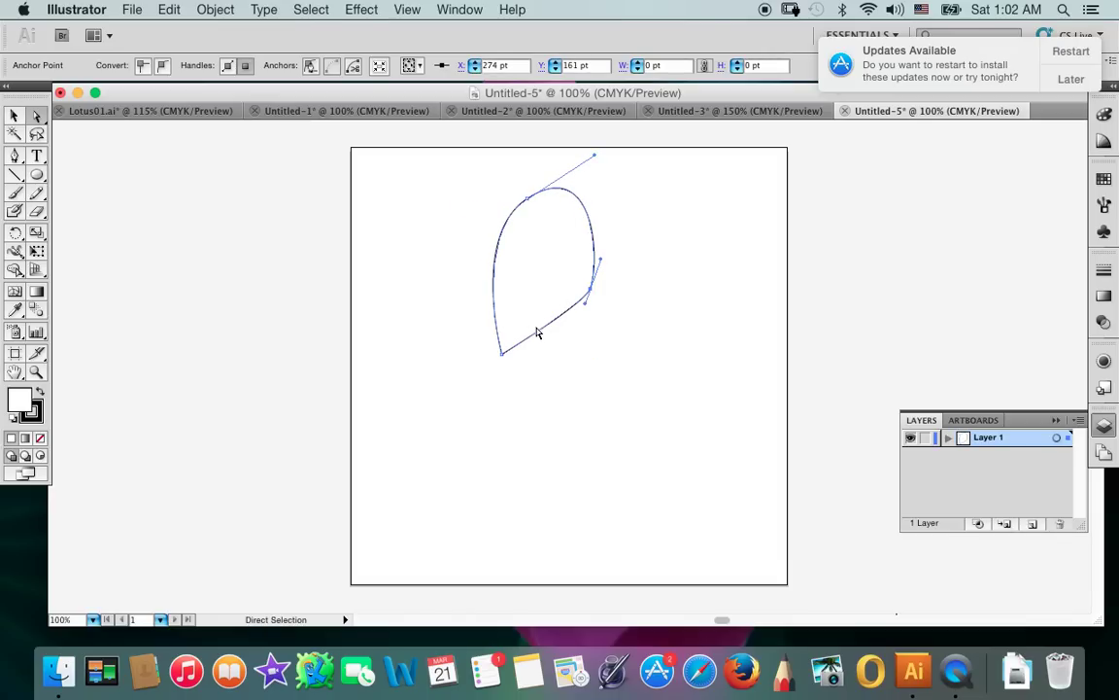
mouse_move(501, 352)
left_mouse_down()
mouse_move(497, 404)
mouse_move(515, 438)
left_mouse_up()
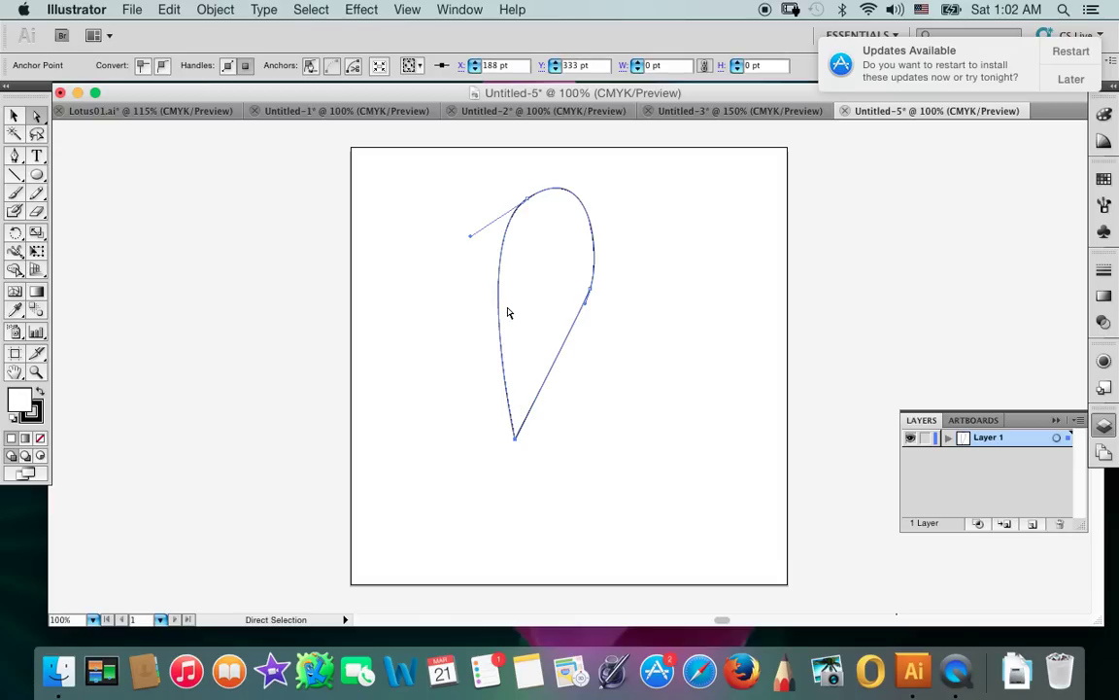
key("Delete")
key("super+a")
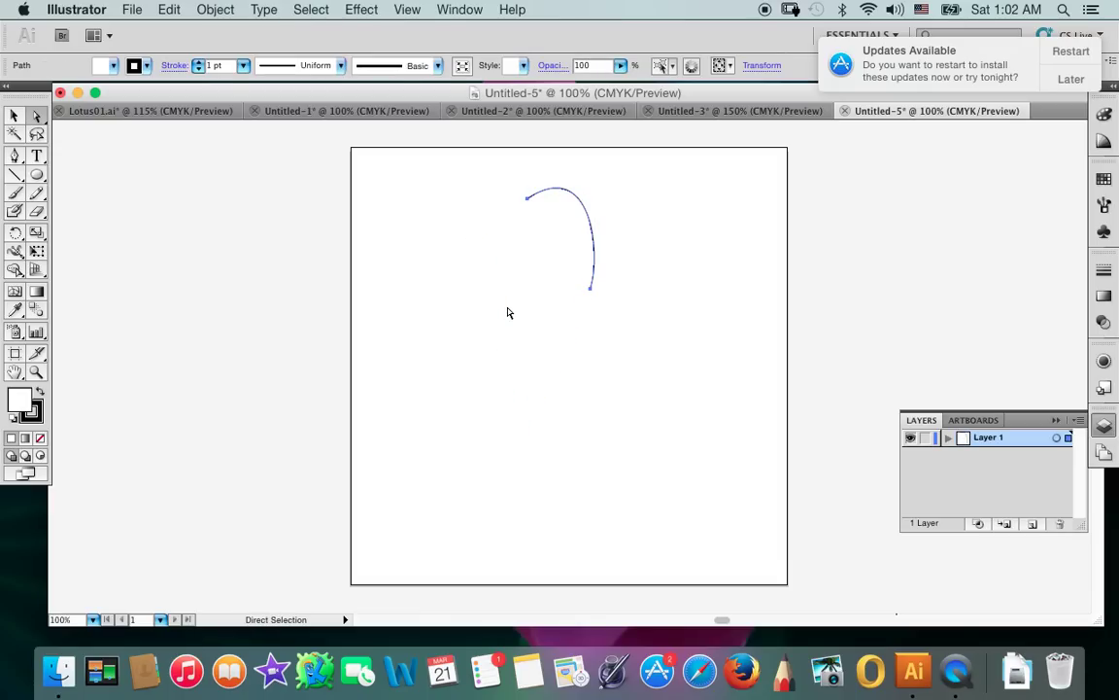
key("Delete")
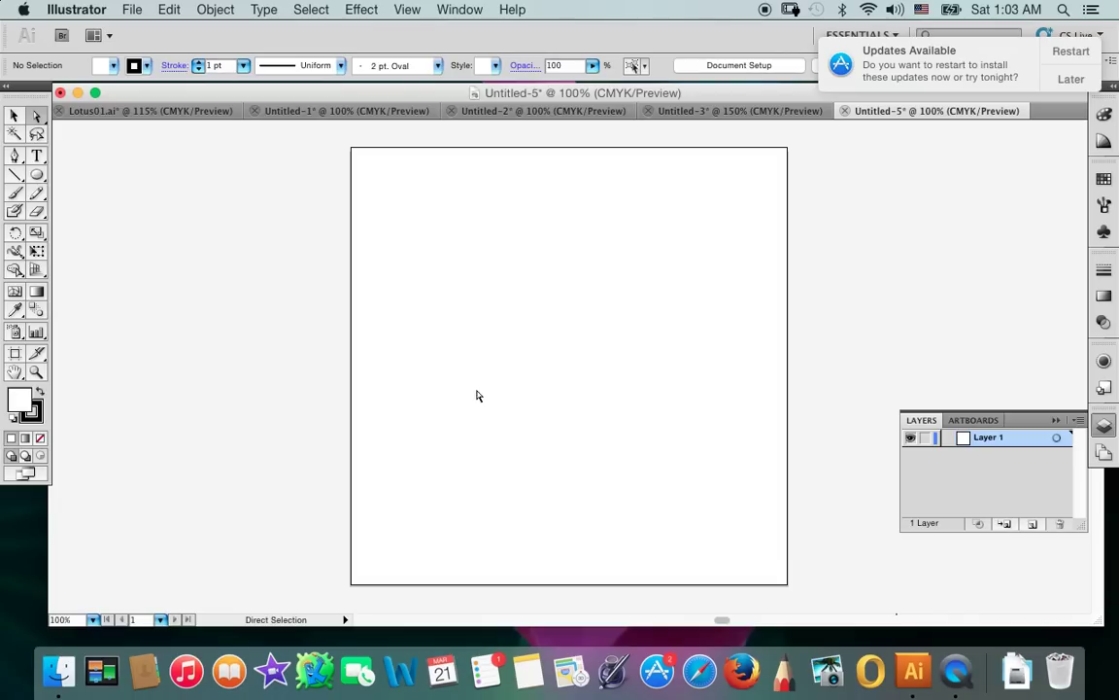
Step: Draw a closed three-point Pen petal outline with its point at the lower left
left_click(14, 156)
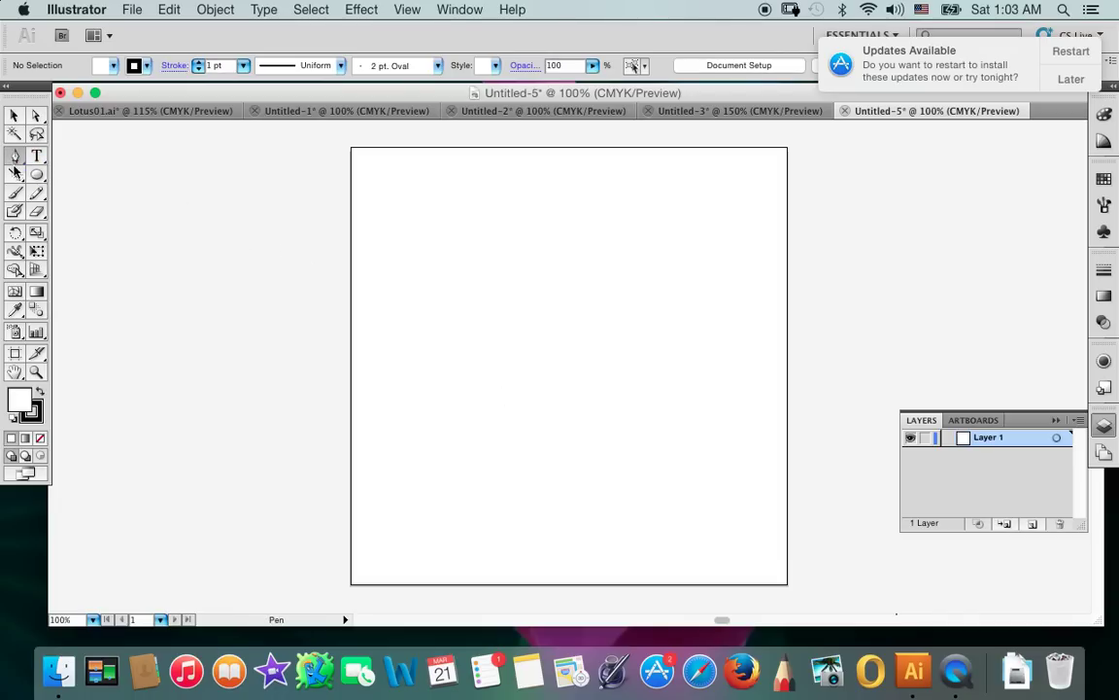
left_click(471, 387)
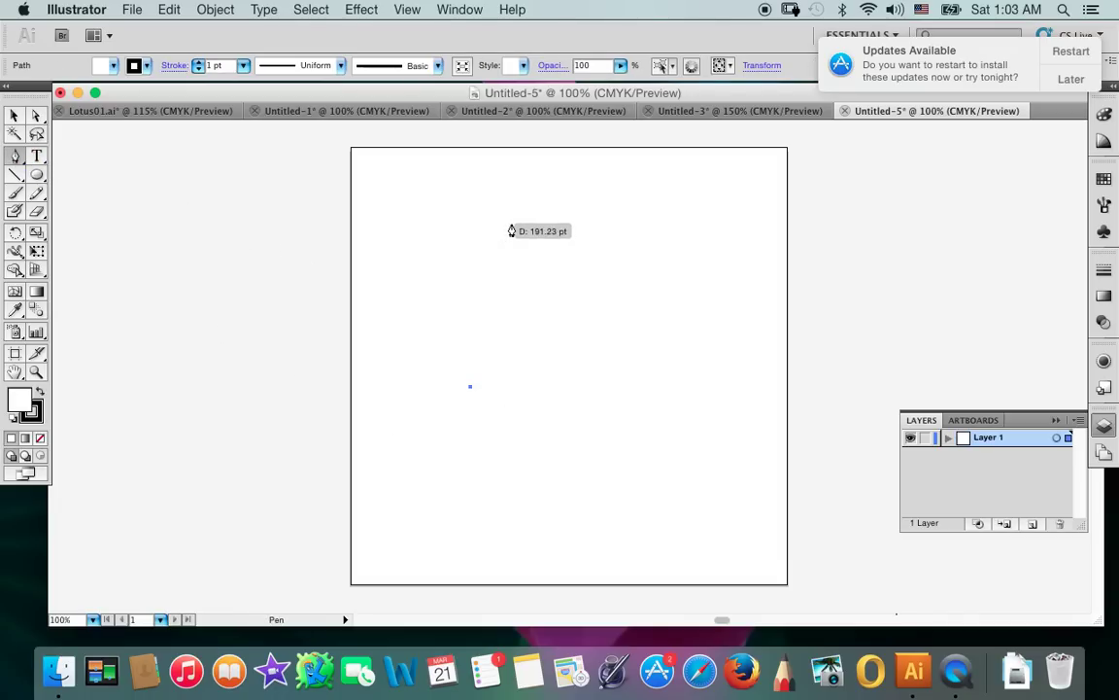
left_click_drag(527, 214, 614, 257)
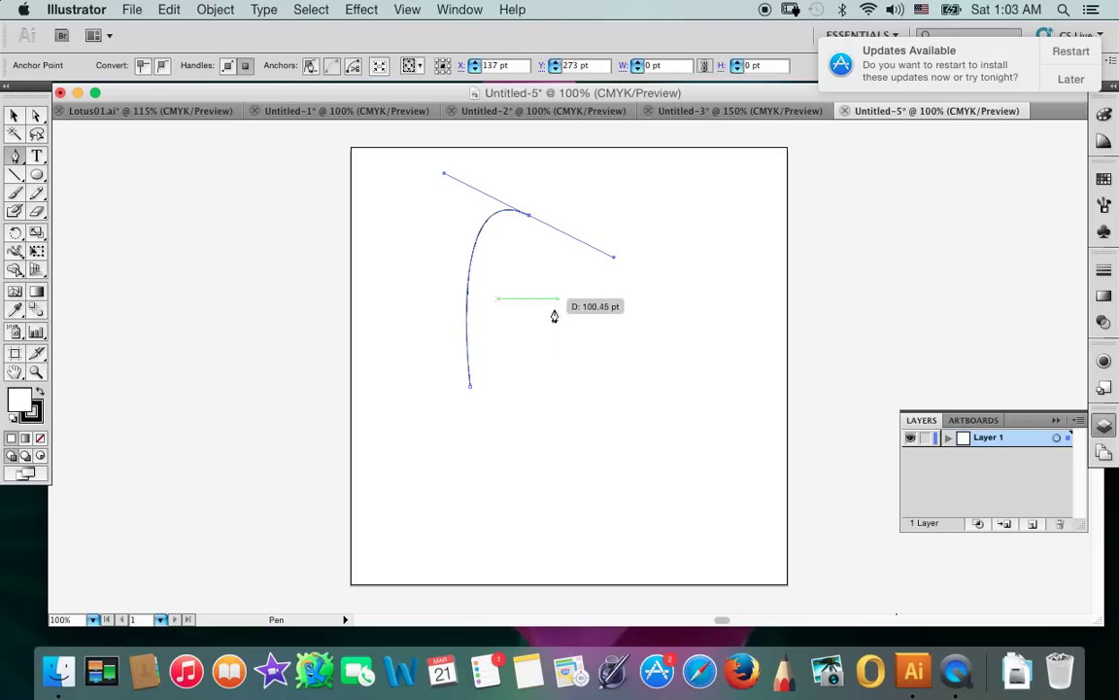
left_click_drag(561, 331, 531, 365)
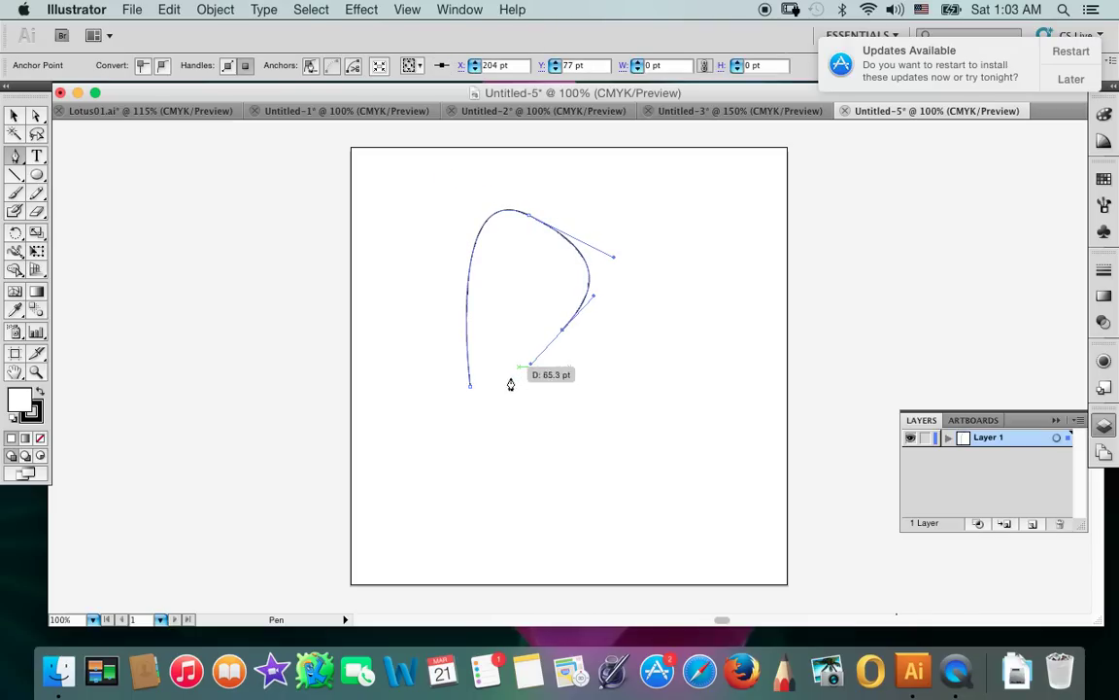
left_click(470, 387)
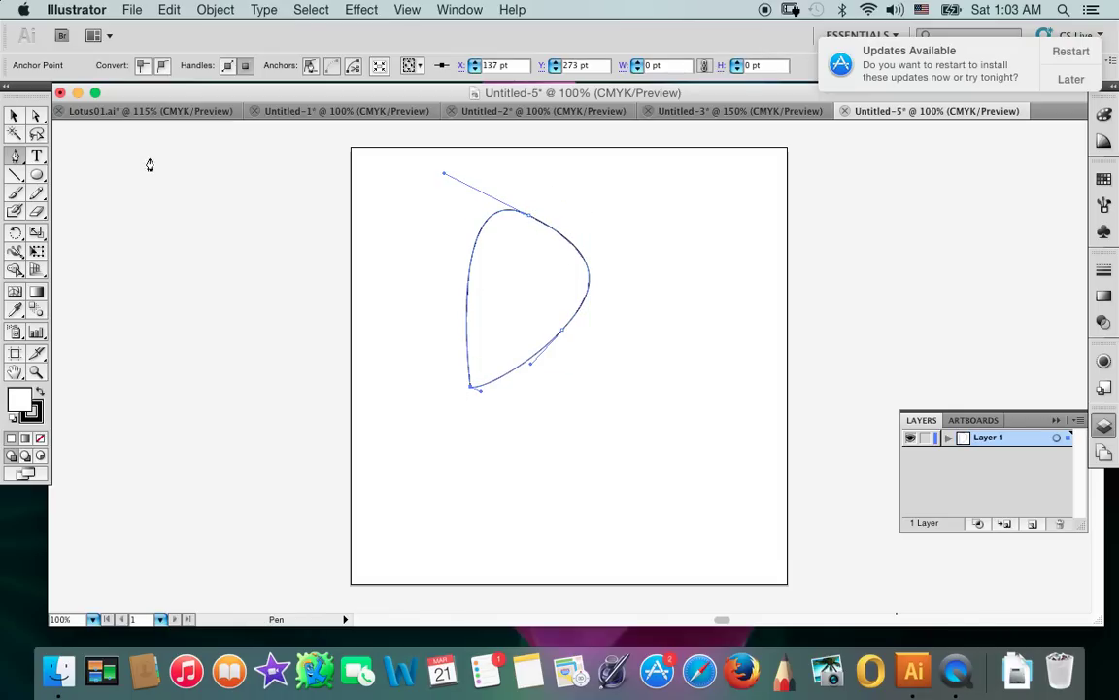
Step: Reshape the petal's anchors into a rounded-top teardrop, undoing the final handle tweak
key("a")
left_click_drag(526, 215, 558, 182)
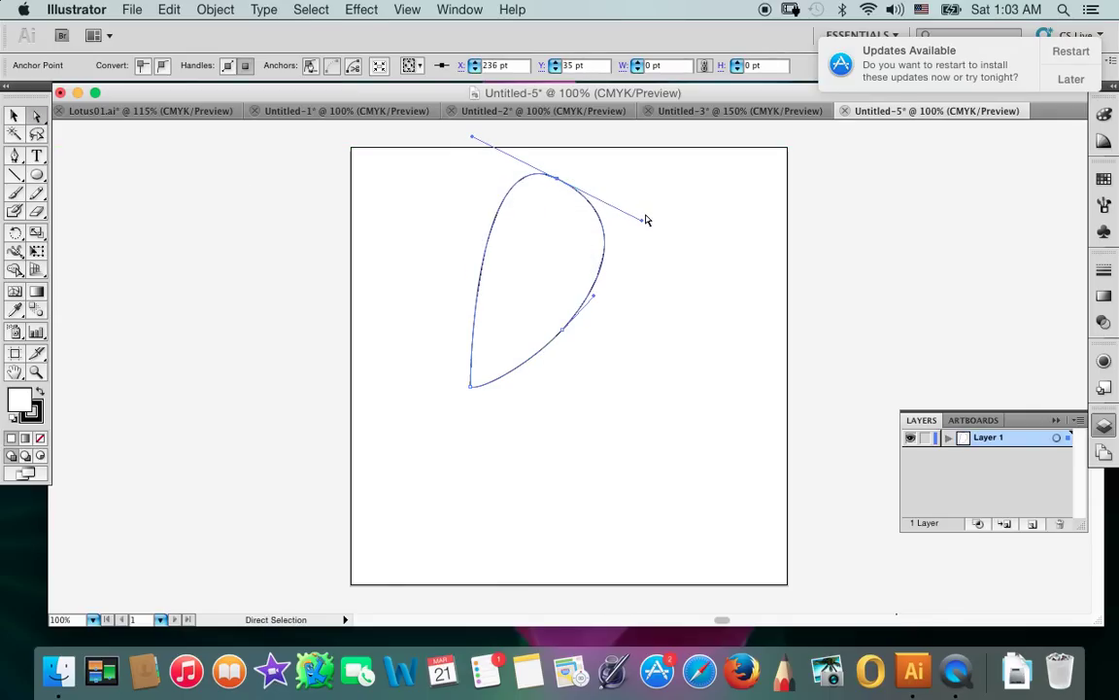
left_click_drag(641, 220, 651, 198)
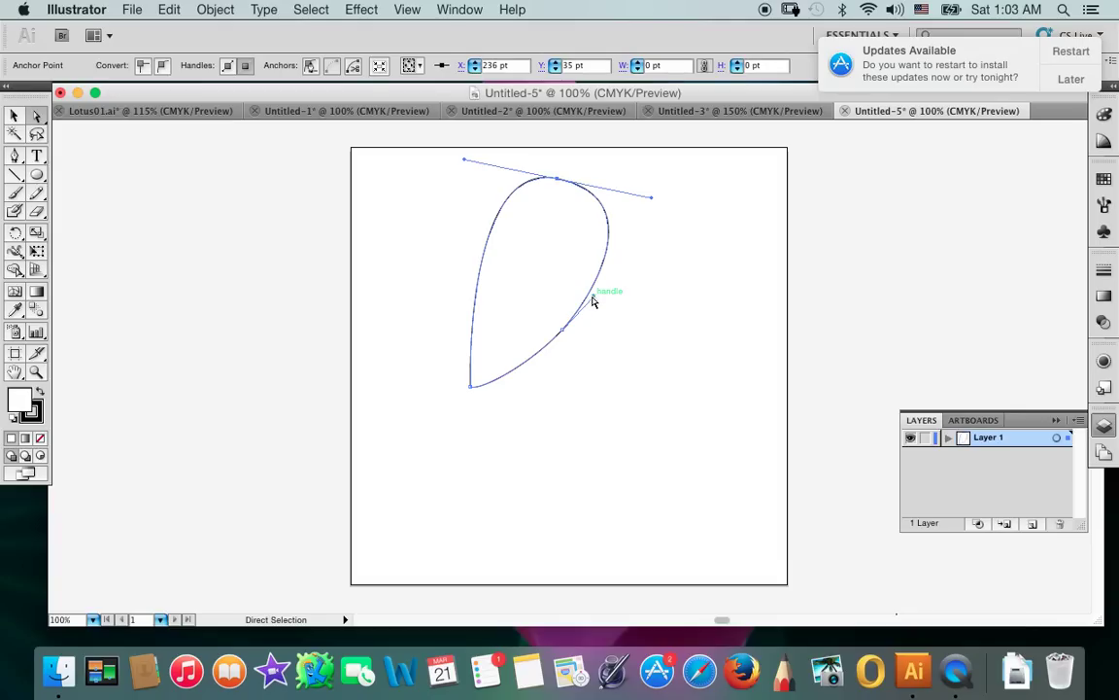
left_click_drag(594, 302, 598, 297)
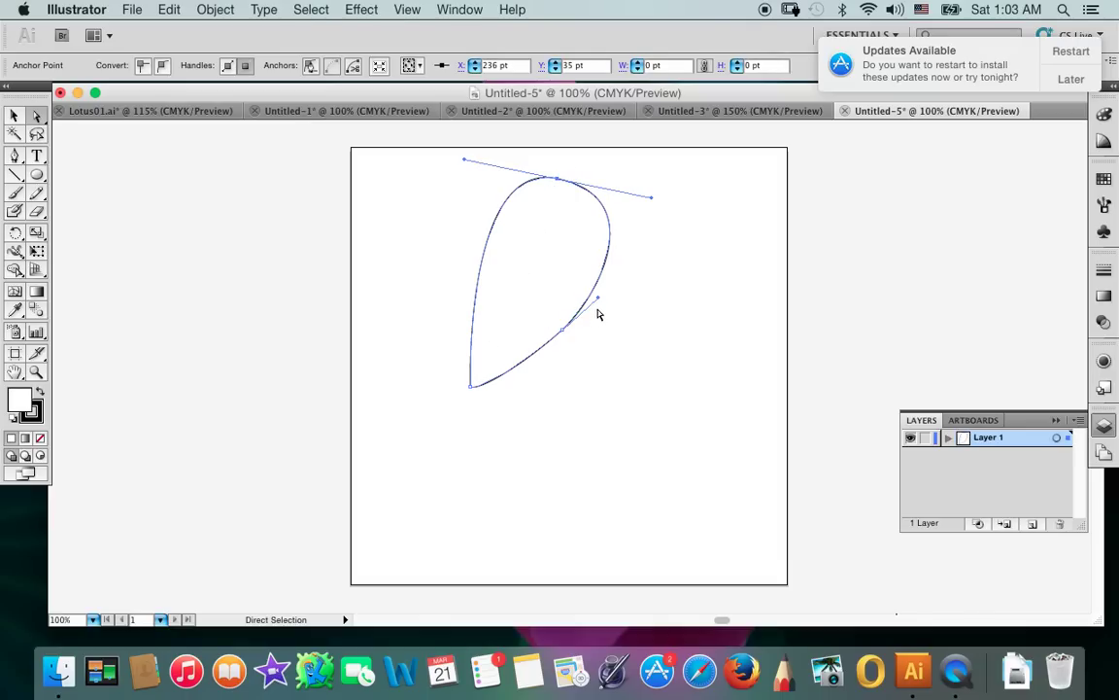
mouse_move(470, 386)
left_mouse_down()
mouse_move(416, 457)
mouse_move(392, 395)
left_mouse_up()
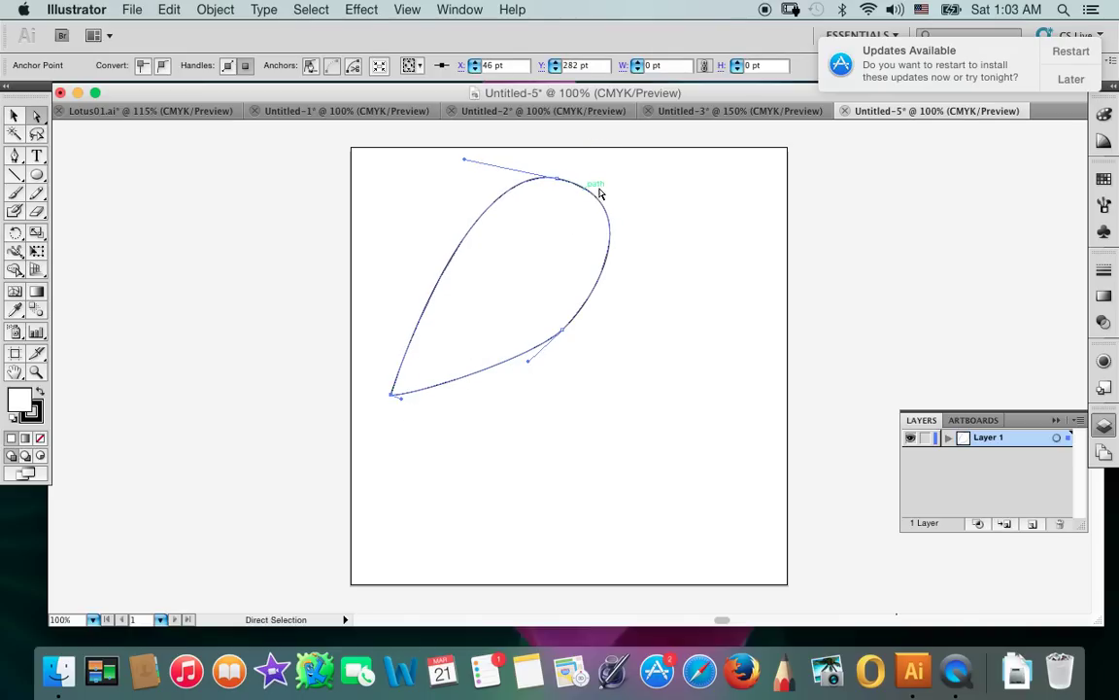
mouse_move(587, 199)
left_mouse_down()
mouse_move(610, 185)
mouse_move(569, 185)
left_mouse_up()
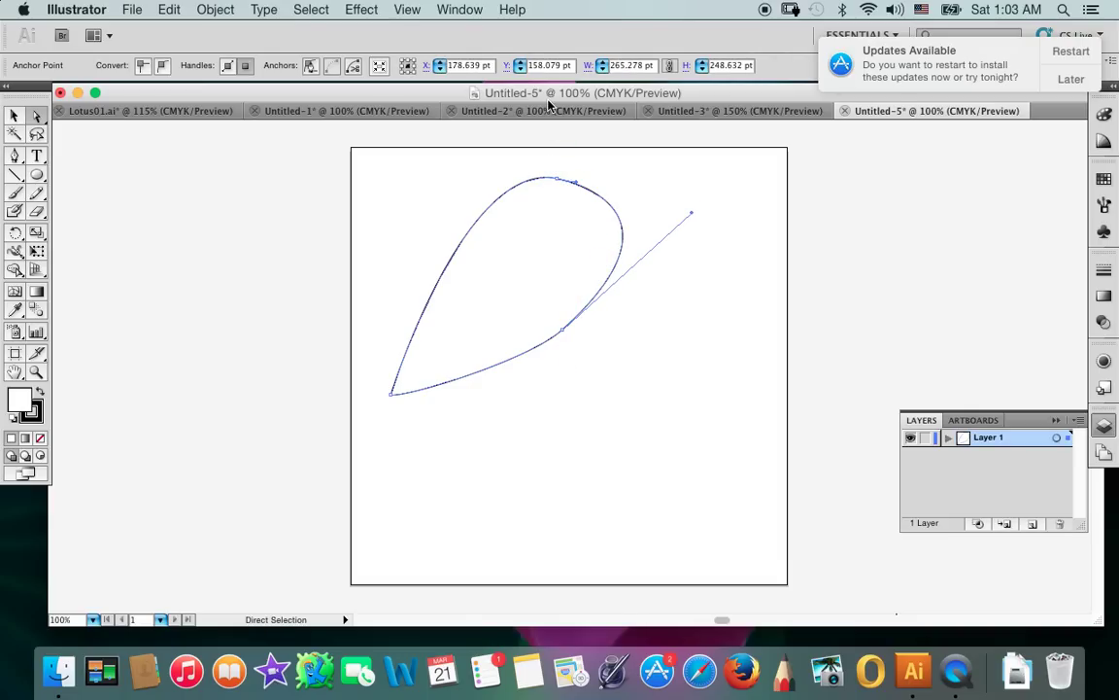
key("ctrl+z")
Step: Stretch the petal taller and narrower and make its right side bulge outward
left_click(594, 340)
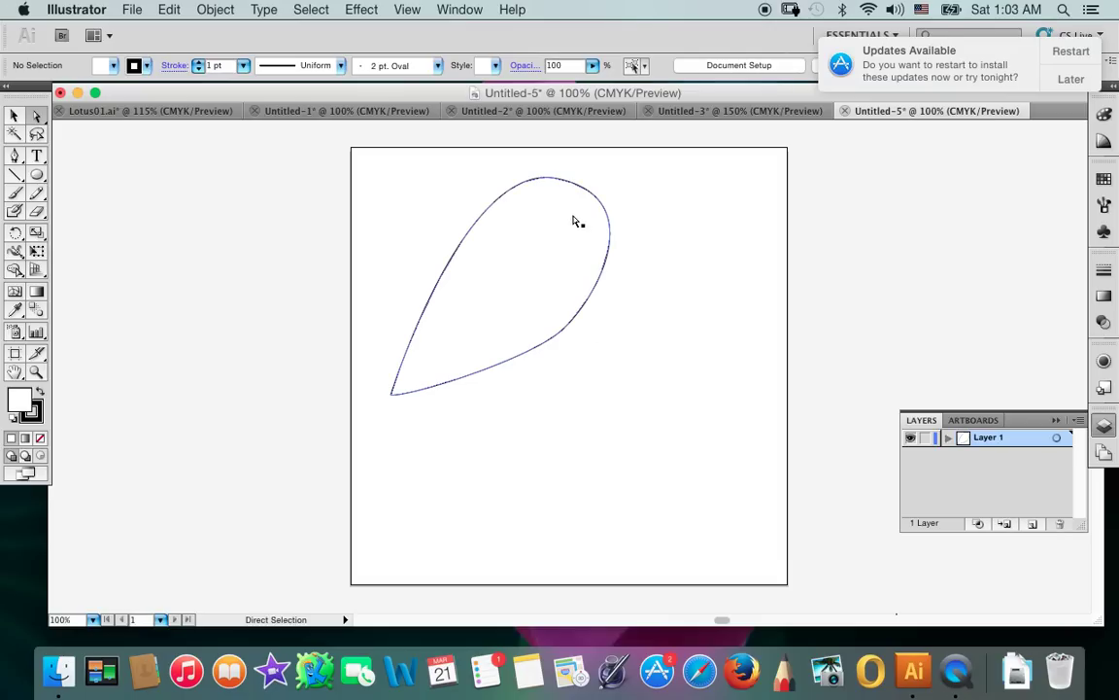
left_click(563, 181)
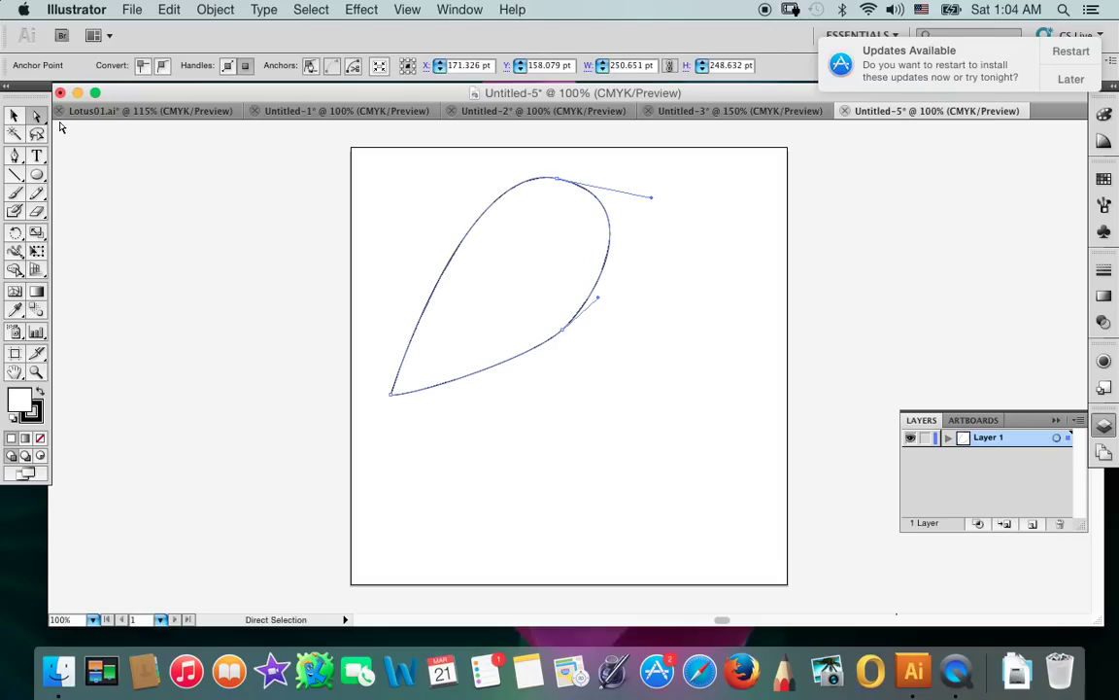
left_click(15, 115)
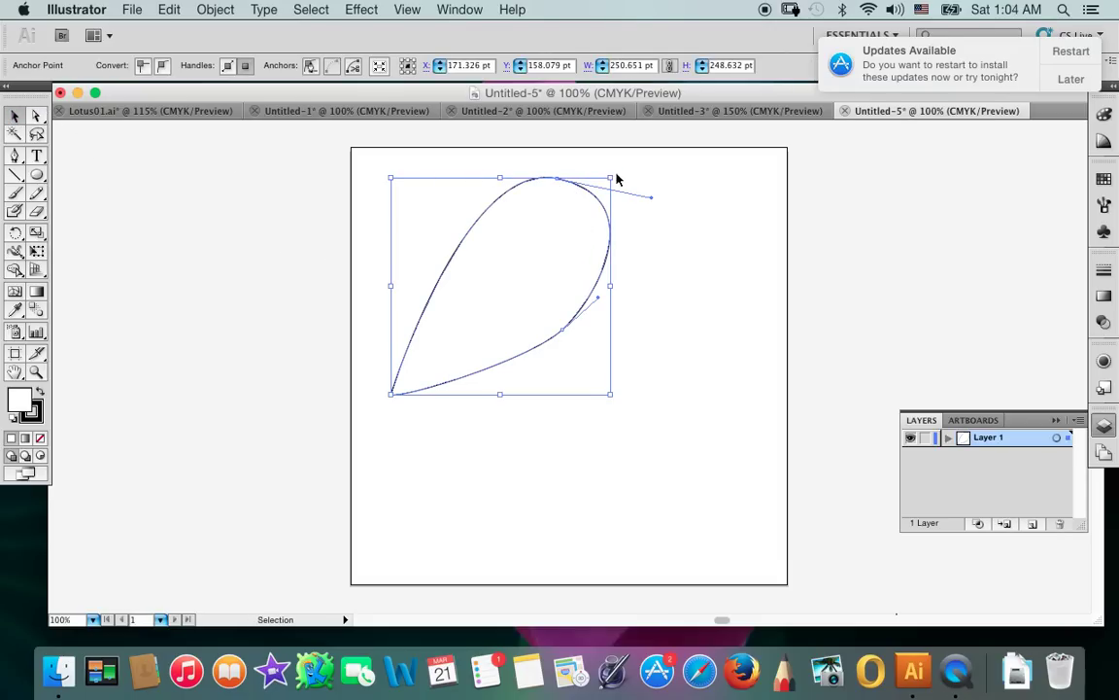
left_click_drag(611, 177, 635, 149)
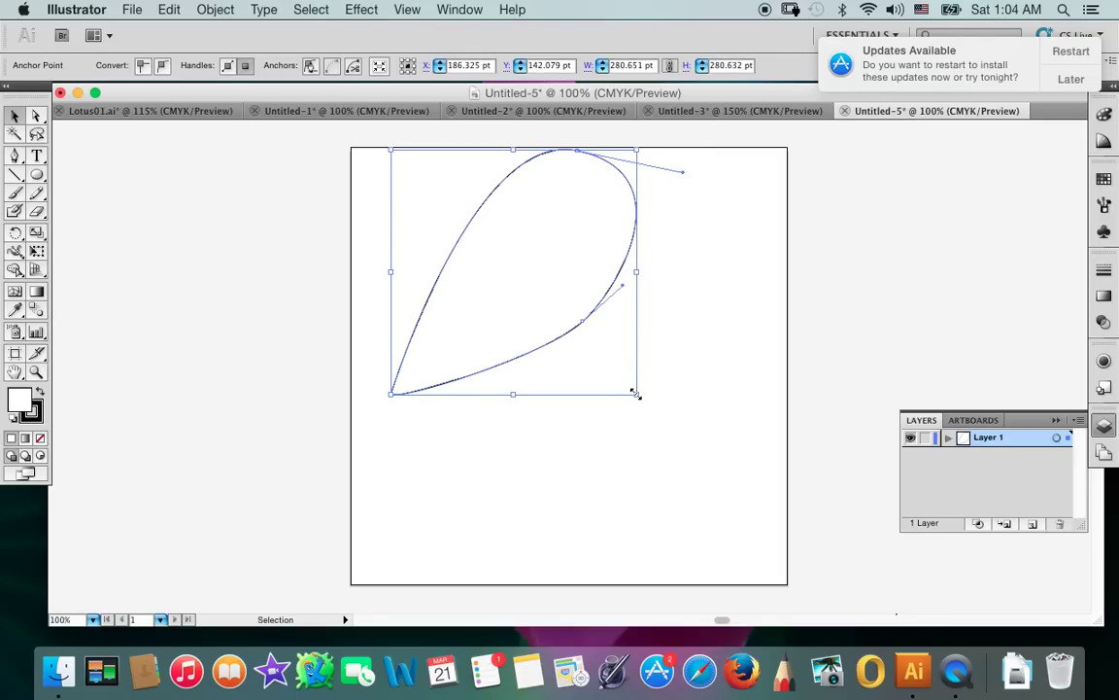
mouse_move(636, 394)
left_mouse_down()
mouse_move(593, 389)
mouse_move(581, 353)
mouse_move(546, 493)
left_mouse_up()
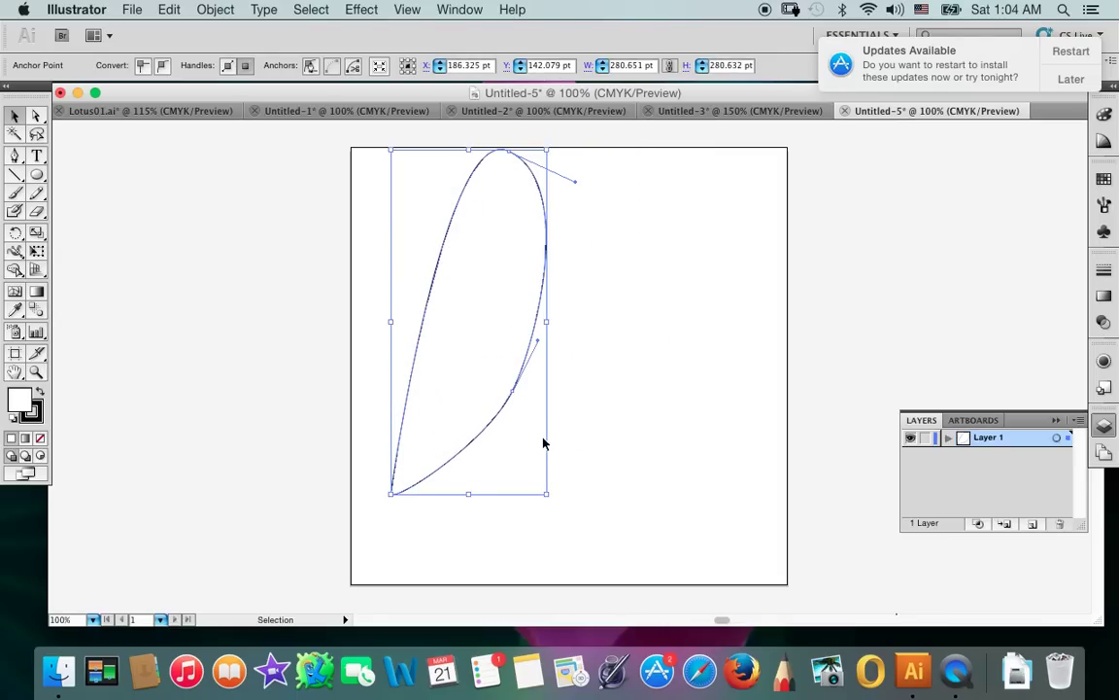
left_click_drag(536, 340, 559, 332)
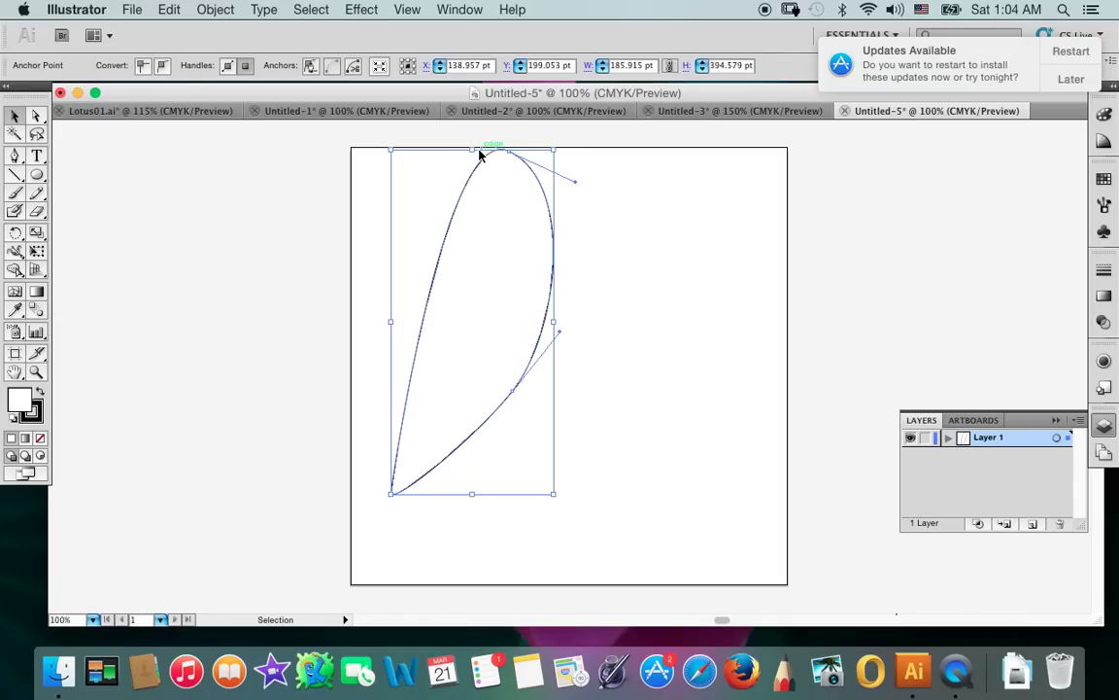
mouse_move(580, 184)
left_mouse_down()
mouse_move(618, 174)
mouse_move(625, 131)
left_mouse_up()
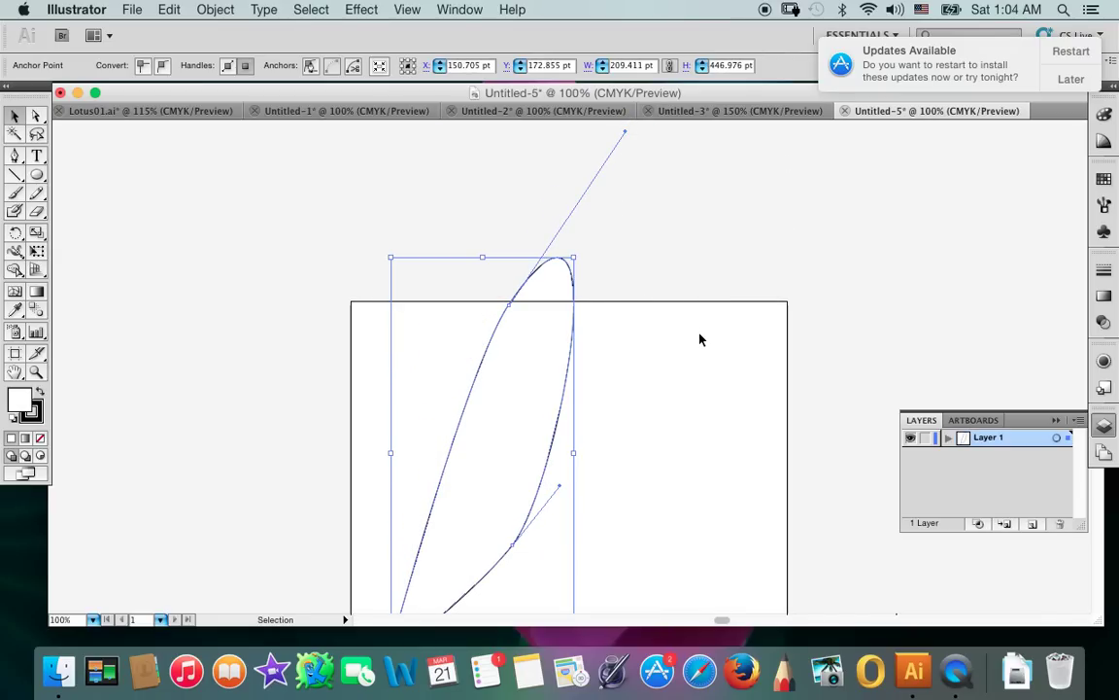
Step: Fine-tune the petal's right curve and shift the petal slightly
scroll(731, 328, "down", 3)
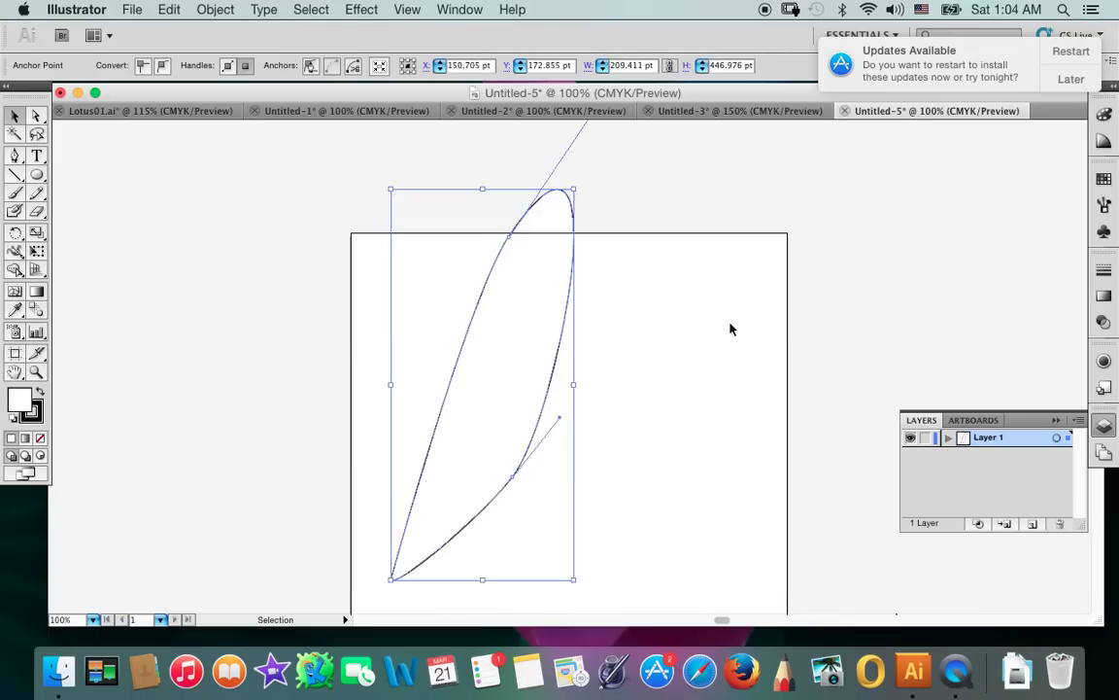
scroll(731, 329, "down", 7)
scroll(731, 328, "up", 2)
scroll(730, 329, "up", 7)
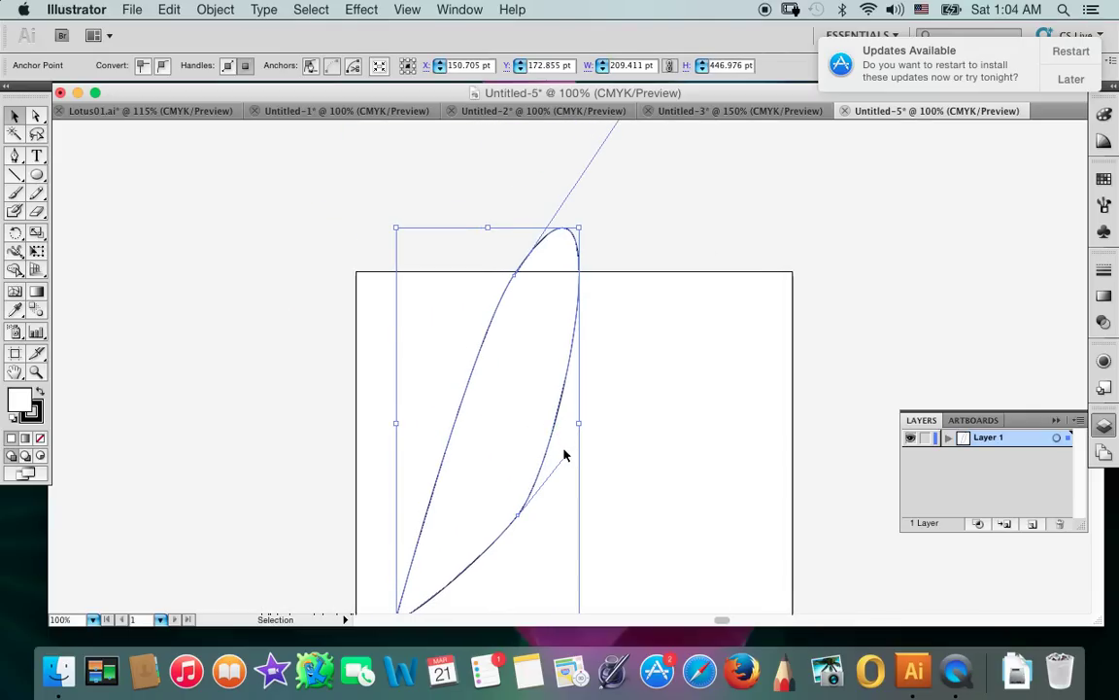
left_click_drag(566, 454, 568, 463)
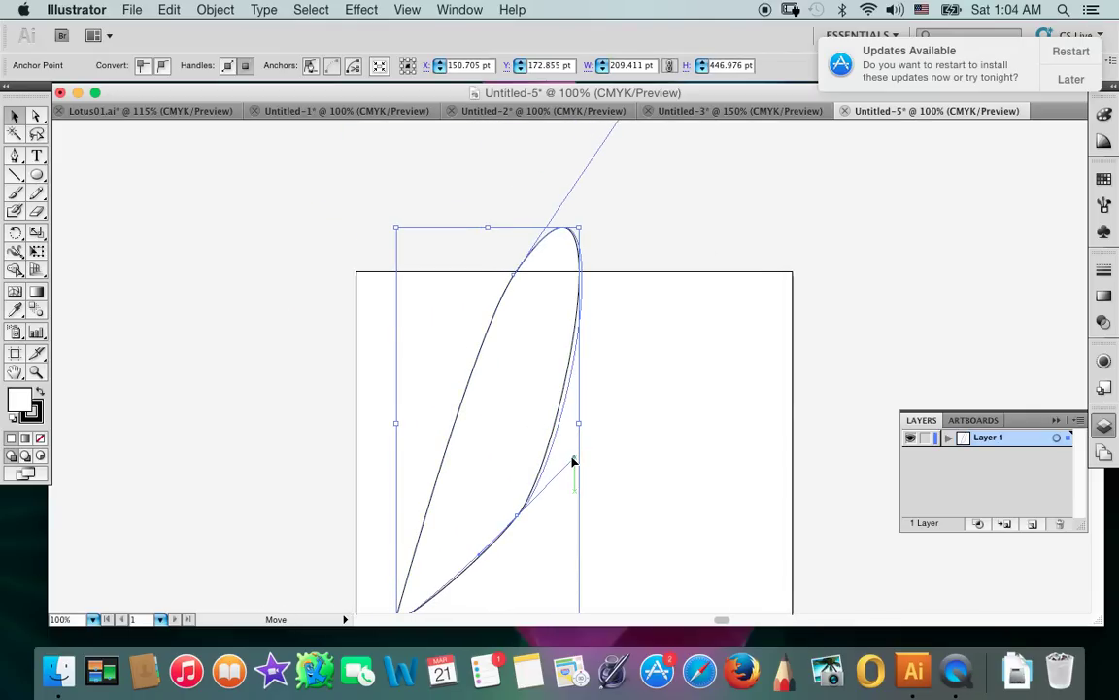
left_click_drag(567, 467, 566, 460)
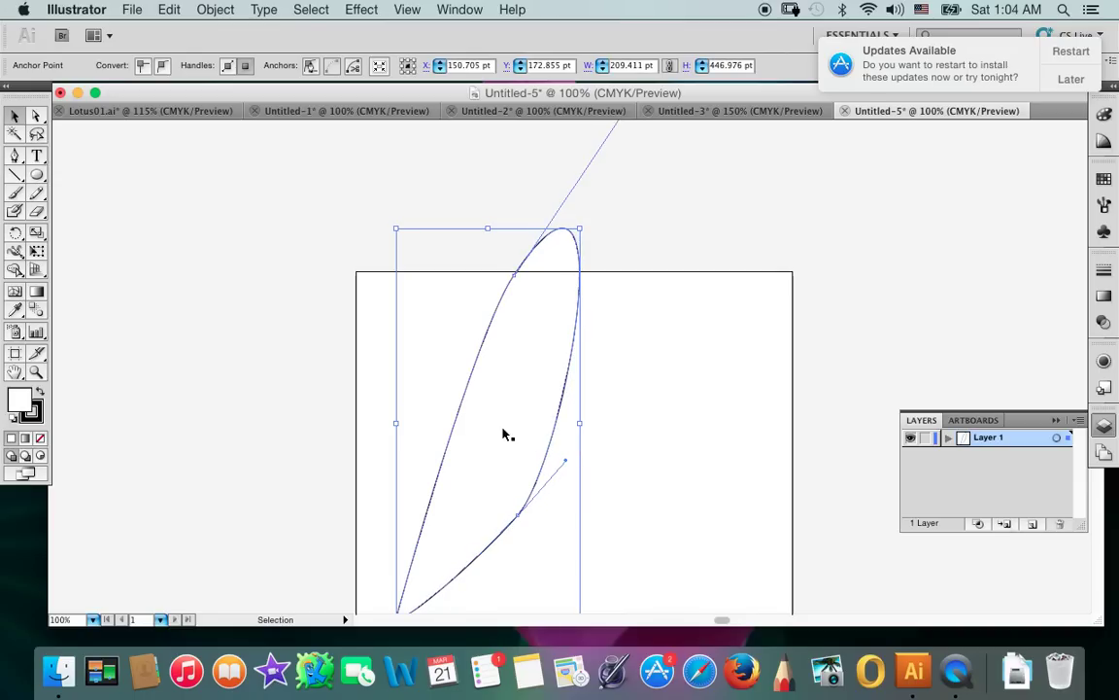
left_click_drag(515, 287, 543, 270)
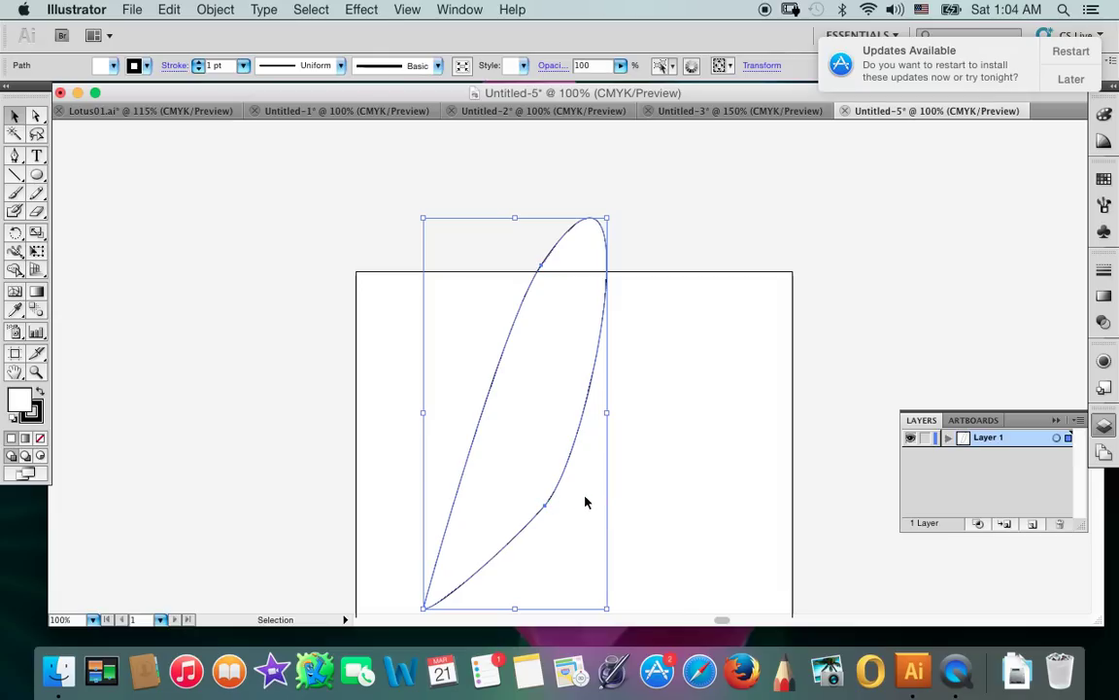
left_click(622, 429)
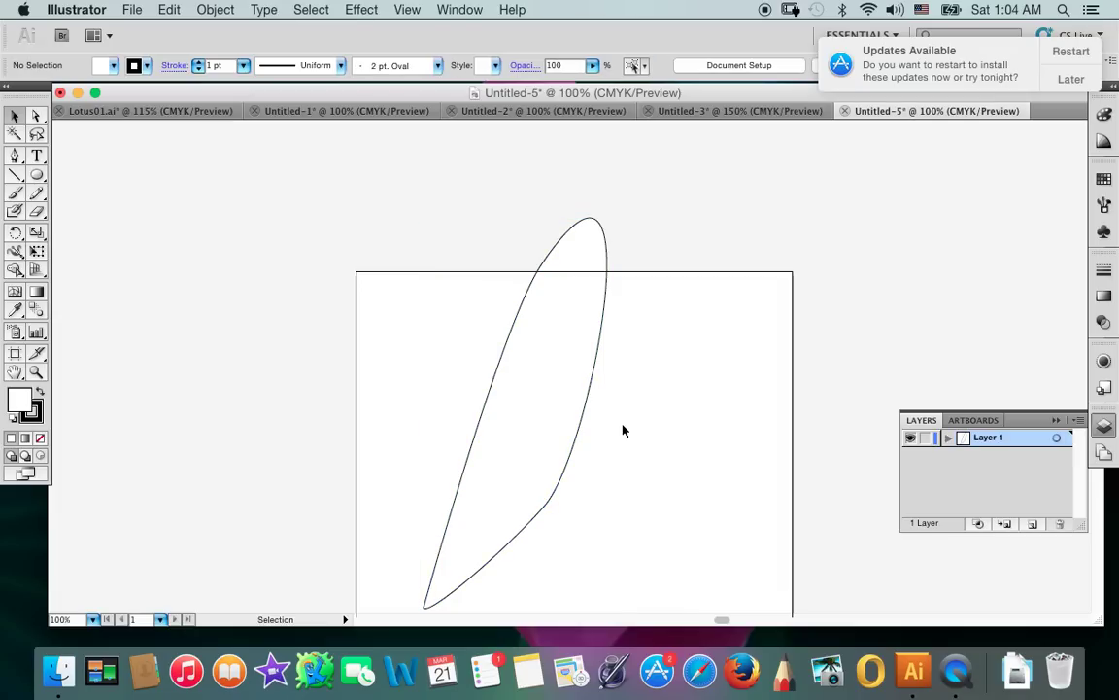
left_click(549, 504)
left_click_drag(551, 507, 552, 499)
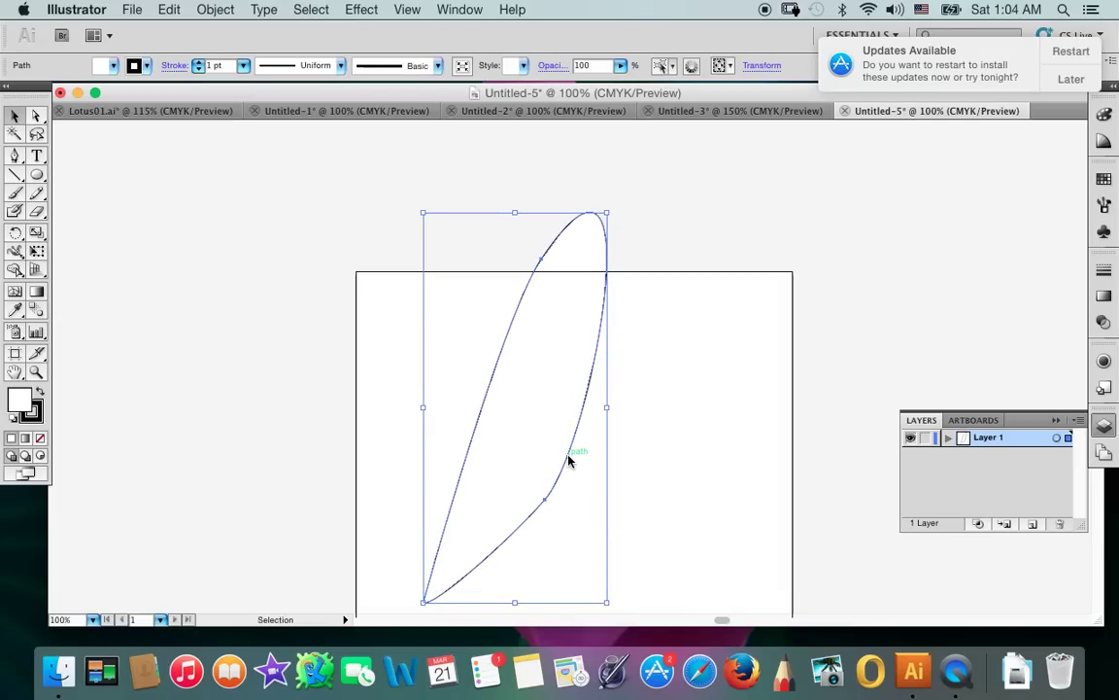
Step: Scale the slim petal down a little and move it up and to the right
left_click(36, 116)
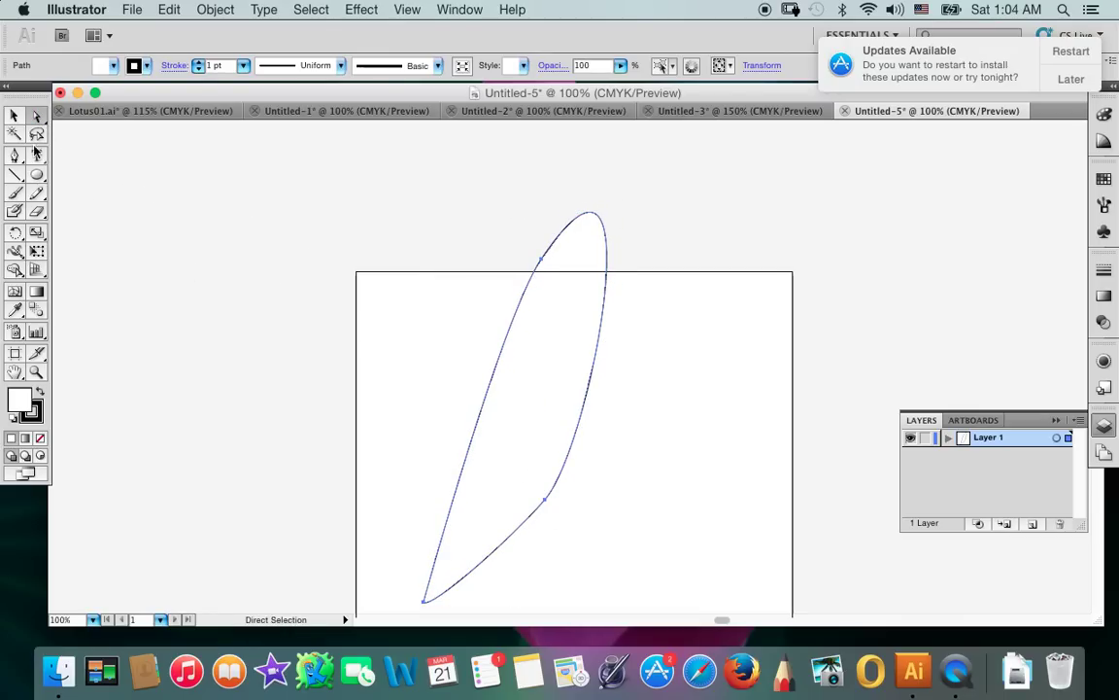
left_click(14, 116)
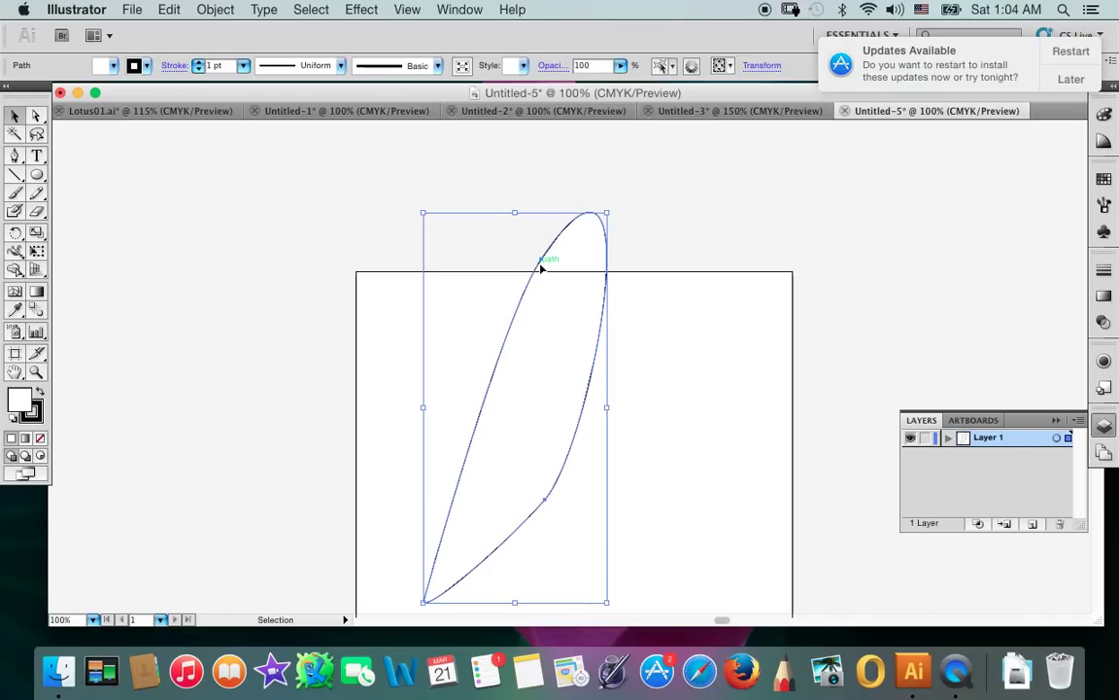
left_click_drag(541, 269, 535, 268)
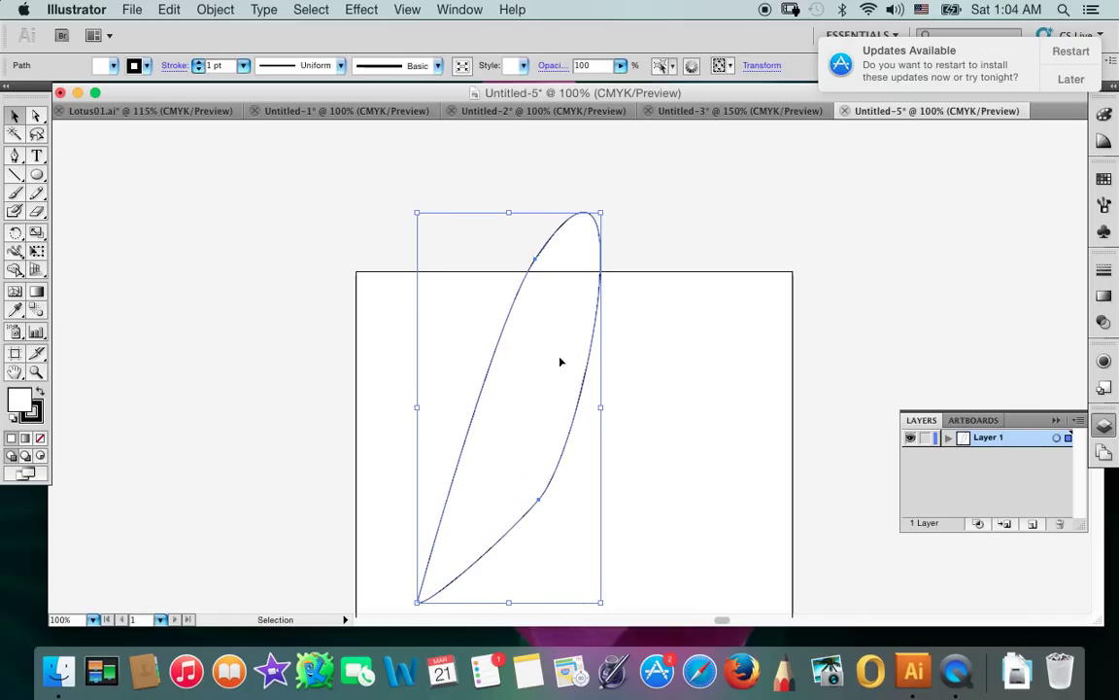
left_click_drag(545, 499, 544, 504)
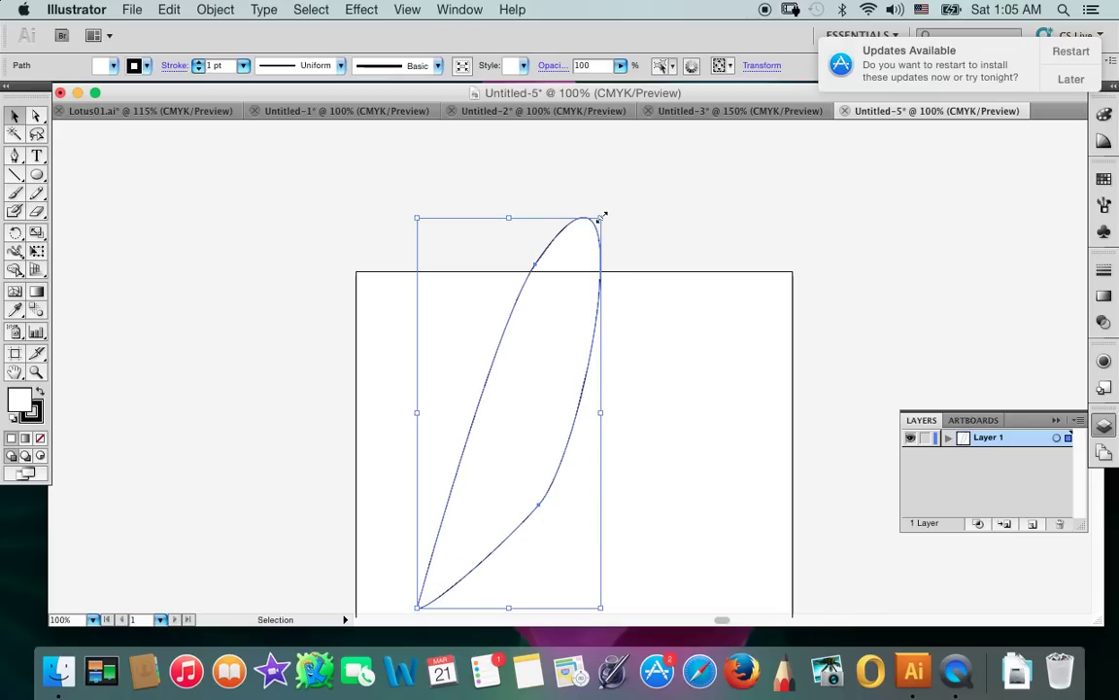
left_click_drag(601, 215, 562, 334)
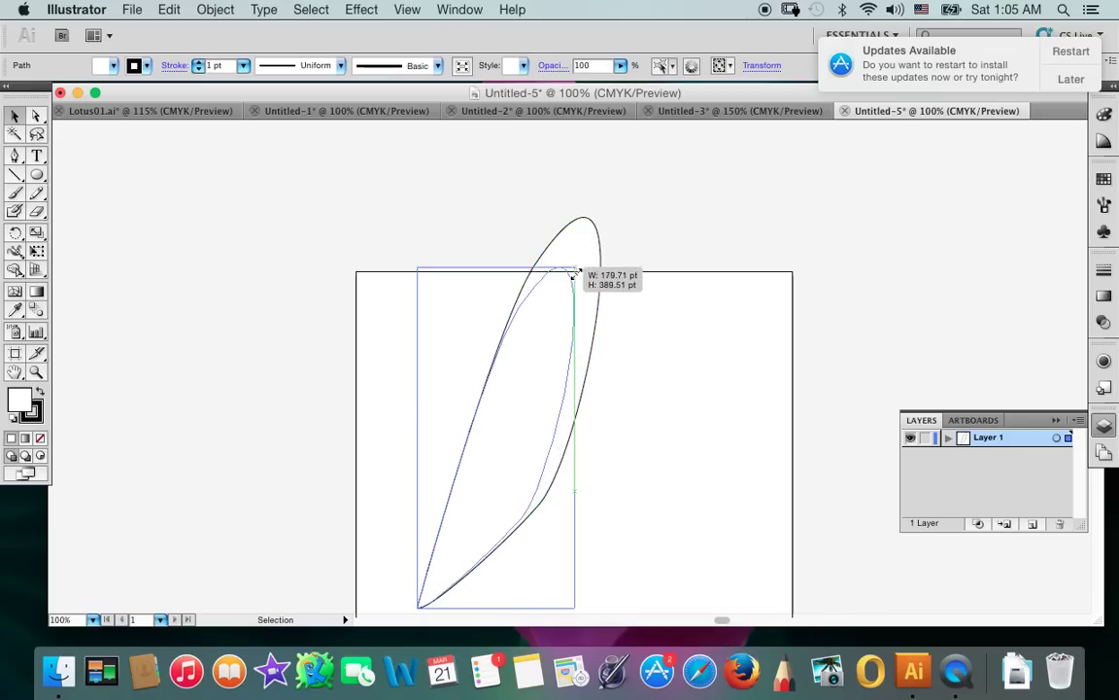
left_click(553, 497)
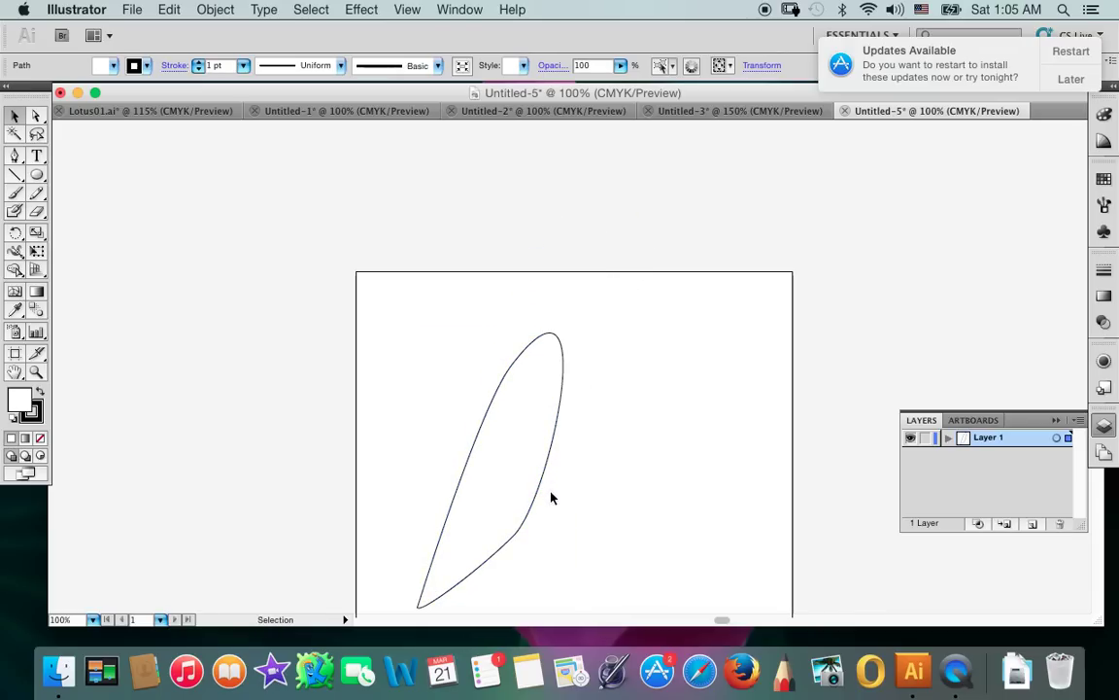
left_click(516, 537)
mouse_move(515, 541)
left_mouse_down()
mouse_move(531, 522)
mouse_move(584, 525)
left_mouse_up()
Step: Scale the petal down to about 104 × 162 pt
scroll(585, 472, "up", 5)
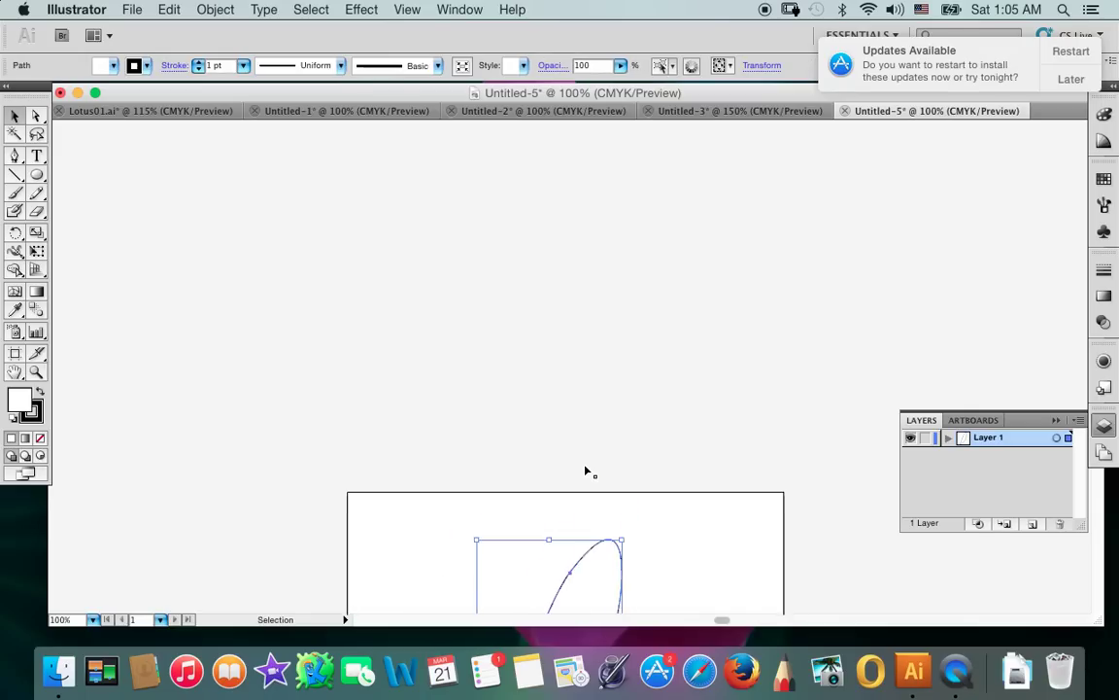
scroll(586, 471, "down", 3)
scroll(586, 471, "down", 8)
scroll(586, 471, "up", 6)
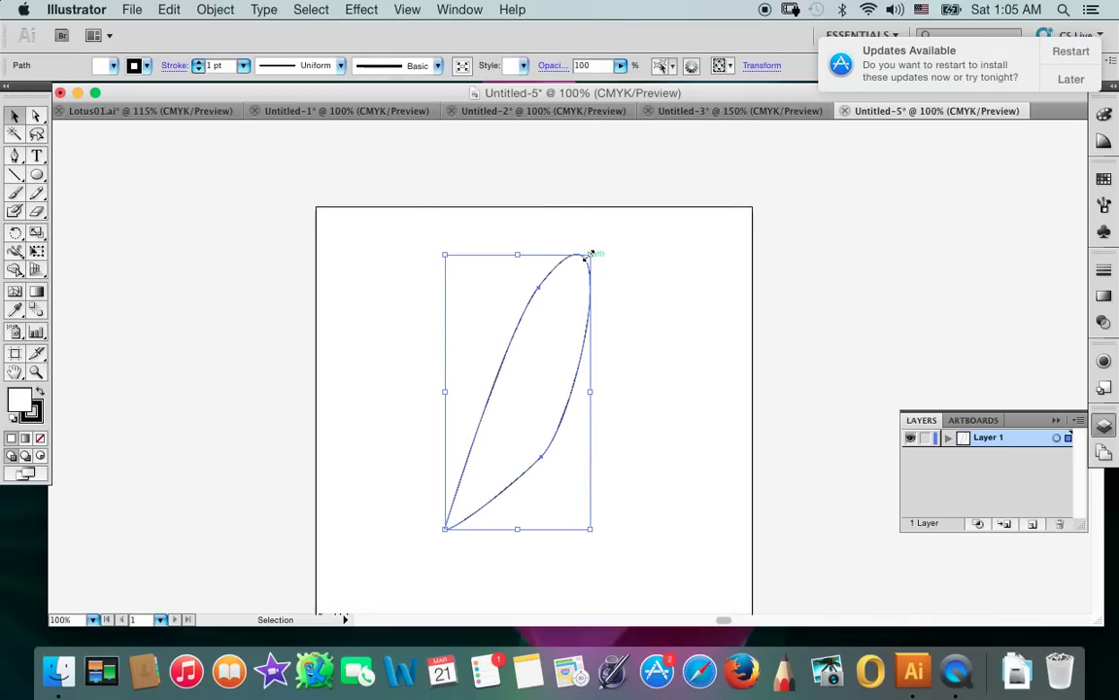
left_click_drag(588, 255, 528, 390)
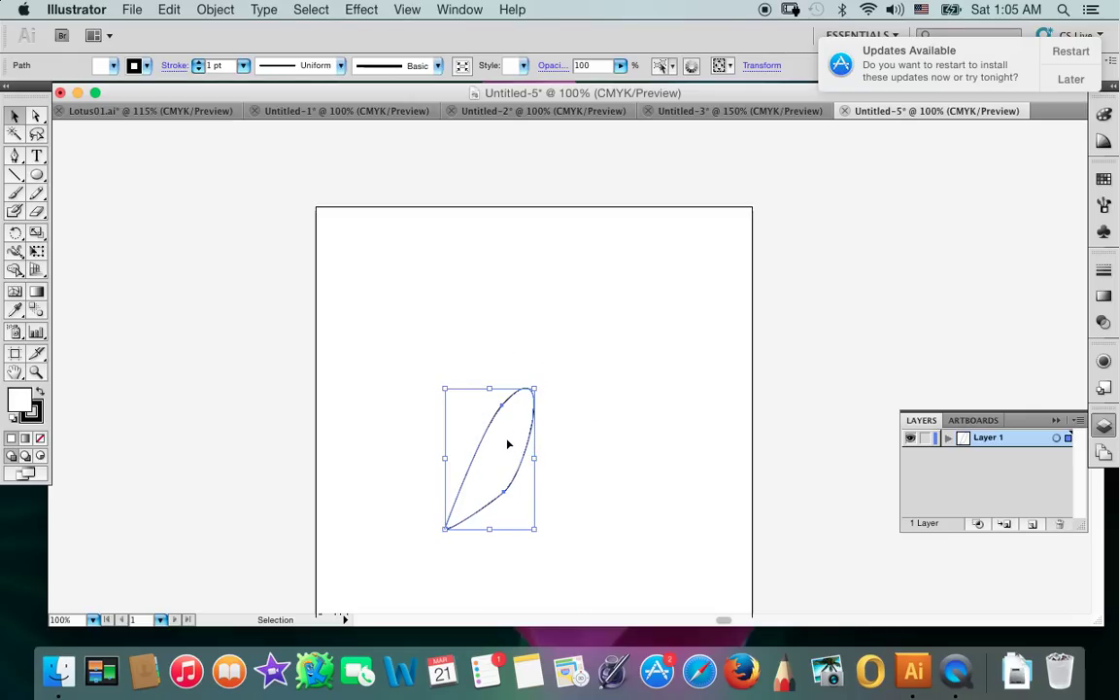
Step: Move the smaller petal into the artboard's upper-left area
key("a")
key("v")
key("a")
key("v")
mouse_move(508, 434)
left_mouse_down()
mouse_move(586, 389)
mouse_move(461, 336)
mouse_move(447, 308)
left_mouse_up()
Step: Paste a copy of the petal and rotate it to exactly -45°
left_click(494, 415)
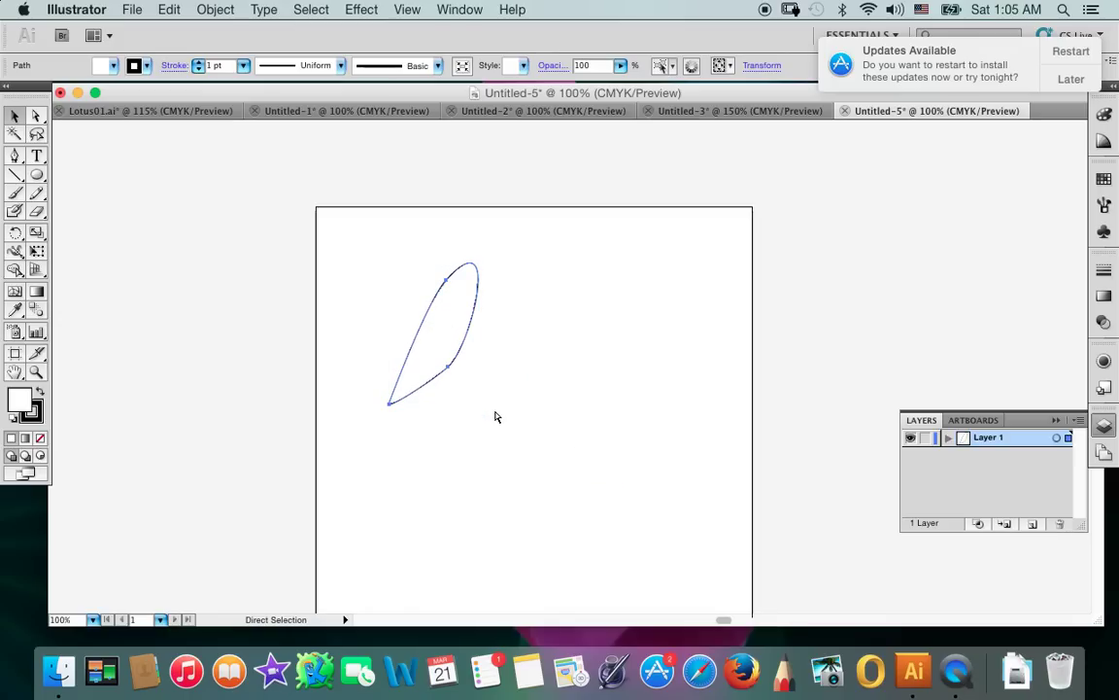
key("ctrl+v")
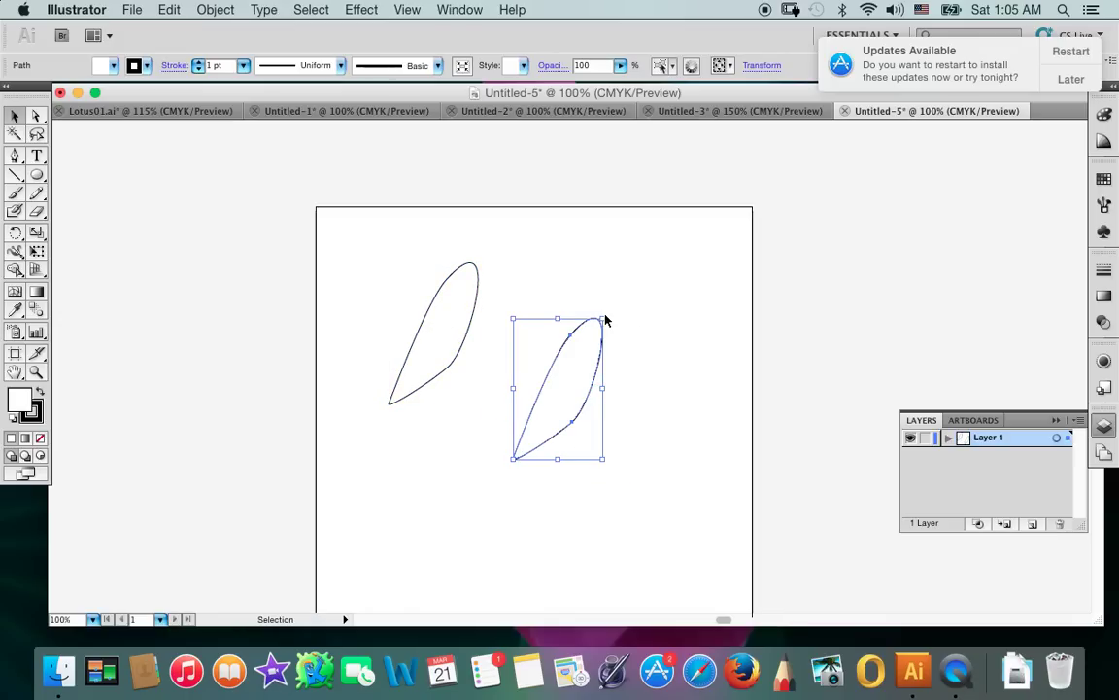
left_click_drag(606, 311, 629, 337)
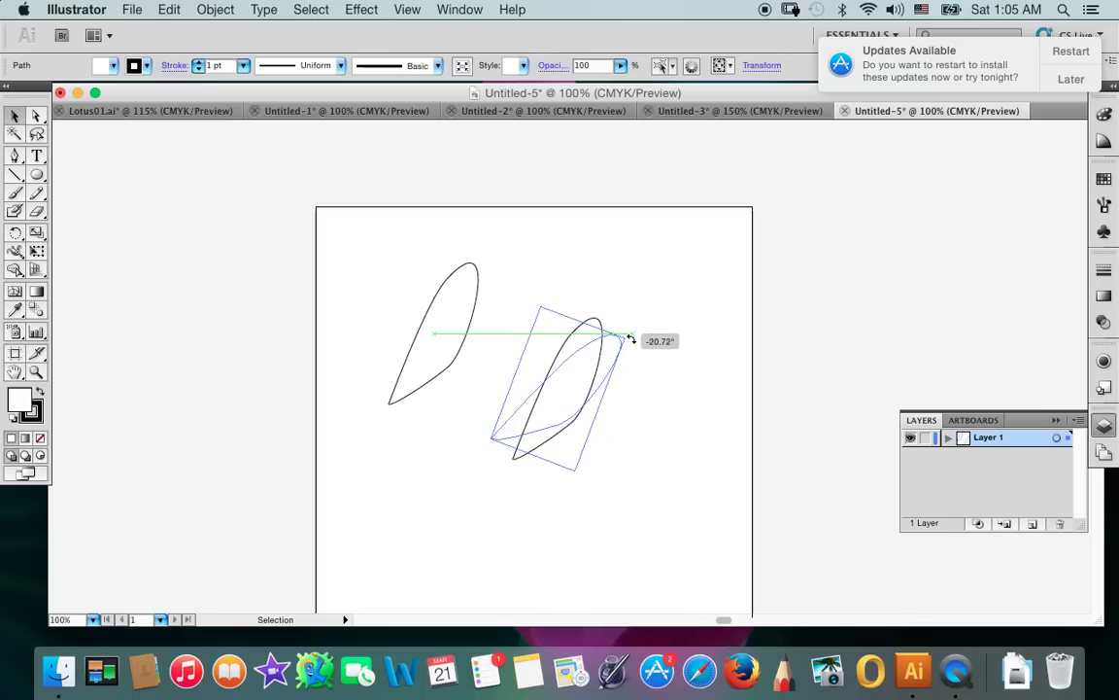
left_click_drag(630, 338, 628, 335)
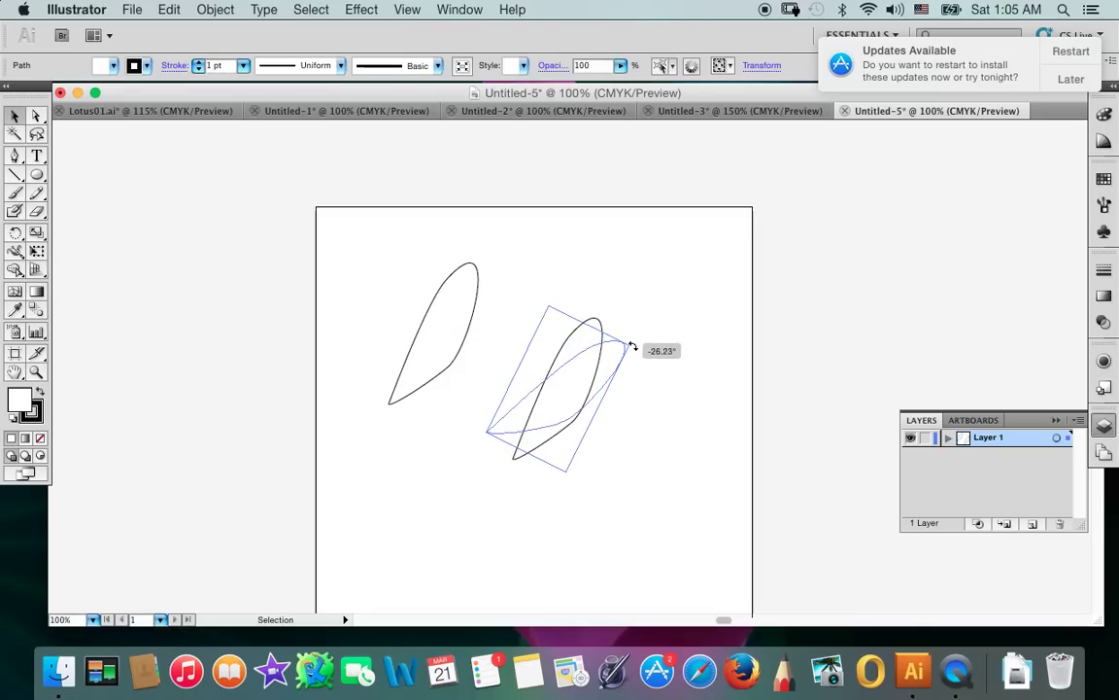
left_click_drag(628, 335, 632, 350)
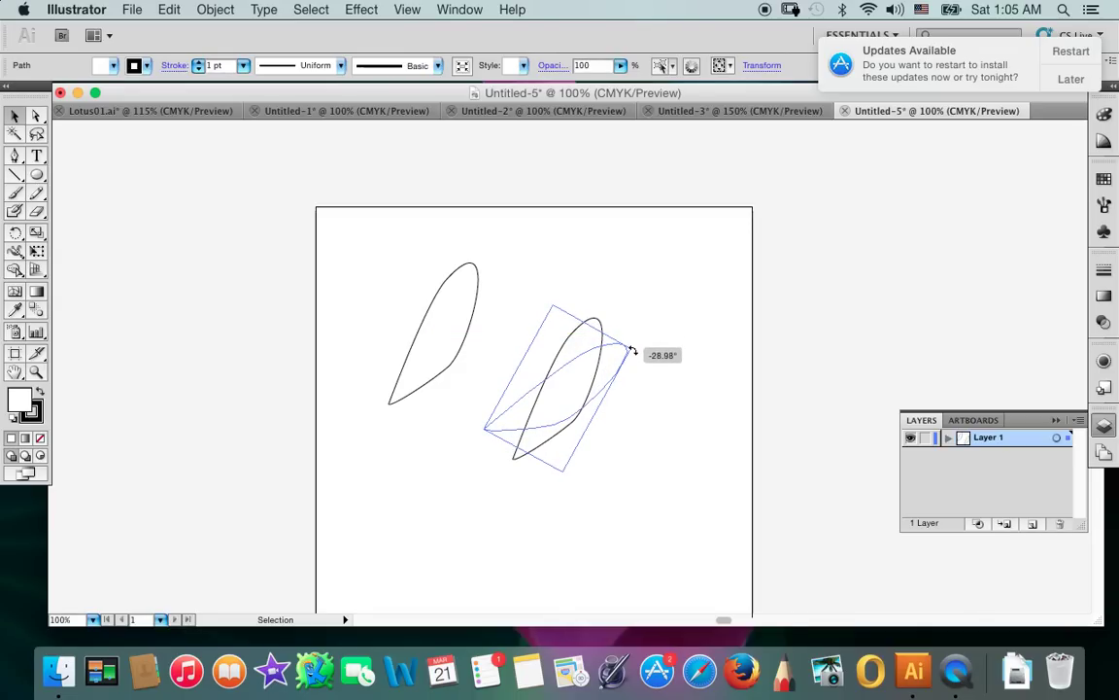
key("shift")
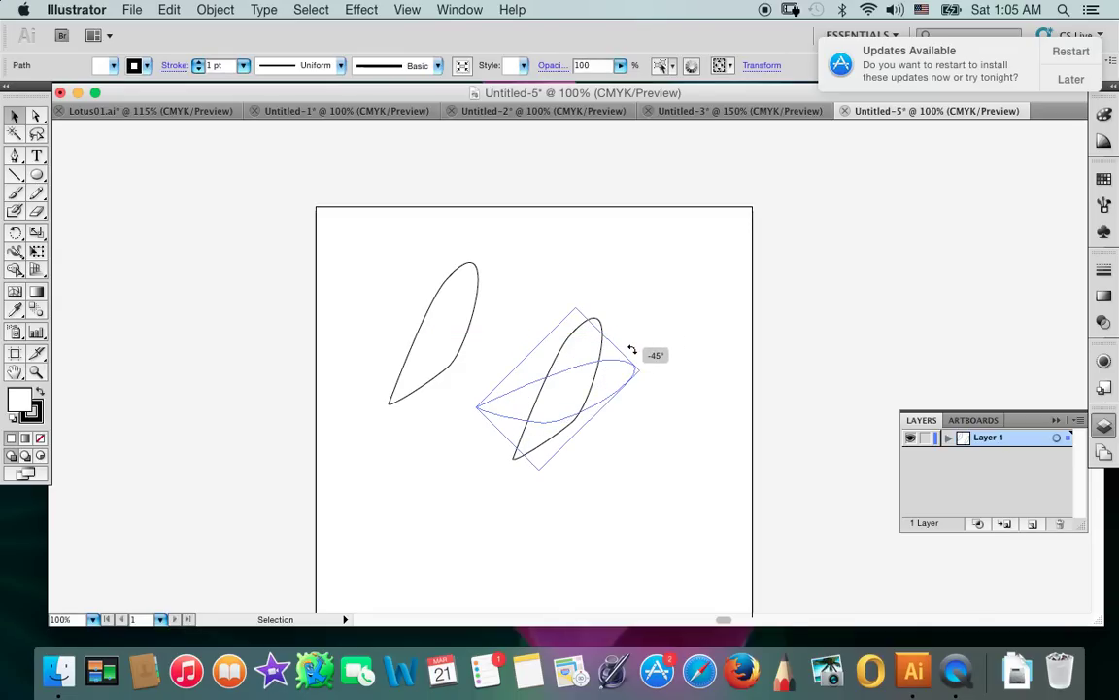
left_click_drag(632, 349, 632, 350)
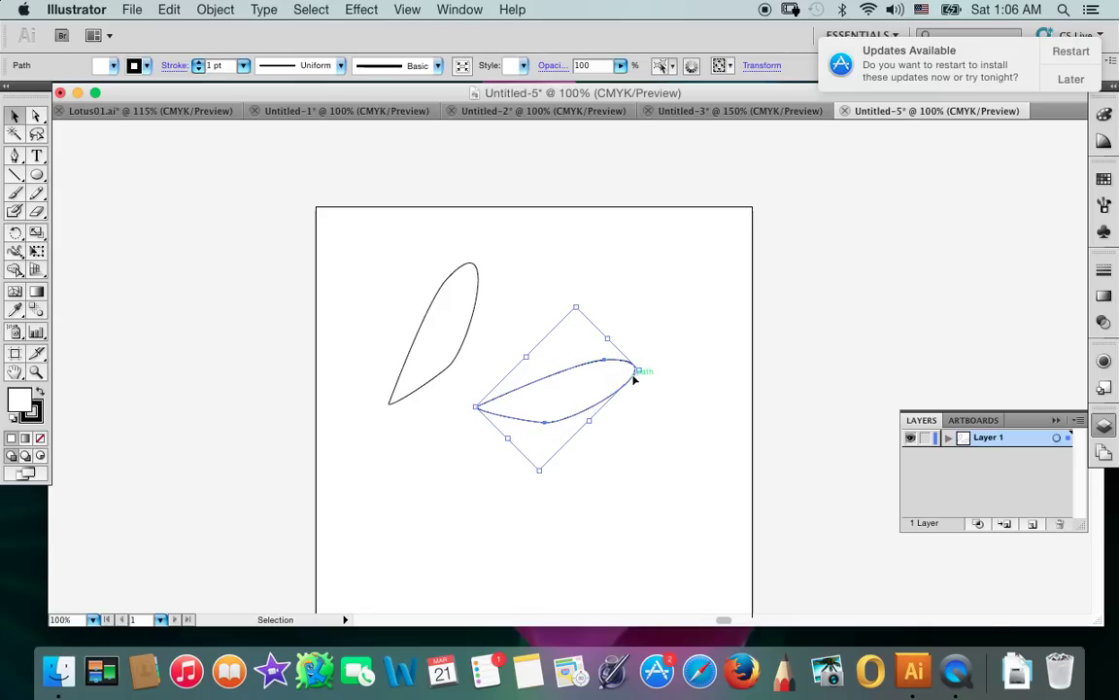
Step: Paste three more petal copies, rotating them about -45°, -90° and -45°
key("super+f")
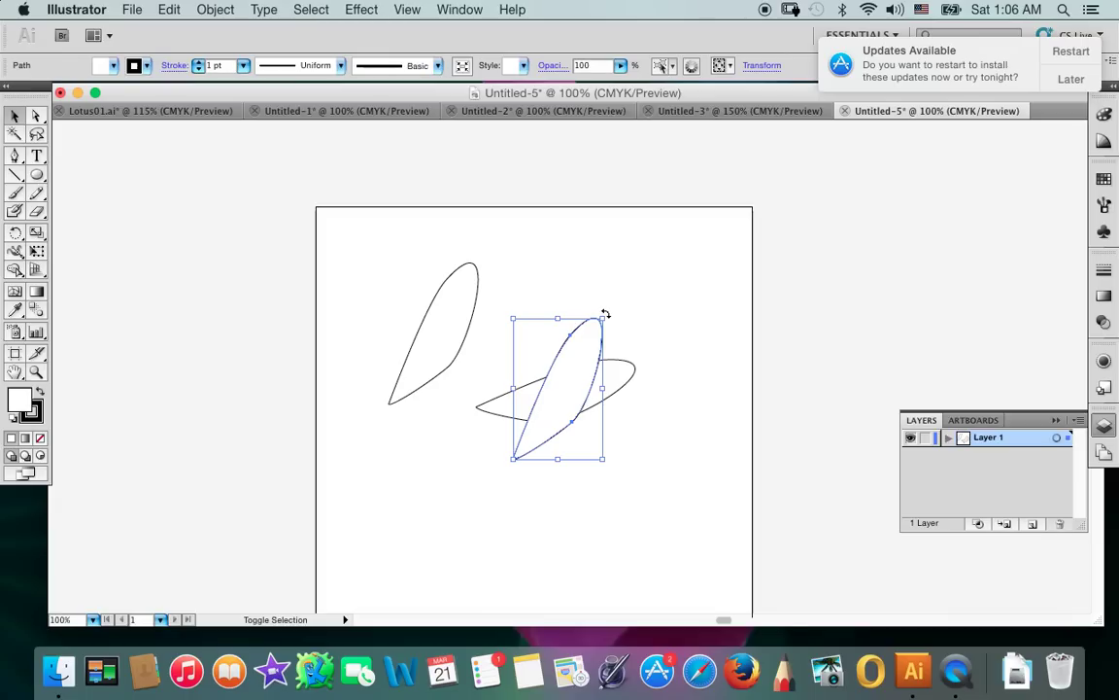
left_click_drag(604, 314, 652, 382)
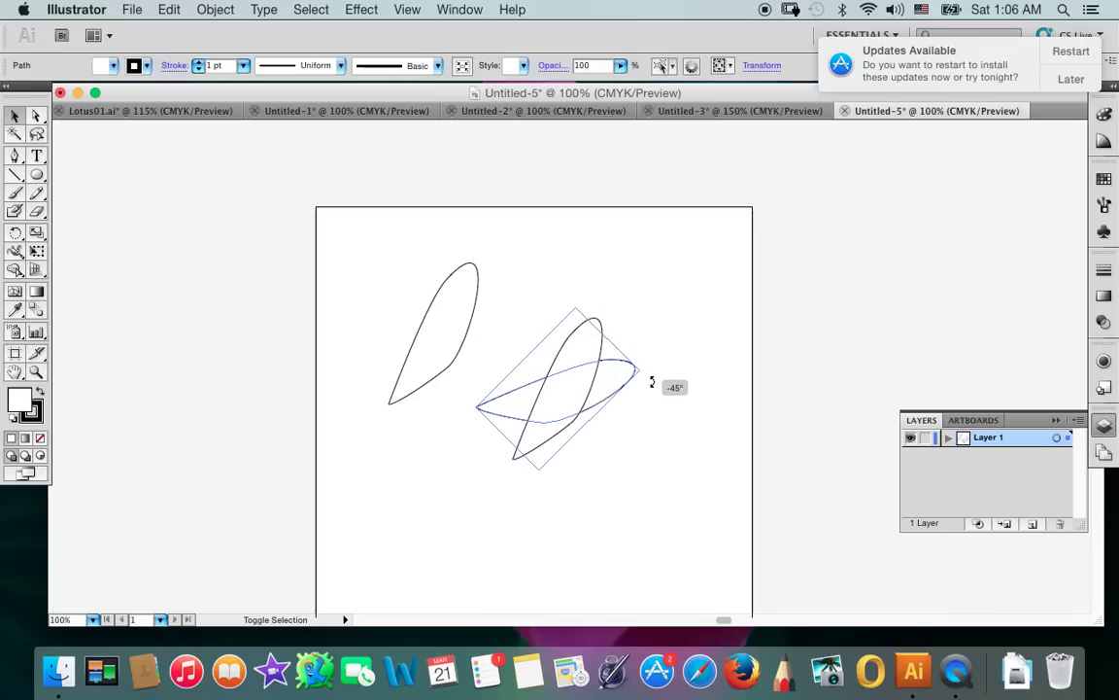
left_click_drag(652, 382, 631, 381)
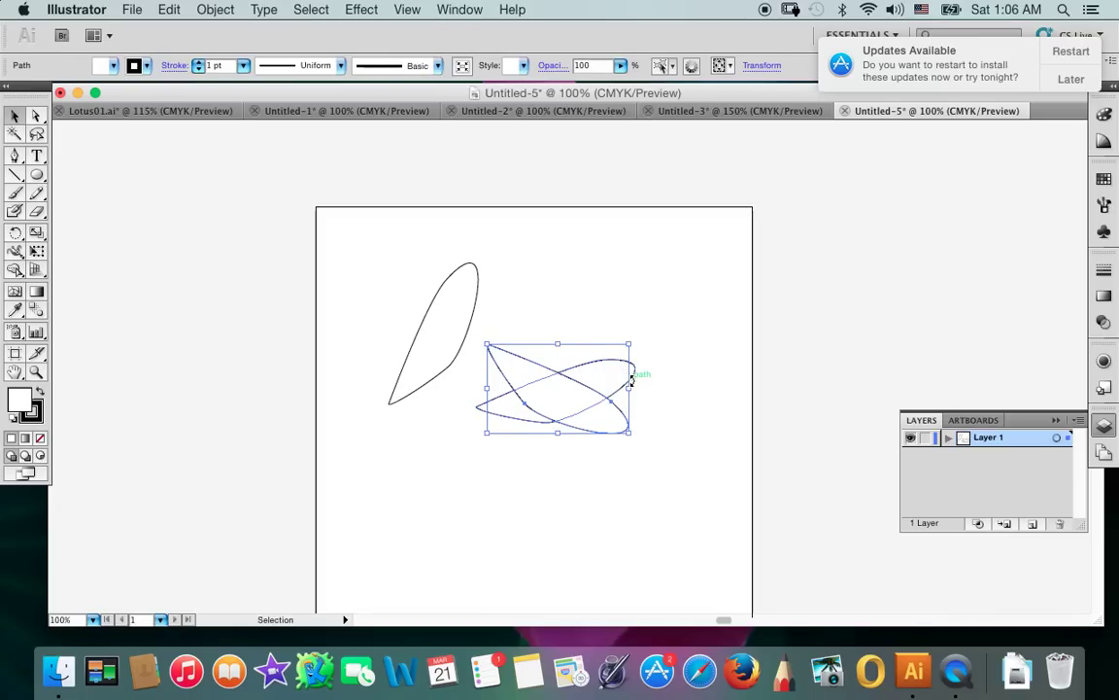
key("a")
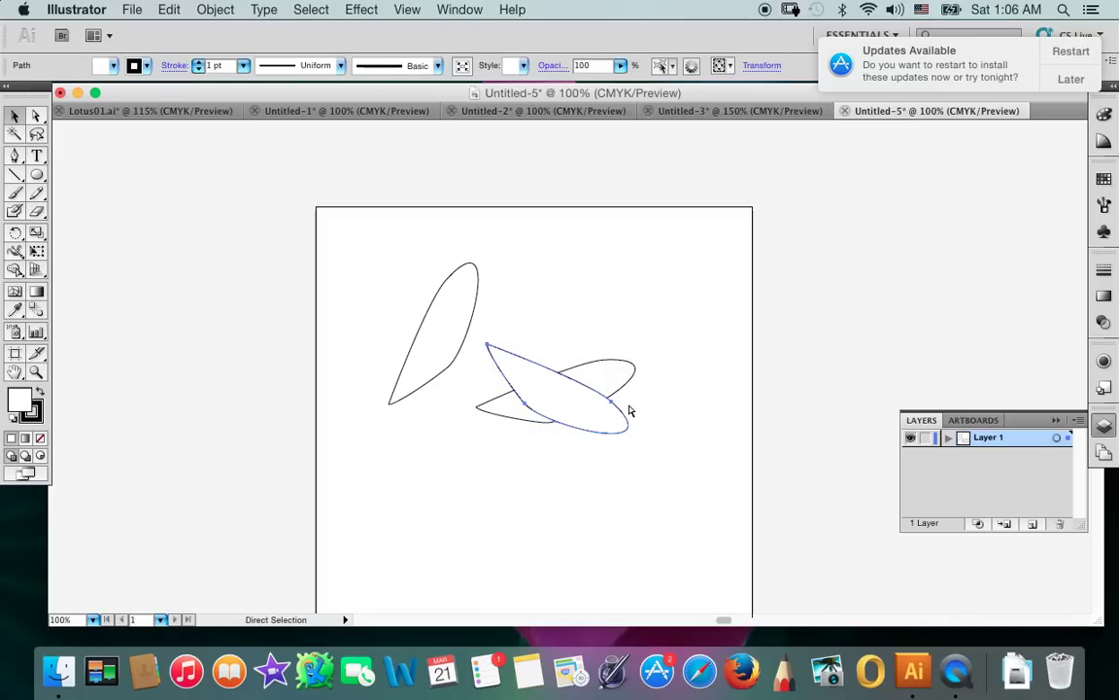
key("super+d")
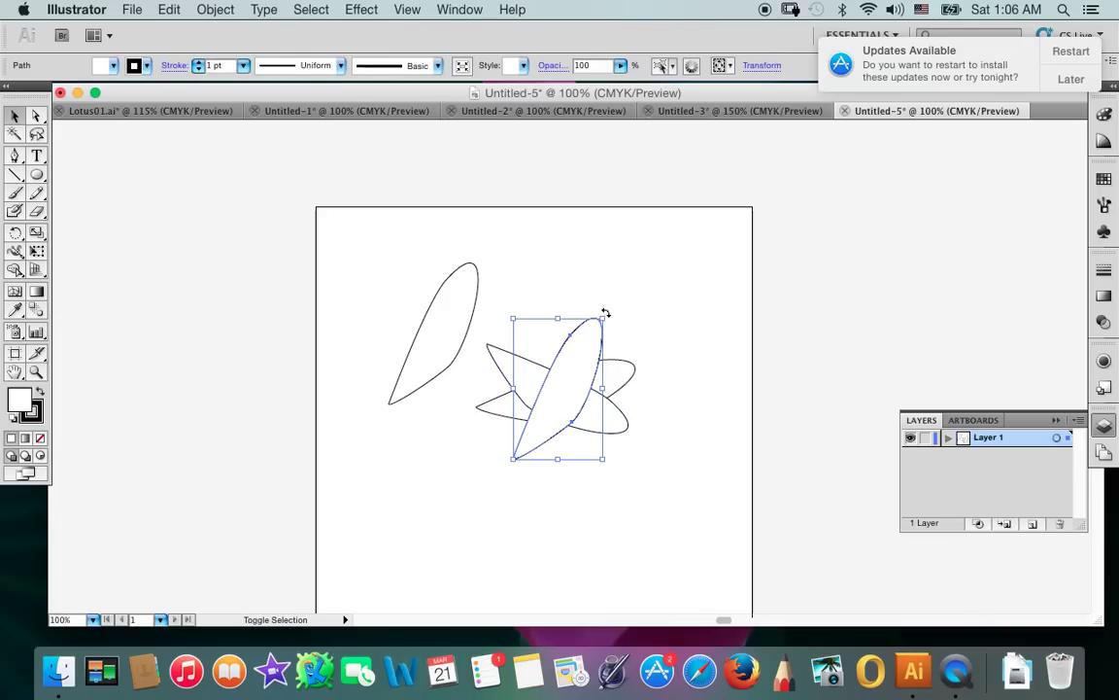
mouse_move(605, 311)
left_mouse_down()
mouse_move(625, 426)
mouse_move(596, 470)
left_mouse_up()
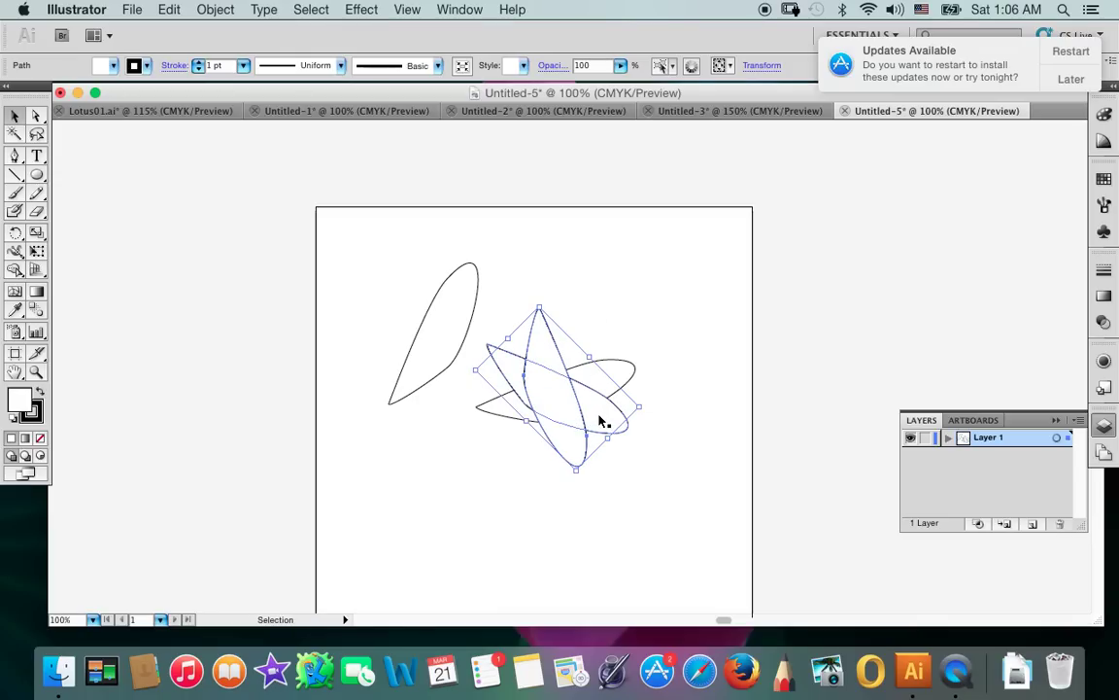
key("super+d")
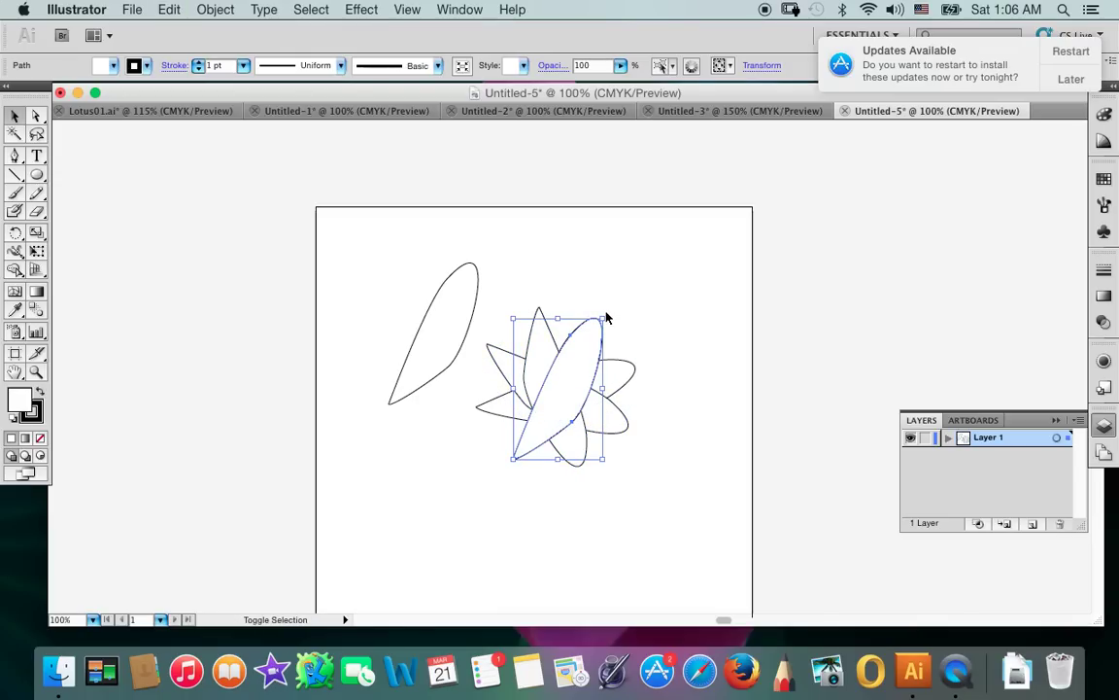
mouse_move(604, 312)
left_mouse_down()
mouse_move(632, 363)
mouse_move(559, 440)
mouse_move(528, 450)
left_mouse_up()
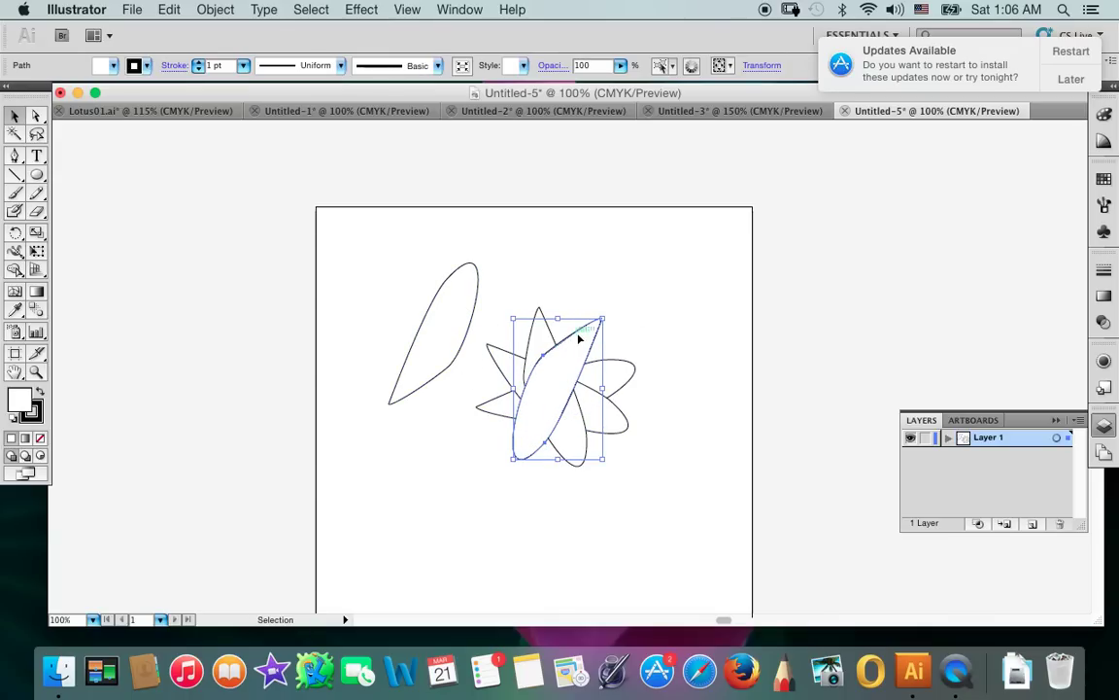
Step: Drag the five petals so their pointed tips meet at one shared point
left_click(474, 297)
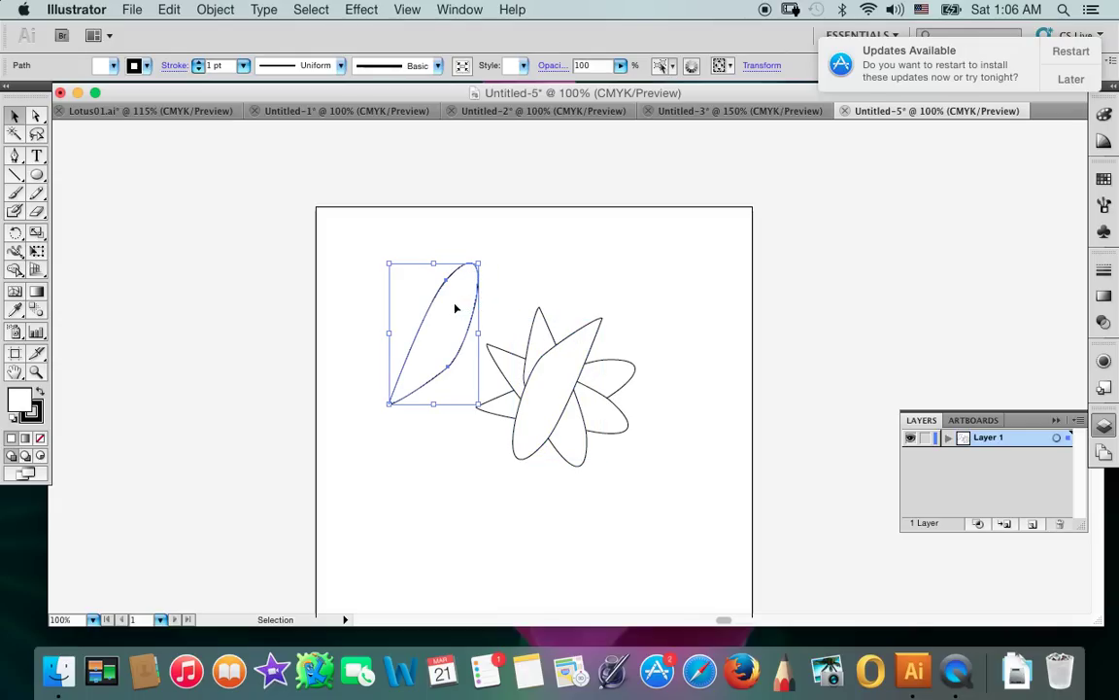
mouse_move(445, 313)
left_mouse_down()
mouse_move(523, 279)
mouse_move(515, 286)
left_mouse_up()
mouse_move(565, 367)
left_mouse_down()
mouse_move(486, 413)
mouse_move(429, 427)
left_mouse_up()
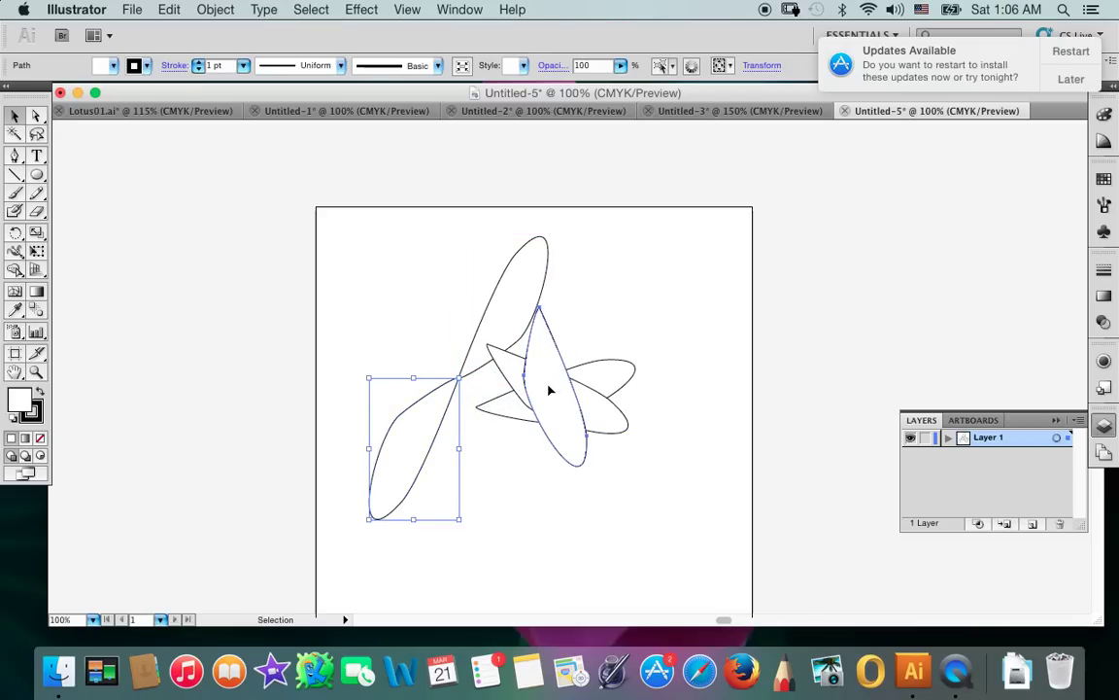
left_click_drag(544, 387, 475, 458)
mouse_move(539, 394)
left_mouse_down()
mouse_move(518, 424)
mouse_move(463, 375)
left_mouse_up()
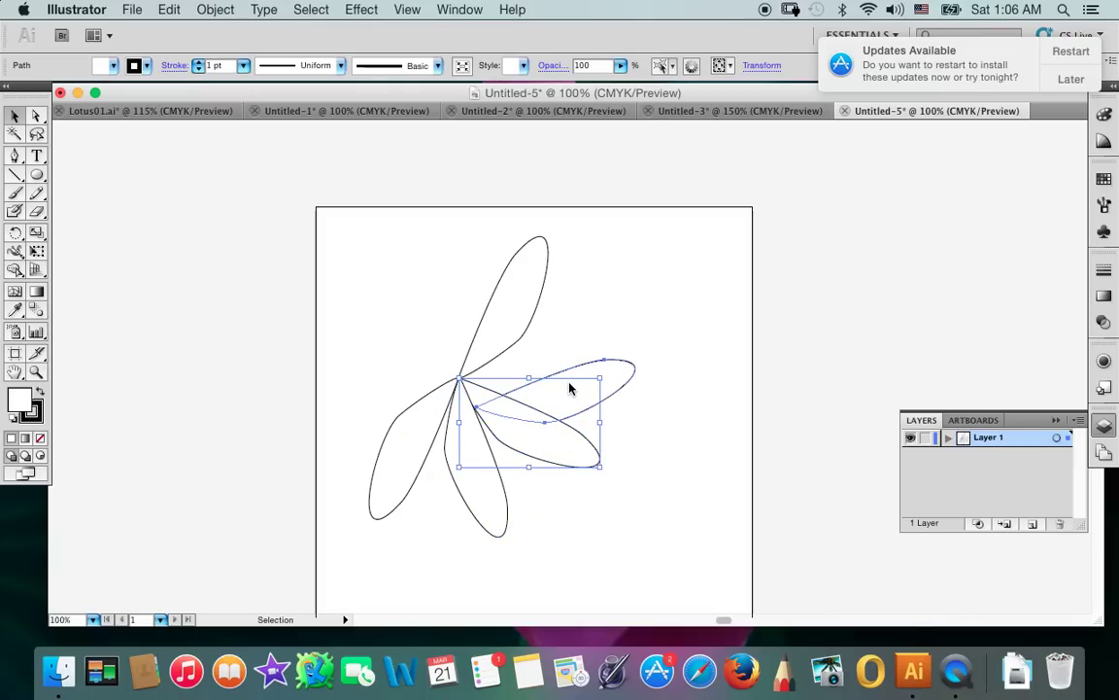
left_click_drag(570, 389, 556, 363)
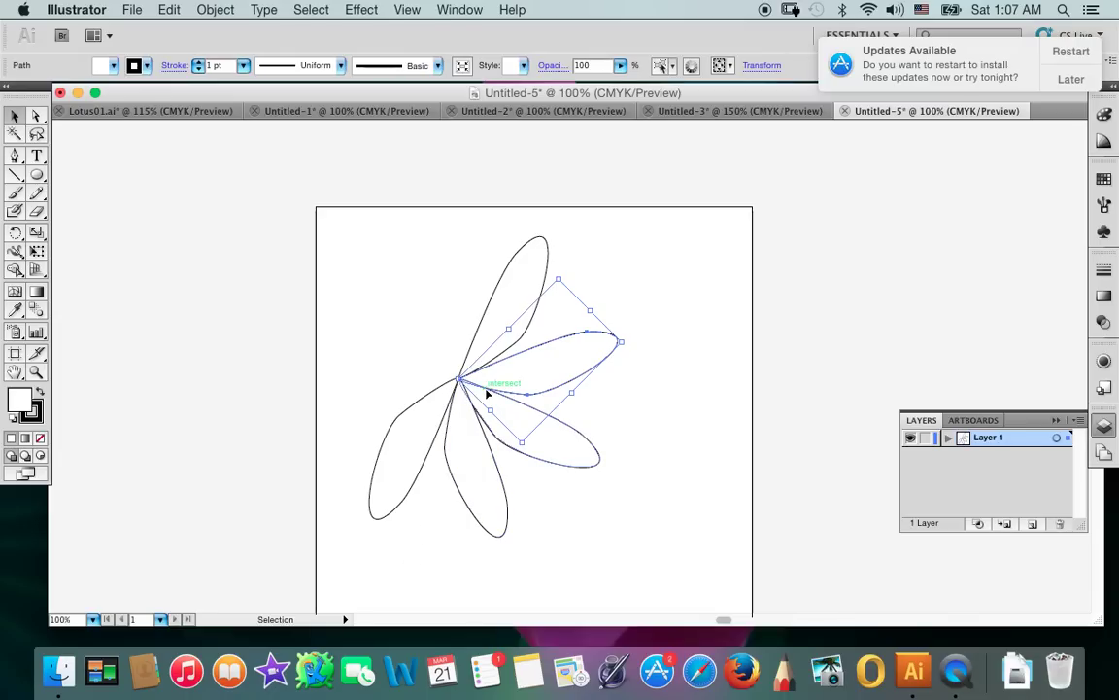
Step: Paste another petal copy and rotate it -90°, after undoing a first attempt
key("super+v")
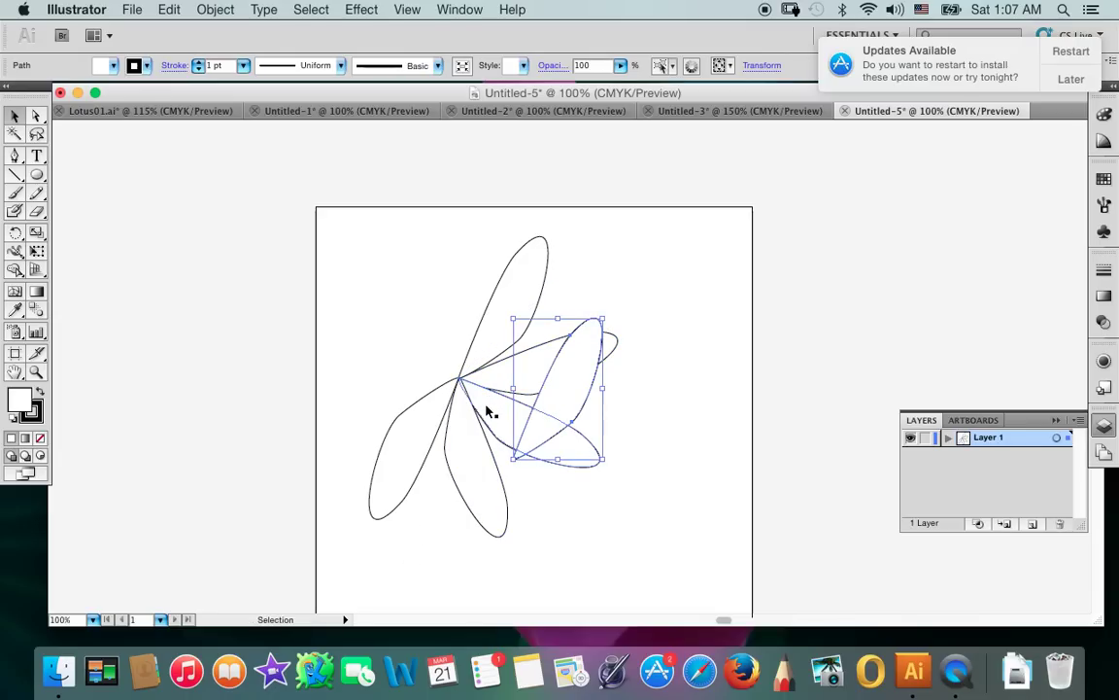
left_click(606, 316)
left_click(590, 340)
mouse_move(608, 316)
left_mouse_down()
mouse_move(607, 465)
mouse_move(496, 465)
left_mouse_up()
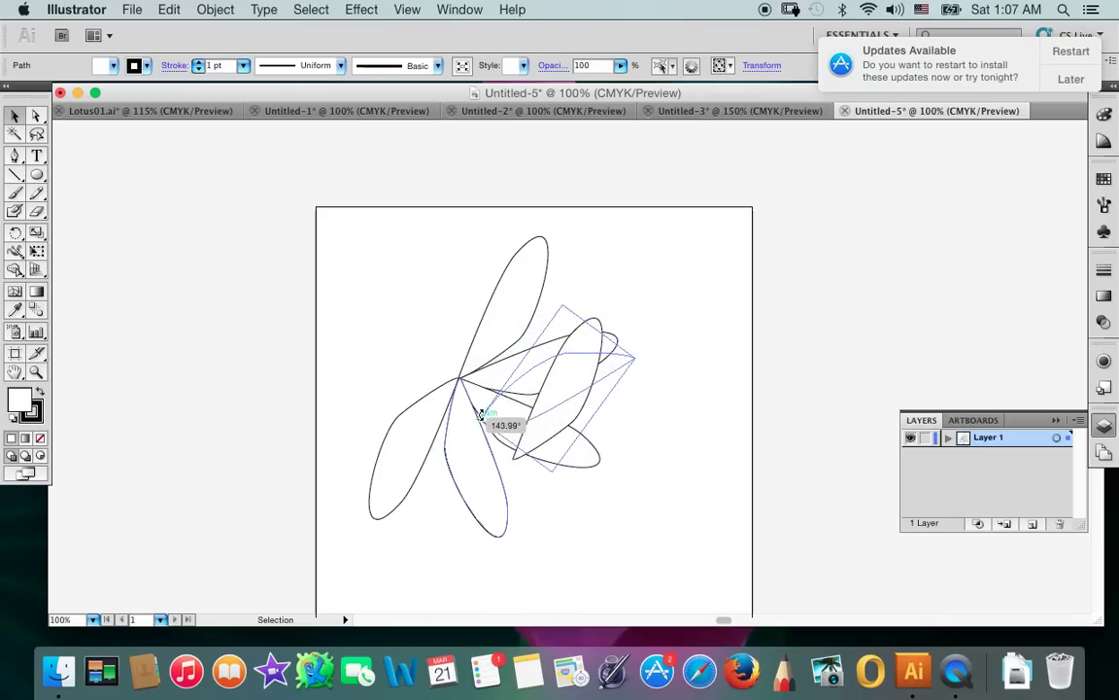
mouse_move(497, 465)
left_mouse_down()
mouse_move(496, 381)
mouse_move(517, 342)
mouse_move(485, 375)
mouse_move(486, 404)
left_mouse_up()
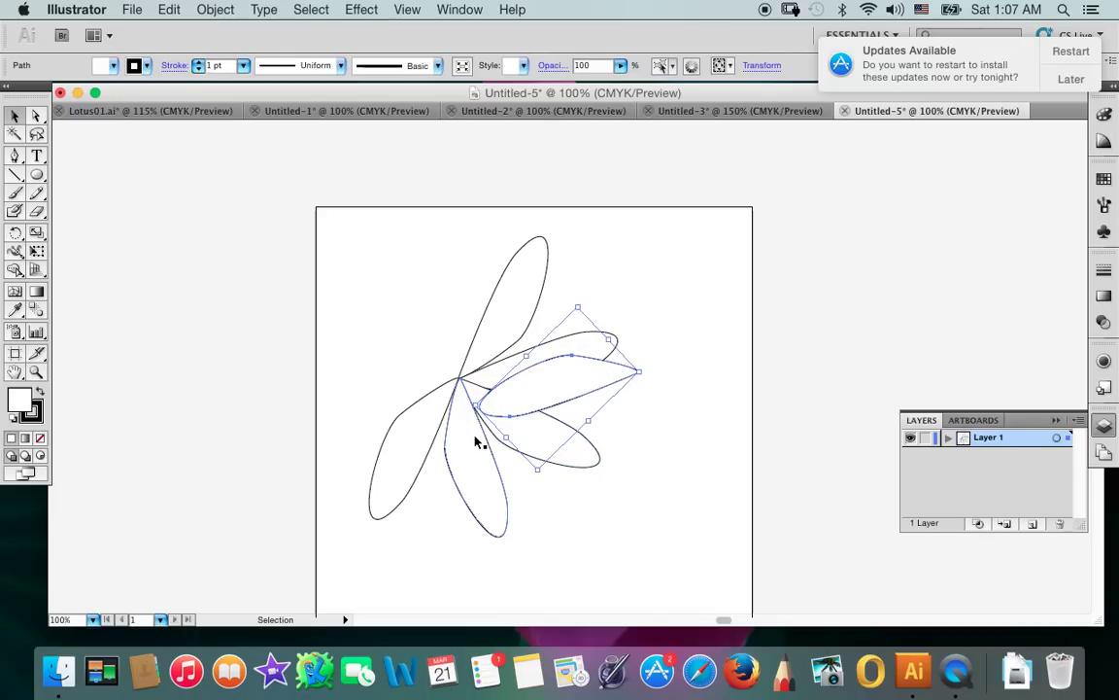
key("ctrl+z")
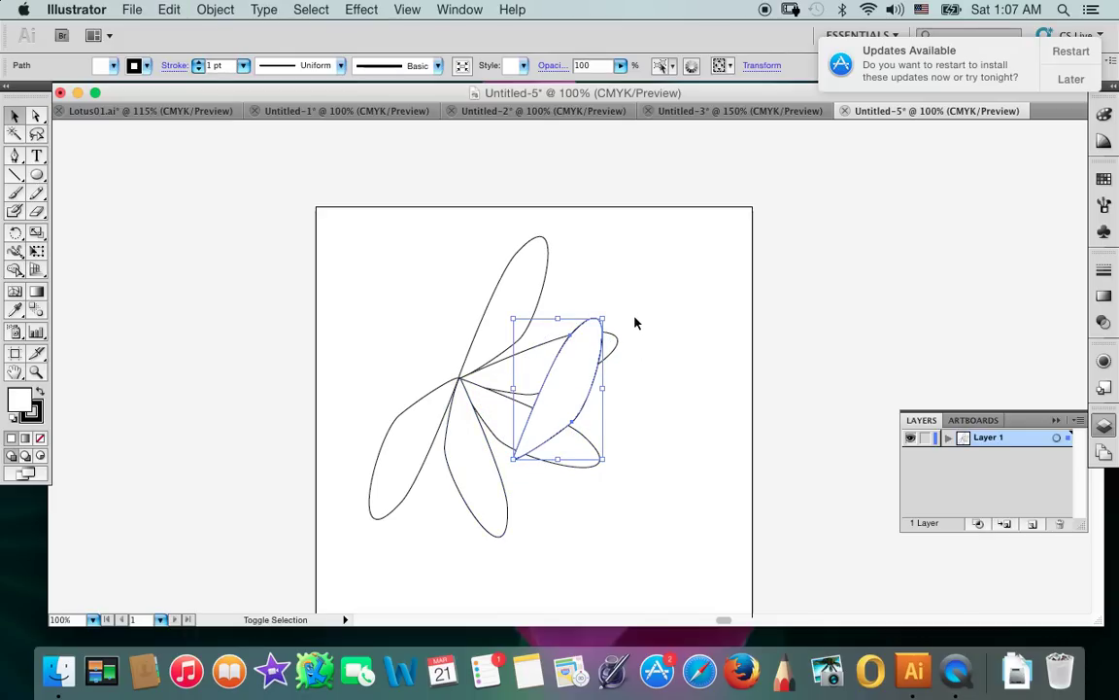
mouse_move(607, 313)
left_mouse_down()
mouse_move(608, 411)
mouse_move(587, 428)
mouse_move(524, 404)
left_mouse_up()
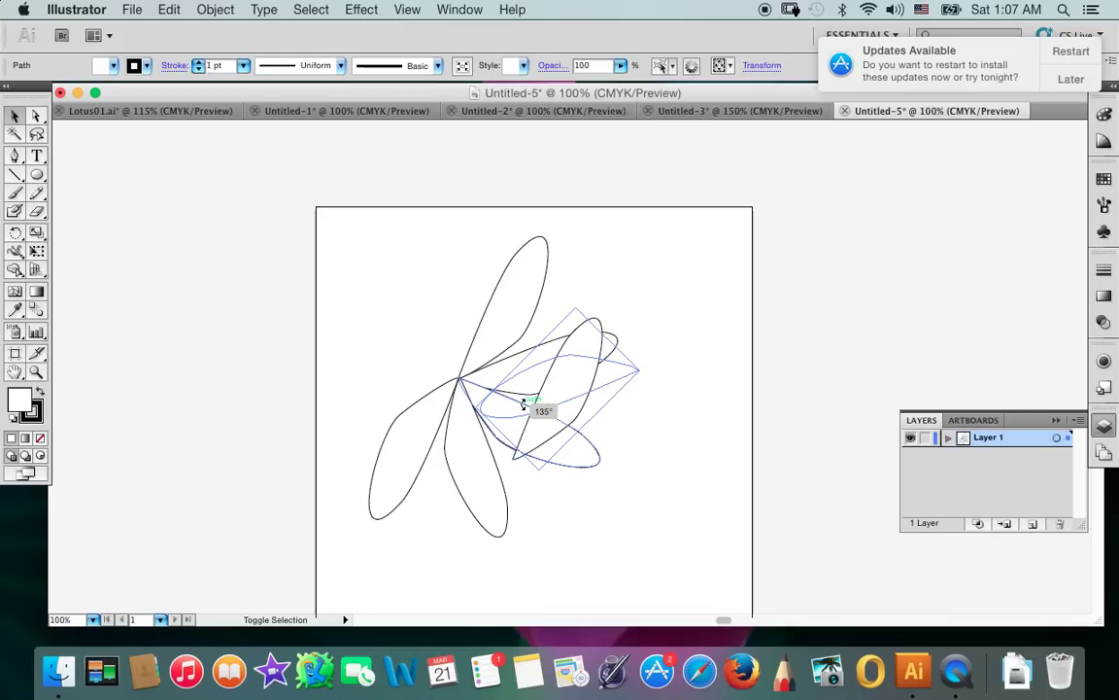
mouse_move(523, 405)
left_mouse_down()
mouse_move(618, 326)
mouse_move(622, 365)
mouse_move(580, 413)
left_mouse_up()
Step: Duplicate that petal in front and rotate the copy 135° across the cluster's right side
key("super+c")
key("super+f")
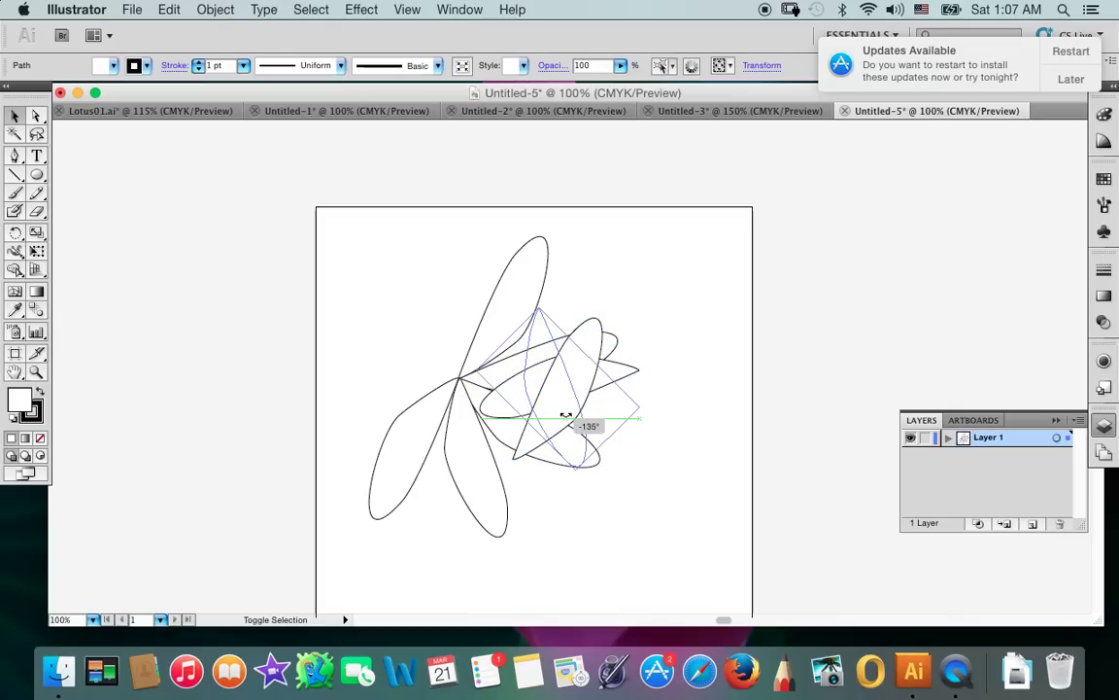
left_click_drag(568, 416, 535, 396)
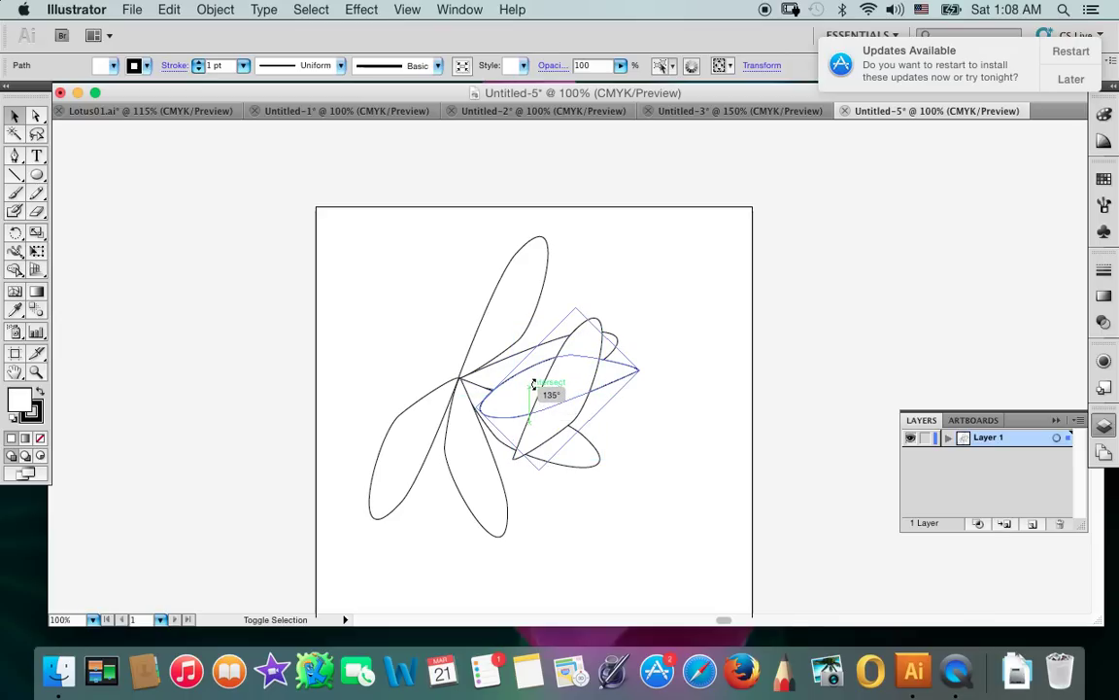
left_click_drag(535, 396, 536, 380)
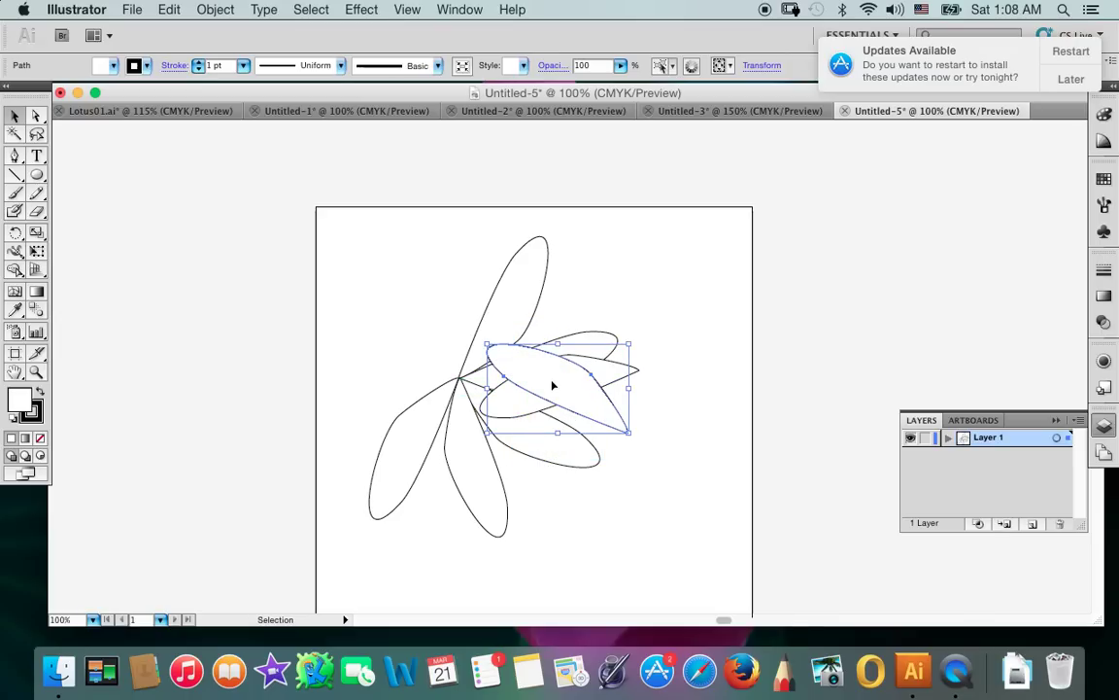
Step: Paste another petal copy and rotate it to 45°
key("ctrl+d")
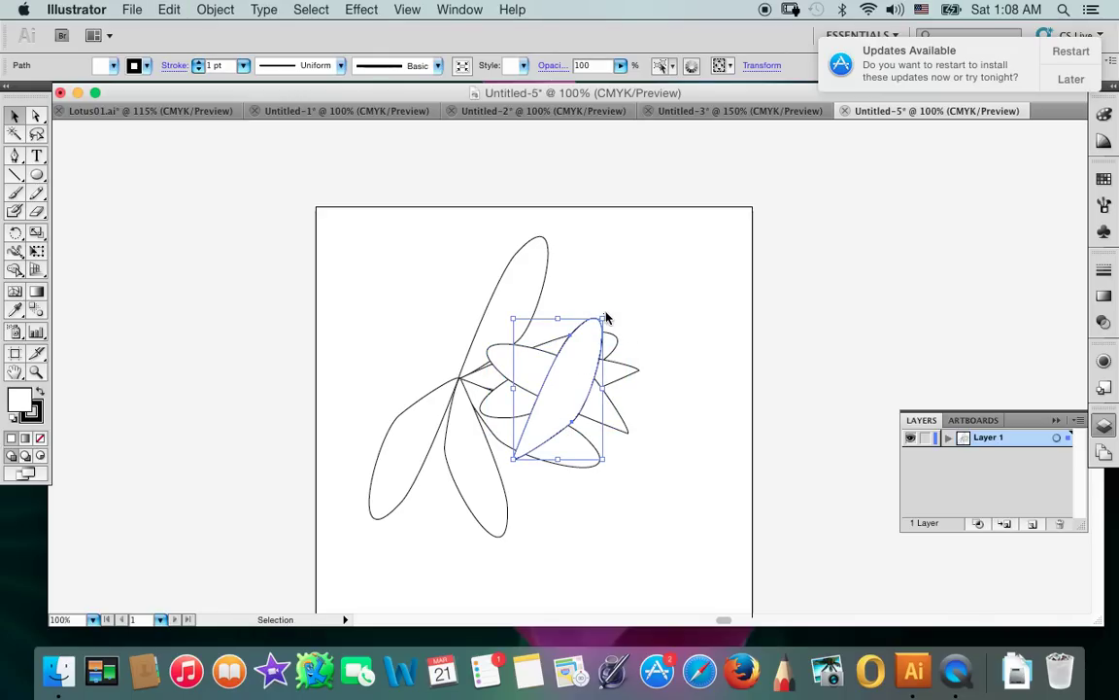
left_click_drag(604, 313, 622, 347)
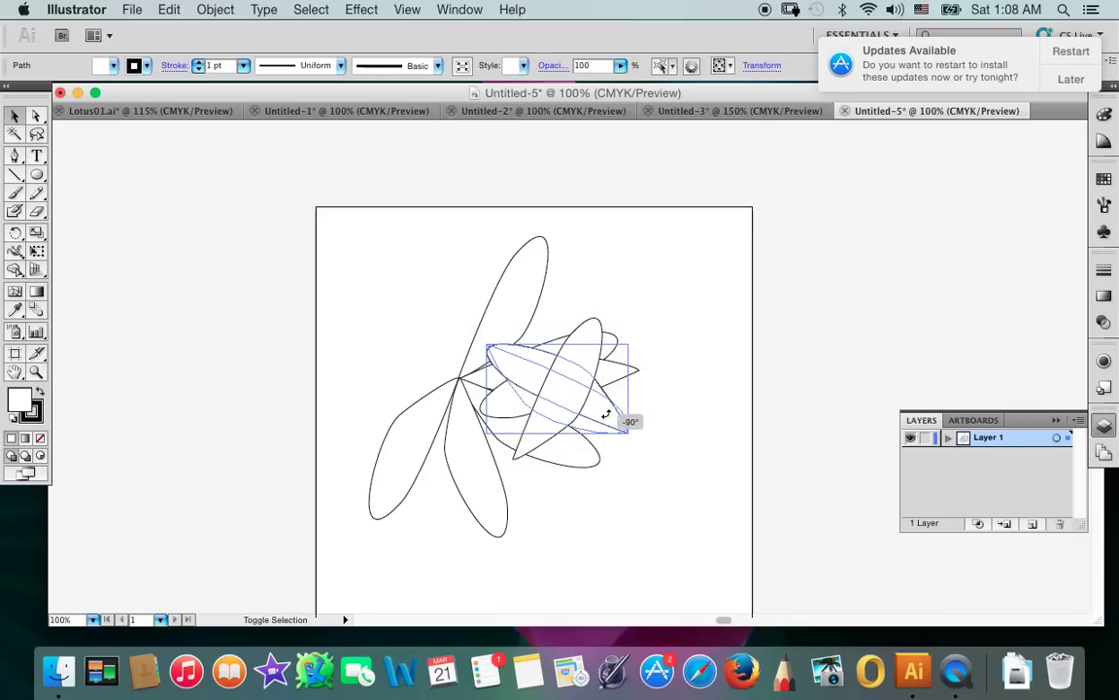
mouse_move(625, 347)
left_mouse_down()
mouse_move(581, 421)
mouse_move(533, 400)
mouse_move(538, 360)
left_mouse_up()
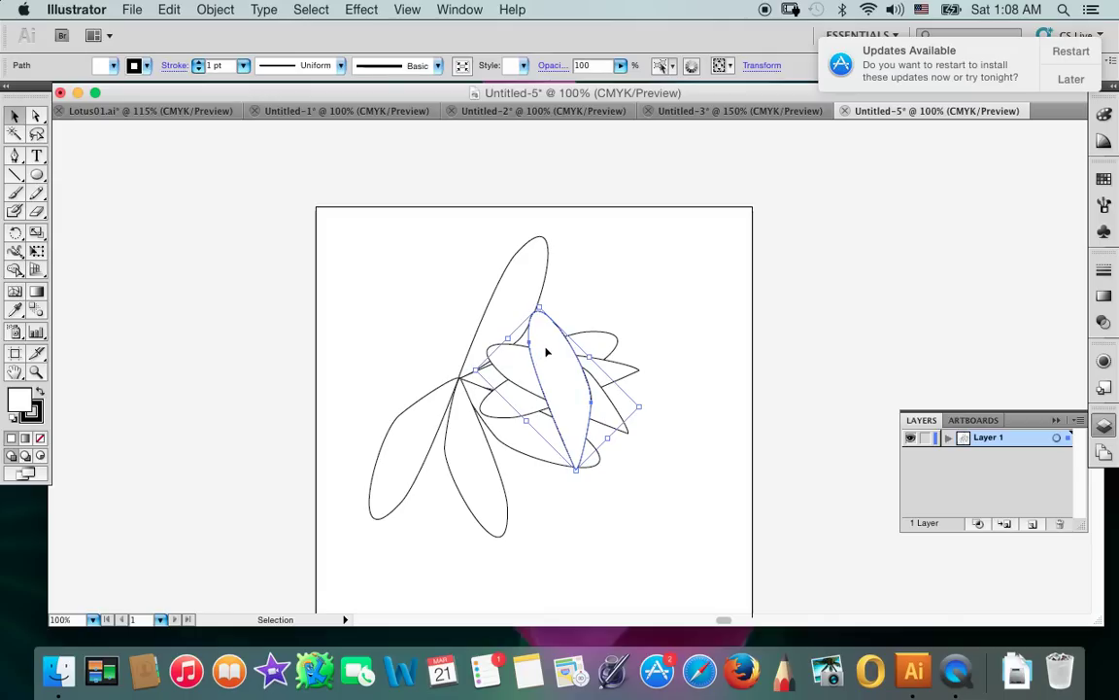
key("a")
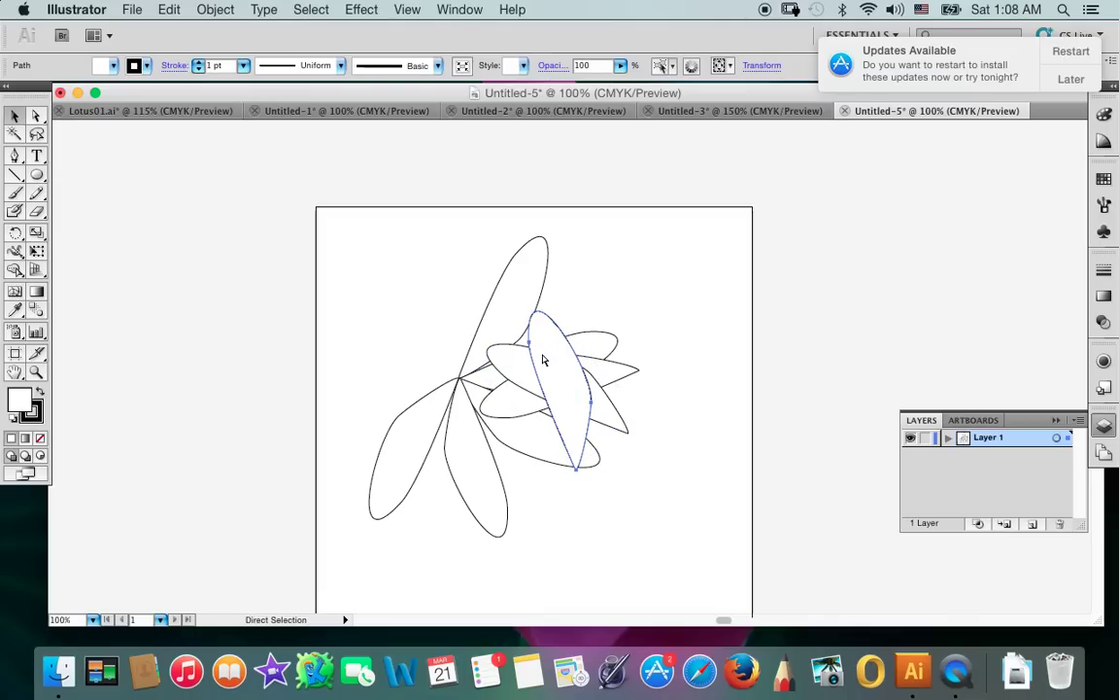
key("v")
mouse_move(604, 317)
left_mouse_down()
mouse_move(569, 383)
mouse_move(565, 345)
left_mouse_up()
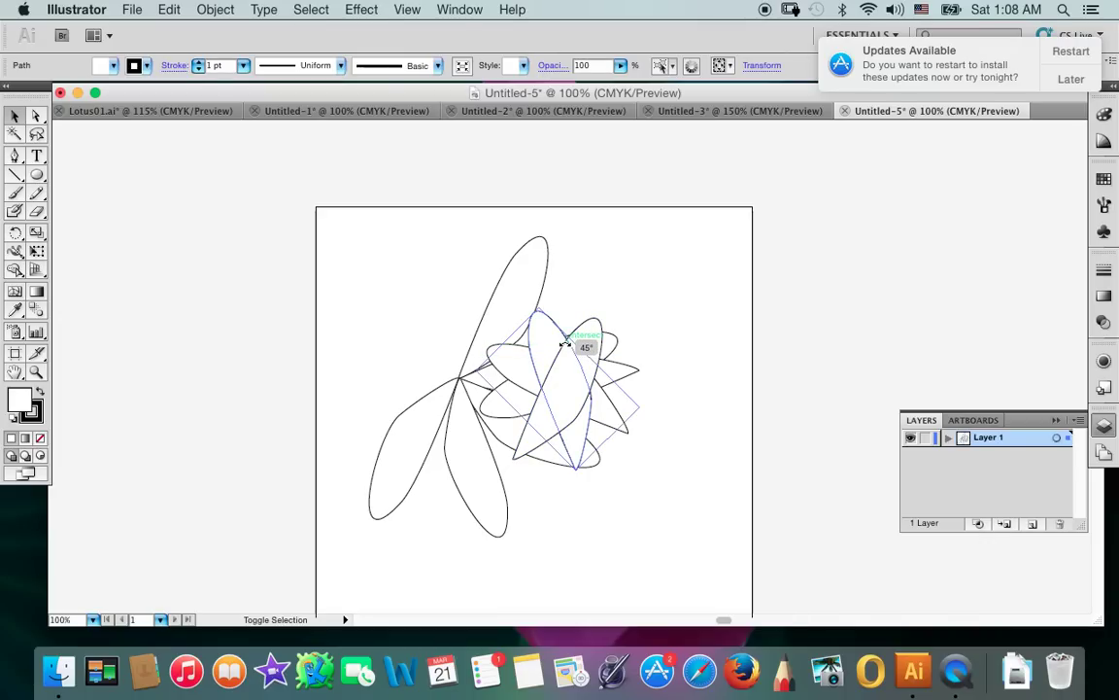
mouse_move(565, 345)
left_mouse_down()
mouse_move(442, 283)
mouse_move(442, 259)
left_mouse_up()
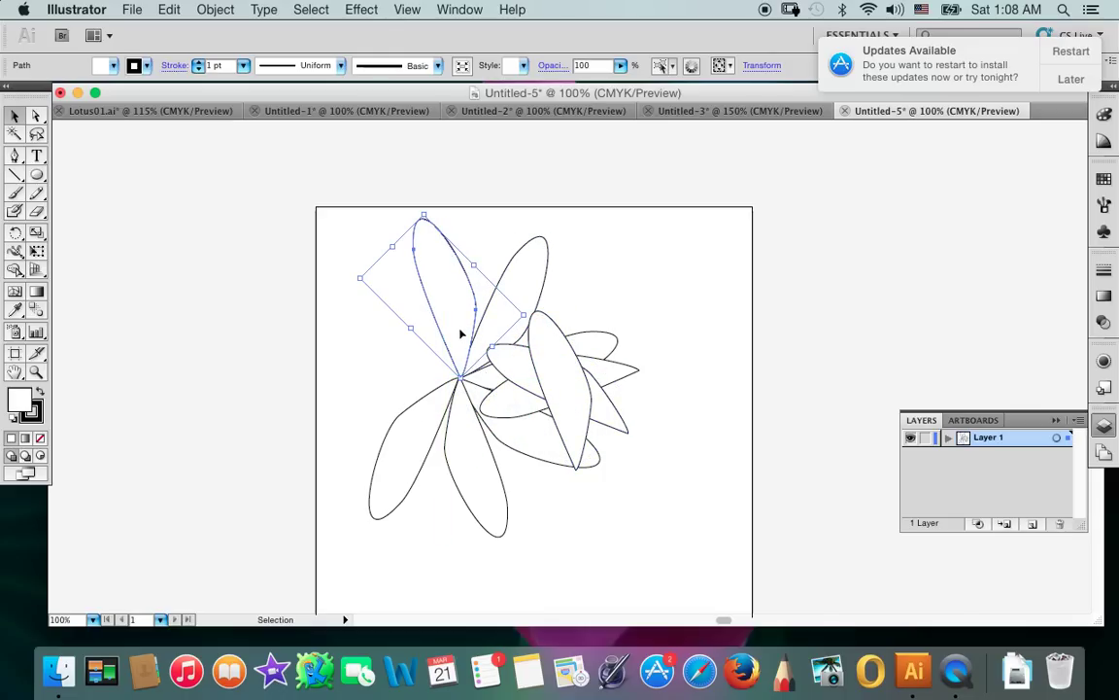
Step: Drag three petals into place so their tips meet at the flower's center
mouse_move(443, 313)
left_mouse_down()
mouse_move(403, 304)
mouse_move(557, 265)
mouse_move(649, 260)
left_mouse_up()
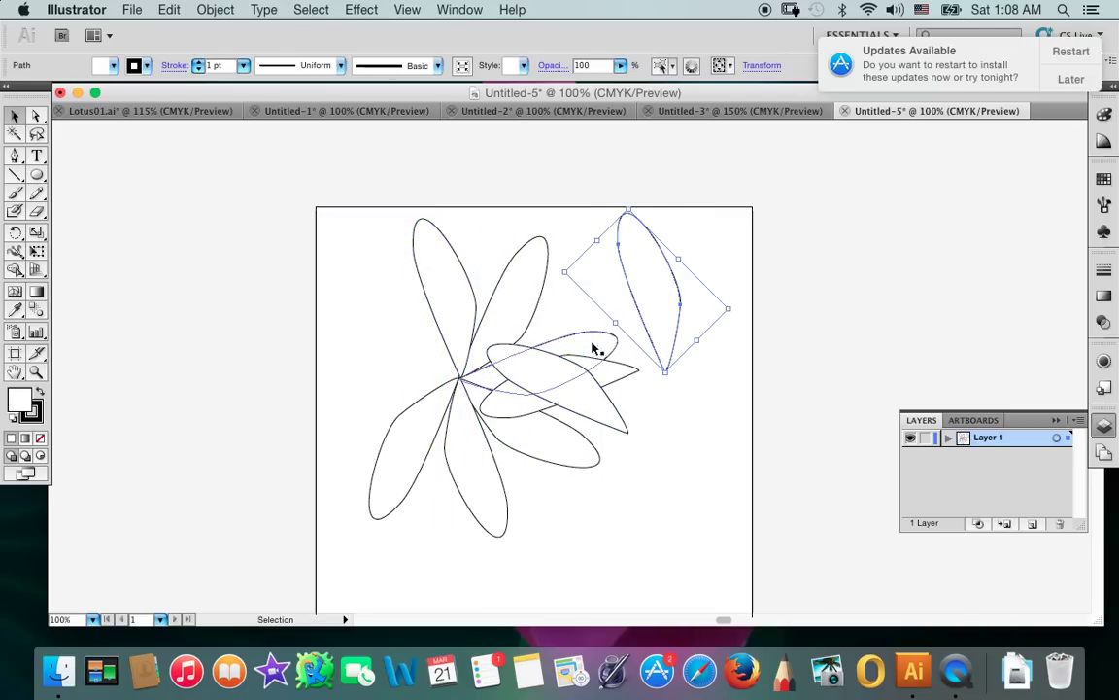
left_click_drag(557, 372, 385, 311)
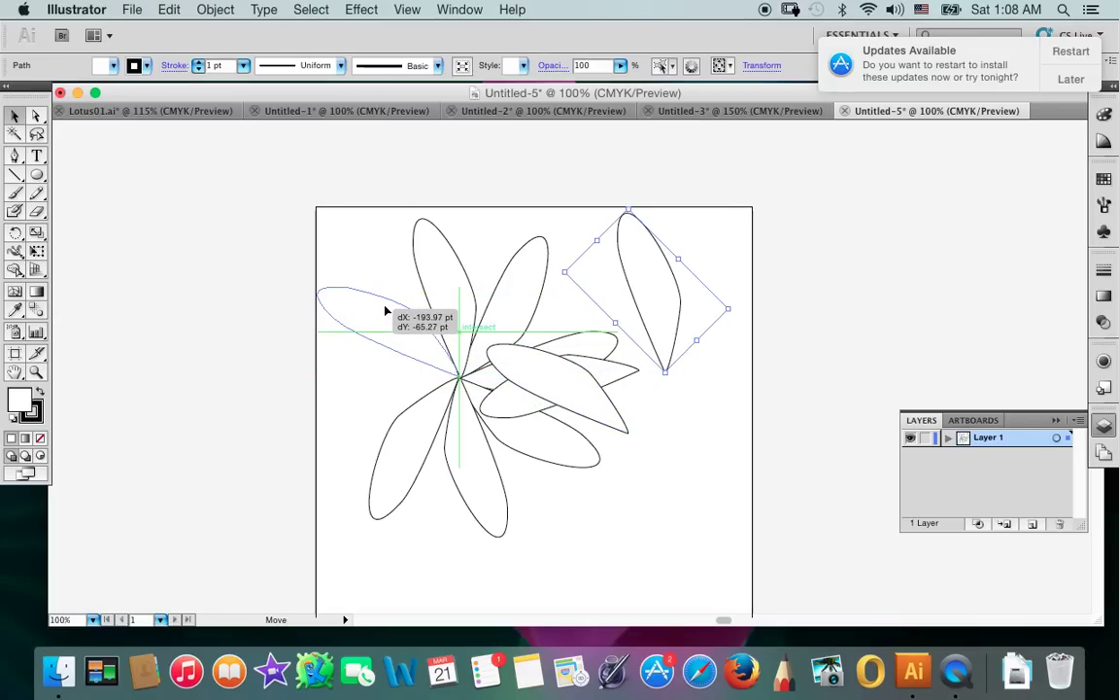
left_click_drag(385, 311, 384, 311)
left_click_drag(566, 385, 382, 391)
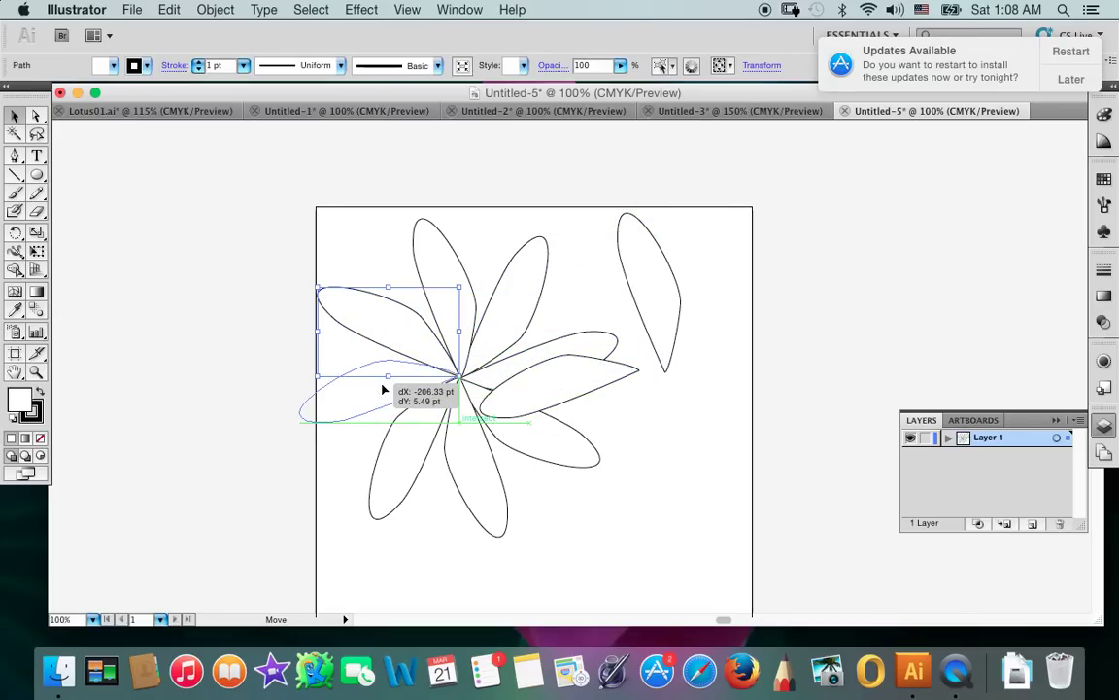
left_click_drag(383, 391, 387, 391)
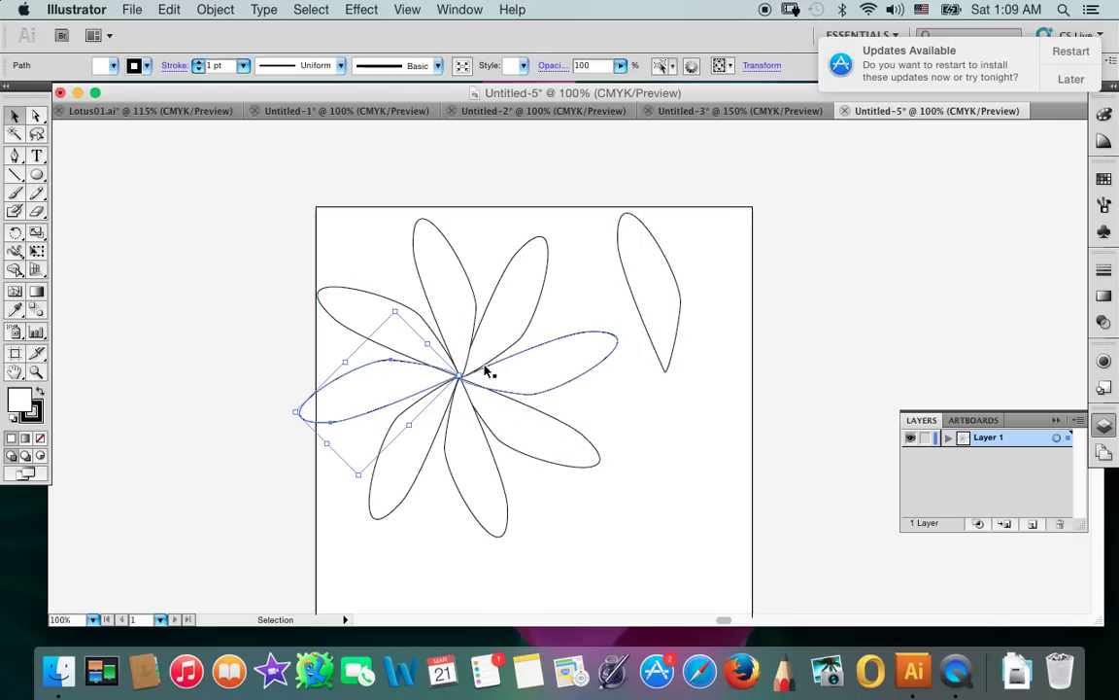
Step: Delete the stray petal at the upper right
left_click(515, 251)
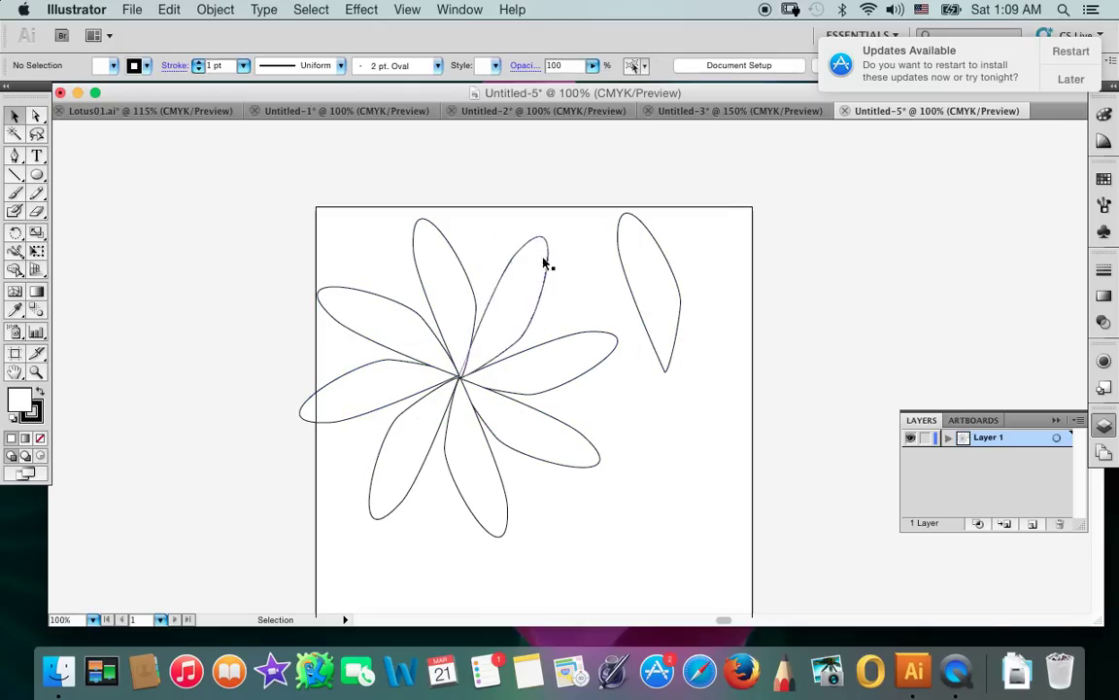
left_click(661, 255)
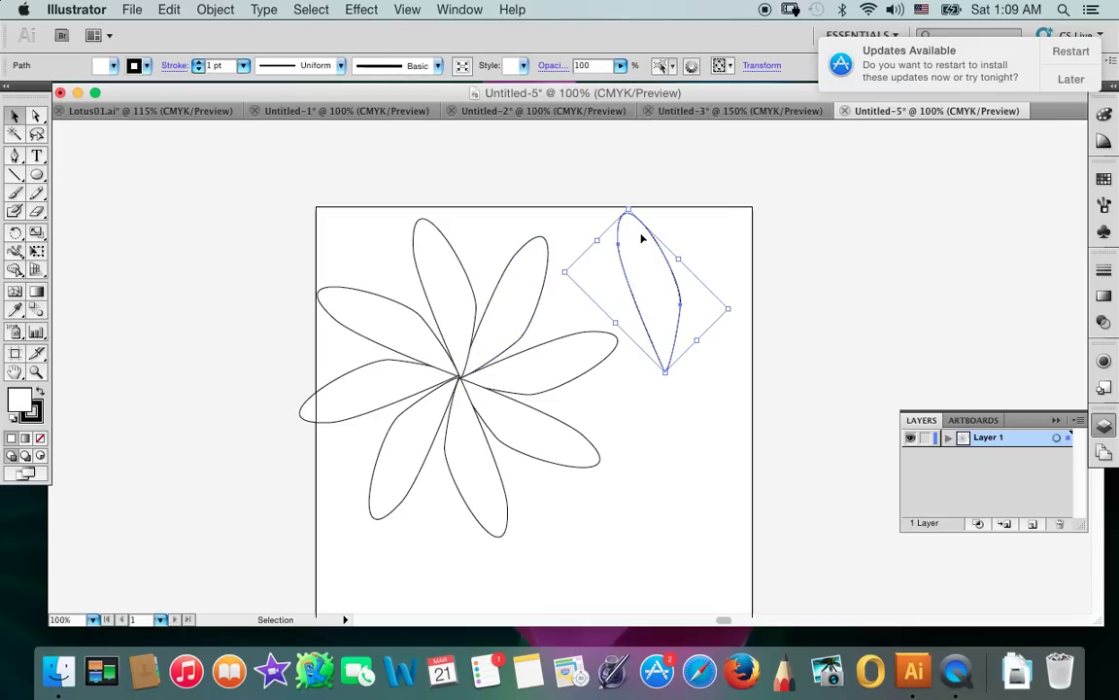
key("Delete")
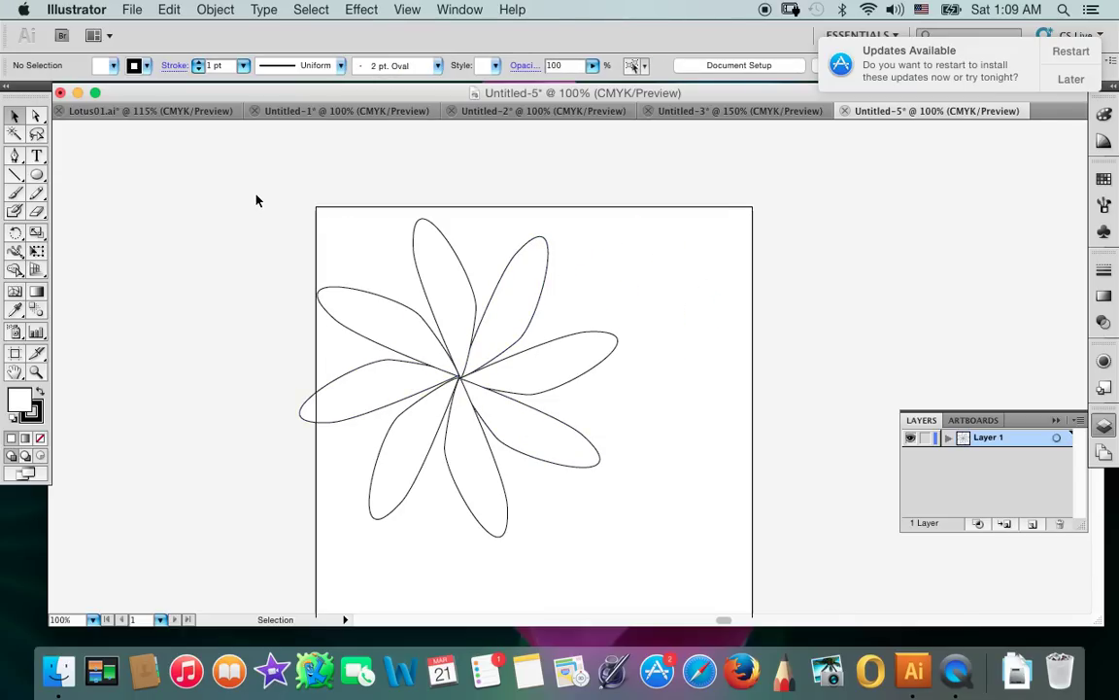
Step: Select the whole flower, shrink it, and move it toward the artboard centre
key("super+a")
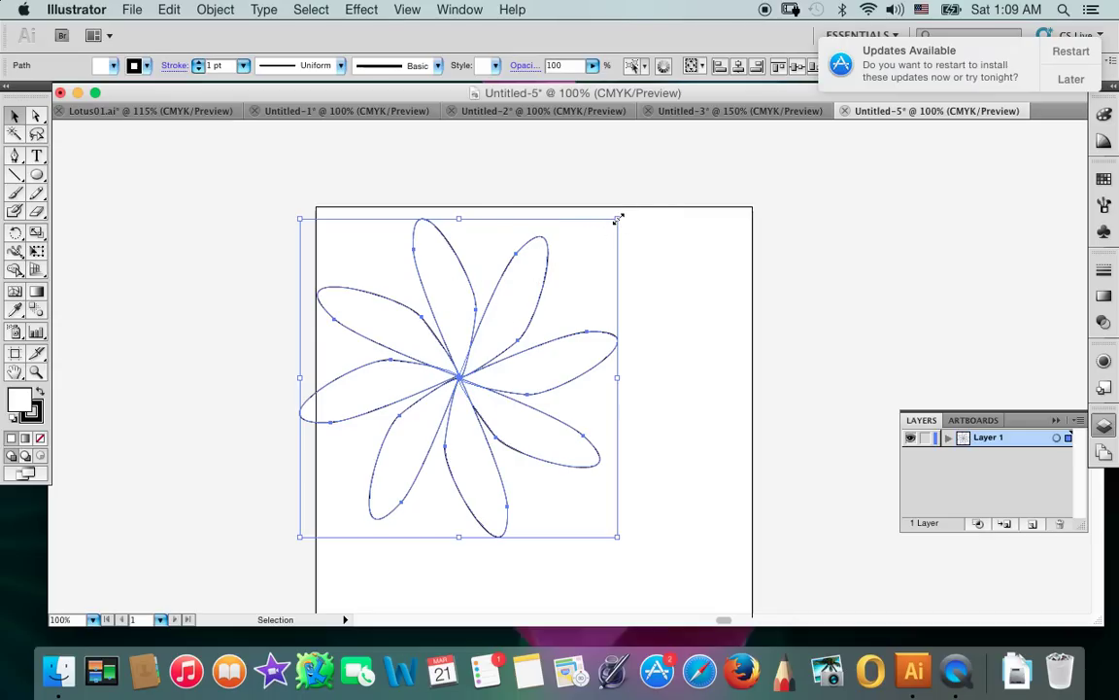
left_click_drag(618, 219, 513, 333)
key("super+z")
left_click_drag(618, 218, 495, 359)
mouse_move(430, 434)
left_mouse_down()
mouse_move(475, 400)
mouse_move(551, 378)
left_mouse_up()
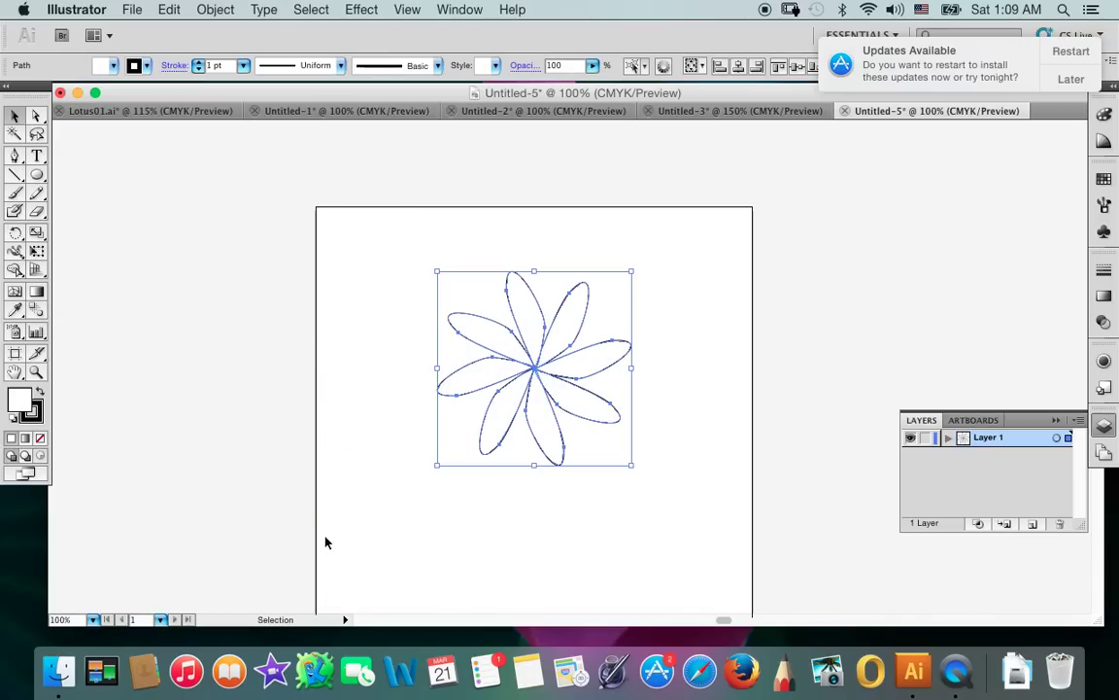
left_click(37, 175)
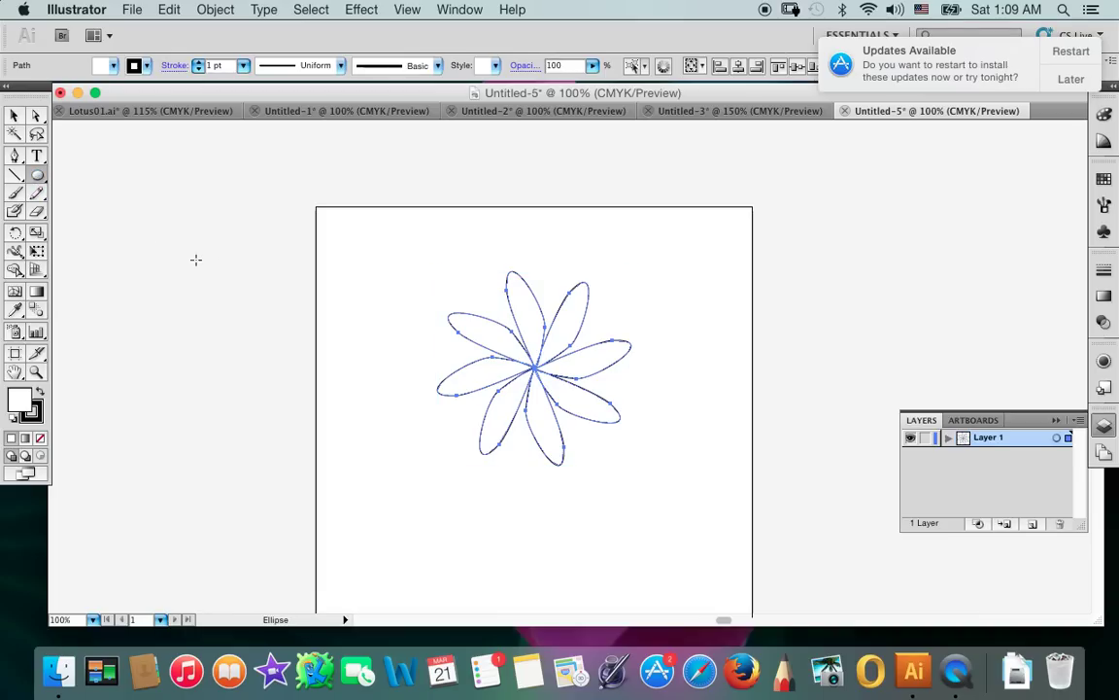
Step: Draw a small 19 pt circle just left of the flower with the Ellipse tool
left_click(374, 264)
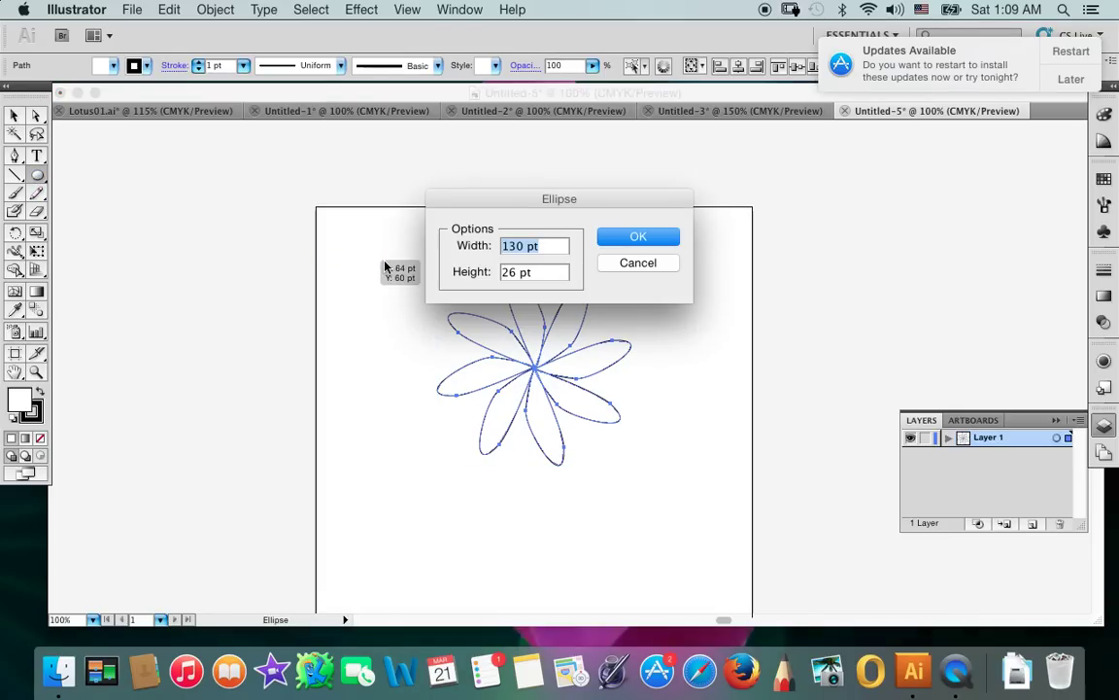
left_click(636, 266)
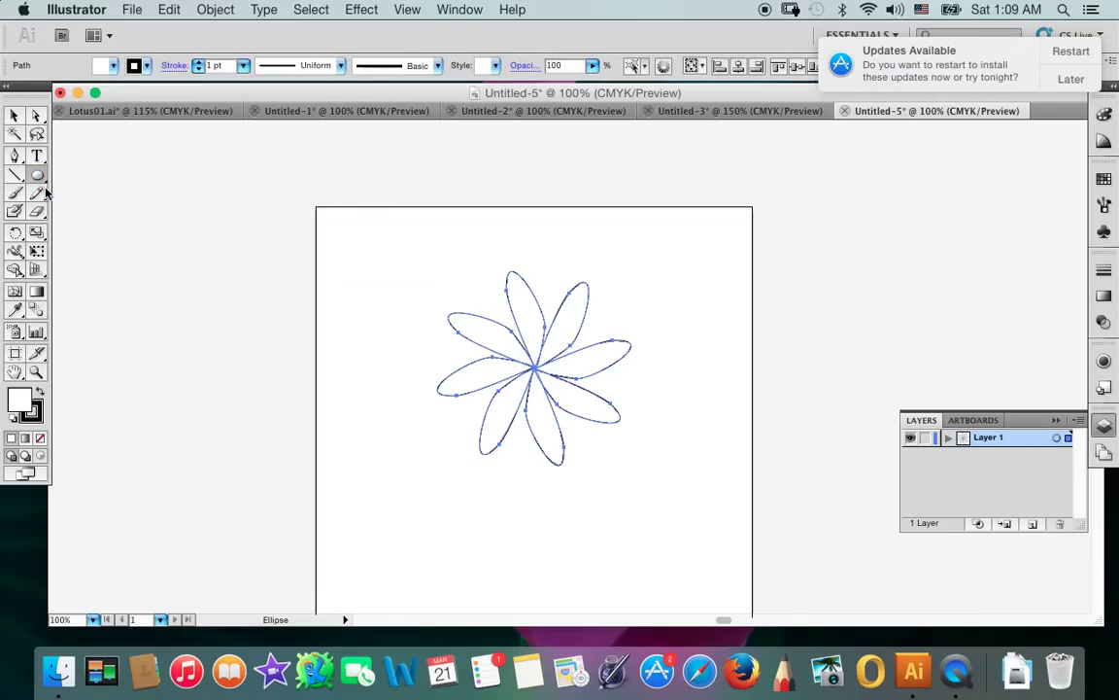
left_click_drag(43, 175, 94, 215)
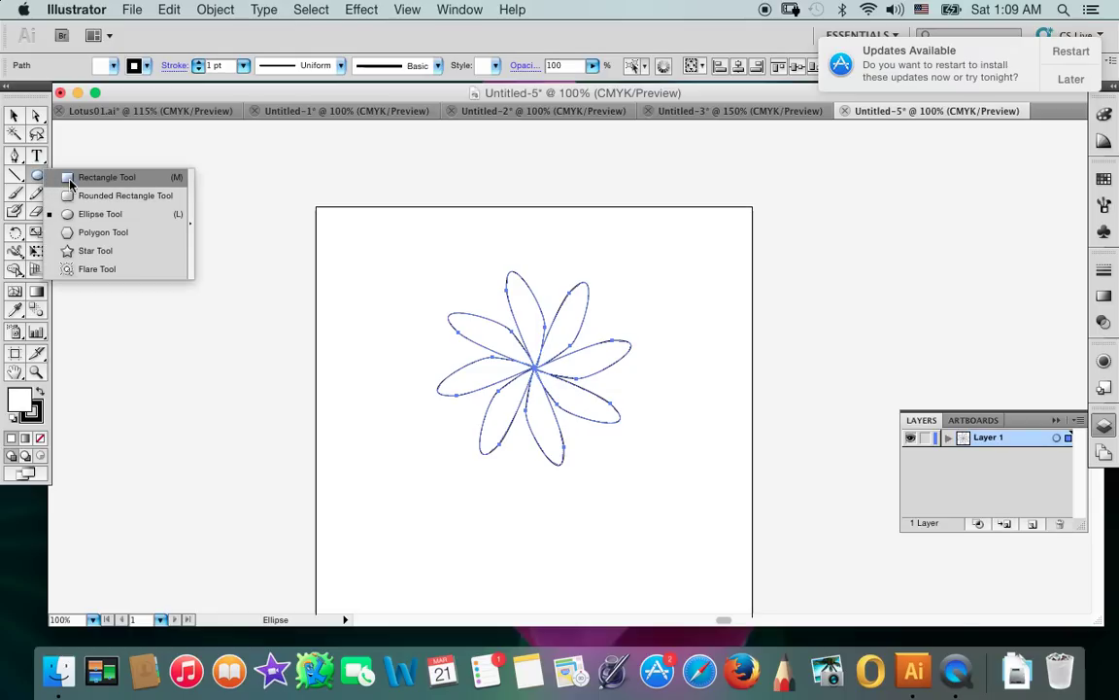
left_click(94, 214)
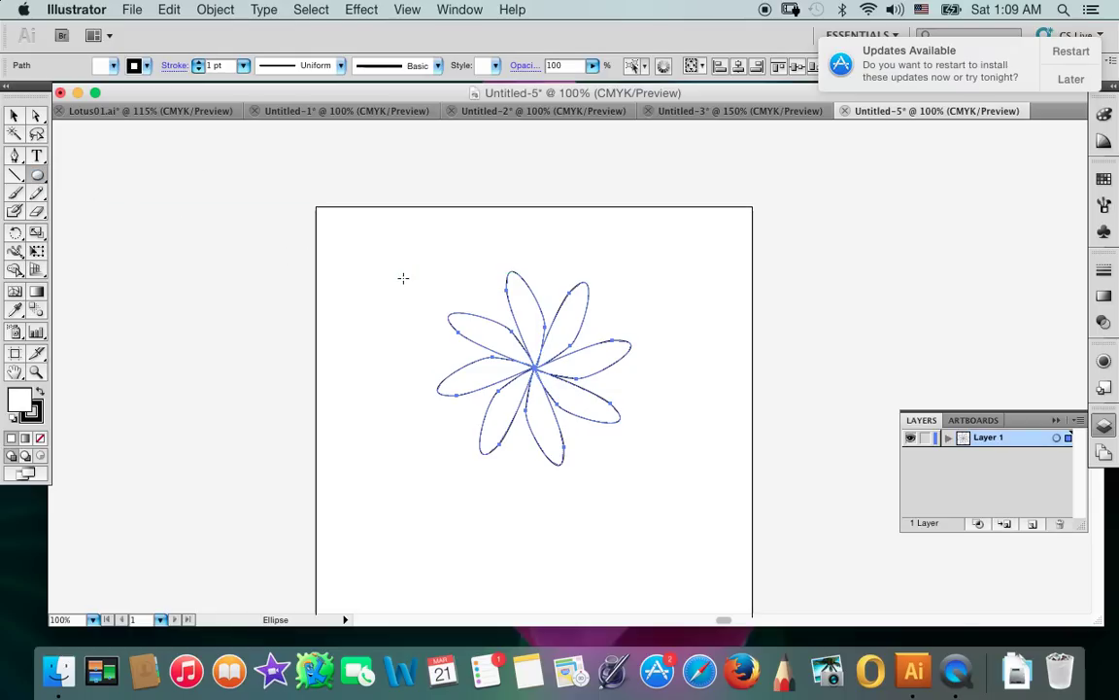
left_click_drag(369, 268, 392, 280)
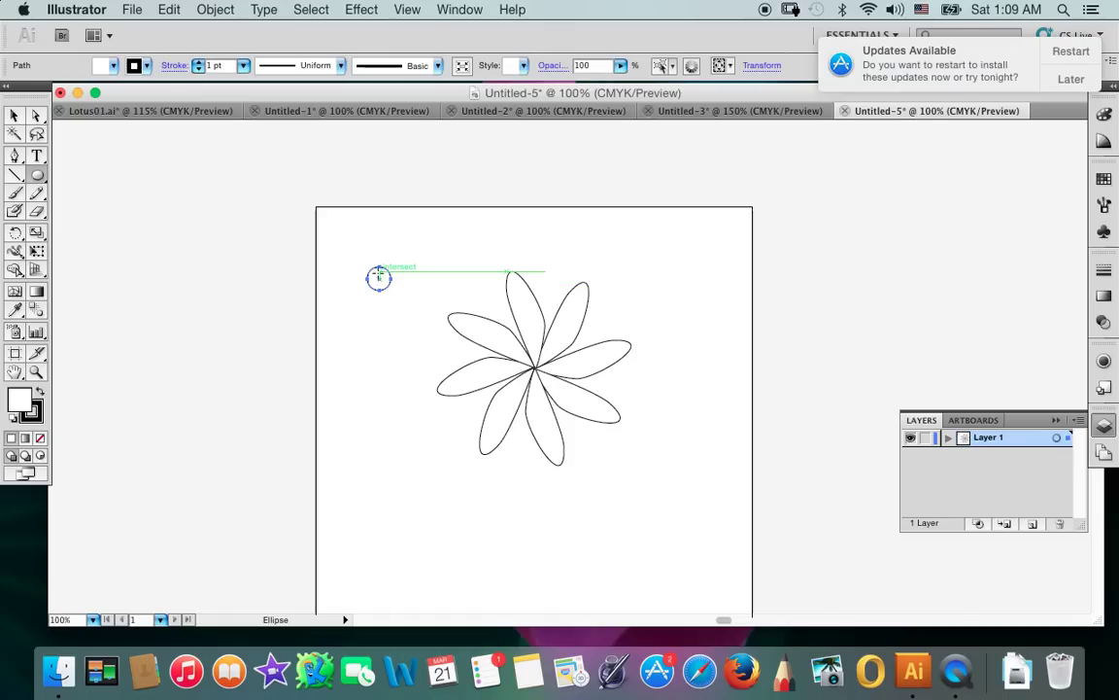
Step: Move the circle onto the flower's centre point and select all the artwork
left_click(36, 114)
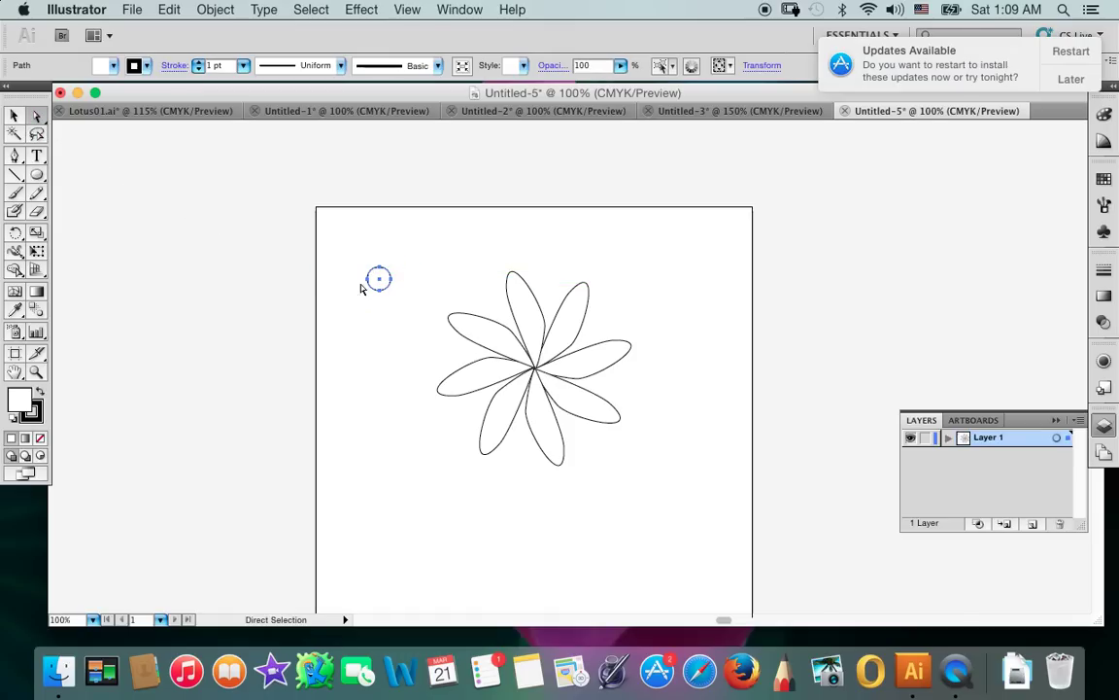
left_click_drag(379, 273, 535, 364)
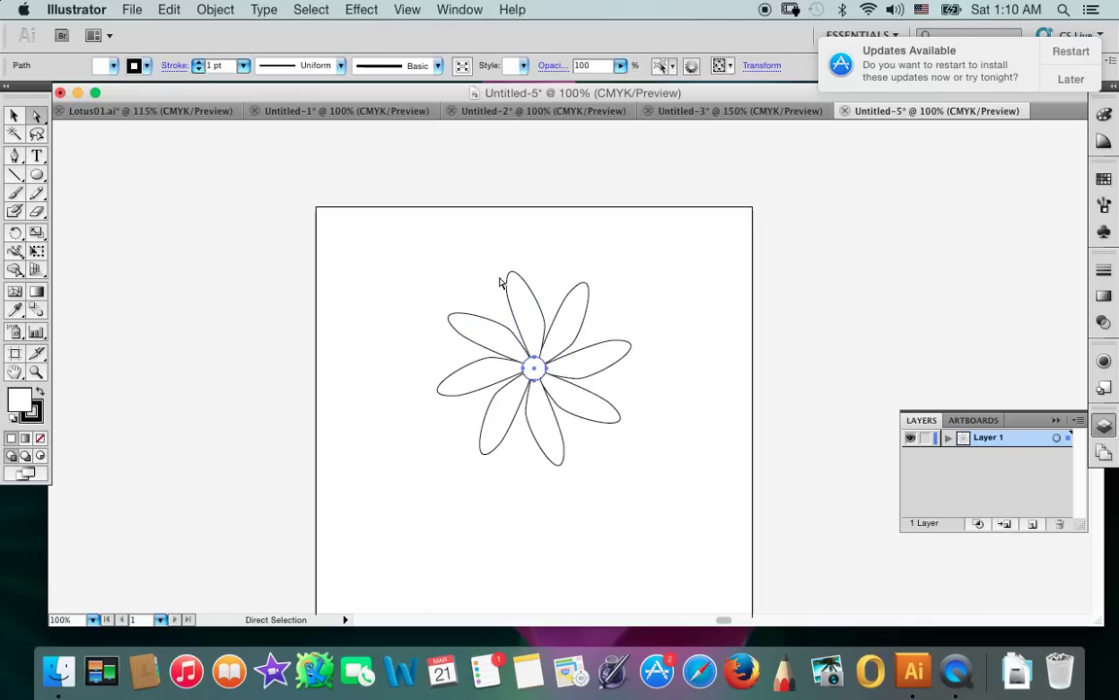
key("ctrl+a")
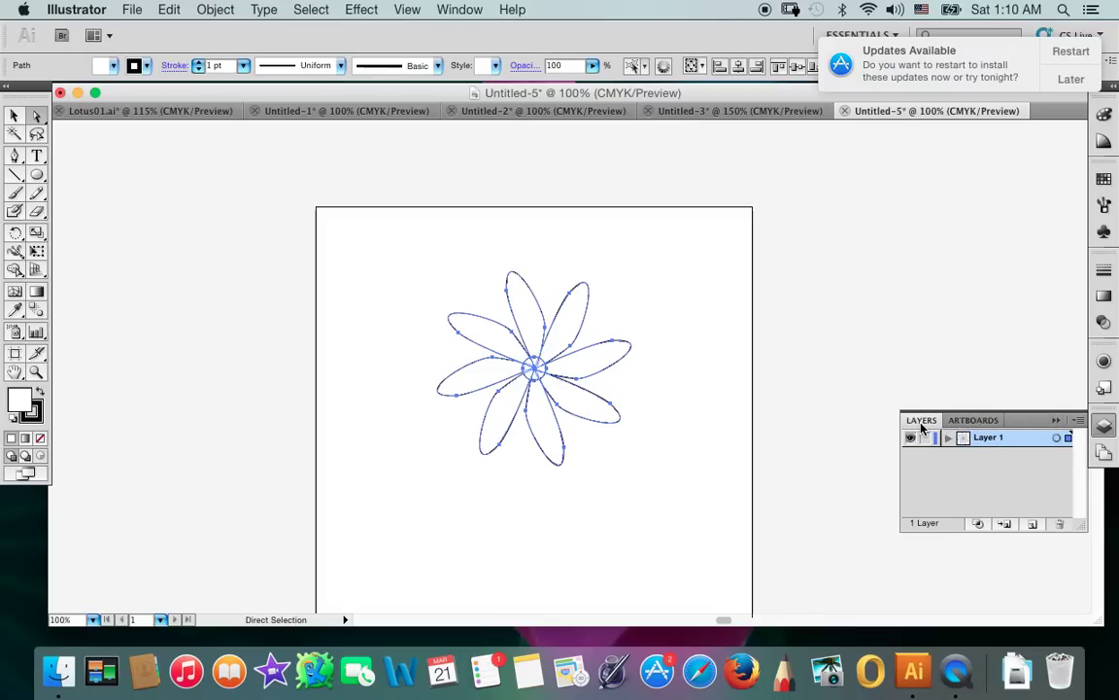
Step: Add a new Layer 2 from the Layers panel menu with default settings
left_click(1077, 421)
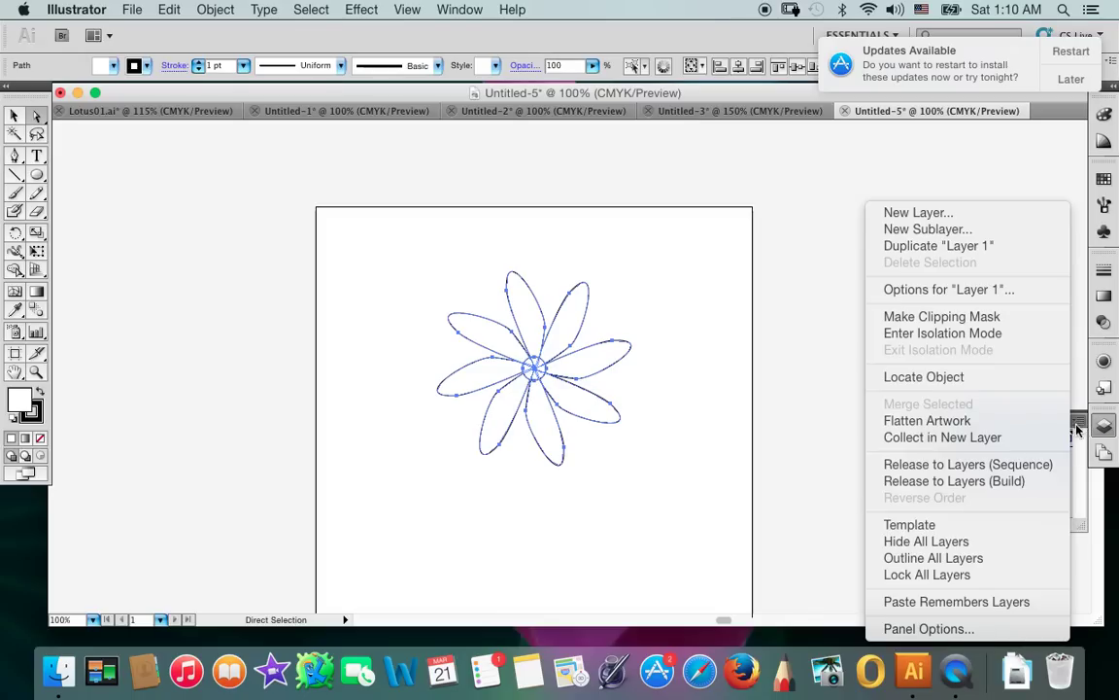
left_click(941, 213)
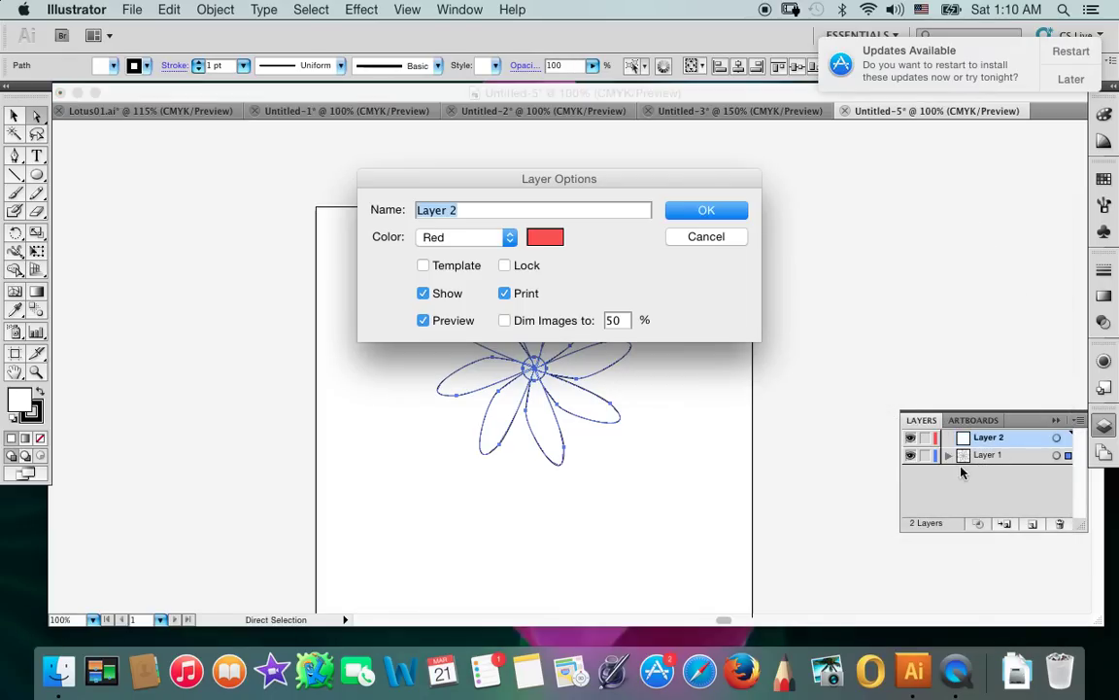
left_click(710, 223)
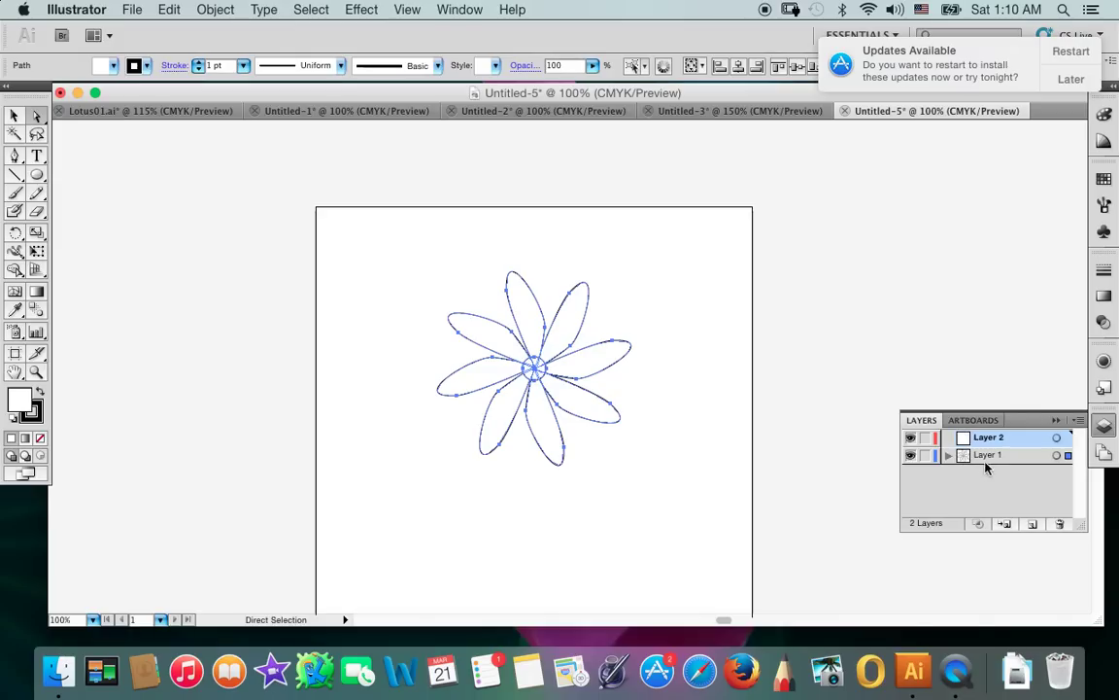
Step: Float the Layers panel, deselect everything, and delete Layer 2, leaving only Layer 1
left_click(1026, 455)
left_click(962, 438)
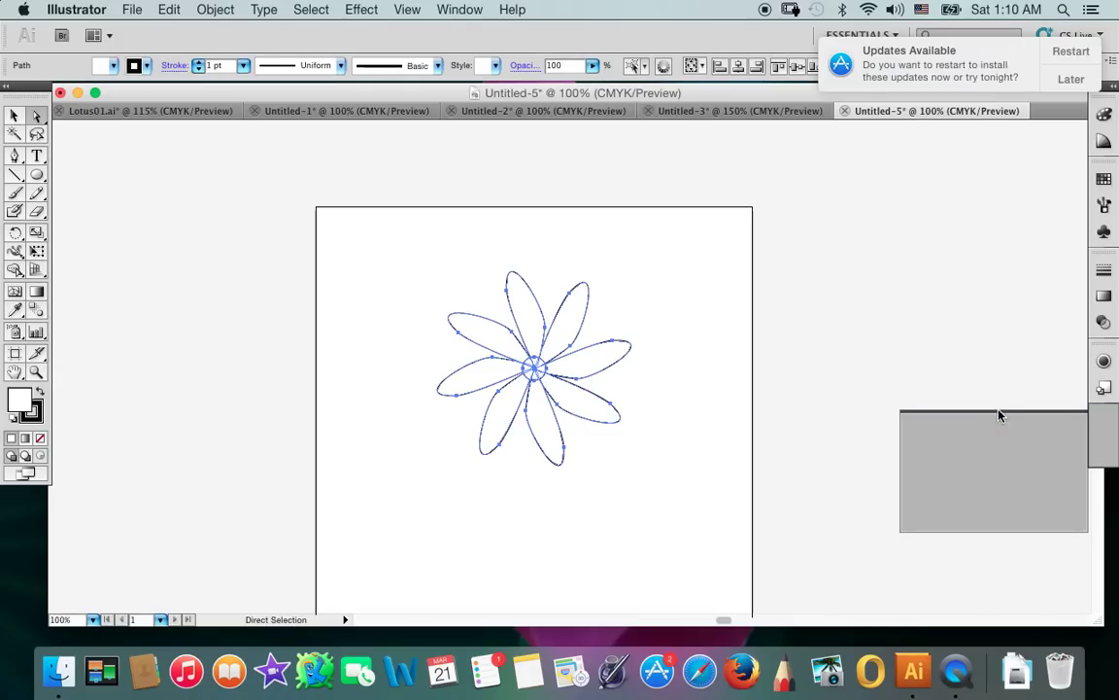
left_click_drag(992, 423, 948, 402)
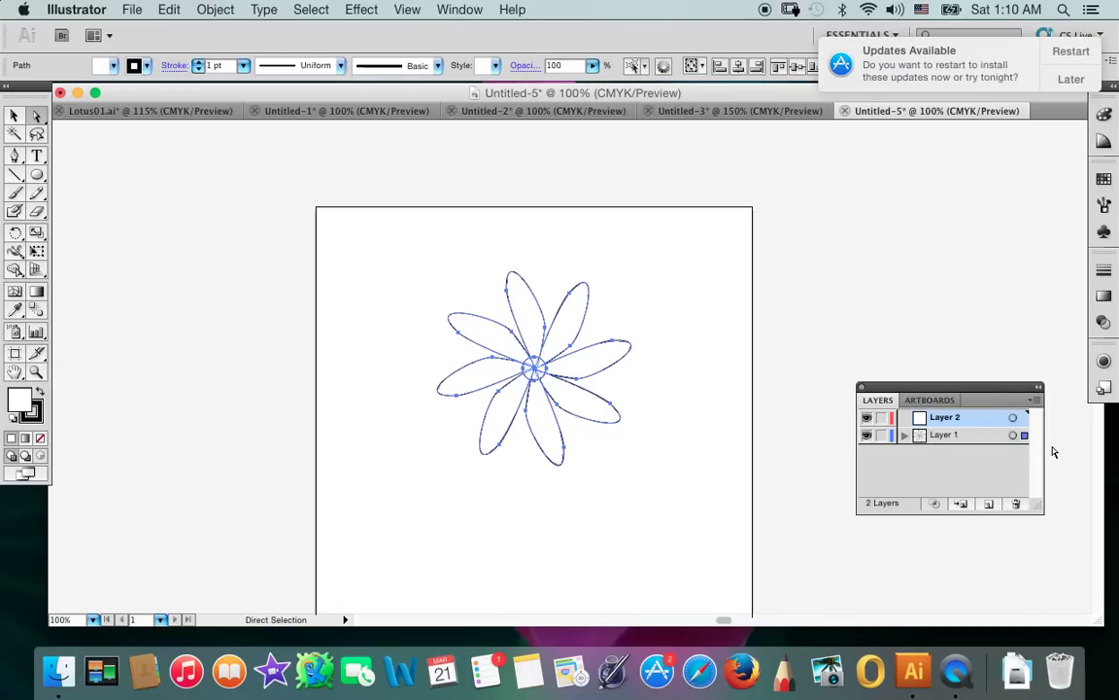
key("super+shift+a")
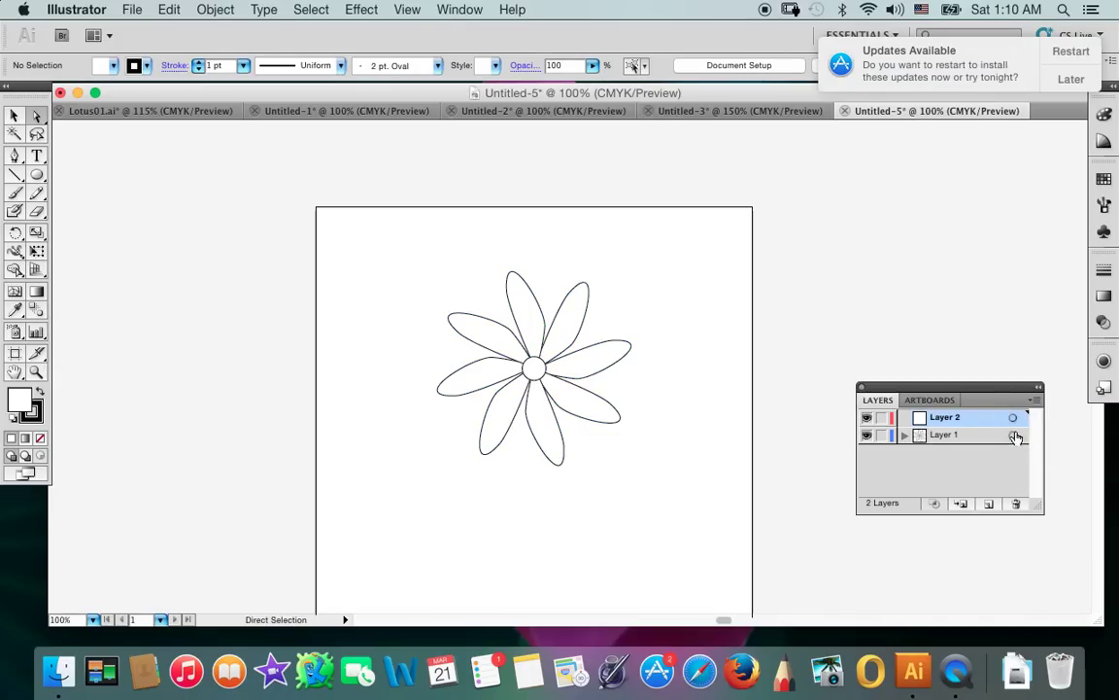
left_click(1015, 504)
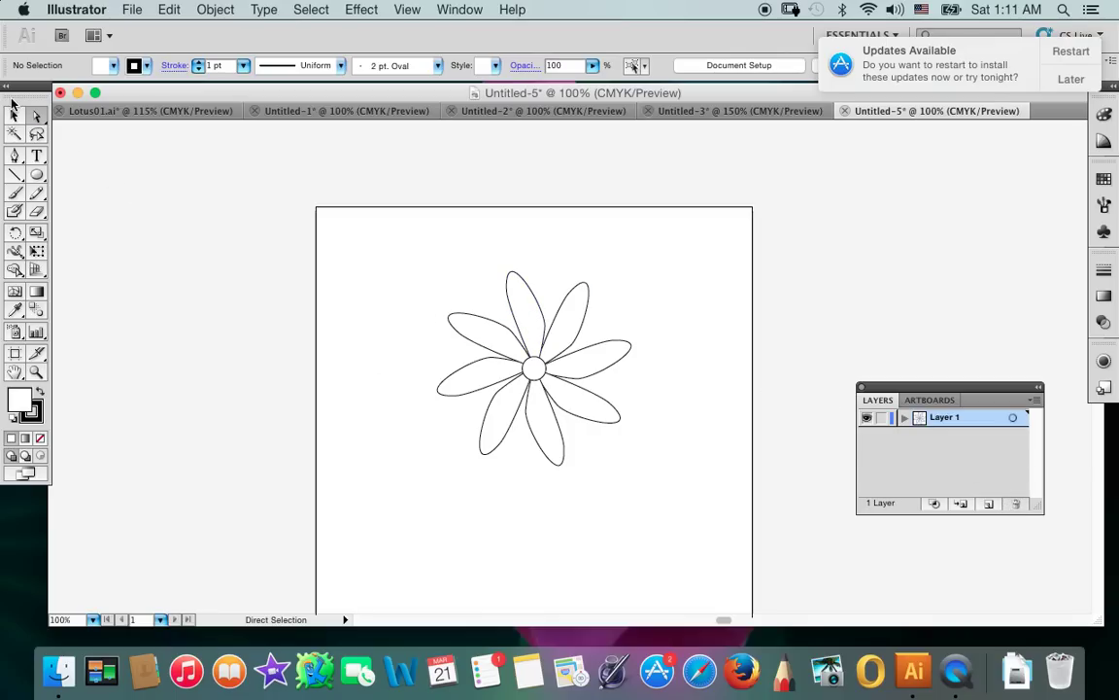
left_click(15, 156)
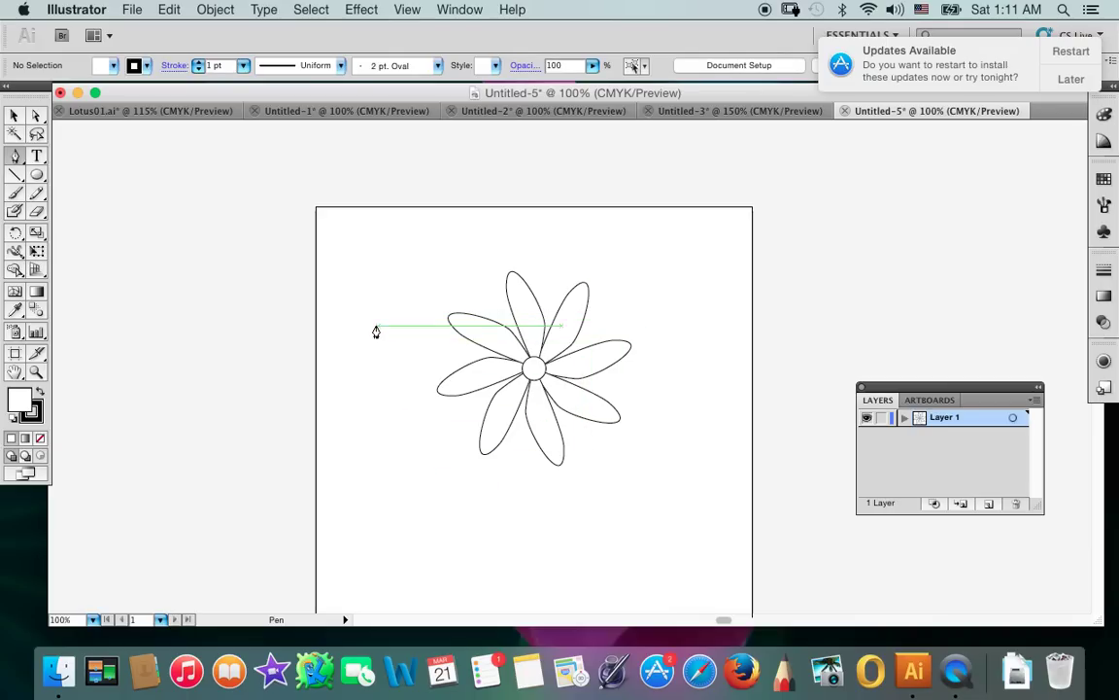
Step: Draw a curved leaf-shaped path at the artboard's upper left with the Pen tool
left_click_drag(372, 315, 367, 413)
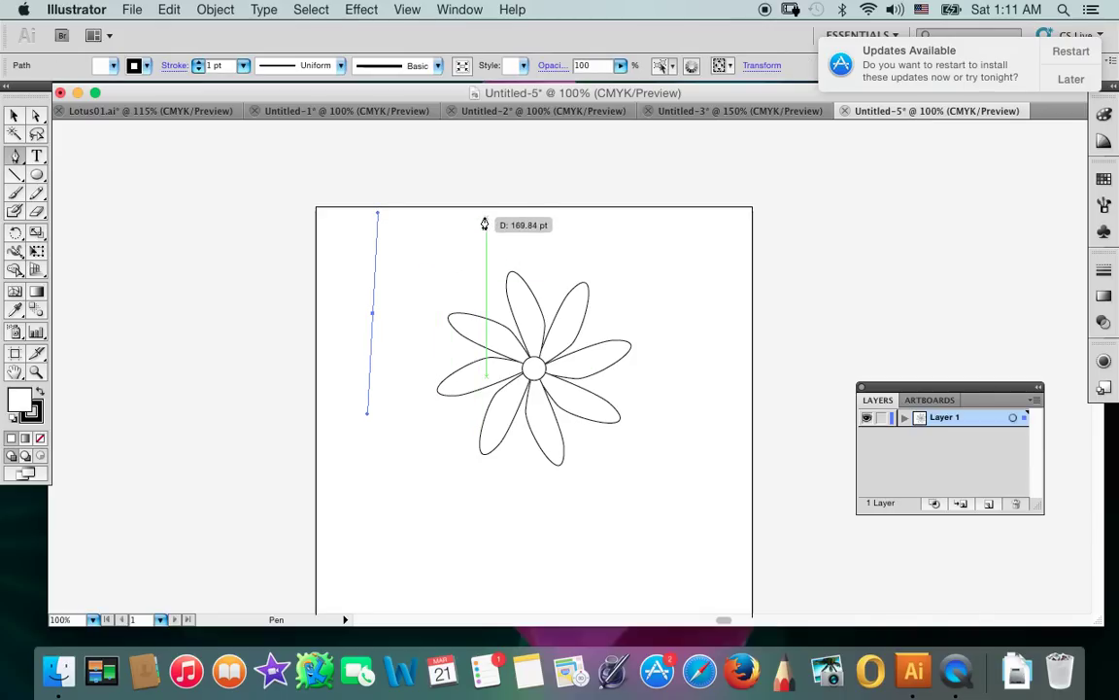
mouse_move(486, 213)
left_mouse_down()
mouse_move(408, 244)
mouse_move(399, 264)
left_mouse_up()
left_click_drag(372, 313, 367, 413)
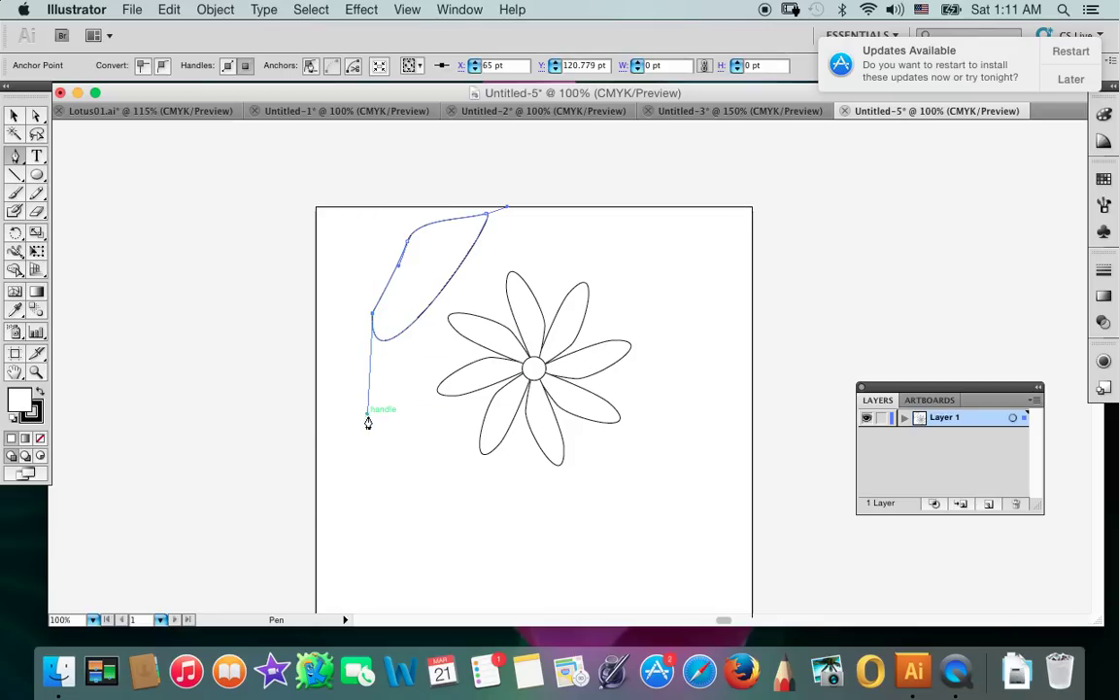
mouse_move(367, 416)
left_mouse_down()
mouse_move(386, 425)
mouse_move(405, 464)
left_mouse_up()
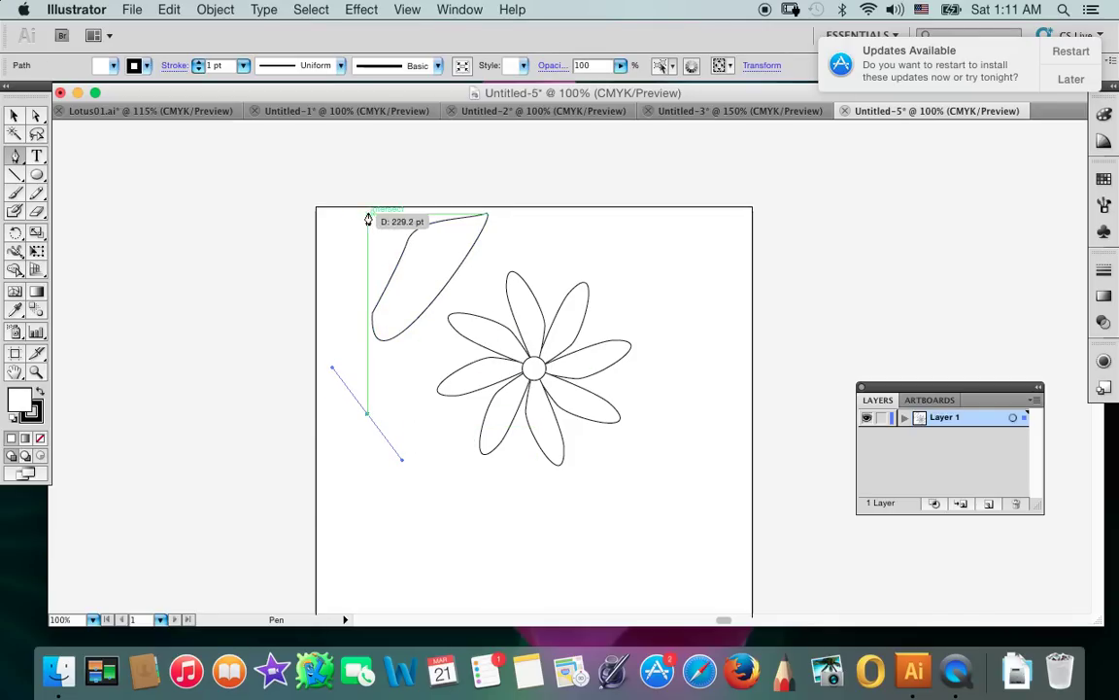
left_click(403, 251)
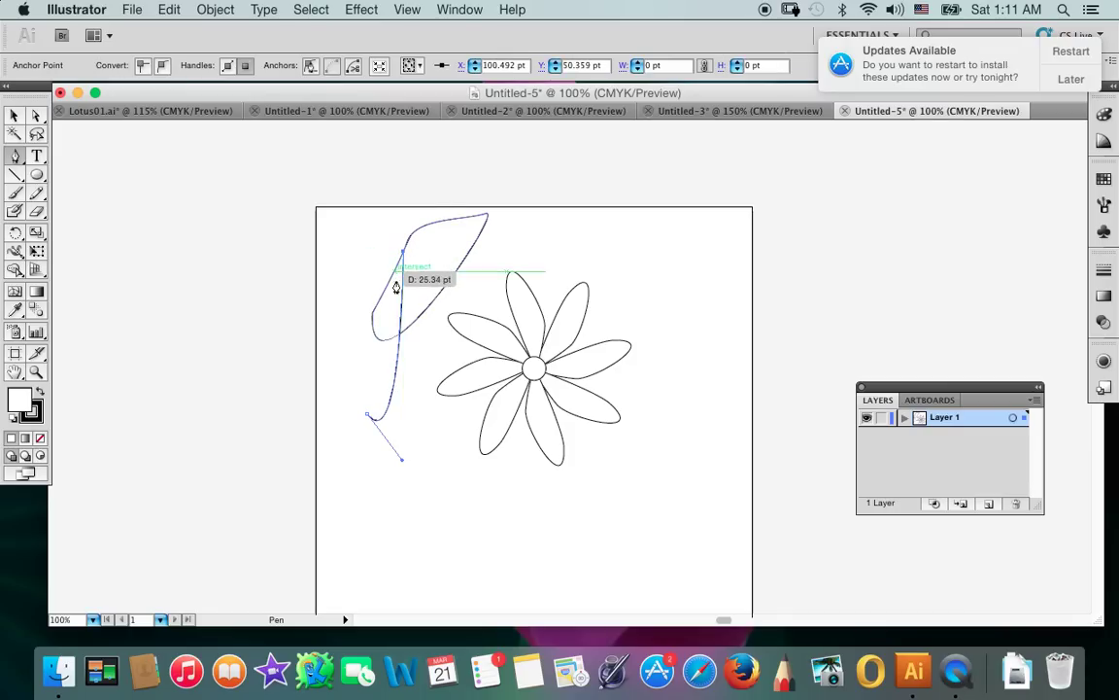
key("super+z")
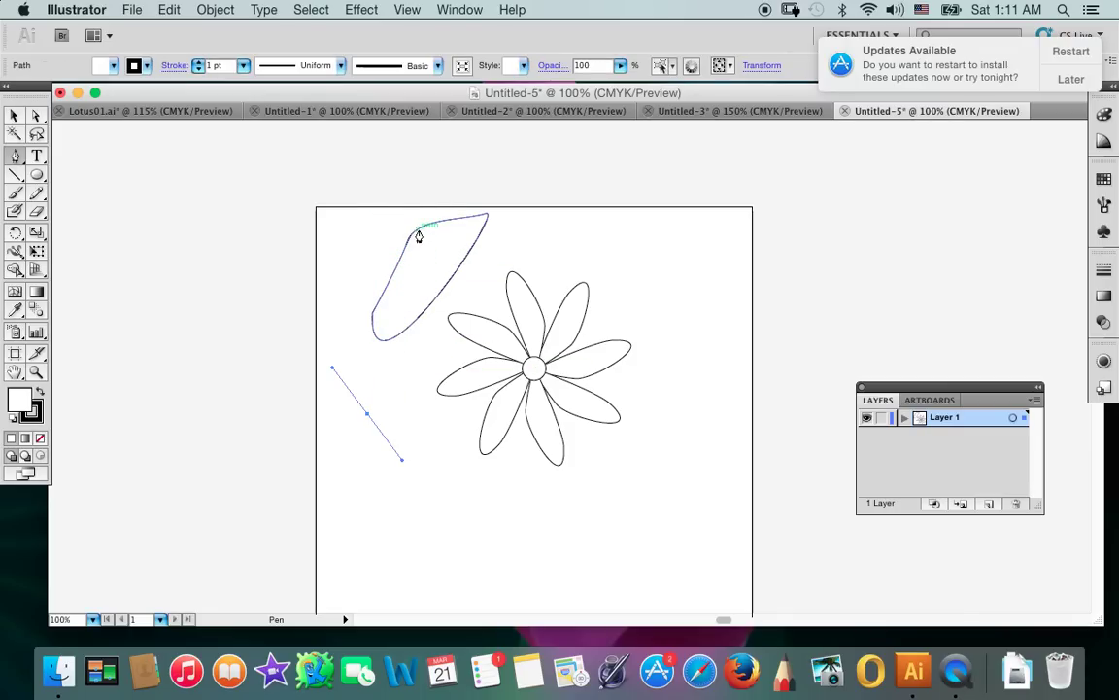
mouse_move(377, 201)
left_mouse_down()
mouse_move(487, 223)
mouse_move(474, 265)
left_mouse_up()
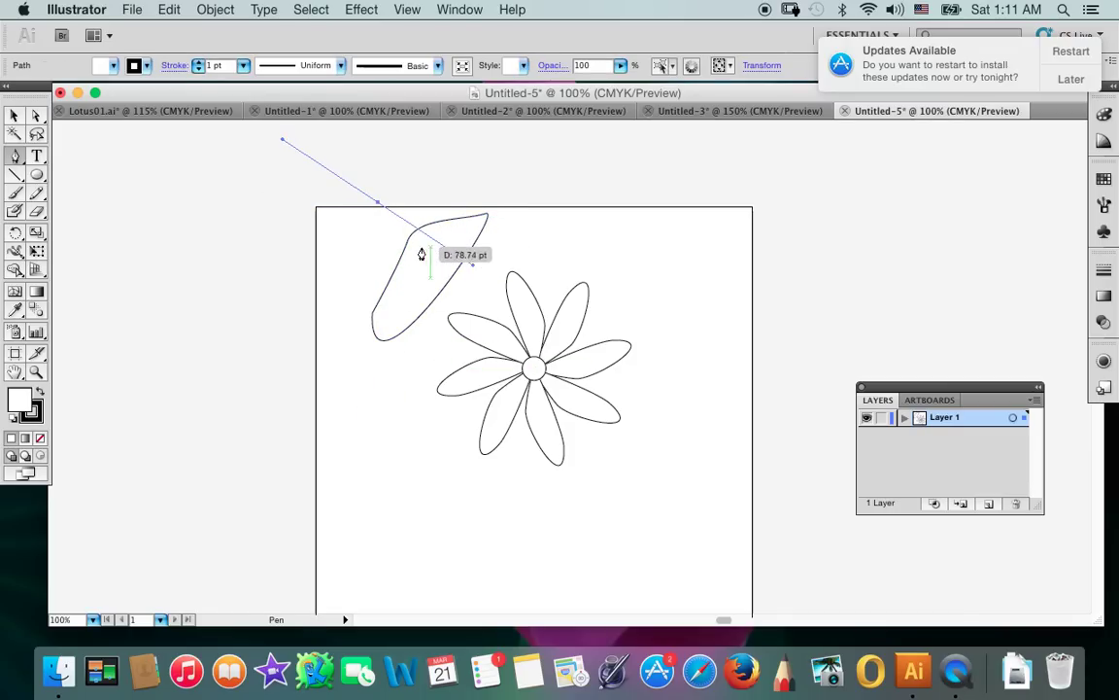
Step: Delete the unfinished leaf path, then select all the artwork and delete it
left_click(37, 117)
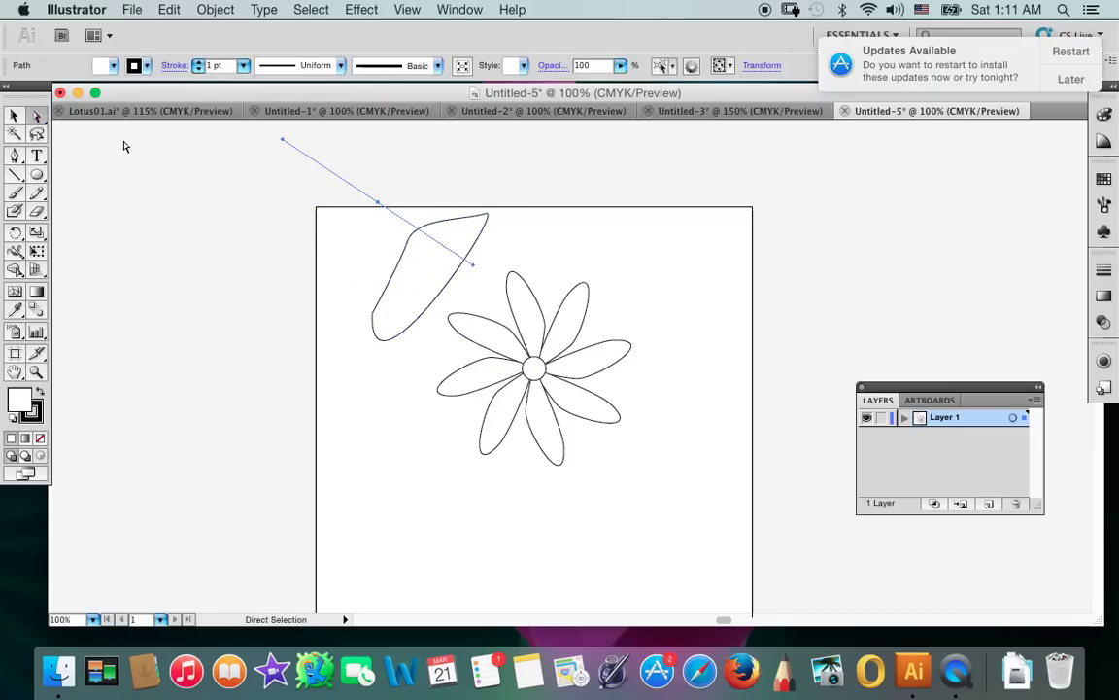
left_click(400, 251)
key("Delete")
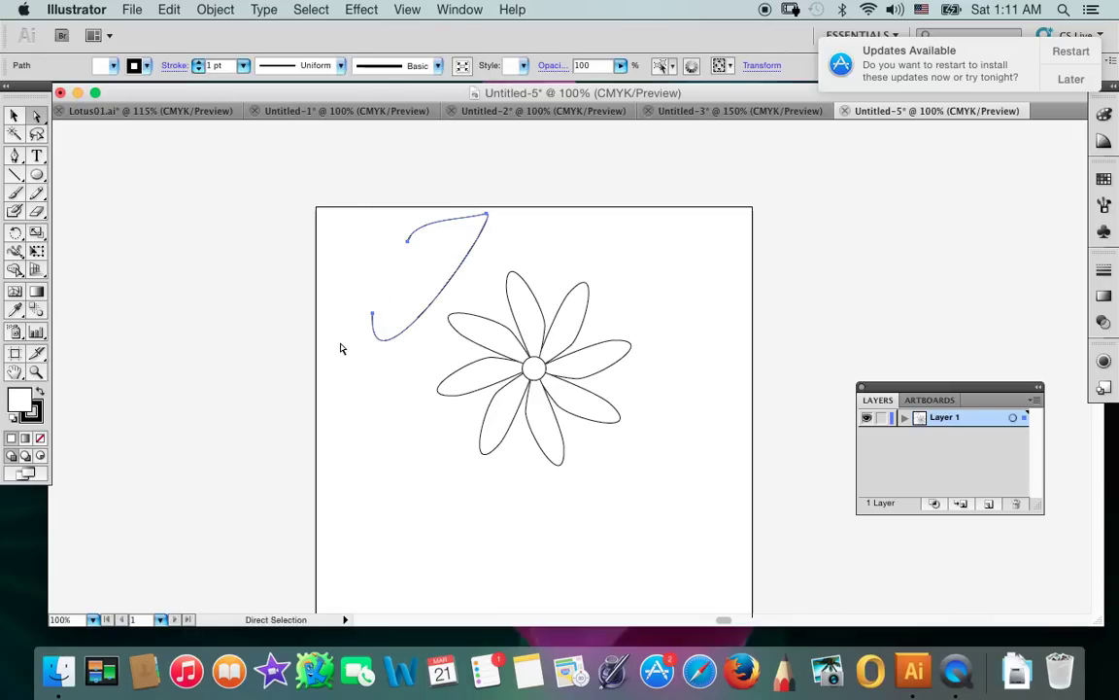
left_click(15, 118)
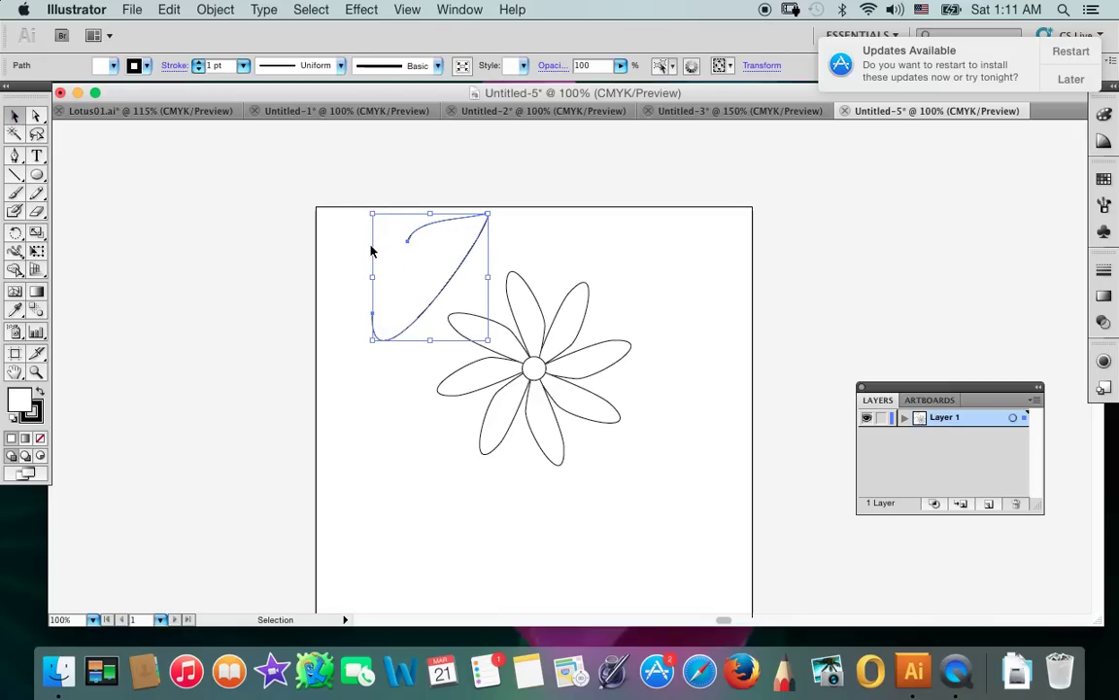
key("Delete")
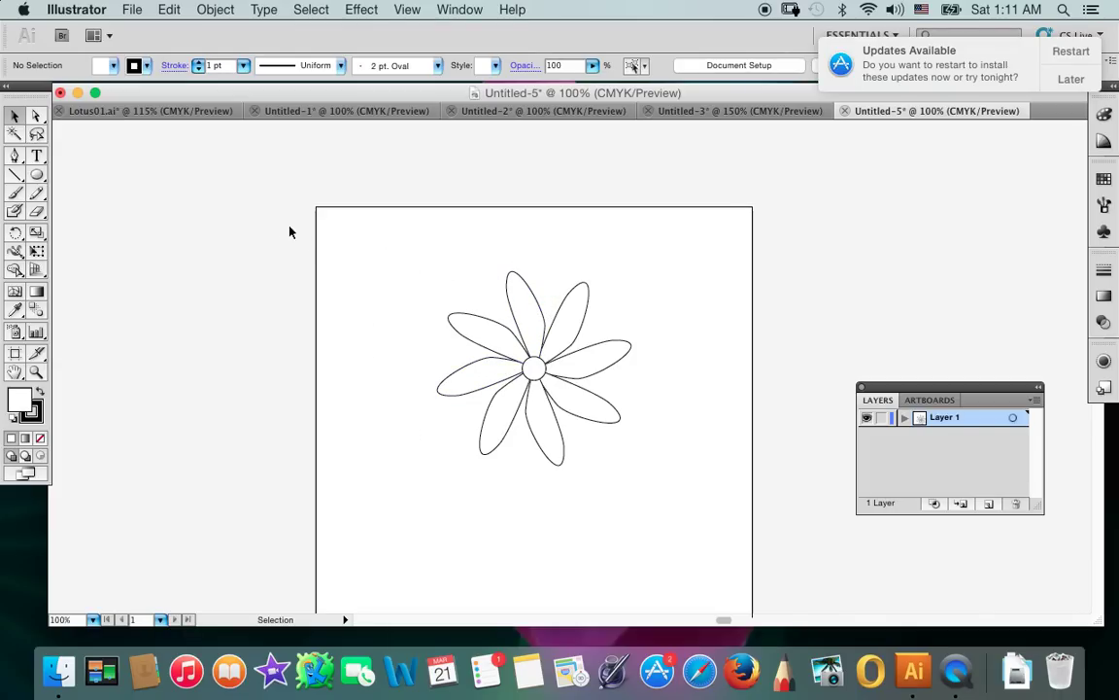
left_click(511, 335)
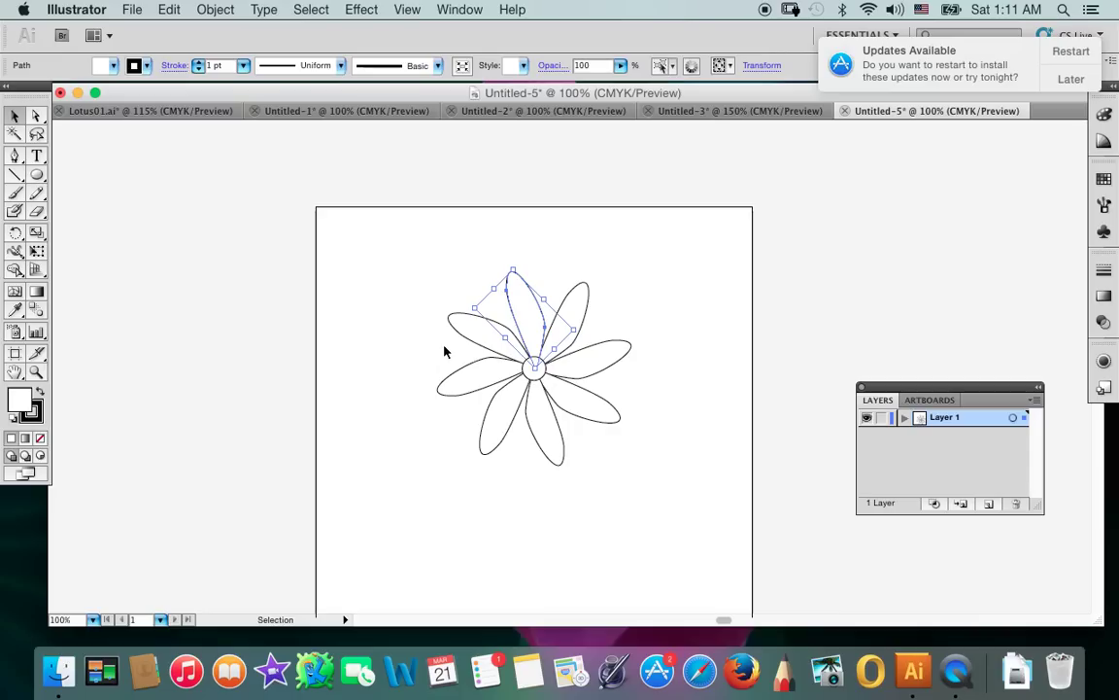
key("super+a")
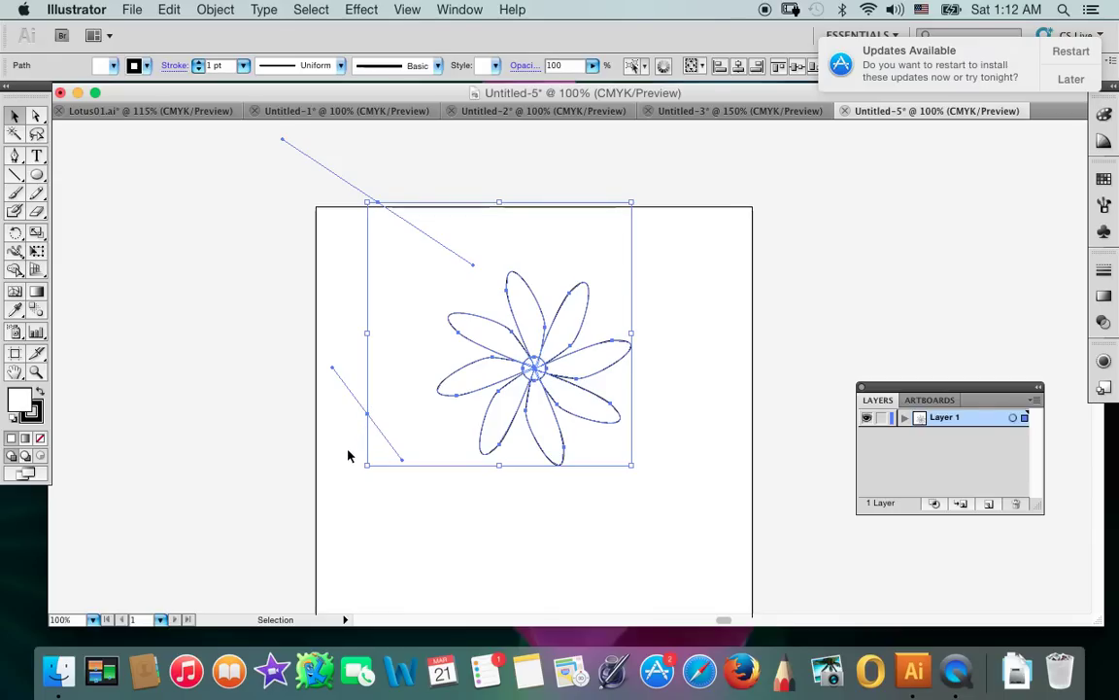
key("Delete")
Step: Restore the flower, delete the two stray lines, and drag the flower to the top-right corner
key("cmd+z")
key("cmd+z")
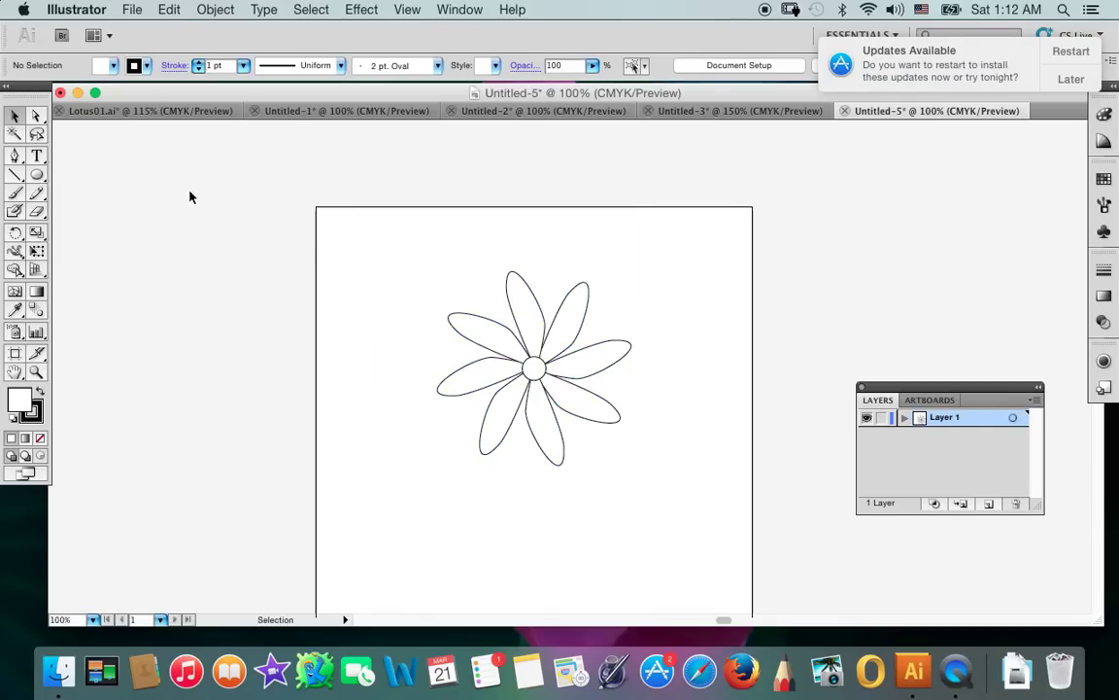
left_click(37, 117)
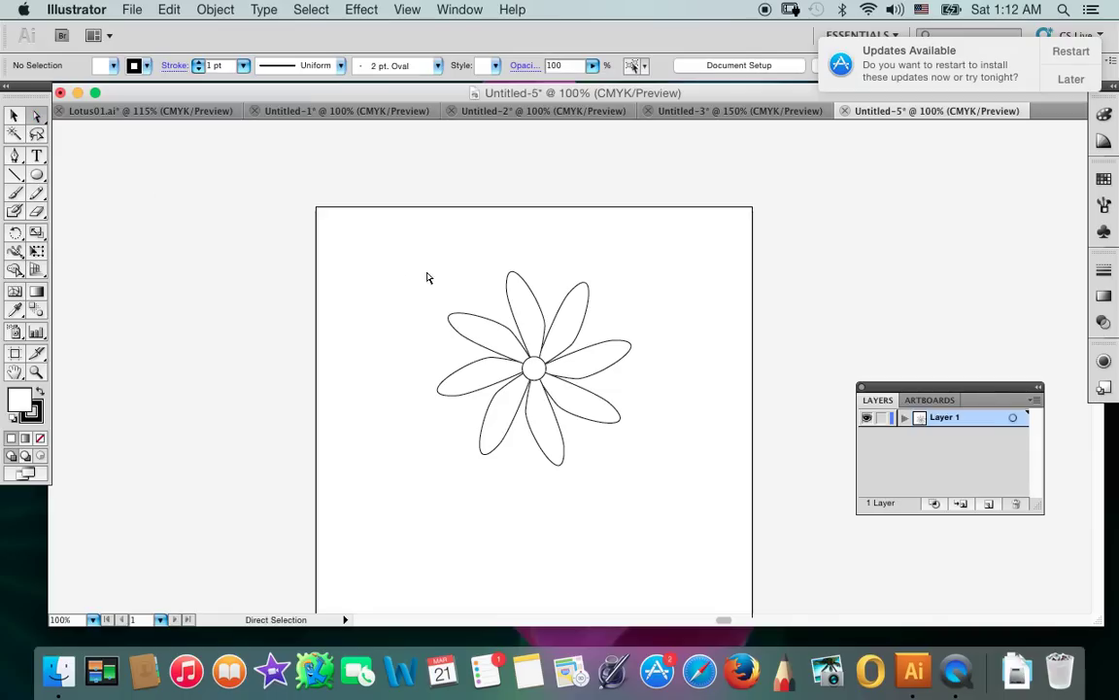
left_click_drag(291, 166, 443, 281)
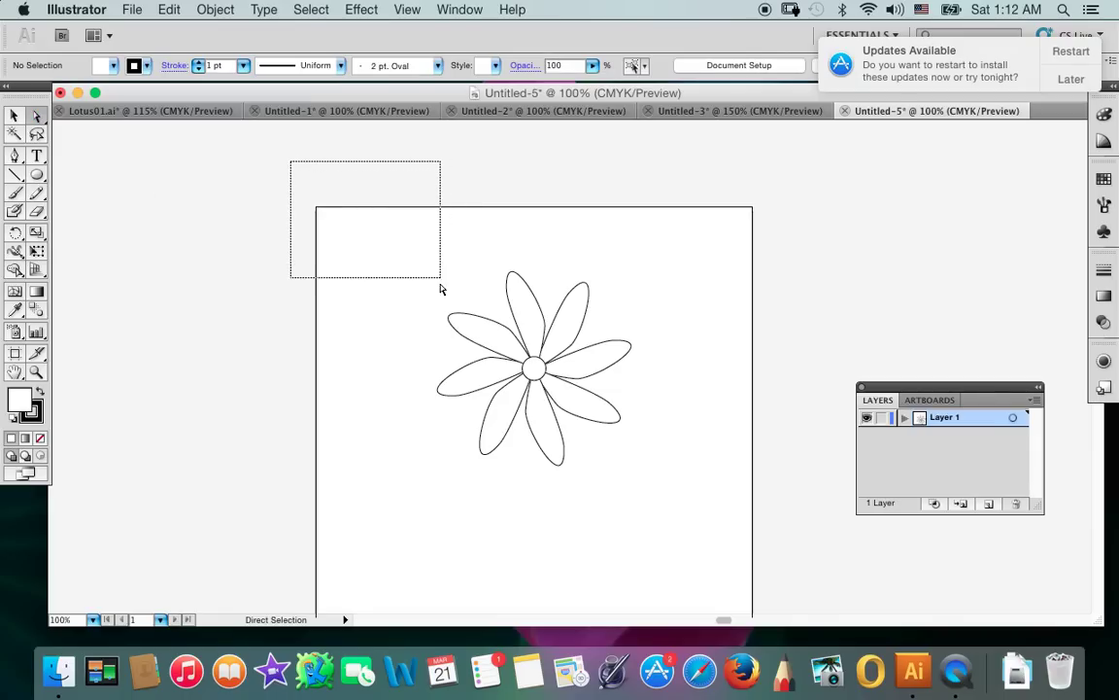
key("Delete")
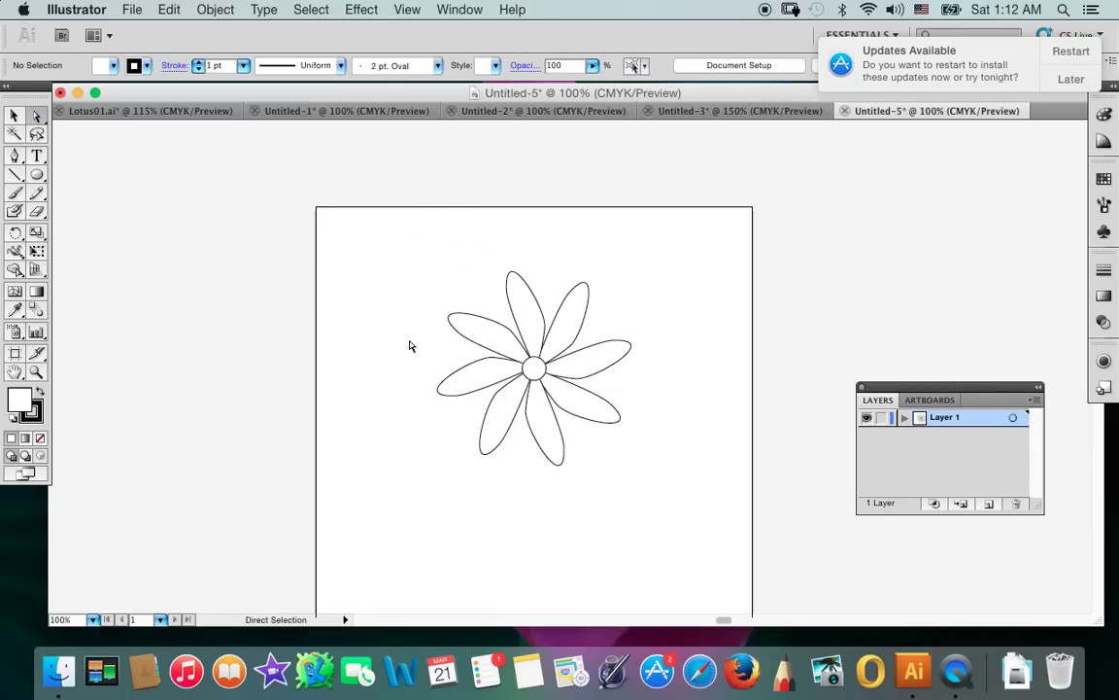
left_click_drag(232, 362, 391, 466)
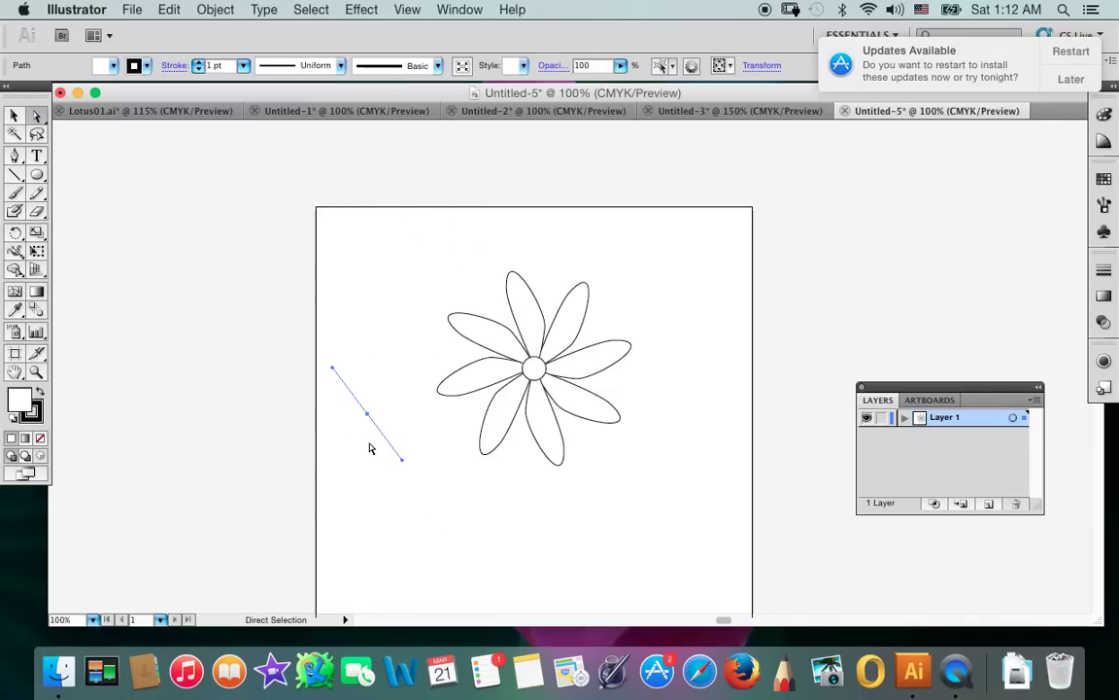
key("Delete")
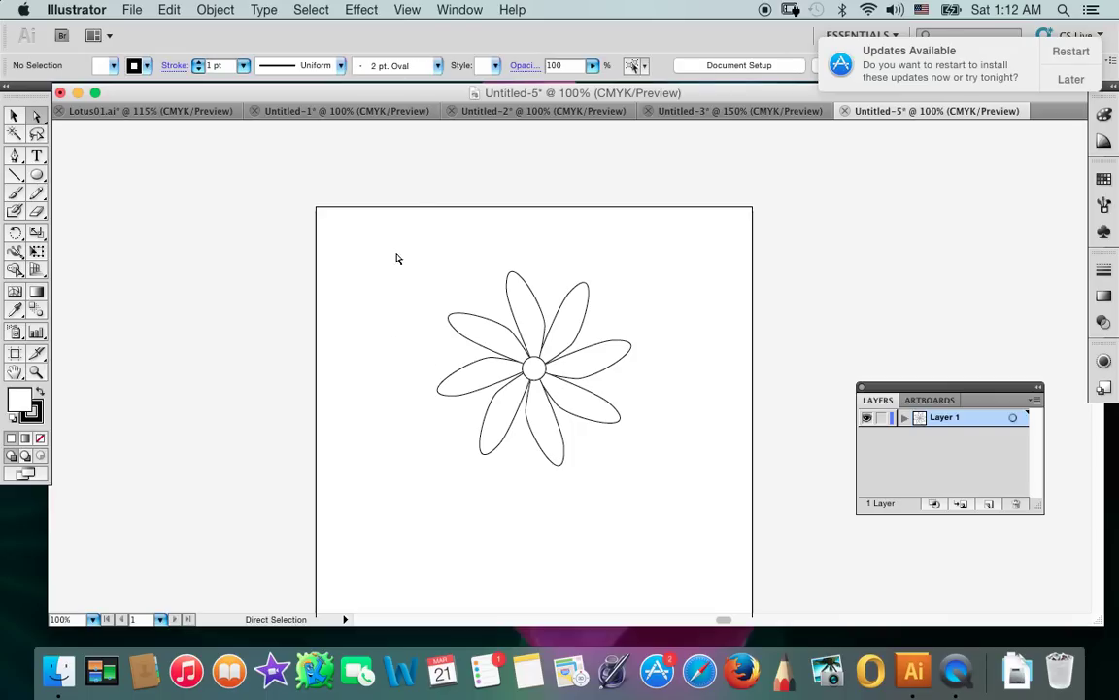
left_click_drag(396, 258, 651, 409)
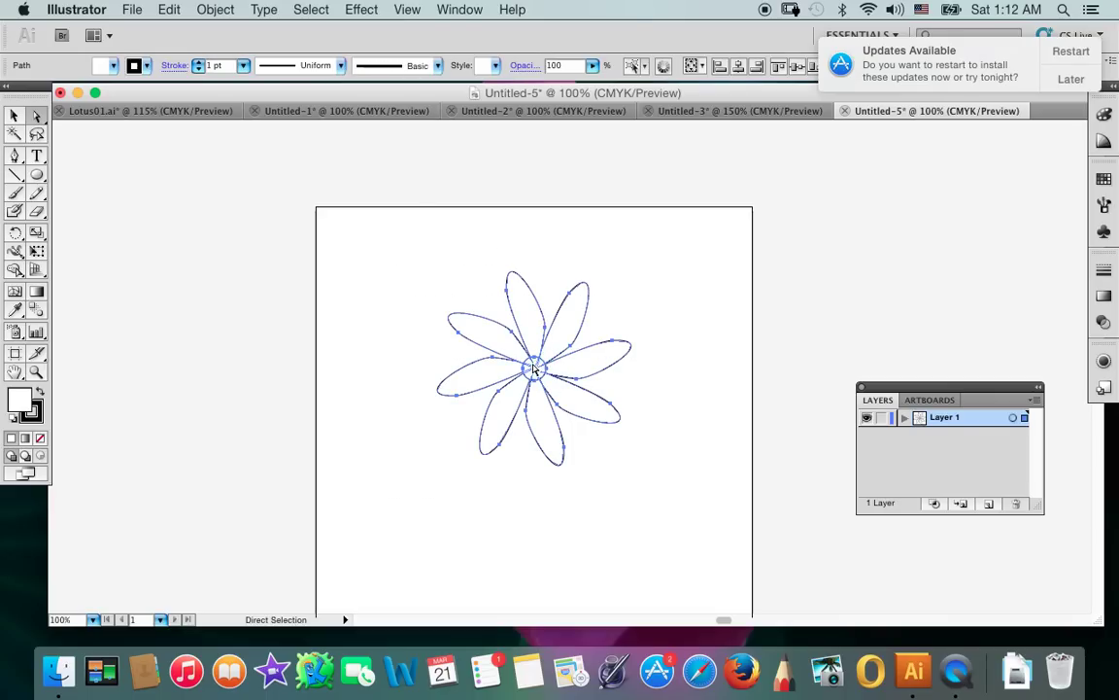
left_click_drag(552, 337, 763, 196)
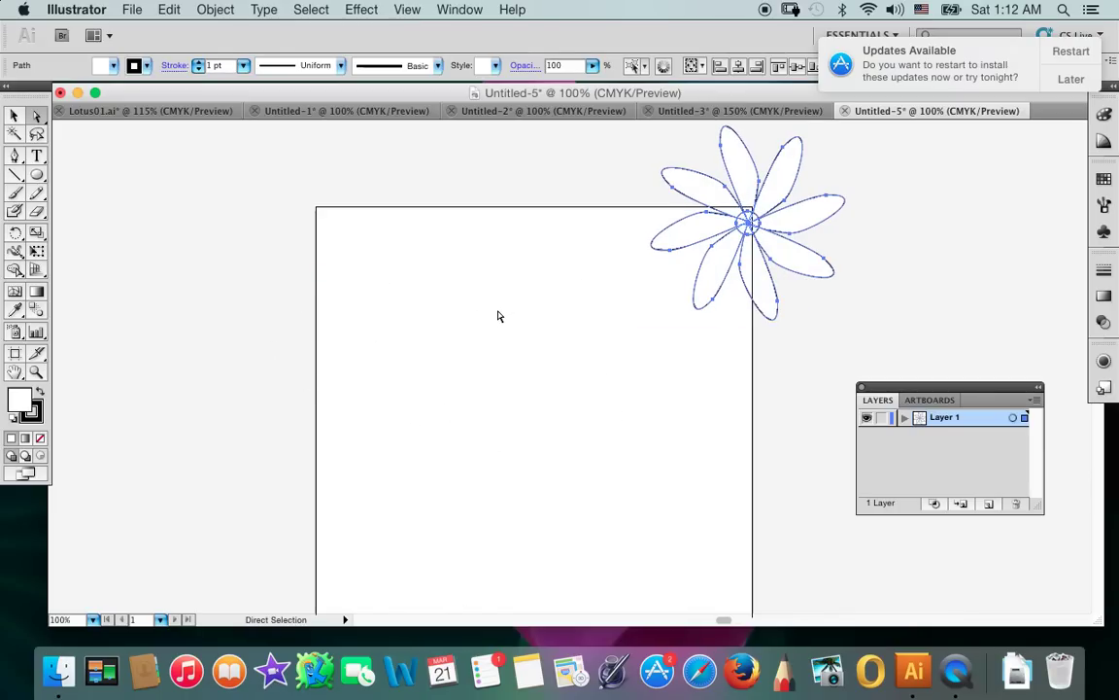
Step: Draw a closed teardrop petal outline, pointed at the bottom, left of the artboard's centre
left_click(14, 156)
left_click(438, 426)
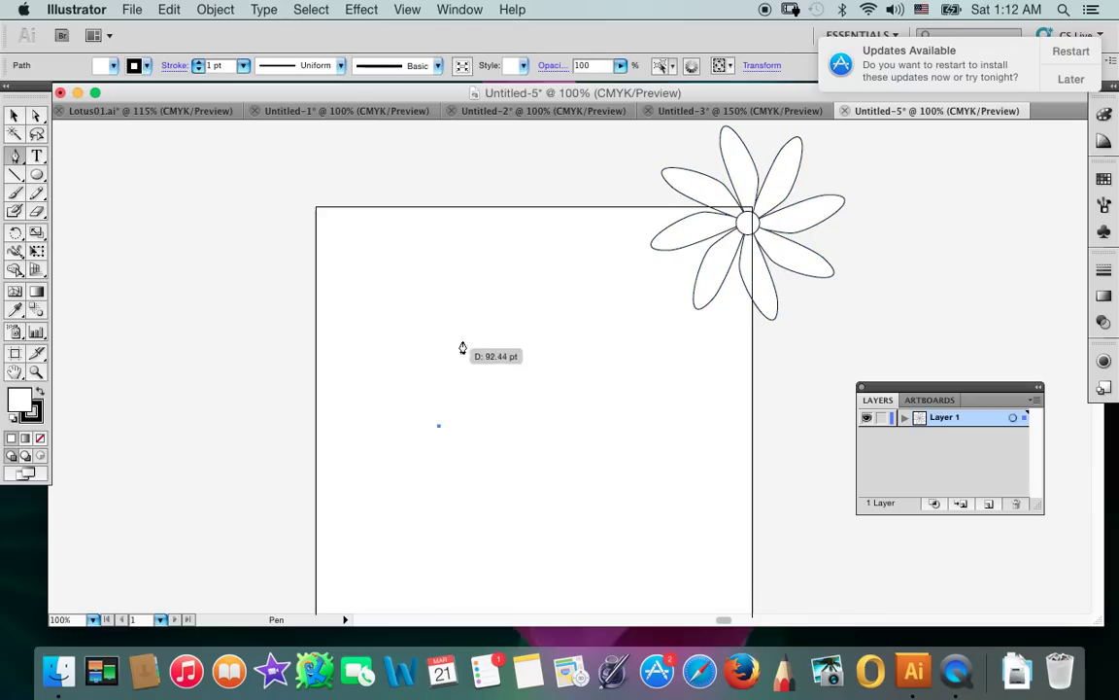
left_click_drag(483, 290, 540, 292)
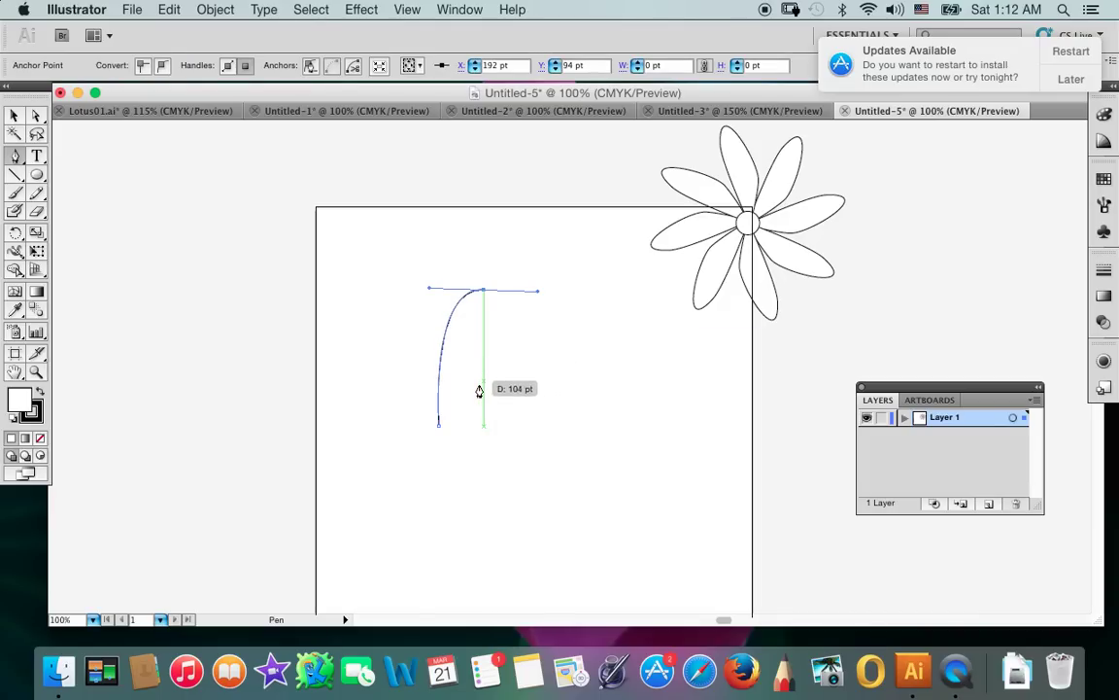
left_click(497, 354)
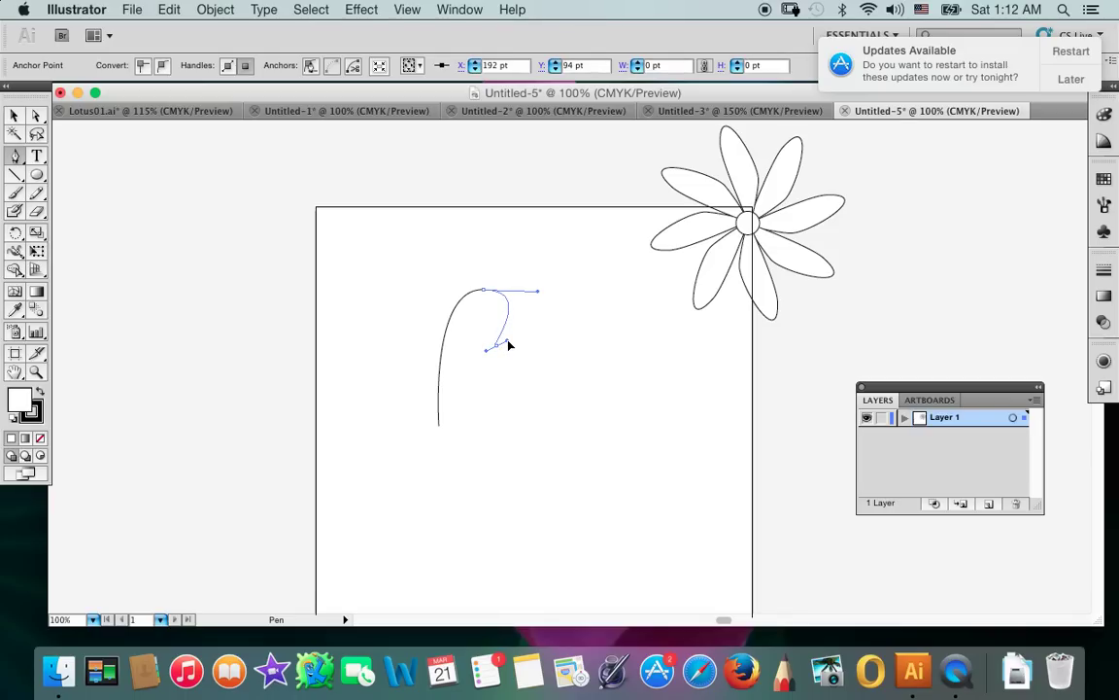
left_click_drag(508, 345, 487, 362)
left_click(438, 426)
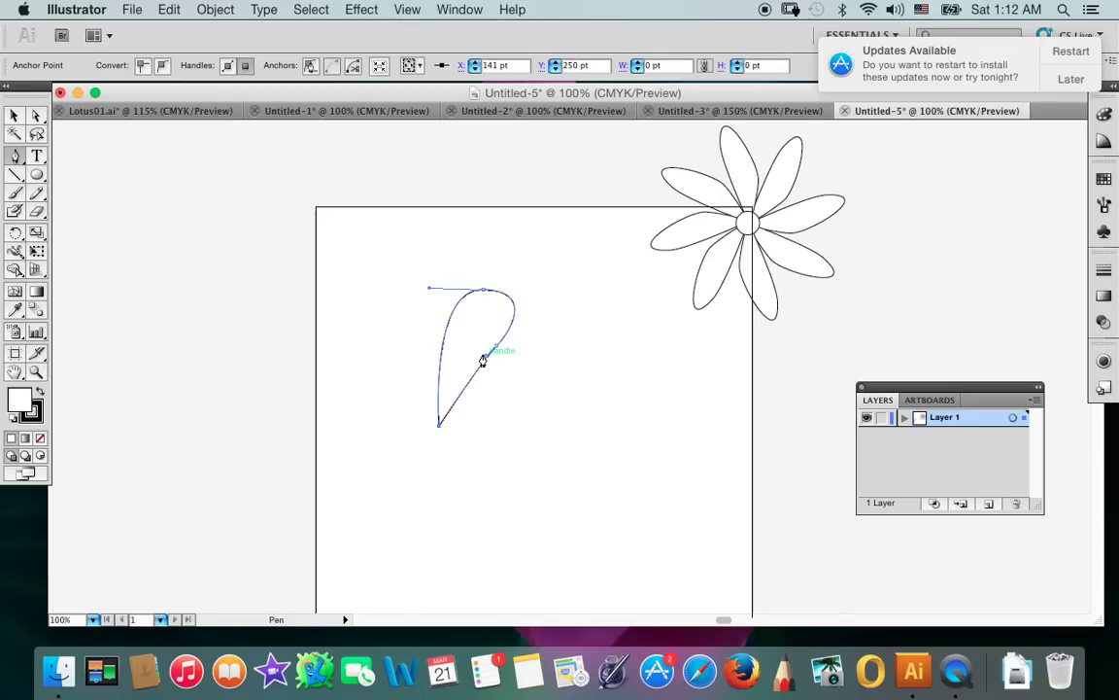
left_click(36, 115)
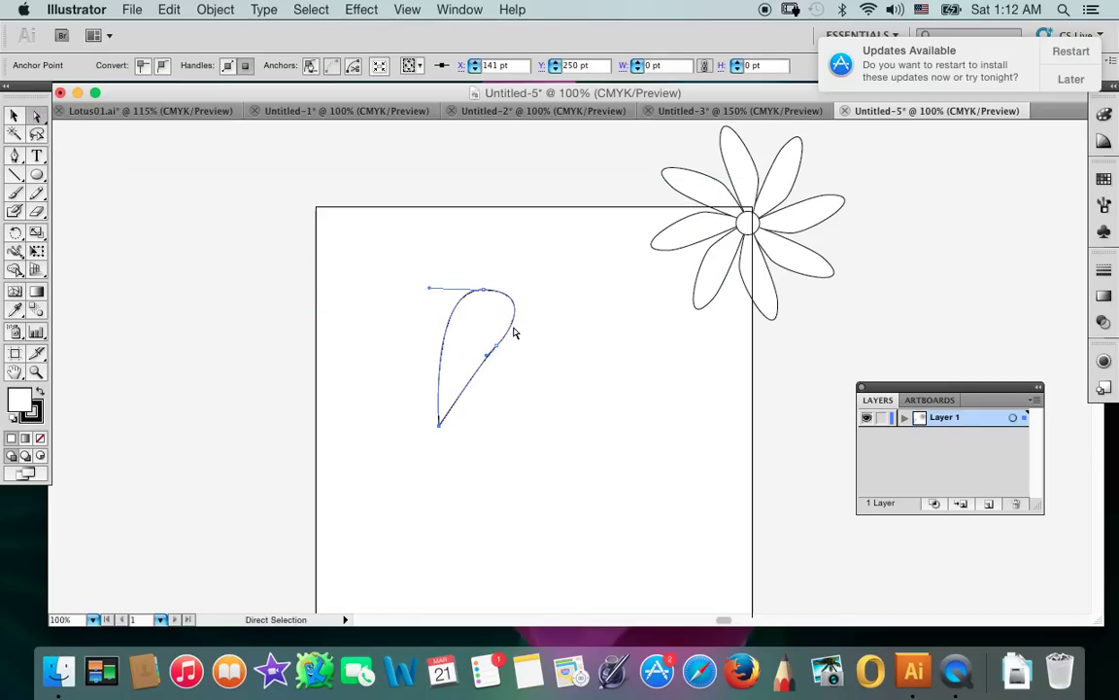
Step: Stretch the petal's top point up-right, slim its right side, and raise its pointed base
left_click_drag(495, 348, 511, 356)
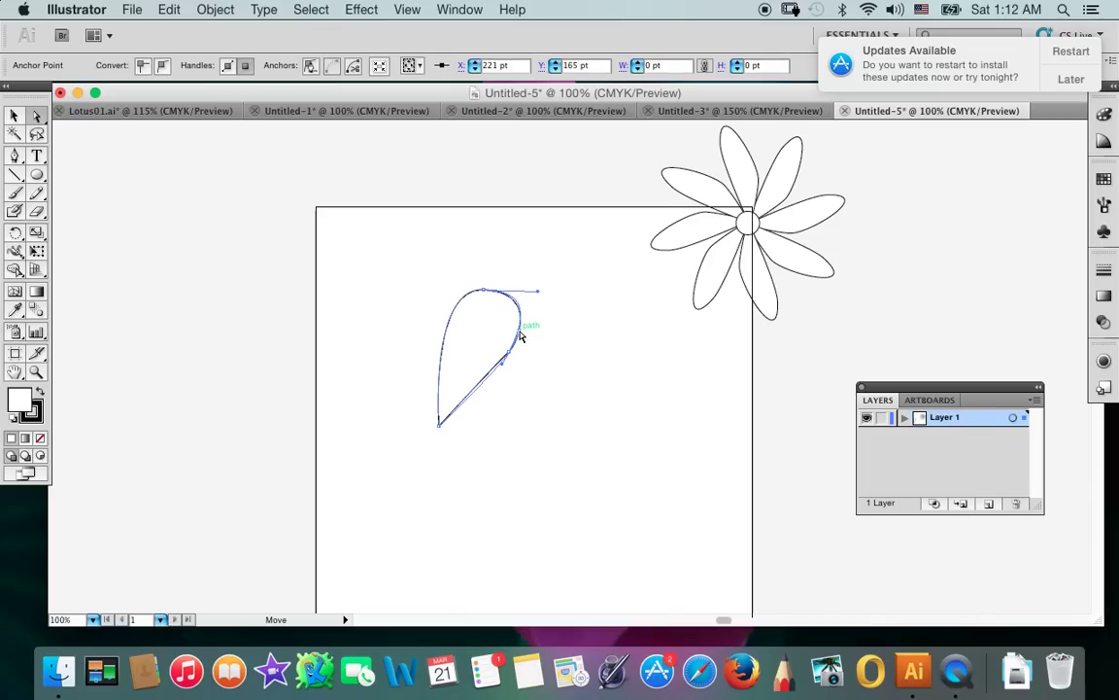
left_click_drag(486, 296, 486, 279)
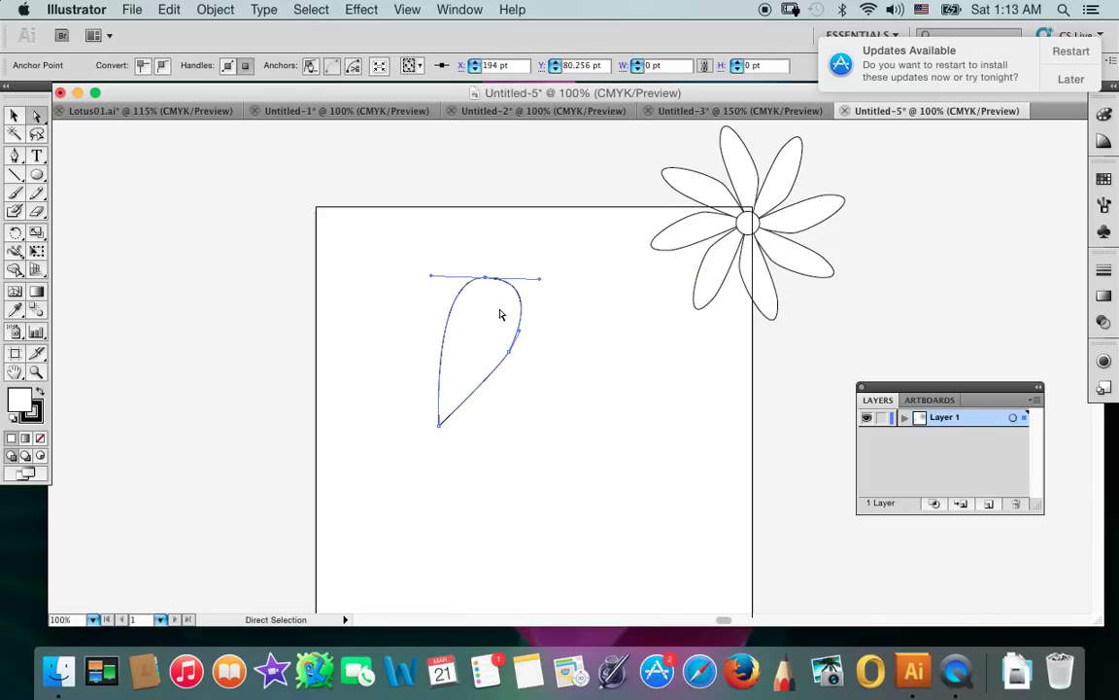
left_click(489, 303)
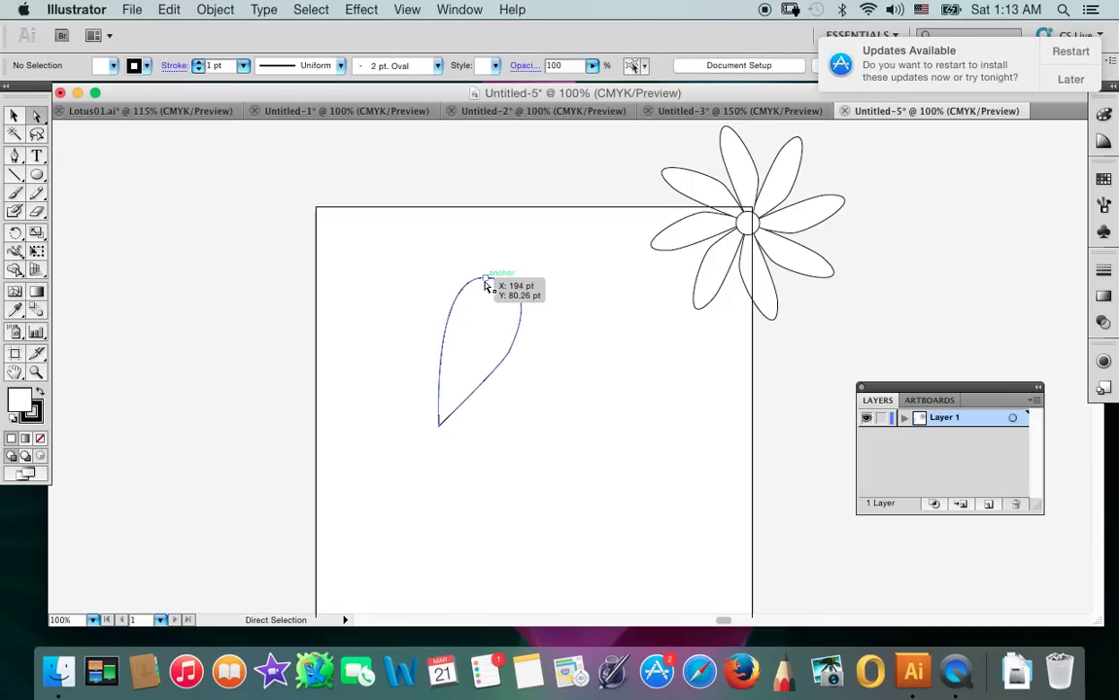
left_click(486, 280)
left_click_drag(488, 281, 527, 181)
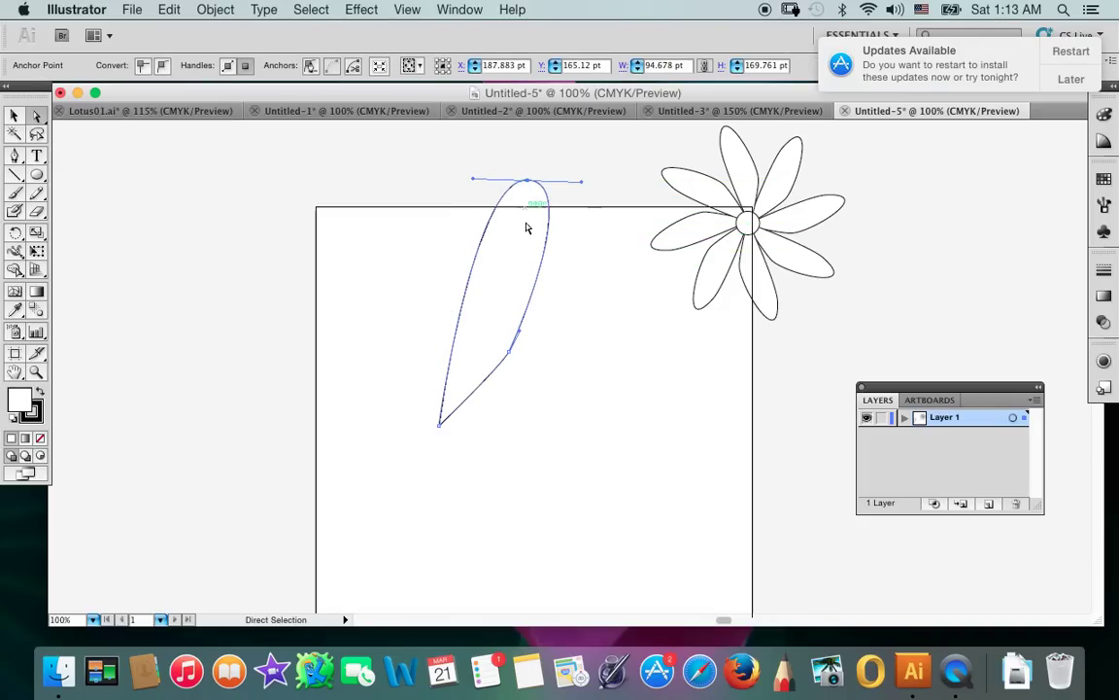
left_click(439, 425)
left_click_drag(512, 352, 501, 340)
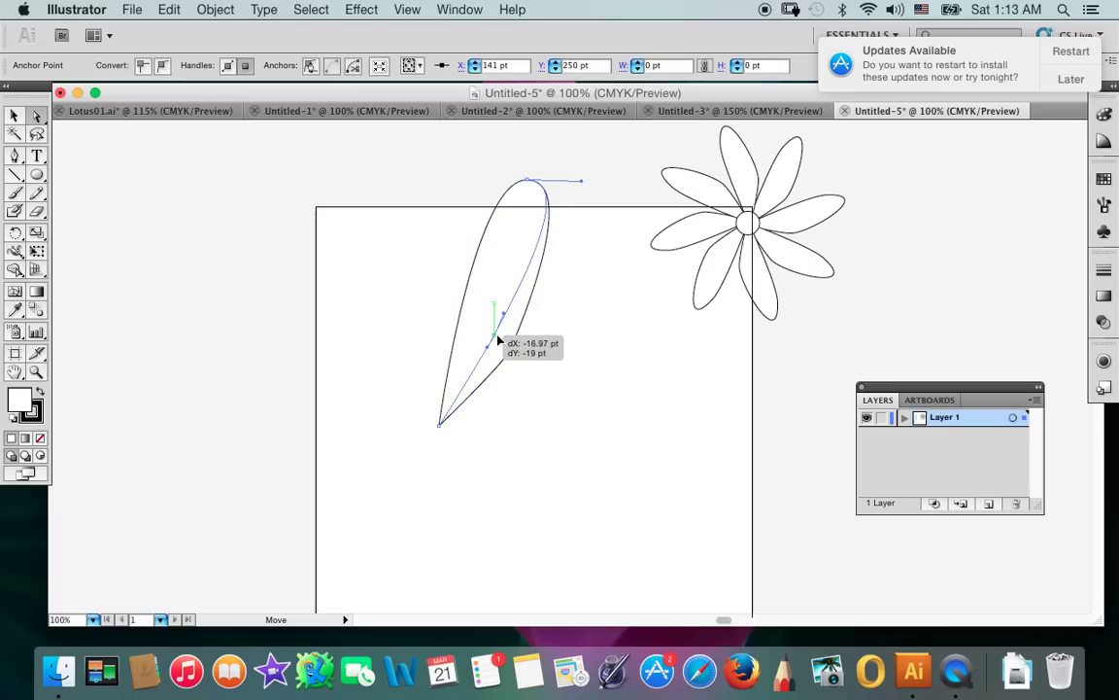
left_click_drag(501, 340, 500, 340)
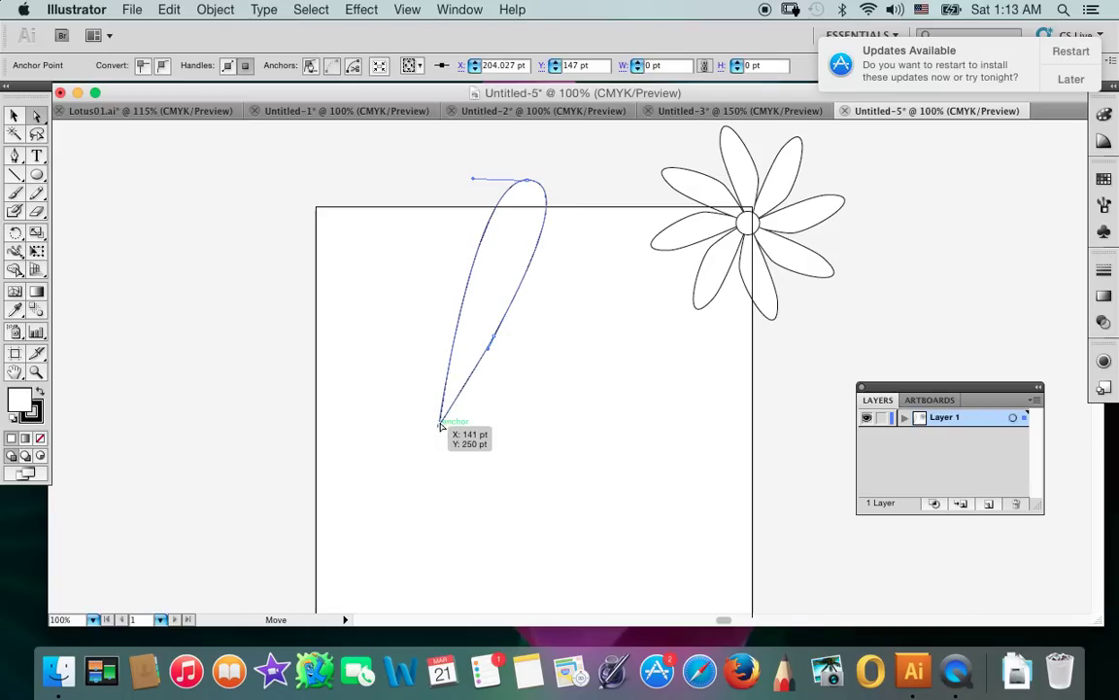
left_click_drag(439, 427, 454, 376)
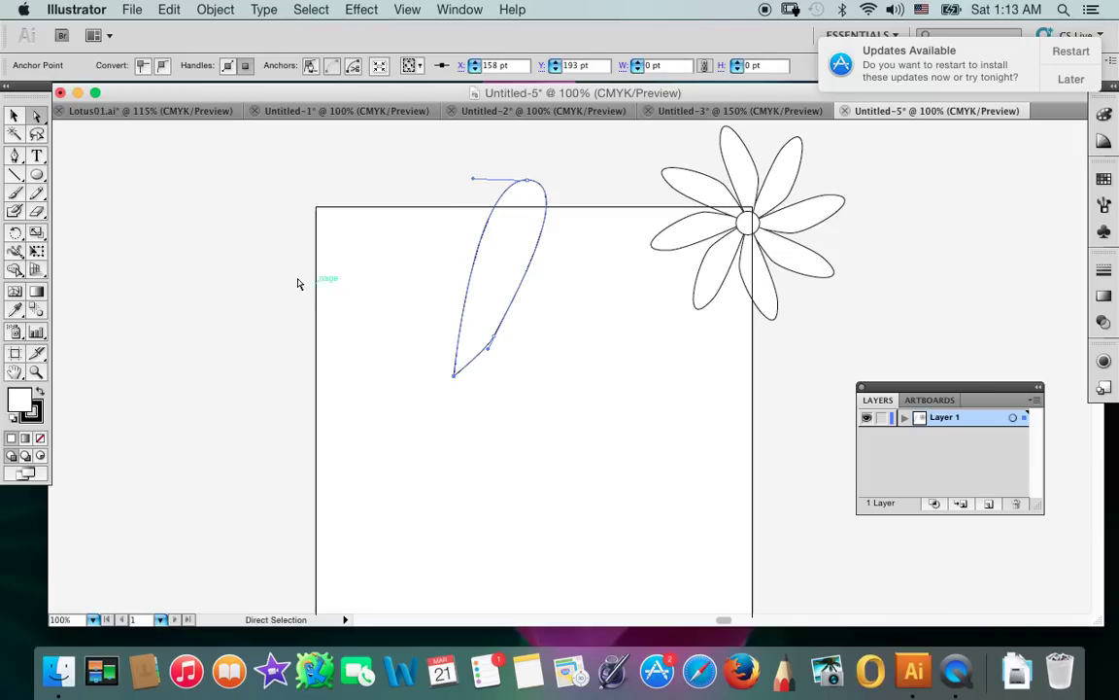
Step: Scale the loose petal down slightly and reflect it horizontally via its bounding box
left_click(13, 116)
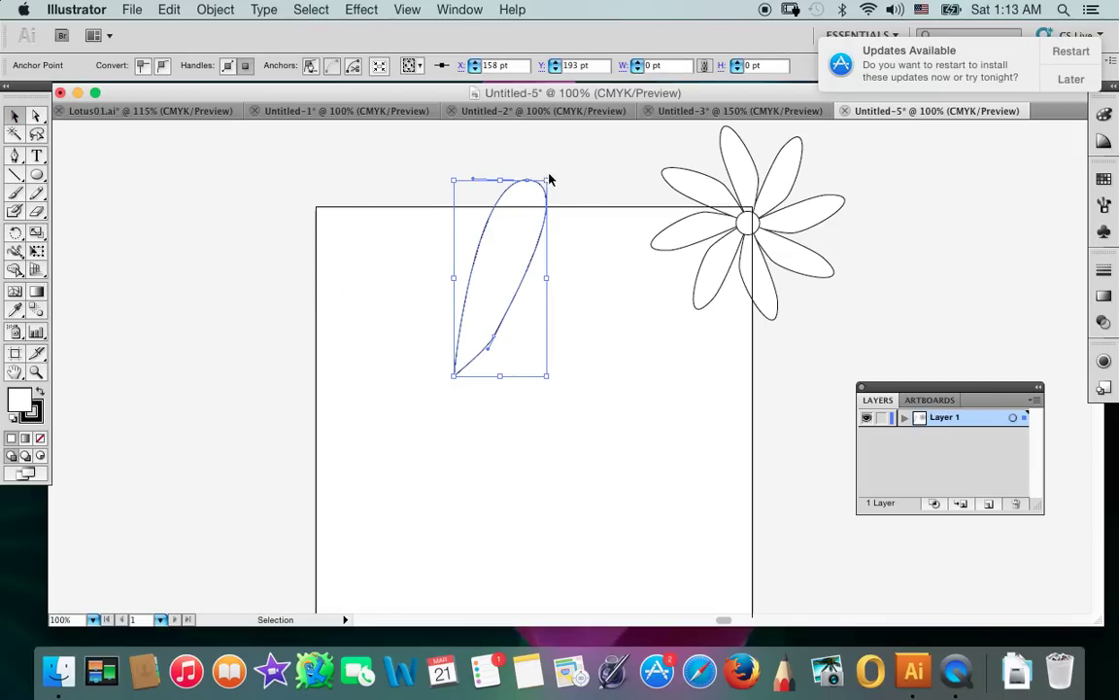
left_click_drag(548, 179, 521, 227)
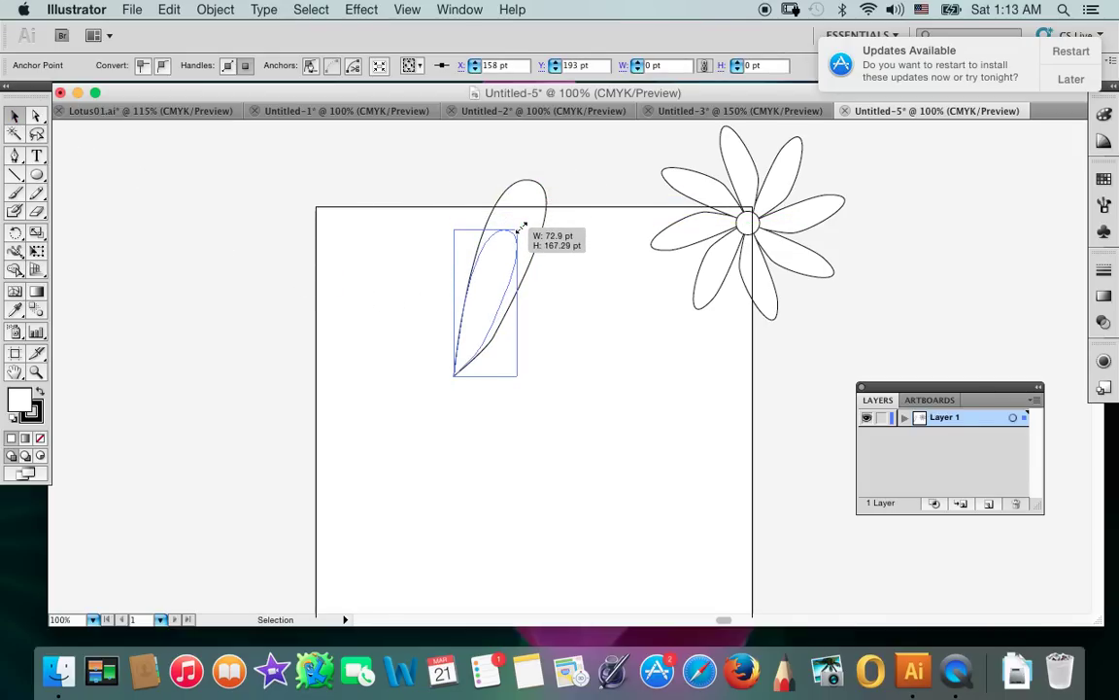
left_click_drag(521, 227, 521, 229)
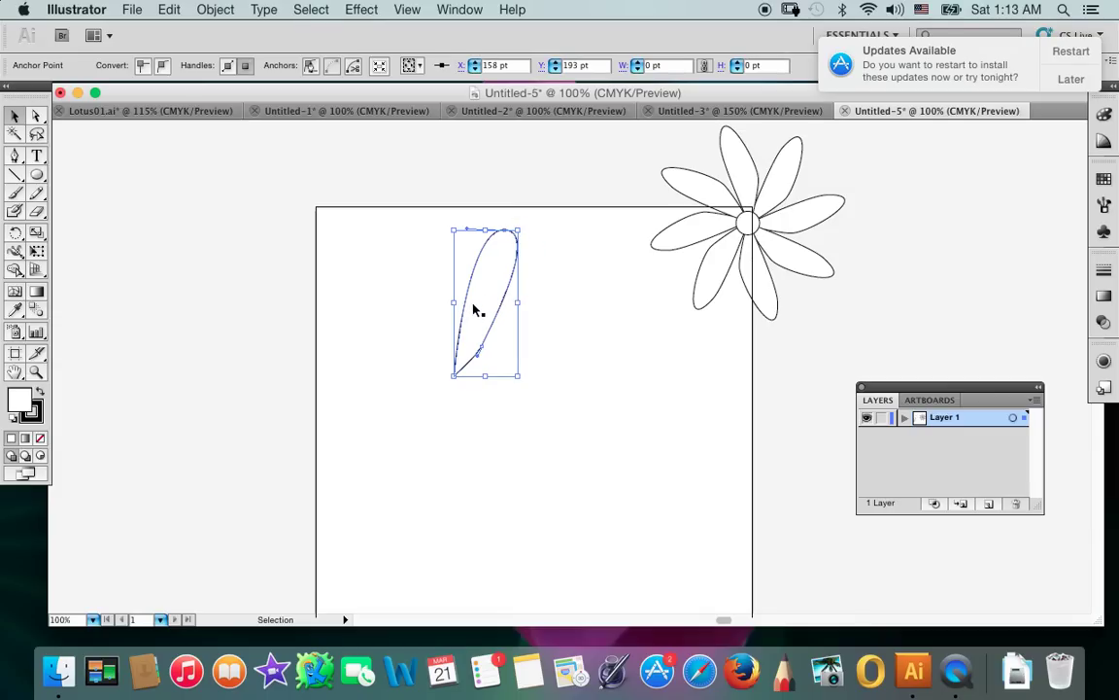
left_click_drag(484, 302, 768, 163)
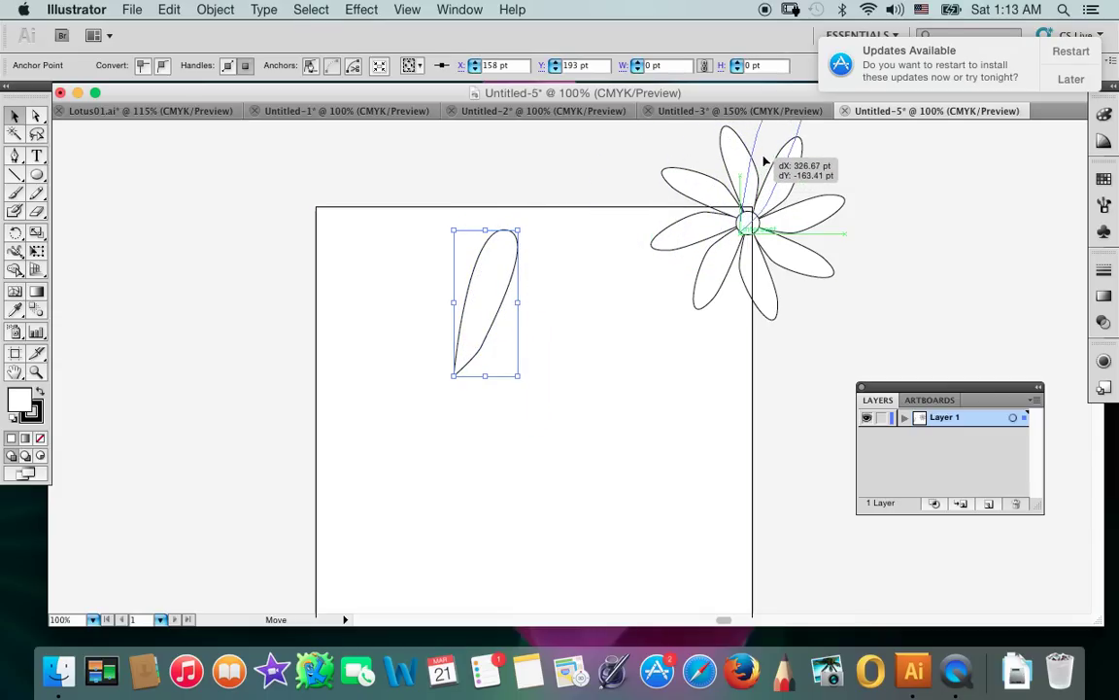
left_click_drag(768, 163, 476, 302)
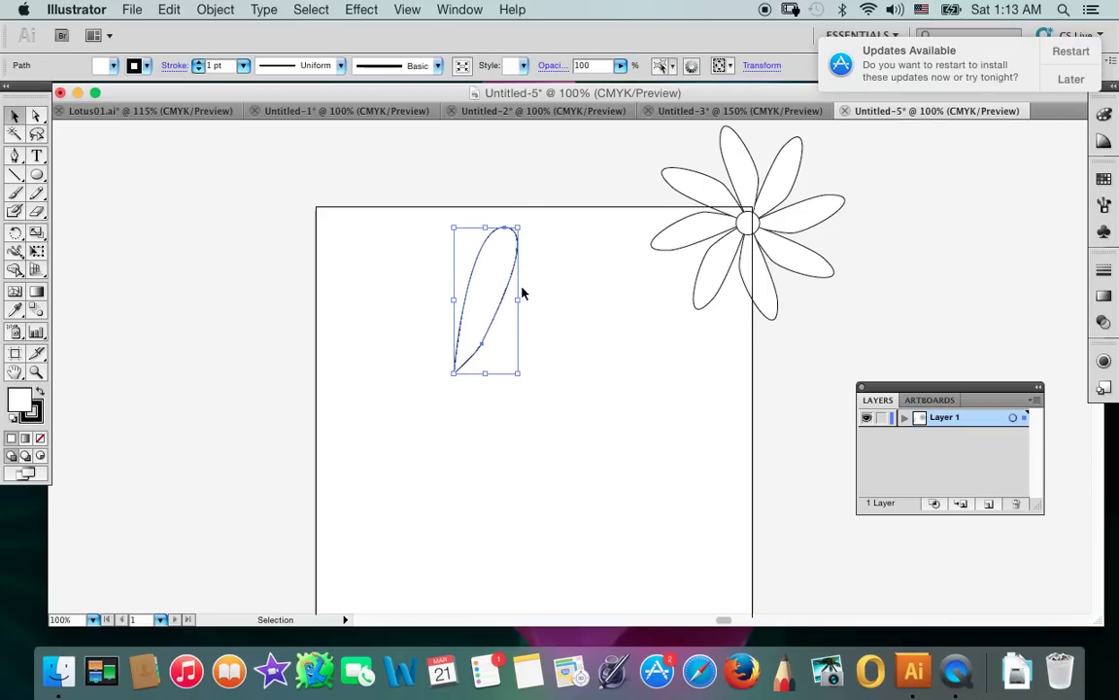
mouse_move(519, 300)
left_mouse_down()
mouse_move(387, 312)
mouse_move(712, 163)
mouse_move(424, 304)
mouse_move(366, 260)
mouse_move(389, 231)
left_mouse_up()
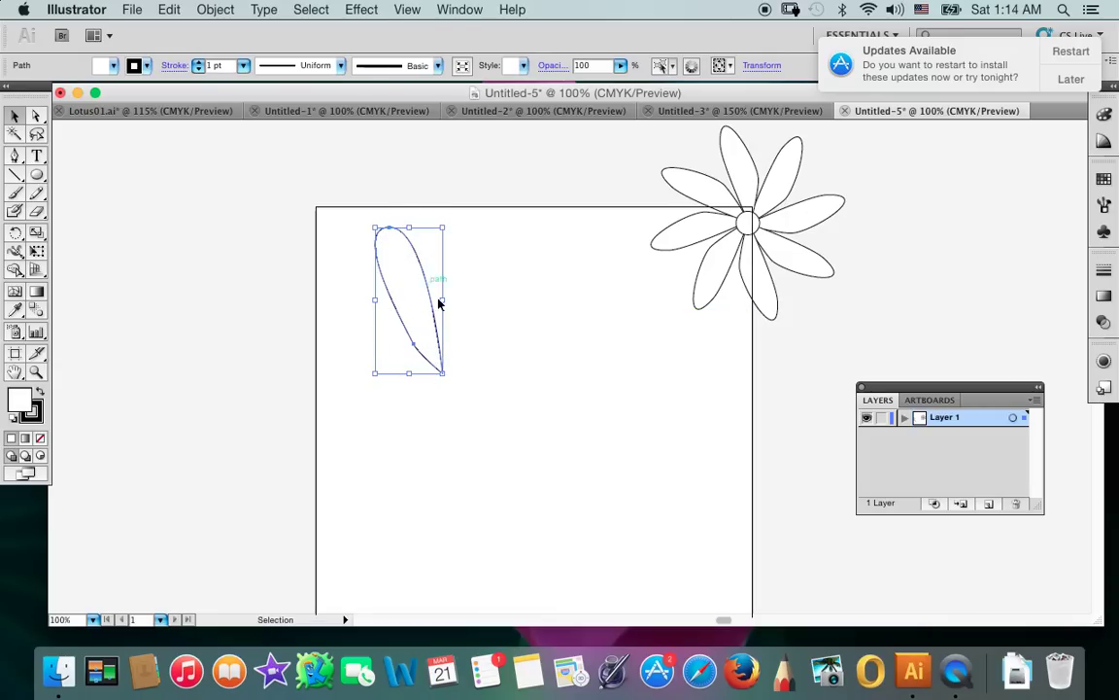
Step: Tilt the petal about 10 degrees and place it on the flower's upper-left near the centre
left_click(450, 377)
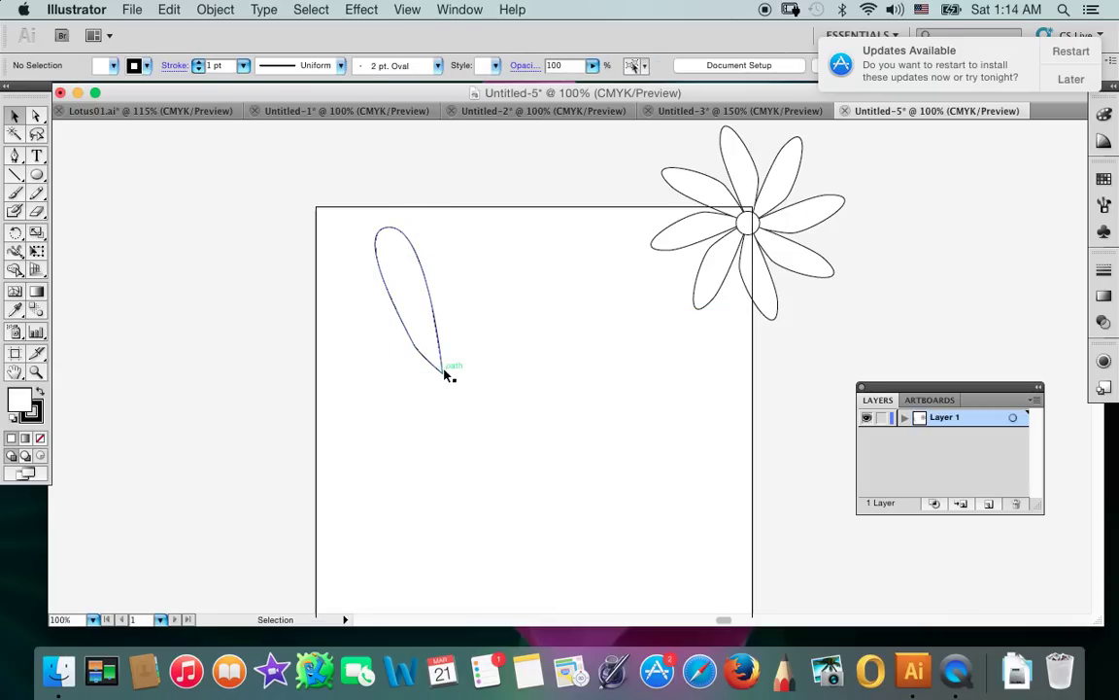
left_click(389, 231)
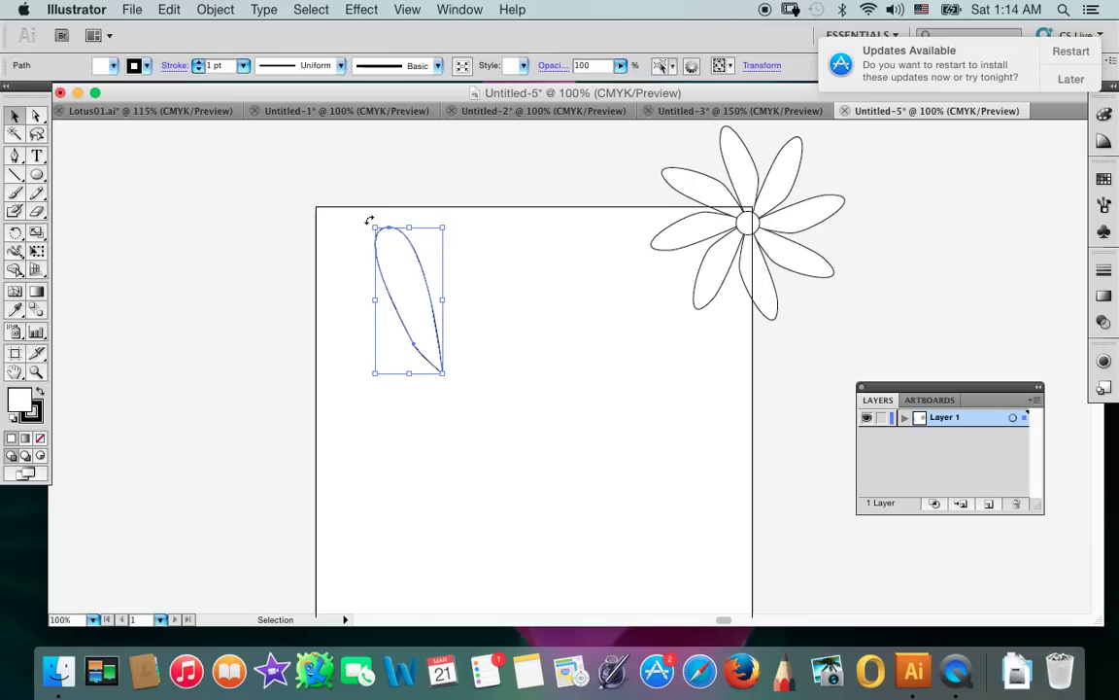
left_click_drag(369, 221, 360, 236)
left_click_drag(412, 281, 720, 158)
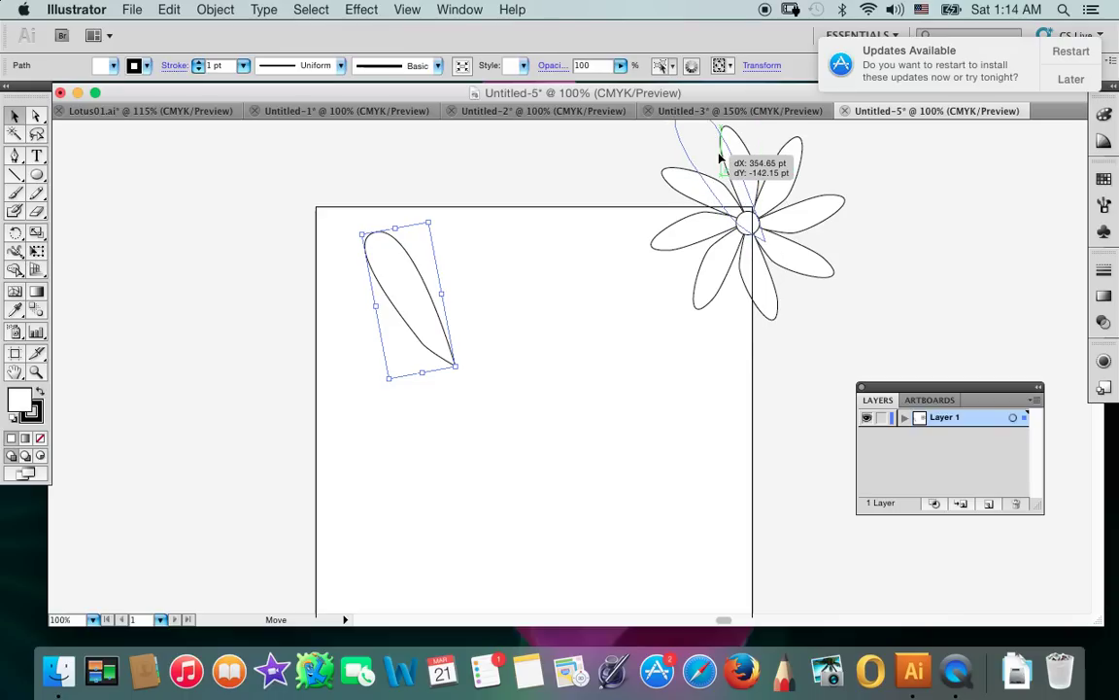
left_click_drag(717, 157, 712, 160)
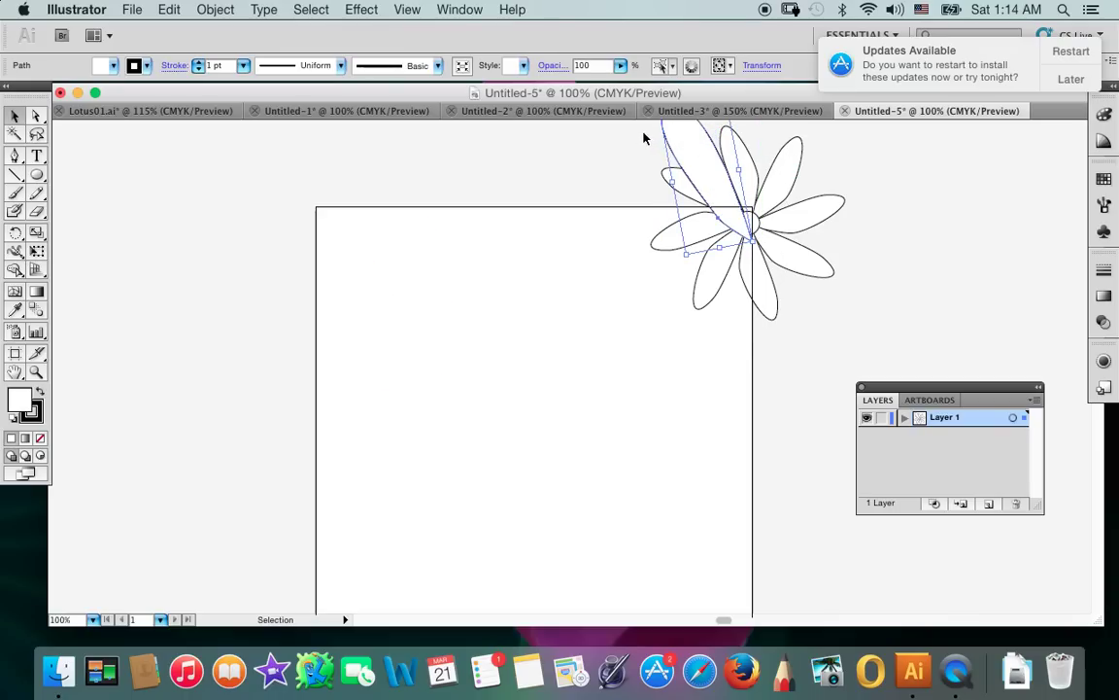
left_click(644, 138)
left_click(719, 184)
left_click(680, 262)
left_click(717, 199)
double_click(681, 258)
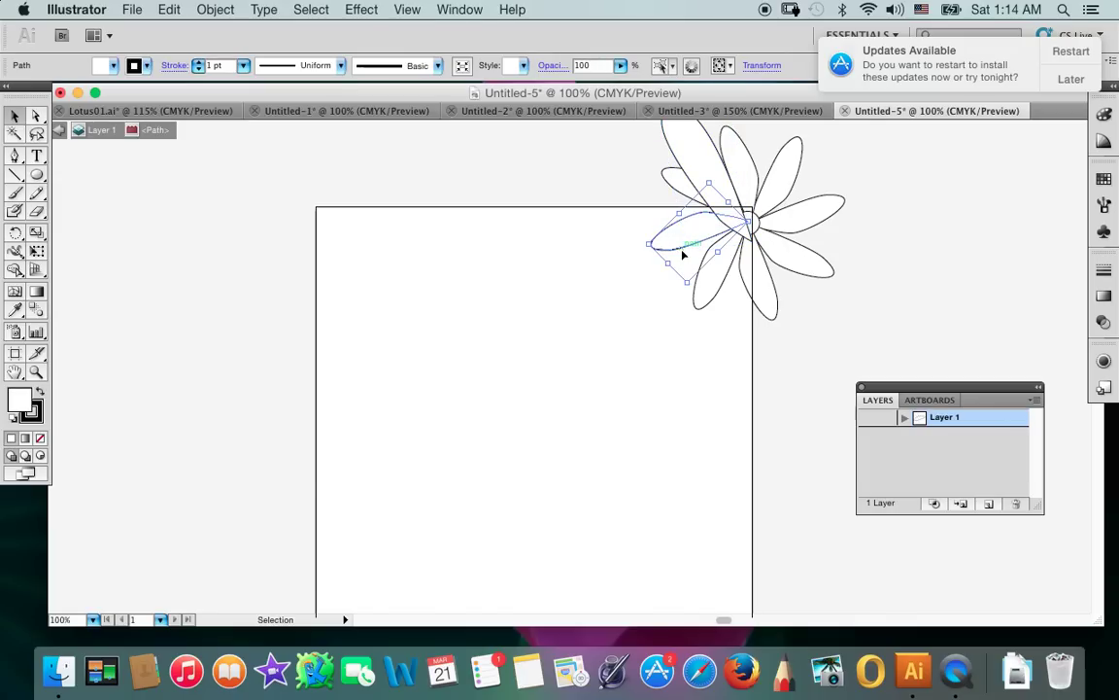
left_click(696, 182)
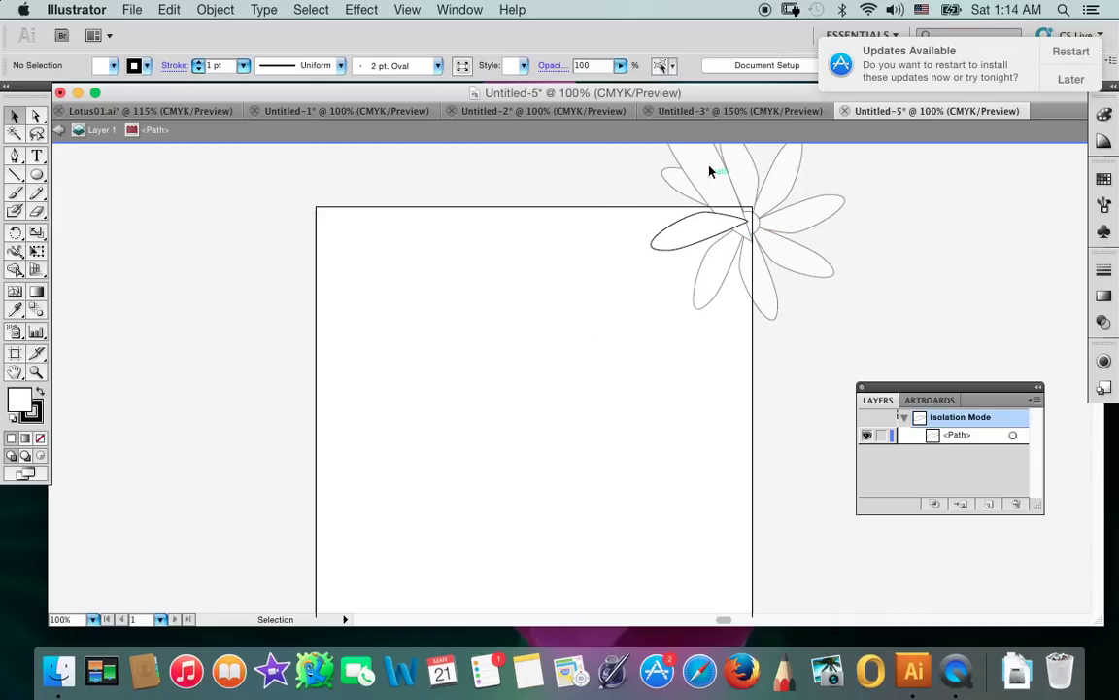
left_click(685, 241)
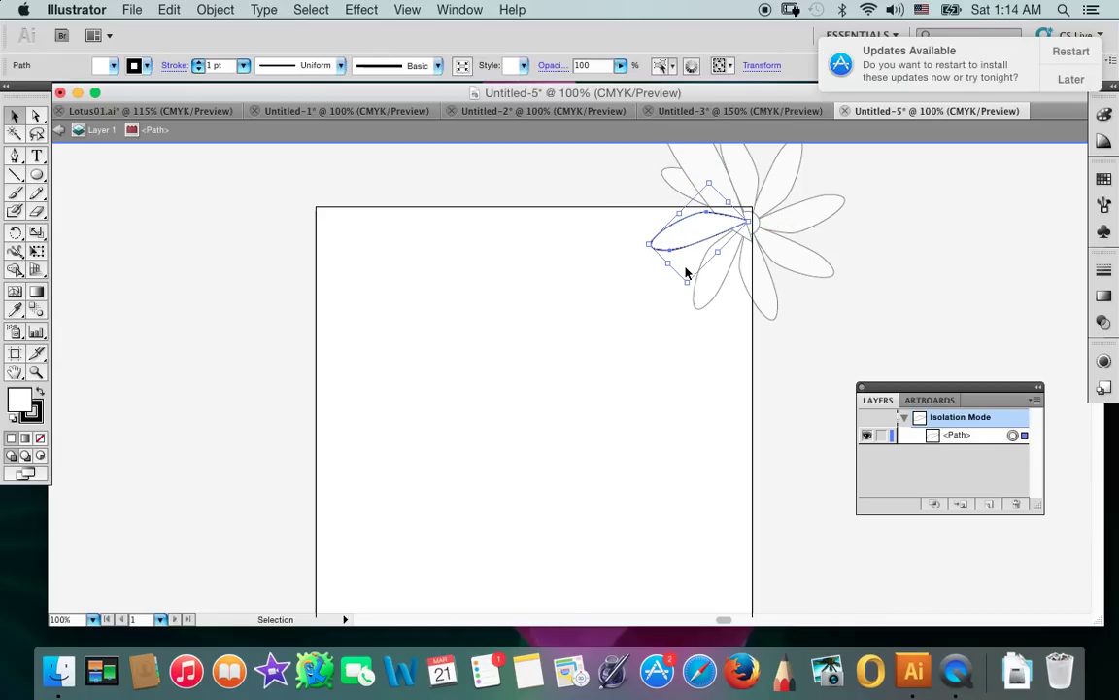
left_click(707, 280)
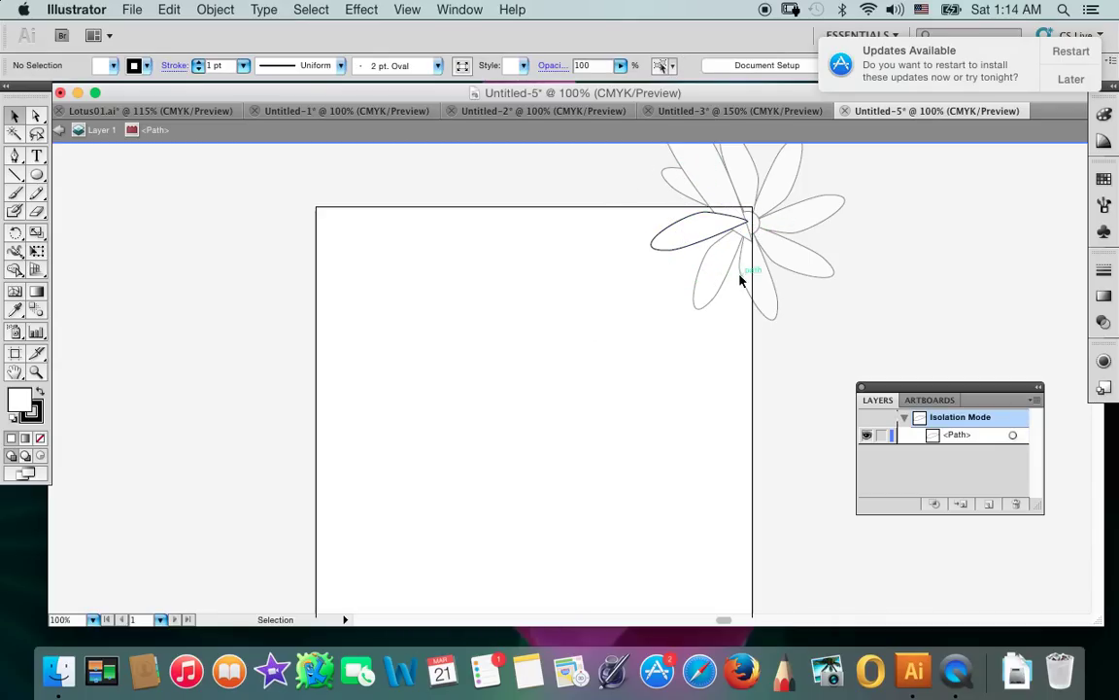
double_click(700, 197)
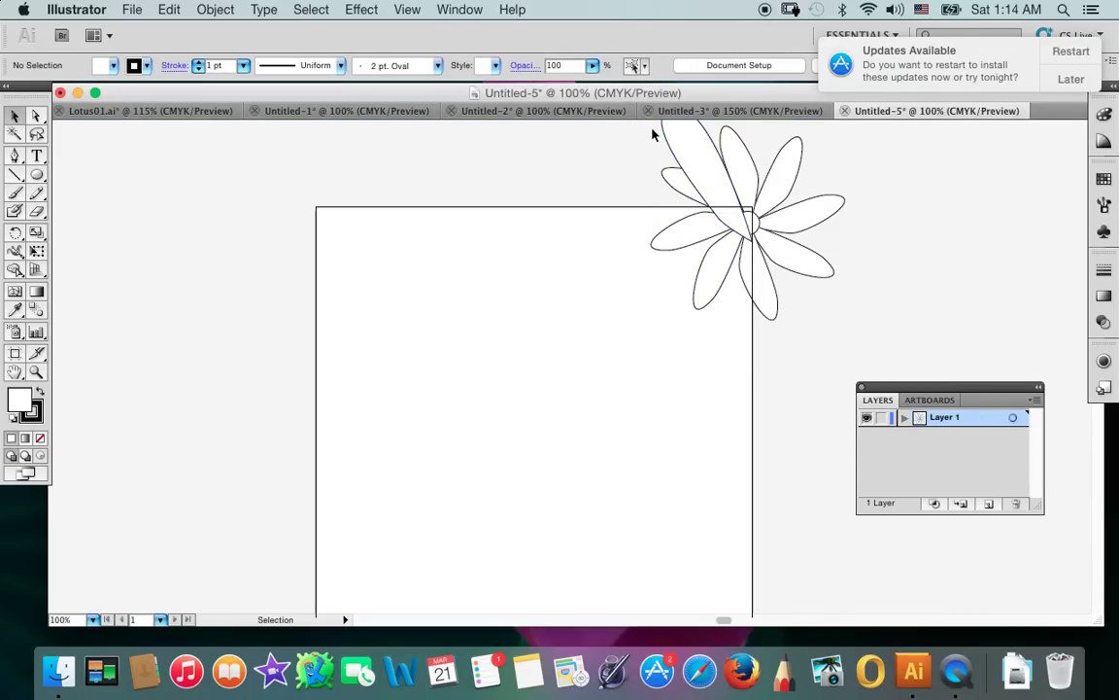
Step: Rotate the added petal slightly and align its tip with the flower's centre
left_click(662, 163)
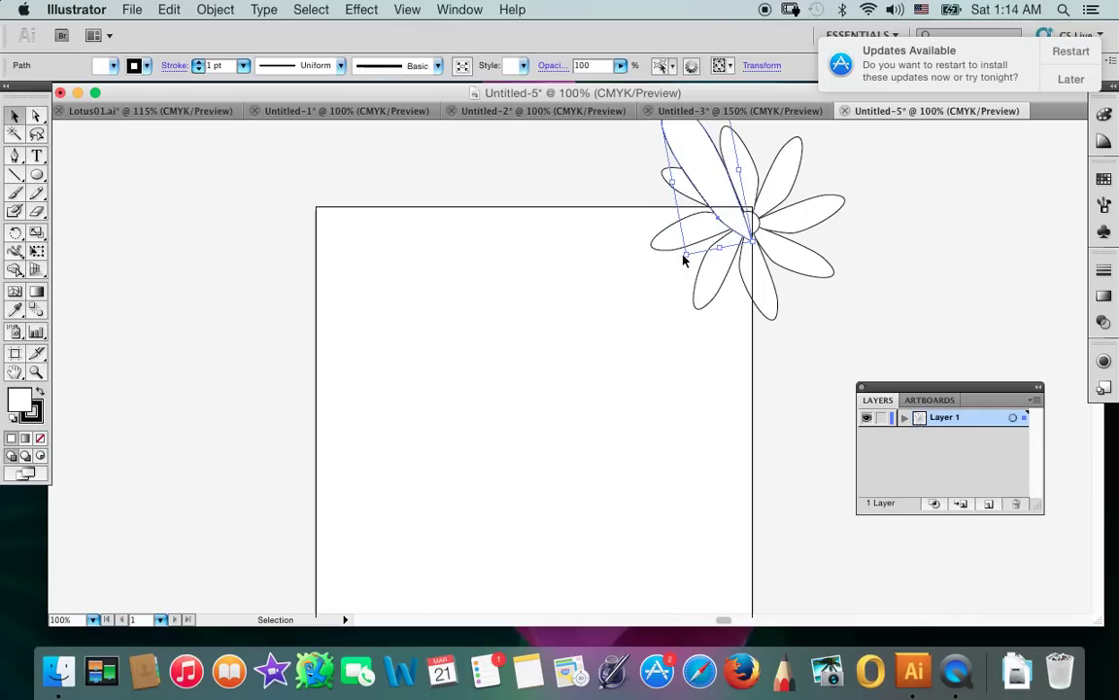
left_click(683, 254)
left_click(693, 181)
left_click_drag(682, 256, 686, 254)
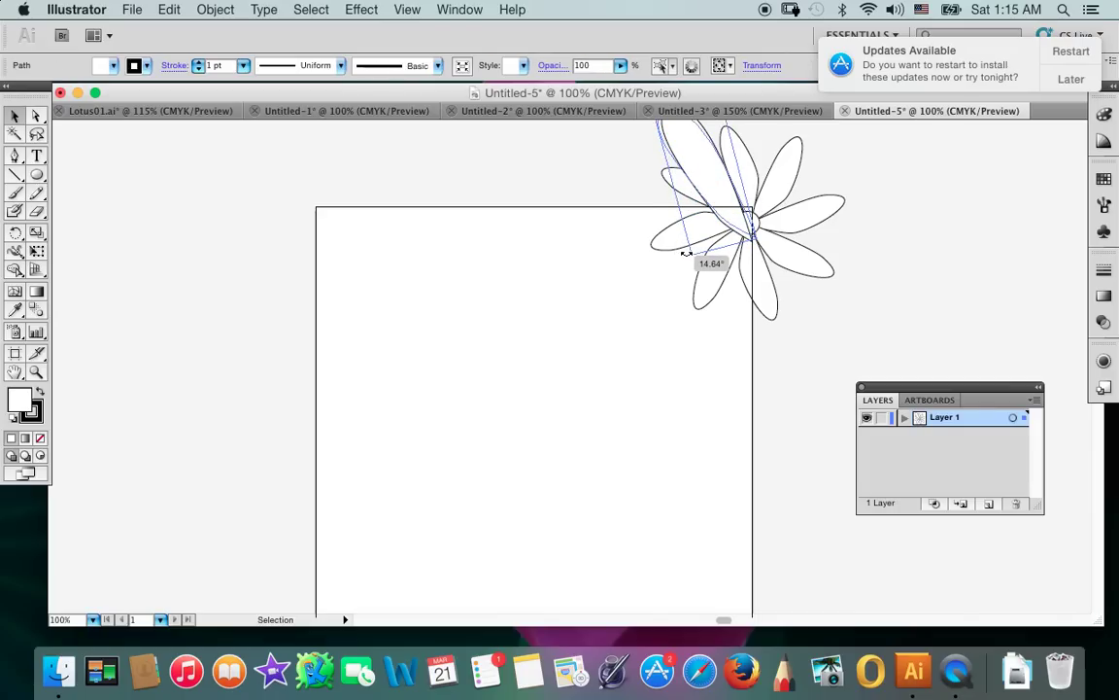
left_click_drag(686, 254, 684, 256)
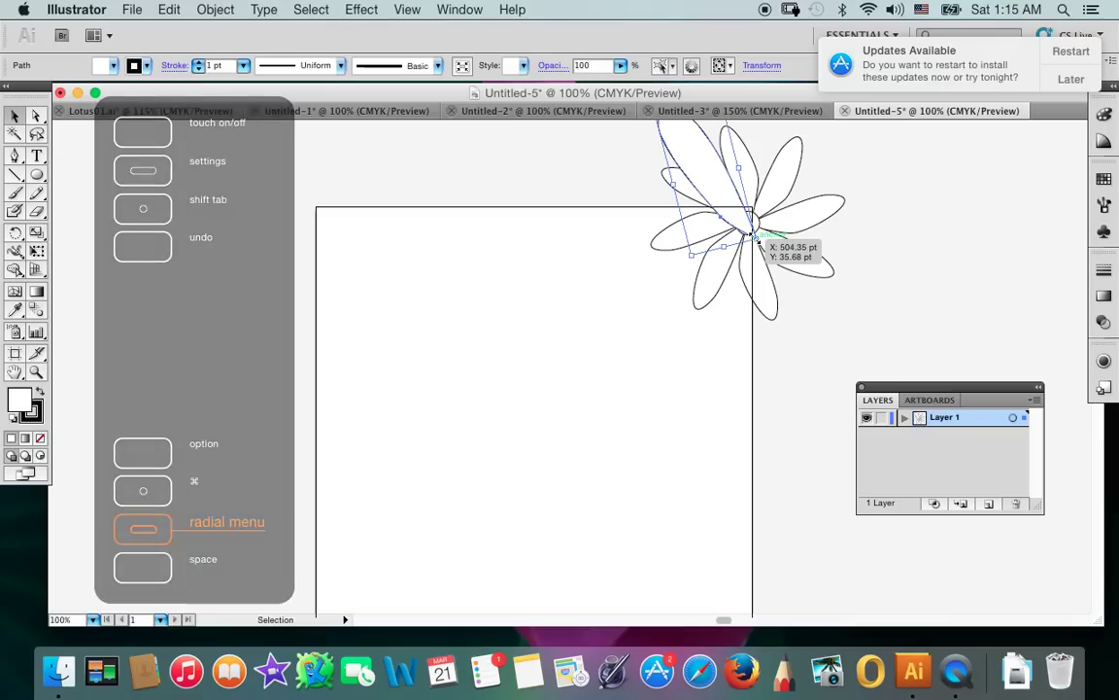
left_click_drag(757, 239, 752, 241)
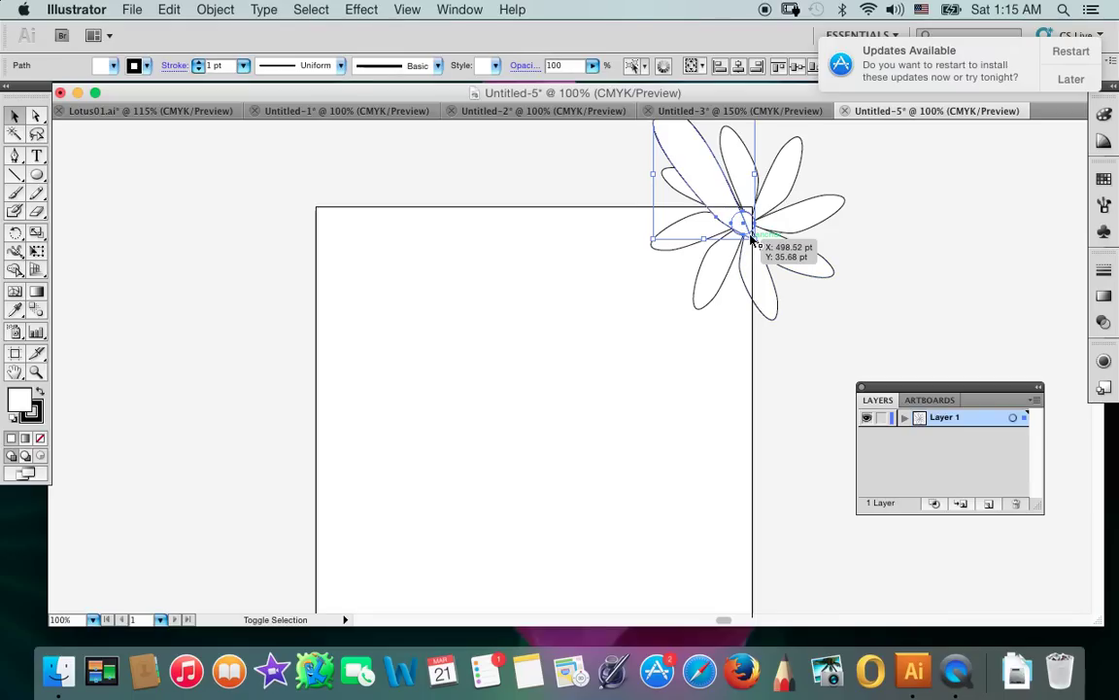
Step: Drag the added petal off the flower into the artboard's middle
left_click(740, 221)
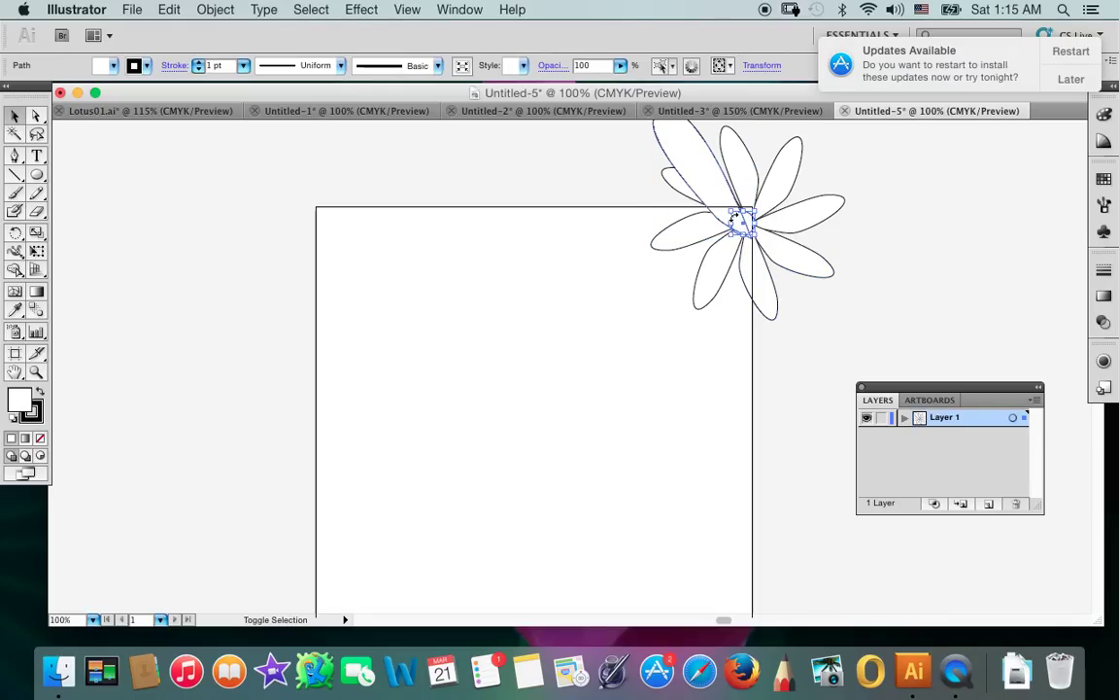
left_click(712, 187)
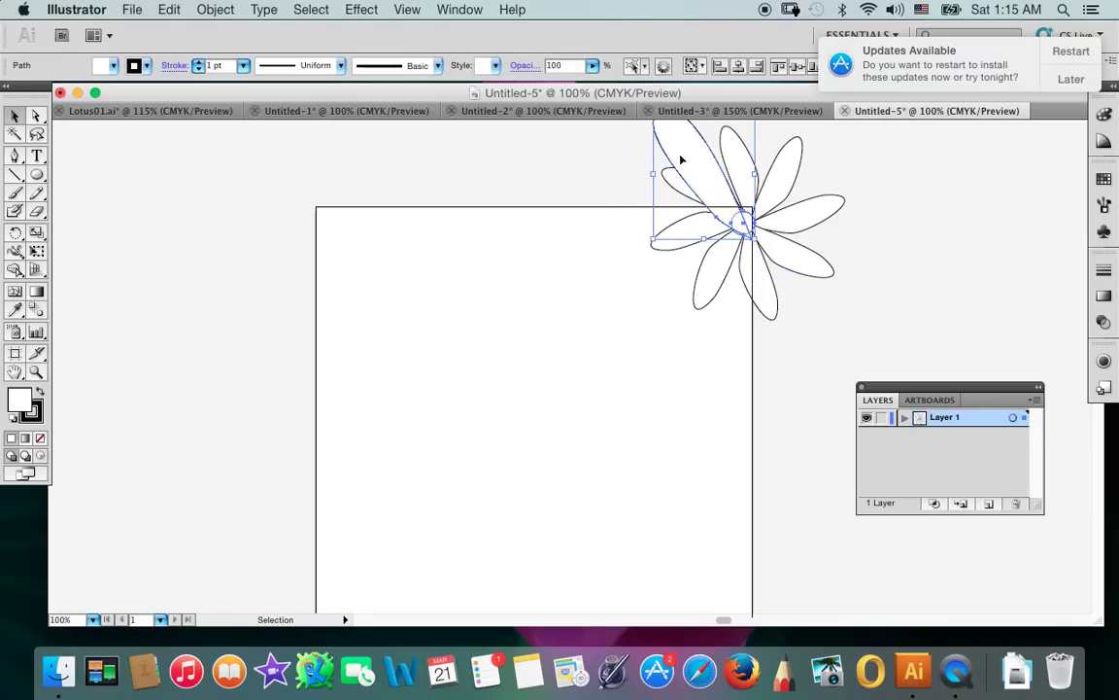
left_click_drag(681, 159, 550, 289)
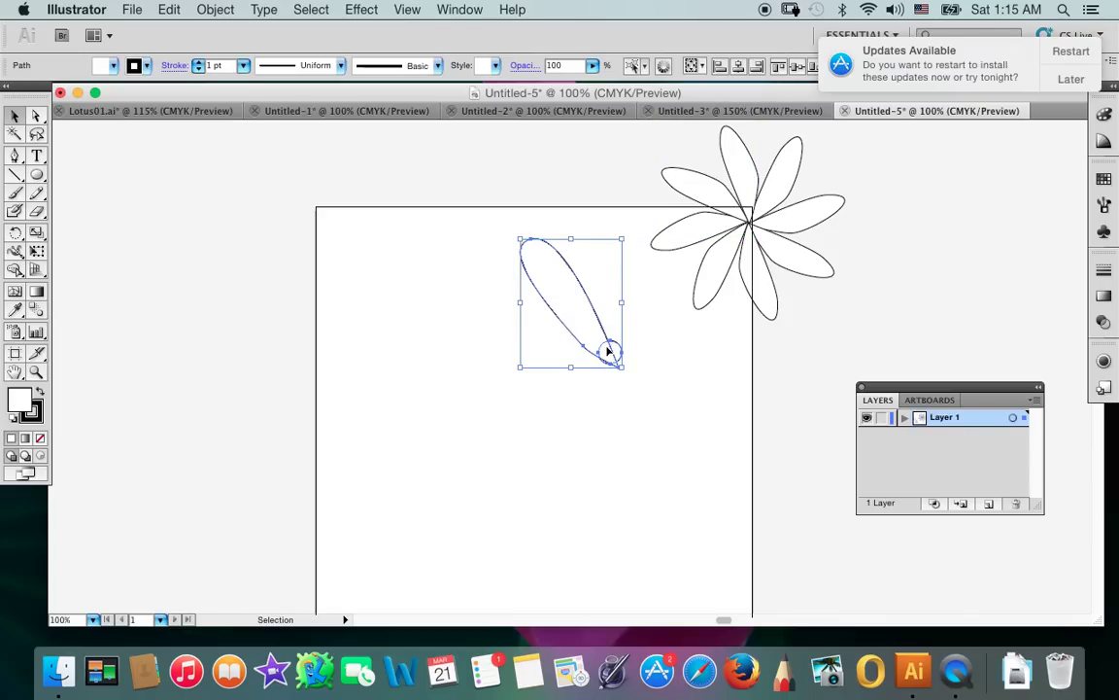
Step: Undo the move, then drag the added petal off the flower onto the artboard again
key("super+z")
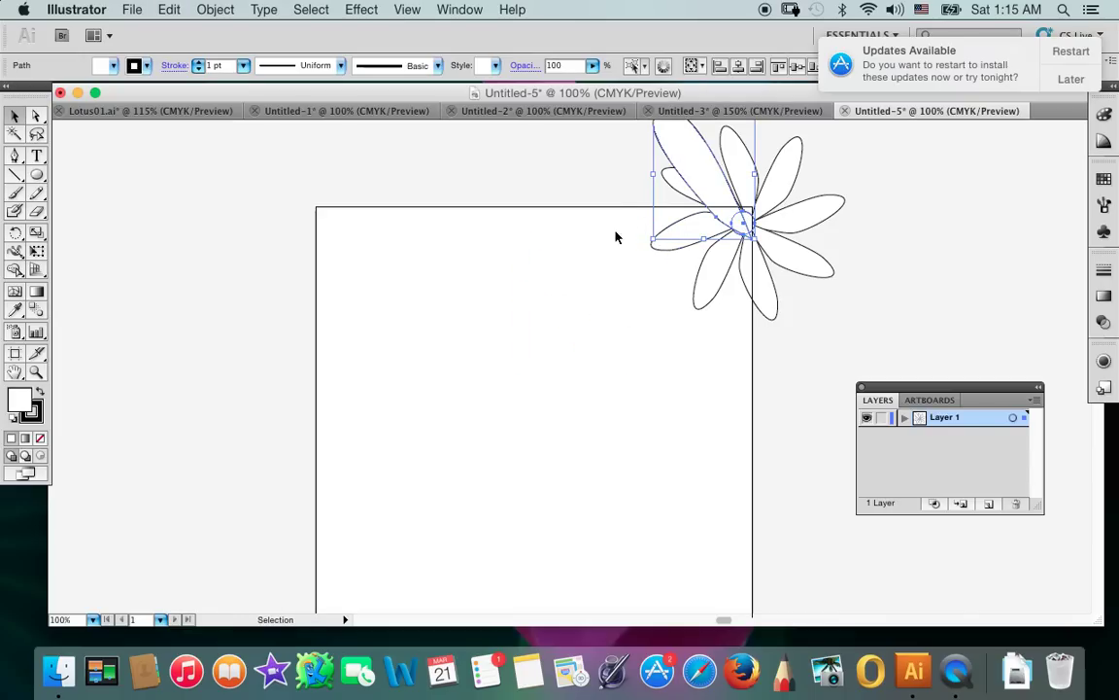
left_click(557, 249)
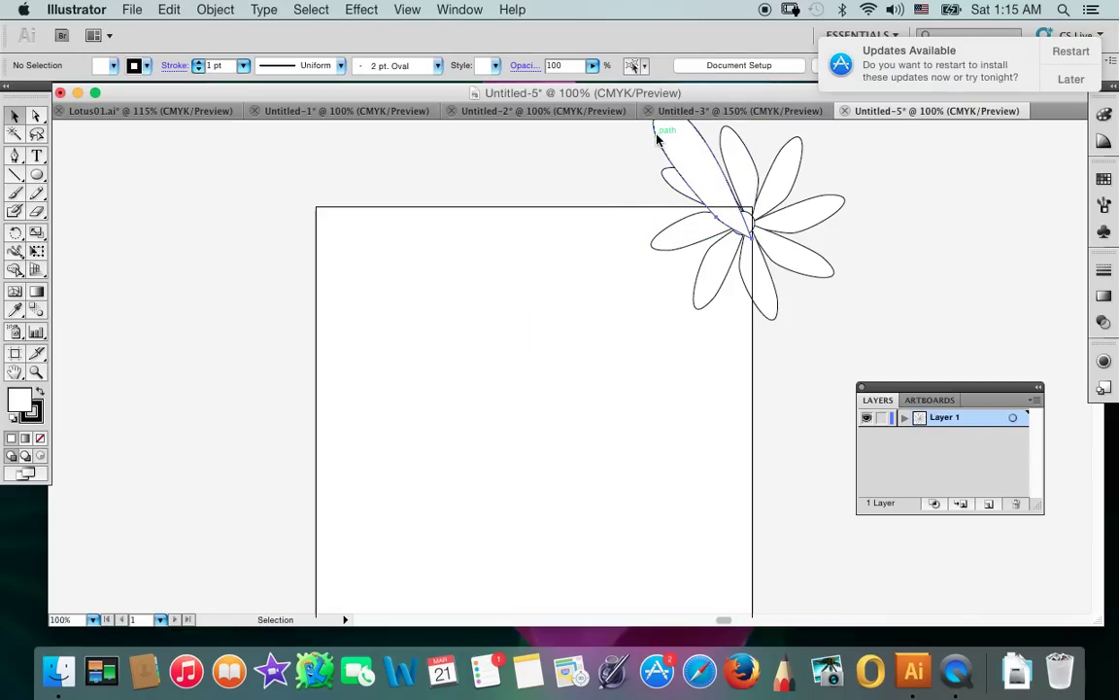
left_click(665, 150)
left_click_drag(664, 150, 533, 290)
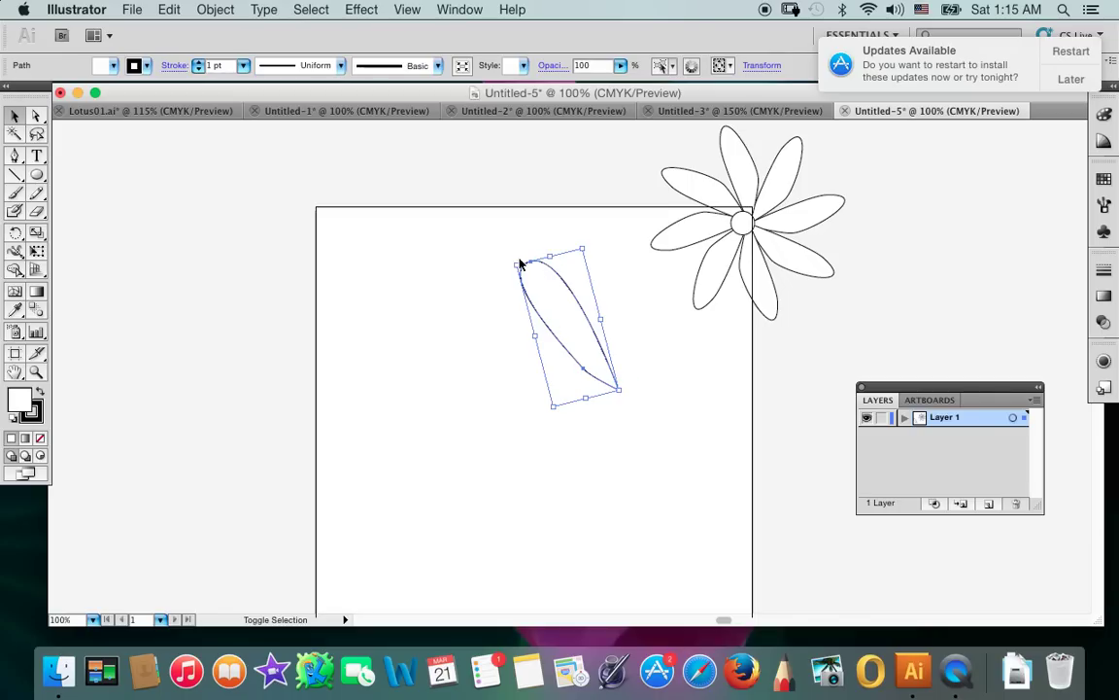
Step: Resize the loose petal slightly from its top-left corner and marquee-select the whole flower
mouse_move(516, 262)
left_mouse_down()
mouse_move(534, 283)
mouse_move(512, 272)
left_mouse_up()
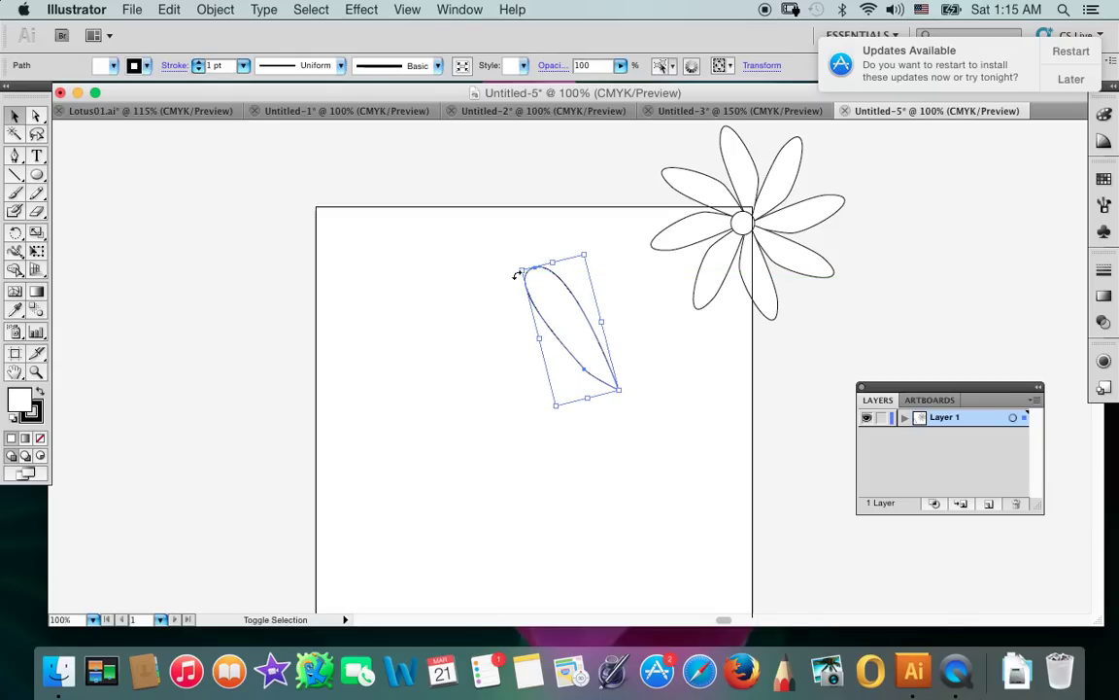
left_click_drag(520, 268, 523, 273)
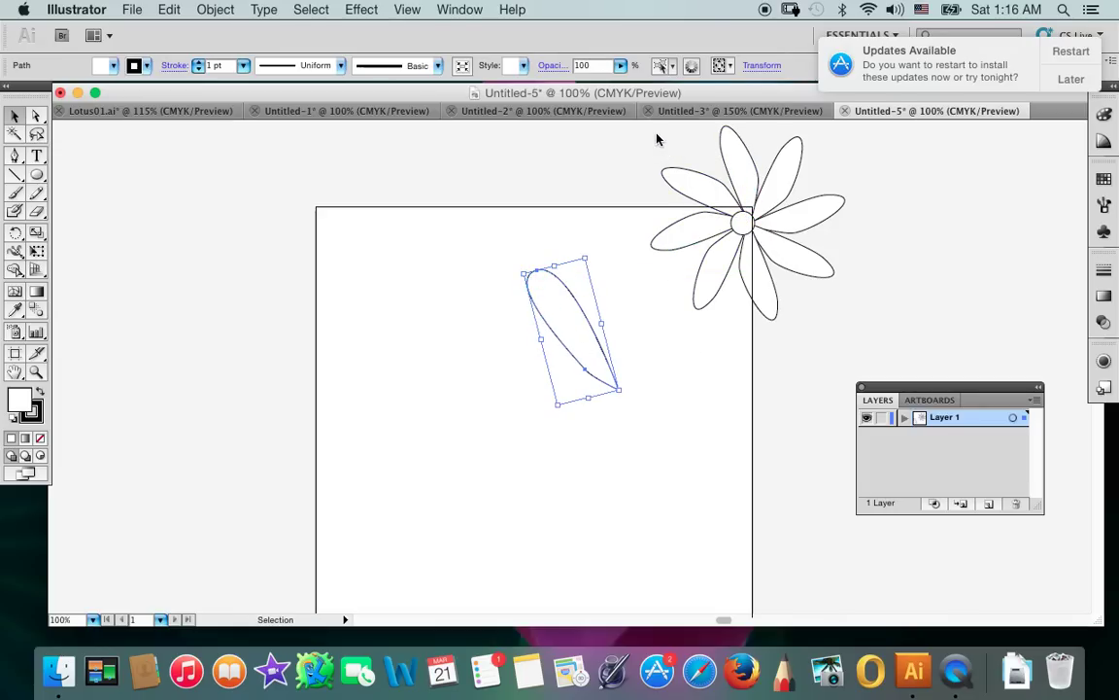
left_click_drag(655, 133, 827, 301)
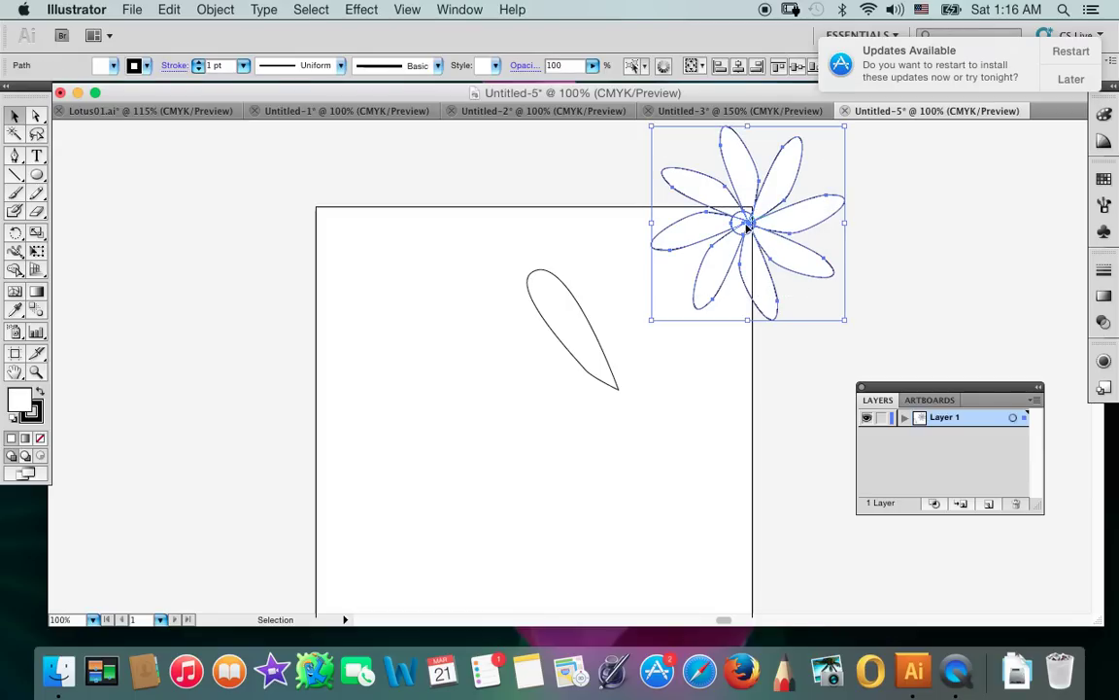
Step: Move the flower down-left into the artboard's lower half and nudge its centre circle
mouse_move(747, 225)
left_mouse_down()
mouse_move(634, 410)
mouse_move(542, 476)
left_mouse_up()
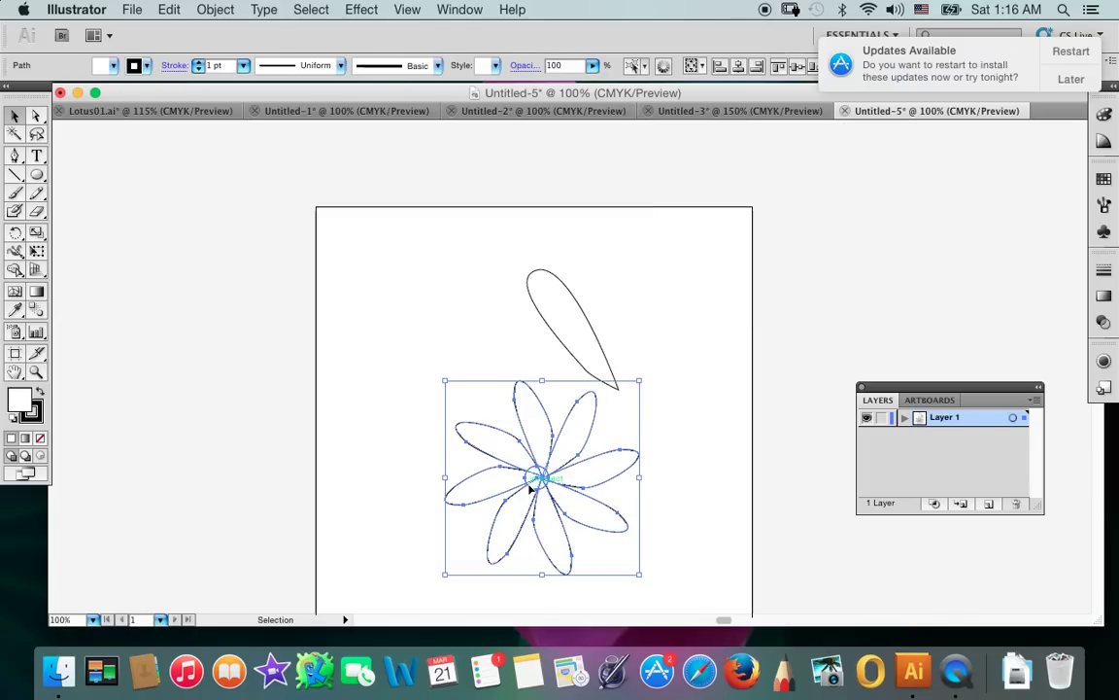
left_click(449, 552)
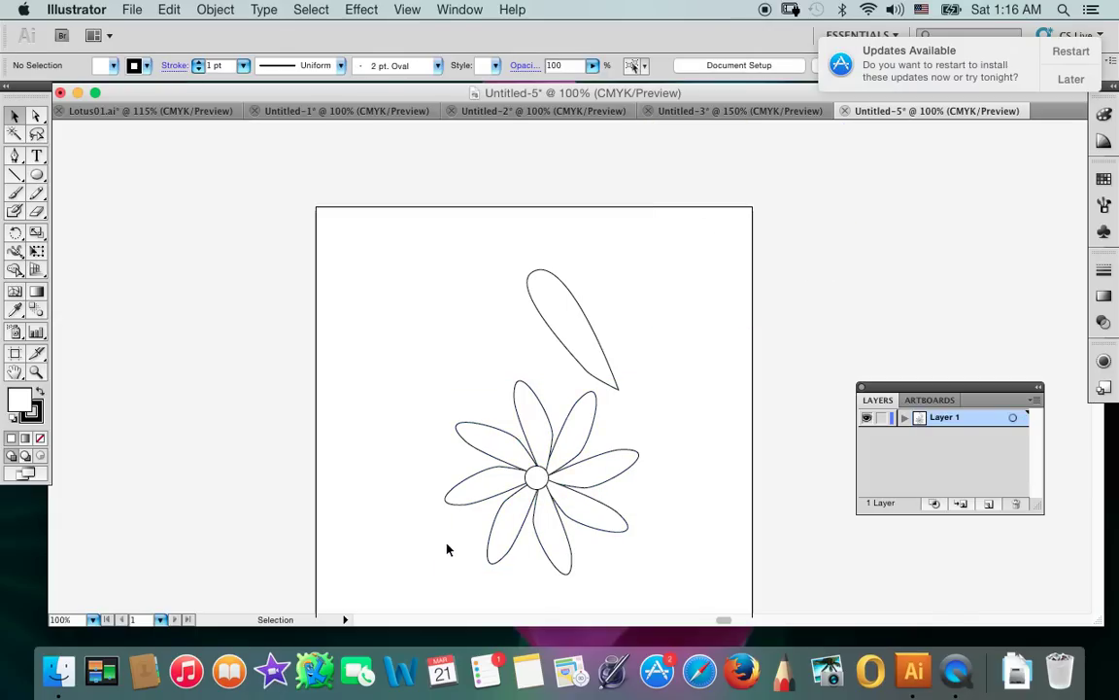
left_click(537, 481)
left_click_drag(539, 481, 547, 480)
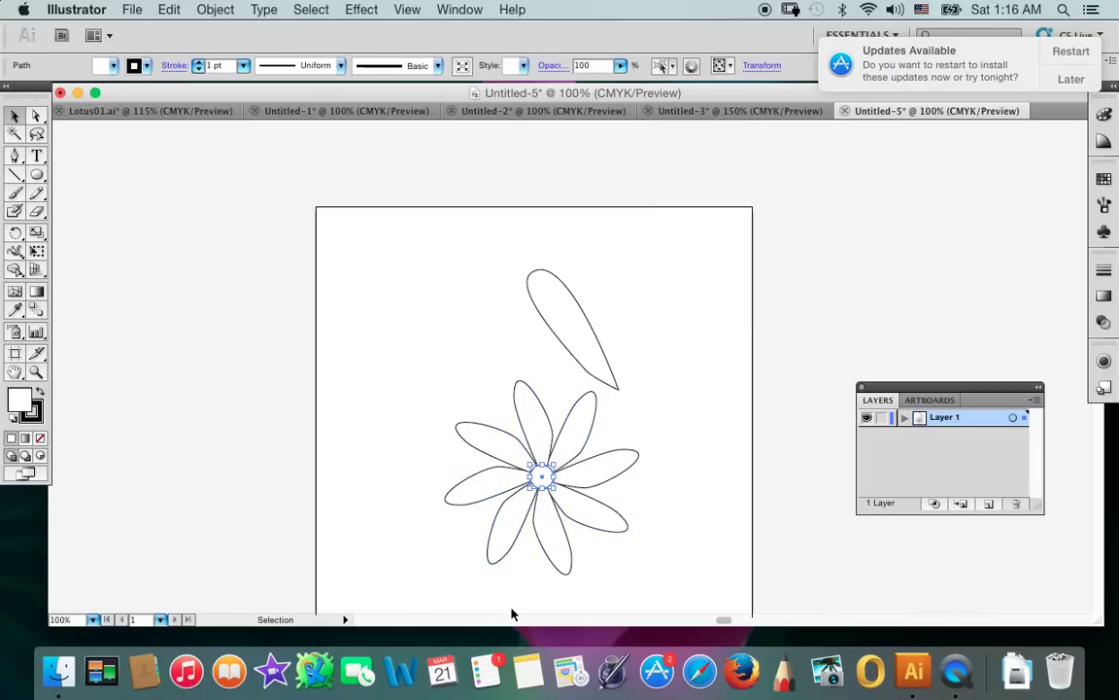
Step: Lay the loose petal across the flower's upper-left with its tip at the centre circle
left_click(686, 434)
left_click_drag(576, 342, 497, 420)
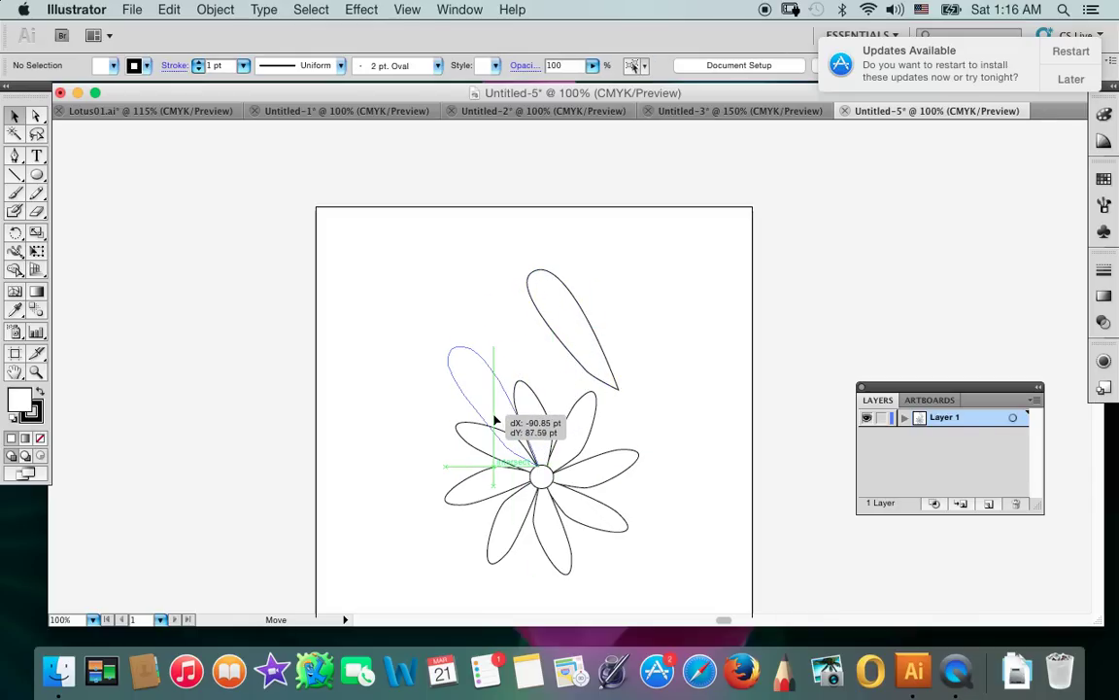
left_click_drag(497, 420, 503, 428)
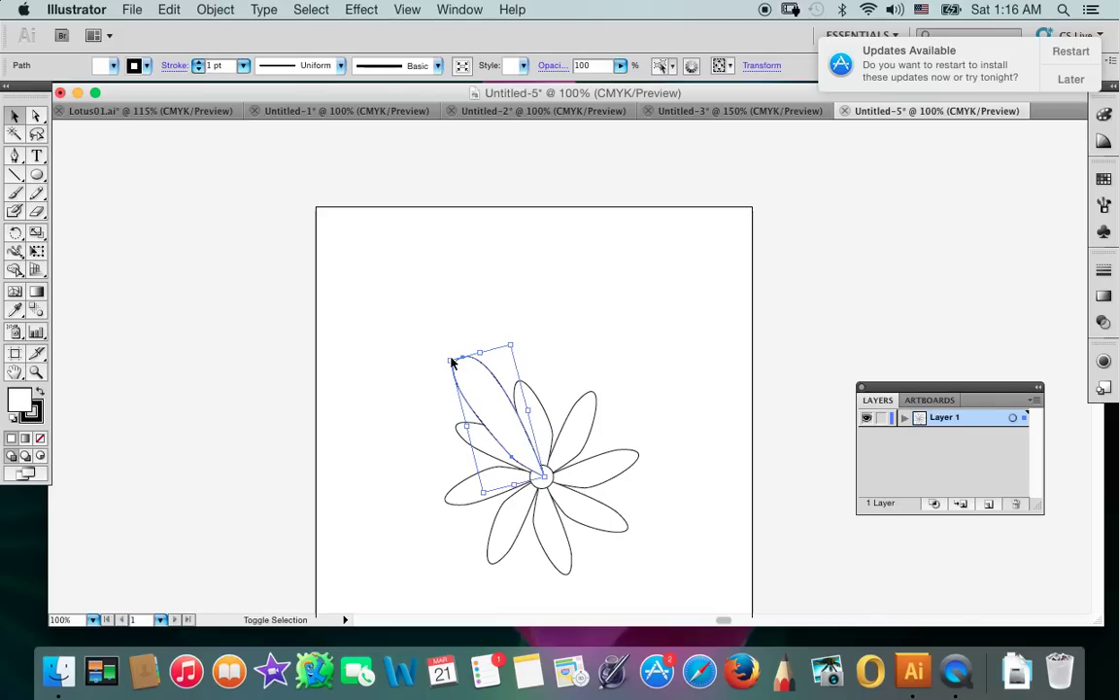
Step: Narrow the upper-left petal, turn it about 11° more upright and shift it right so its tip meets the centre
left_click_drag(450, 360, 461, 372)
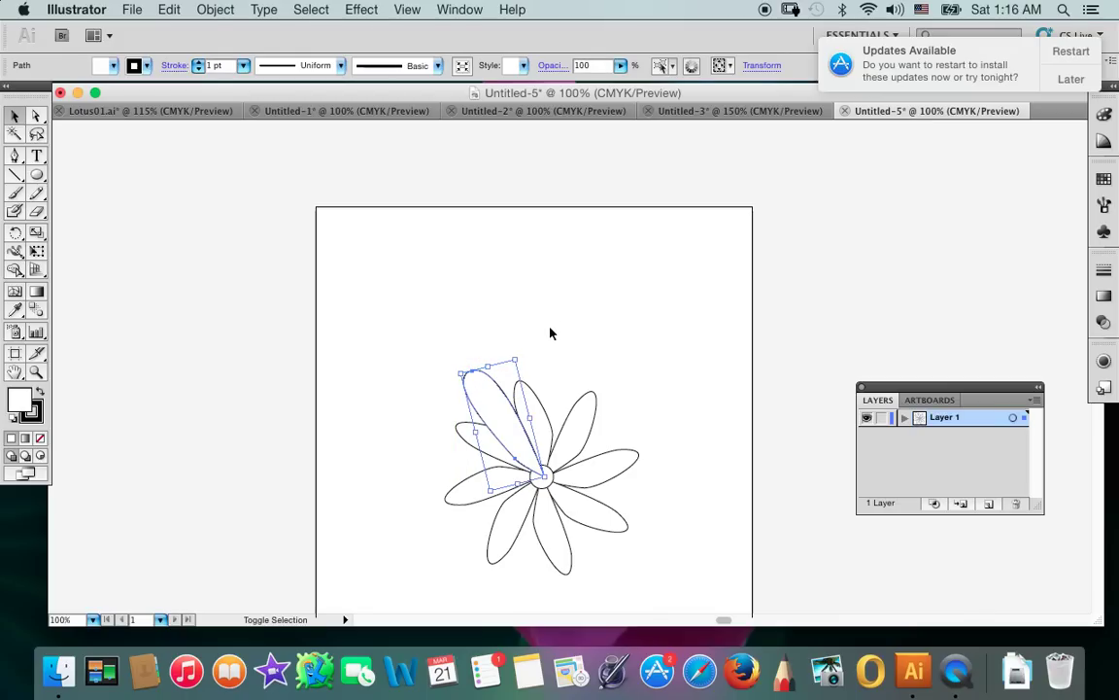
left_click_drag(511, 445, 497, 444)
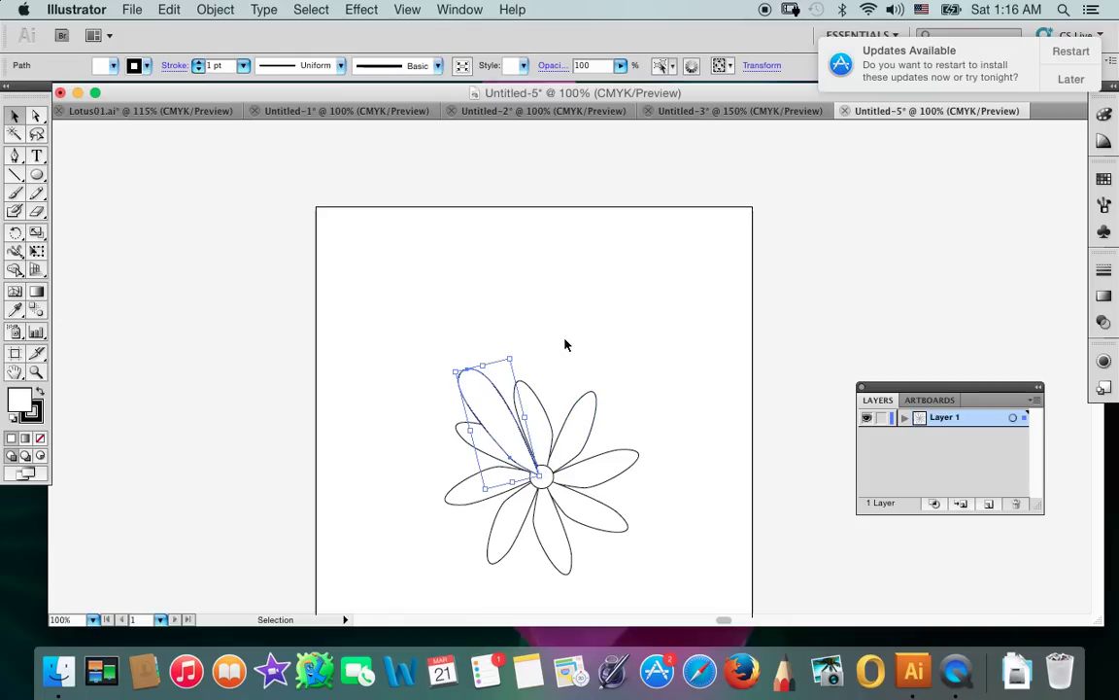
left_click_drag(452, 367, 451, 372)
left_click_drag(451, 372, 466, 385)
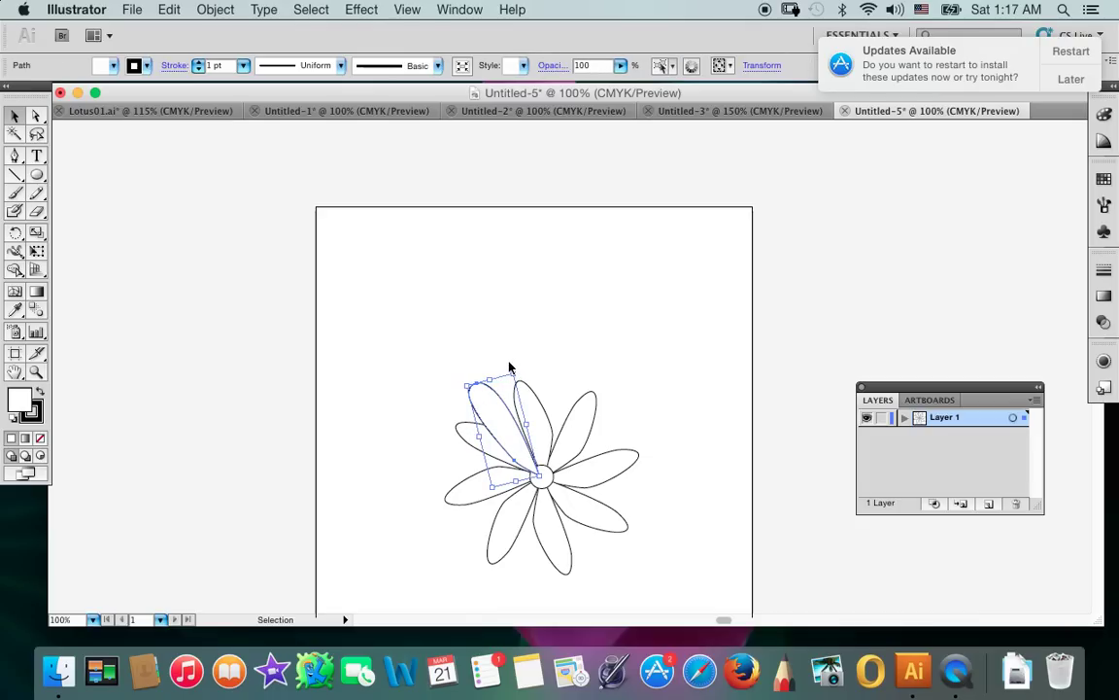
left_click_drag(505, 372, 507, 369)
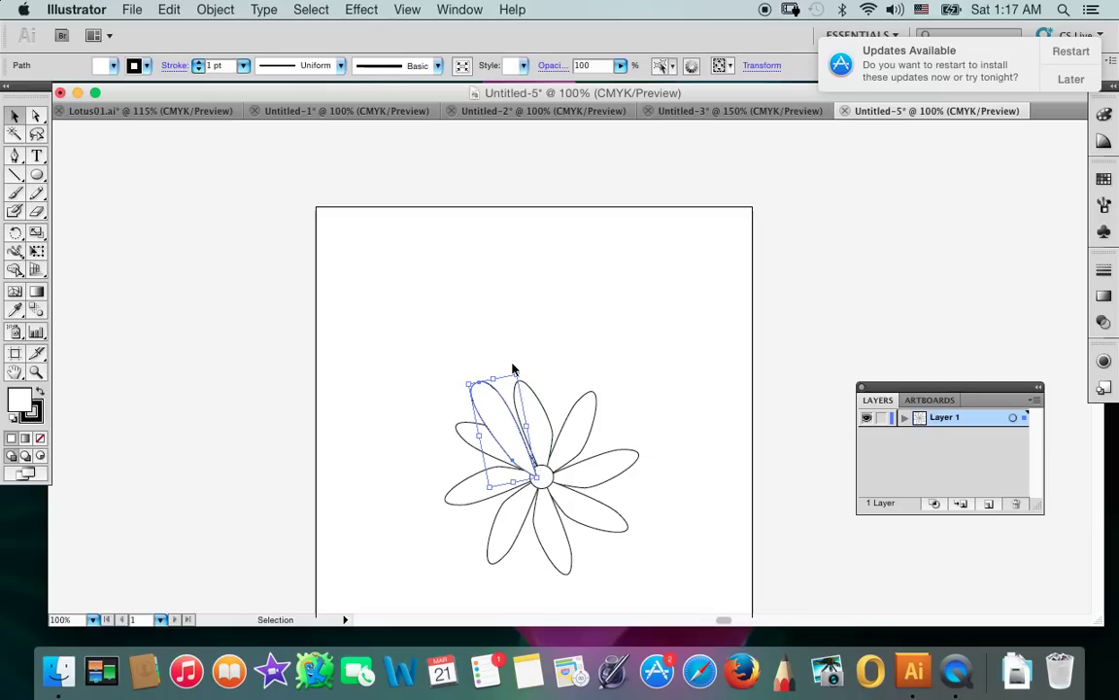
left_click_drag(506, 422, 509, 420)
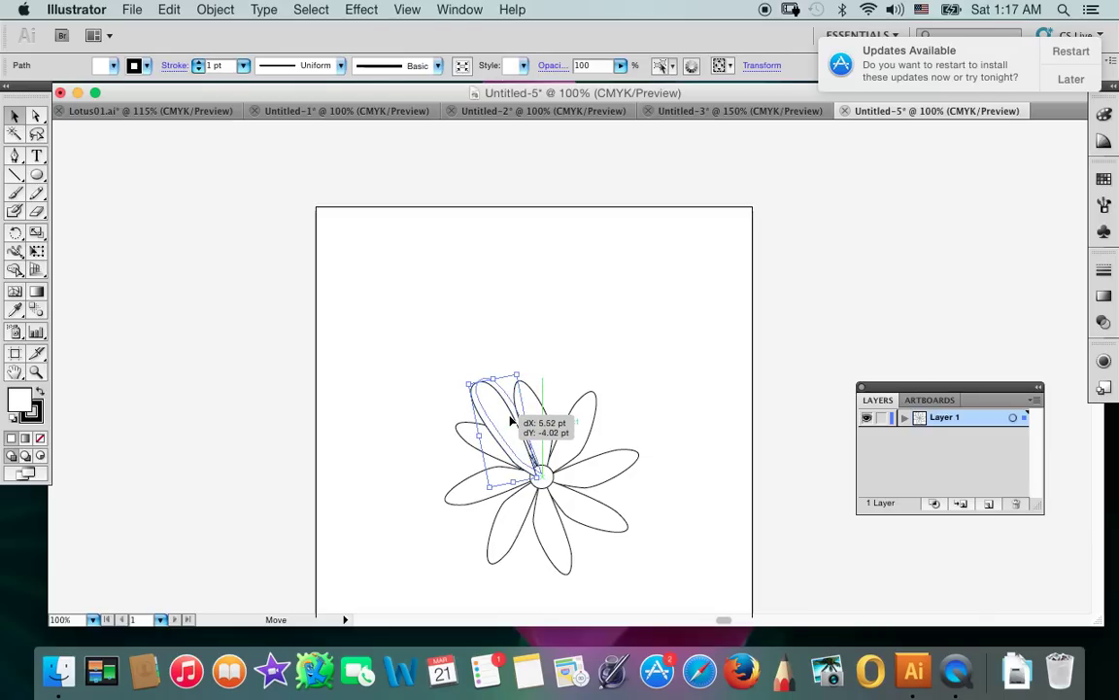
left_click_drag(508, 420, 508, 420)
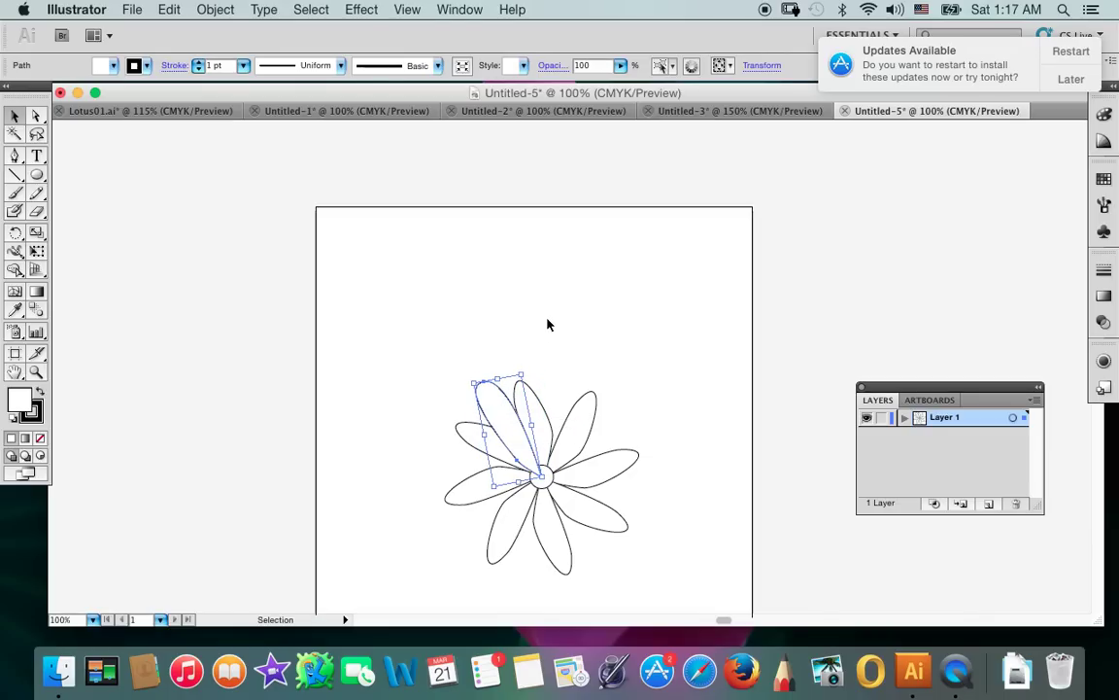
left_click(574, 325)
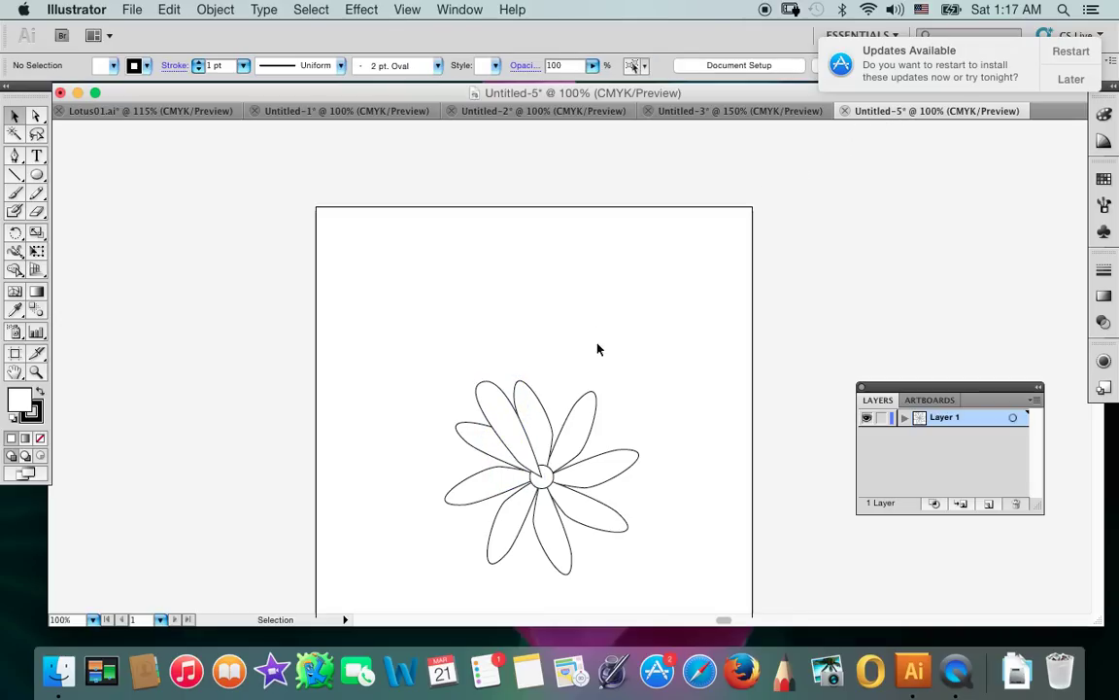
Step: Create a new red Layer 2 from the Layers panel menu
left_click(516, 425)
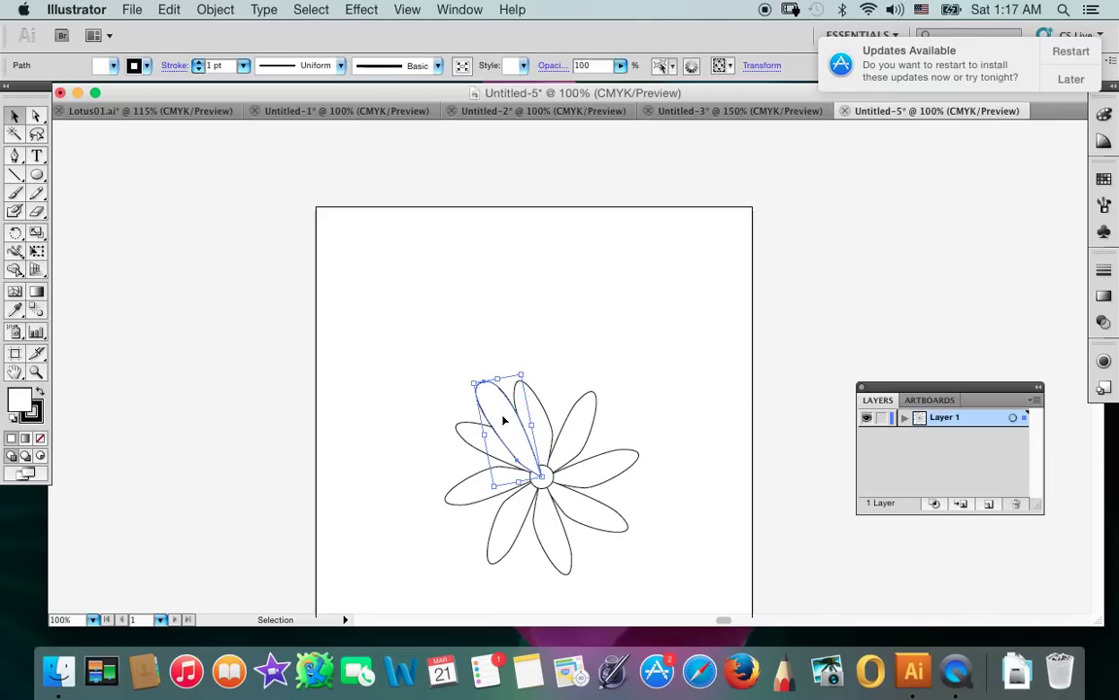
key("BackSpace")
key("super+z")
left_click(1032, 399)
left_click(918, 213)
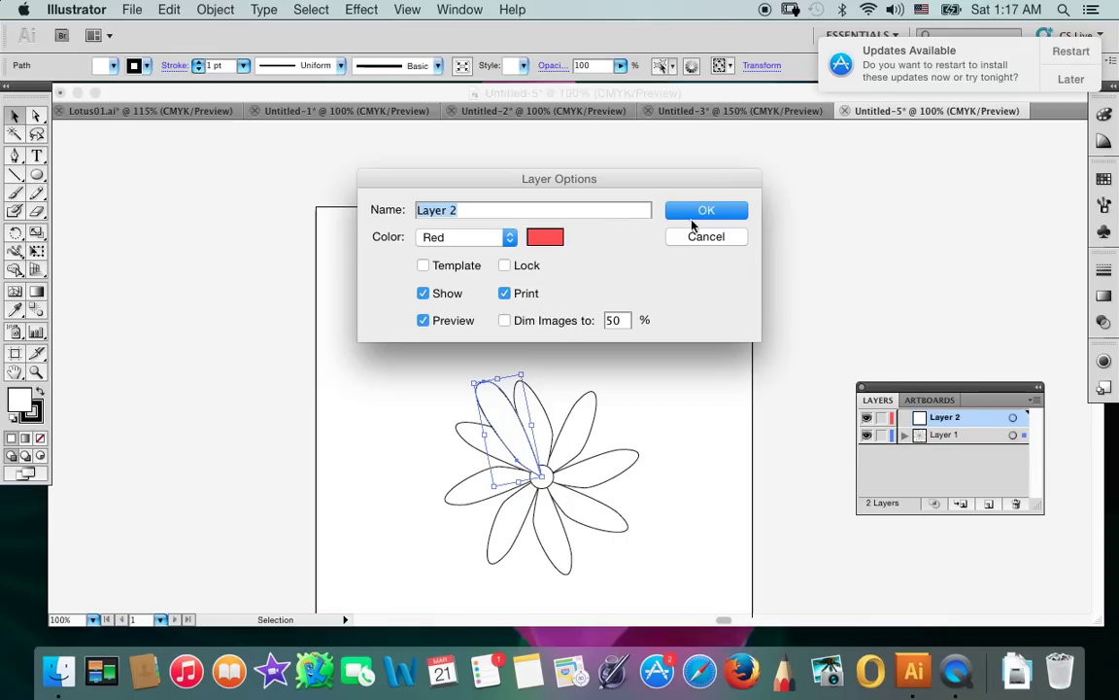
left_click(706, 214)
Step: Cut and paste the petal onto Layer 2 over the original, then nest Layer 1 inside Layer 2
left_click_drag(576, 406, 545, 412)
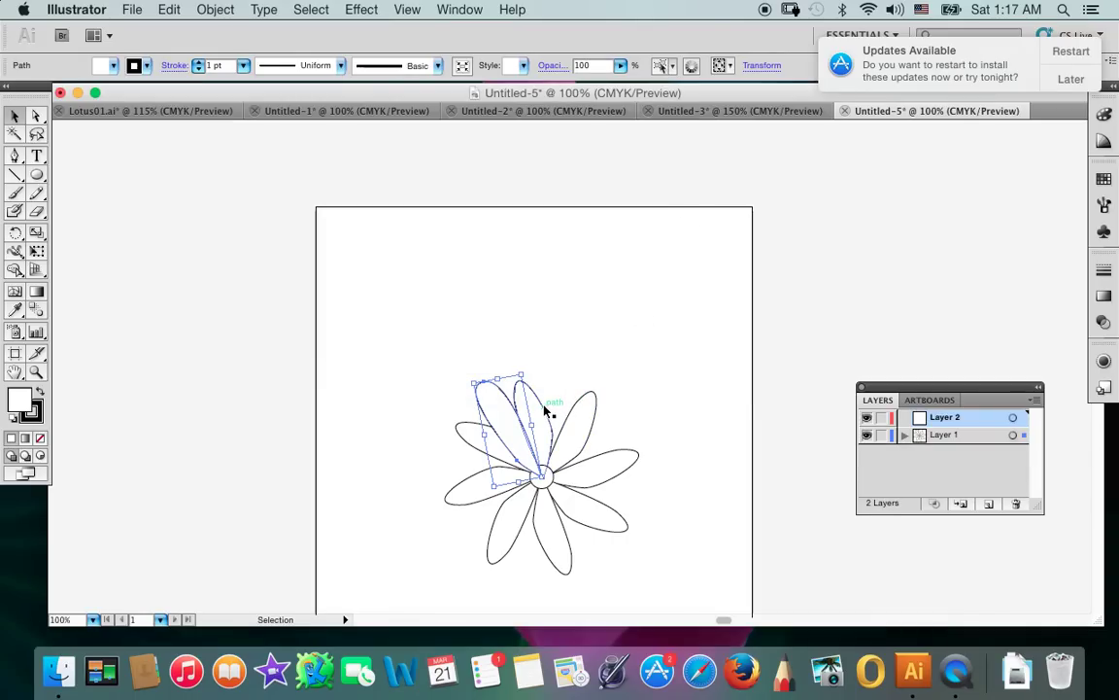
key("super+x")
key("super+v")
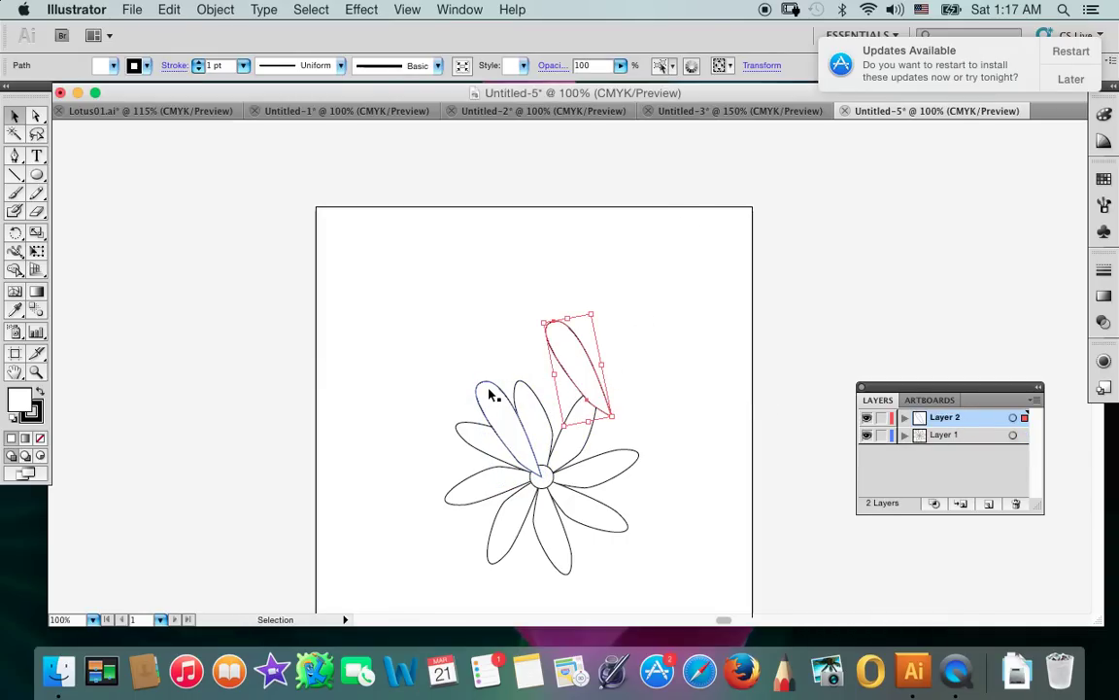
left_click_drag(491, 391, 483, 386)
left_click_drag(577, 353, 523, 412)
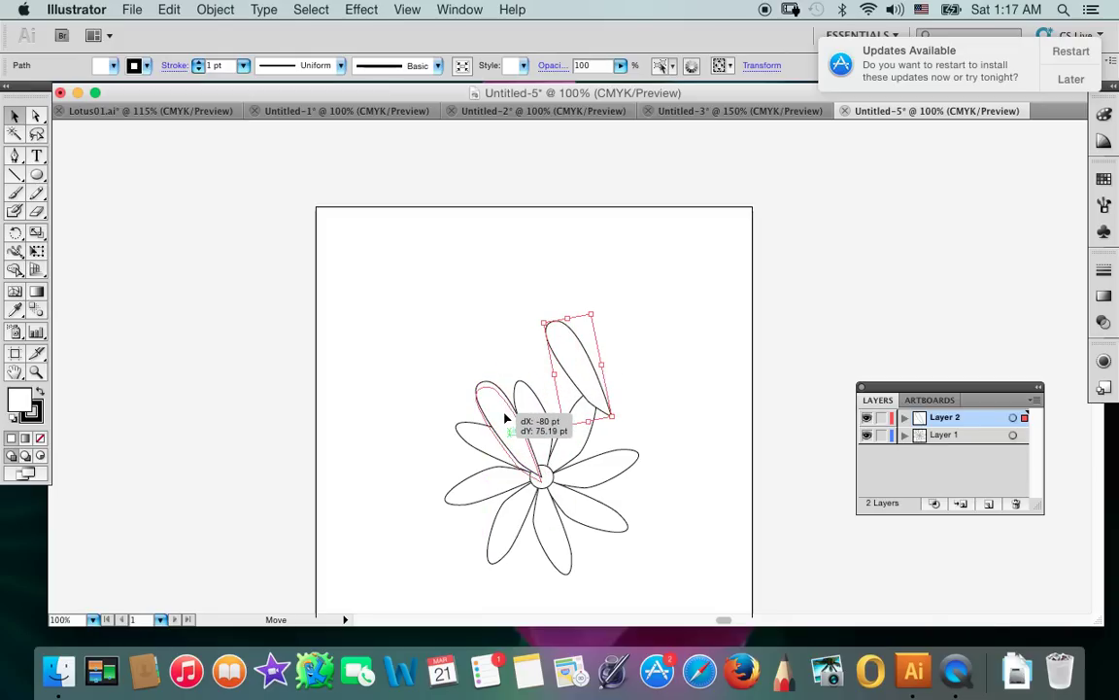
left_click_drag(506, 412, 509, 414)
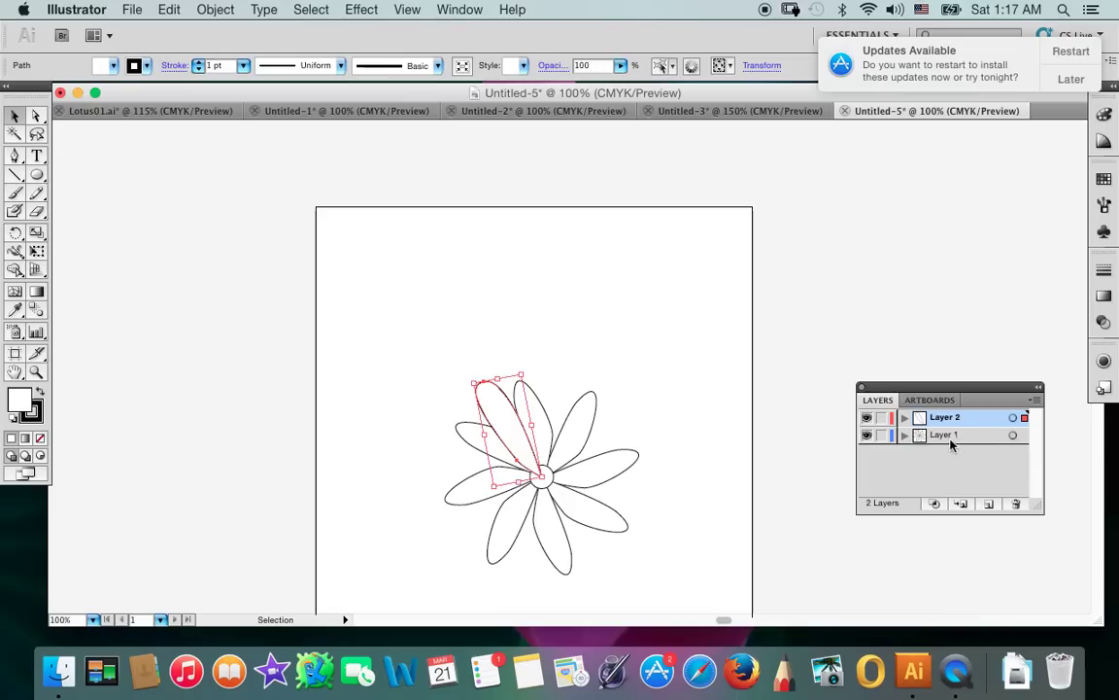
left_click(922, 434)
left_click_drag(921, 435, 942, 418)
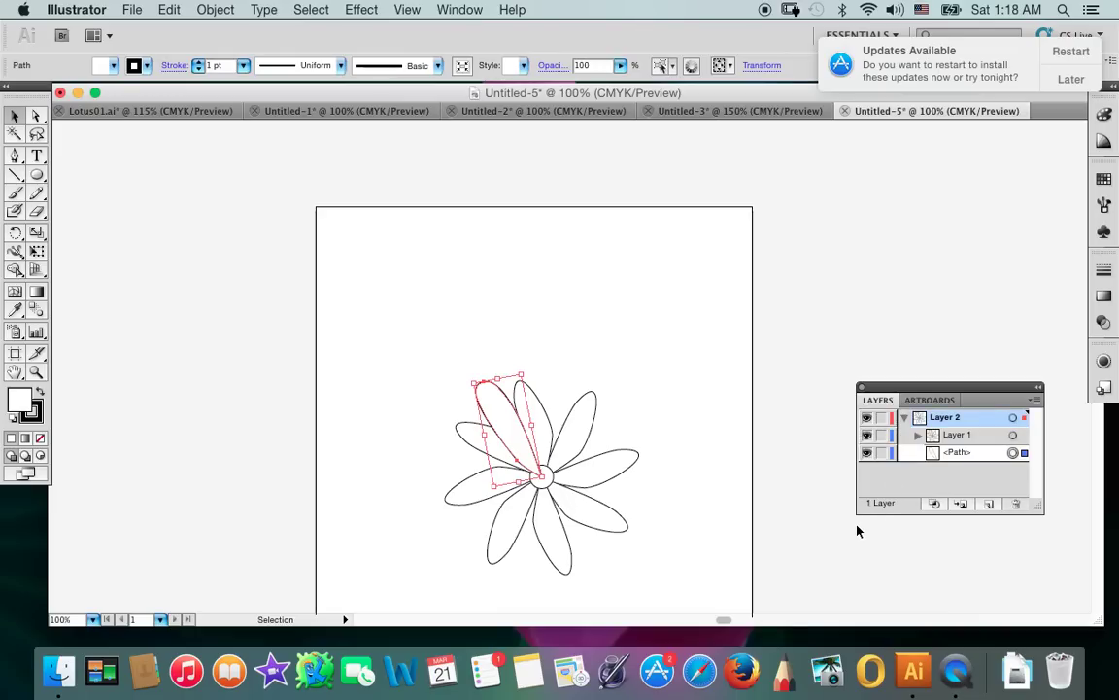
Step: Shrink the upper-left petal on Layer 1 from its top-left handle, then make Layer 2 active
left_click(642, 350)
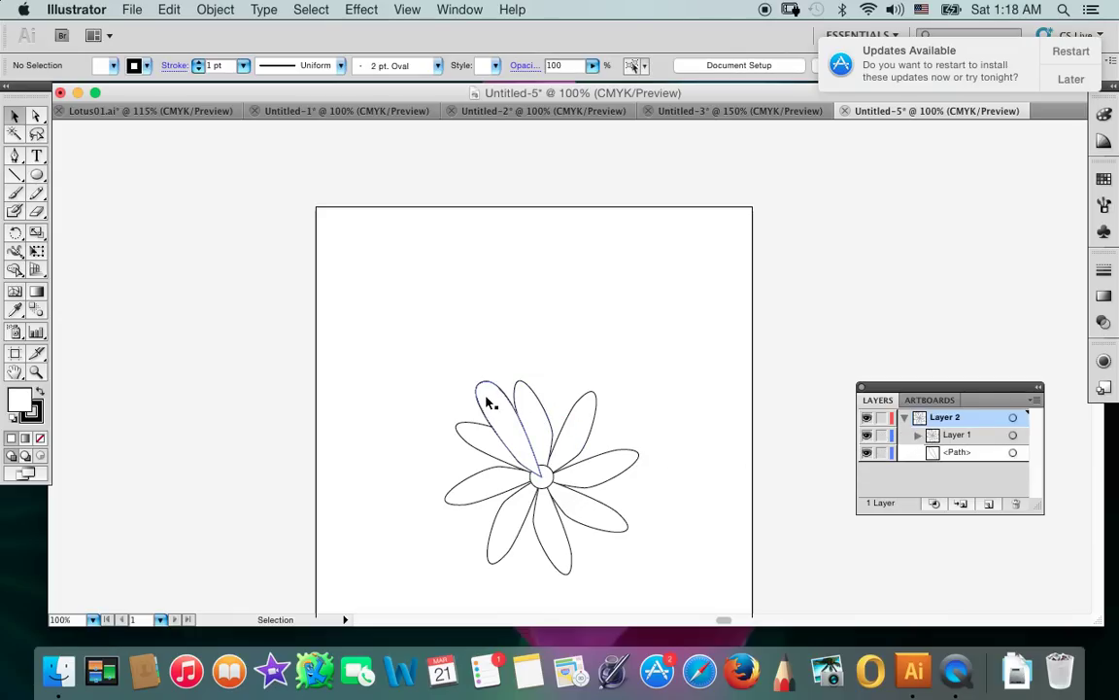
left_click_drag(490, 385, 487, 386)
left_click(488, 385)
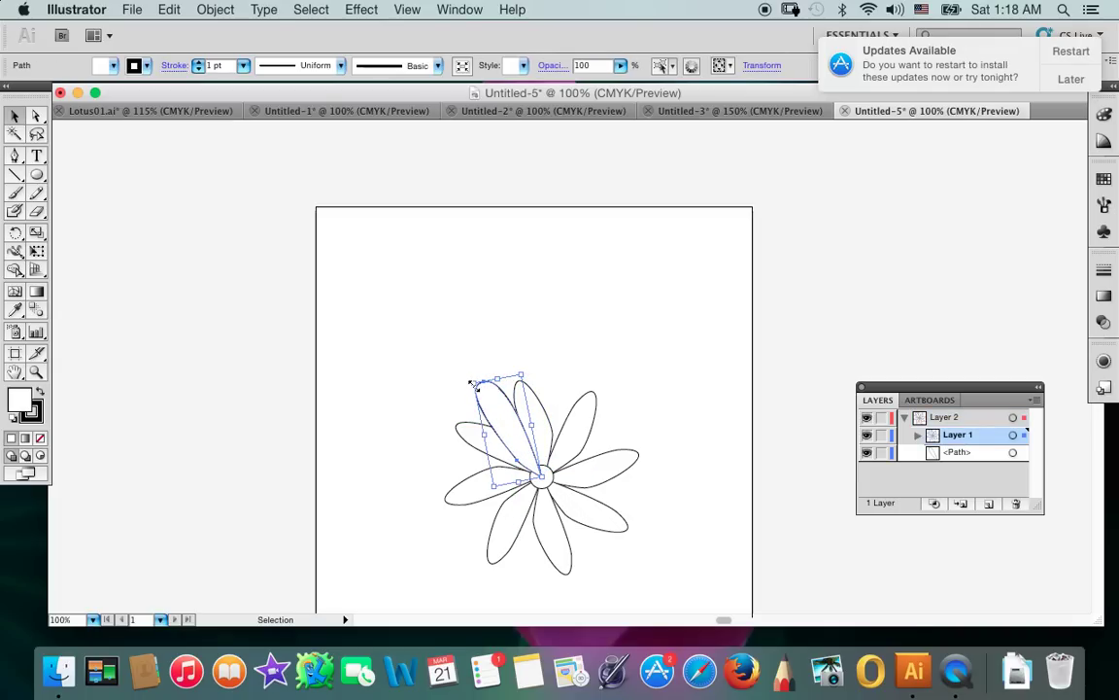
left_click_drag(472, 380, 479, 392)
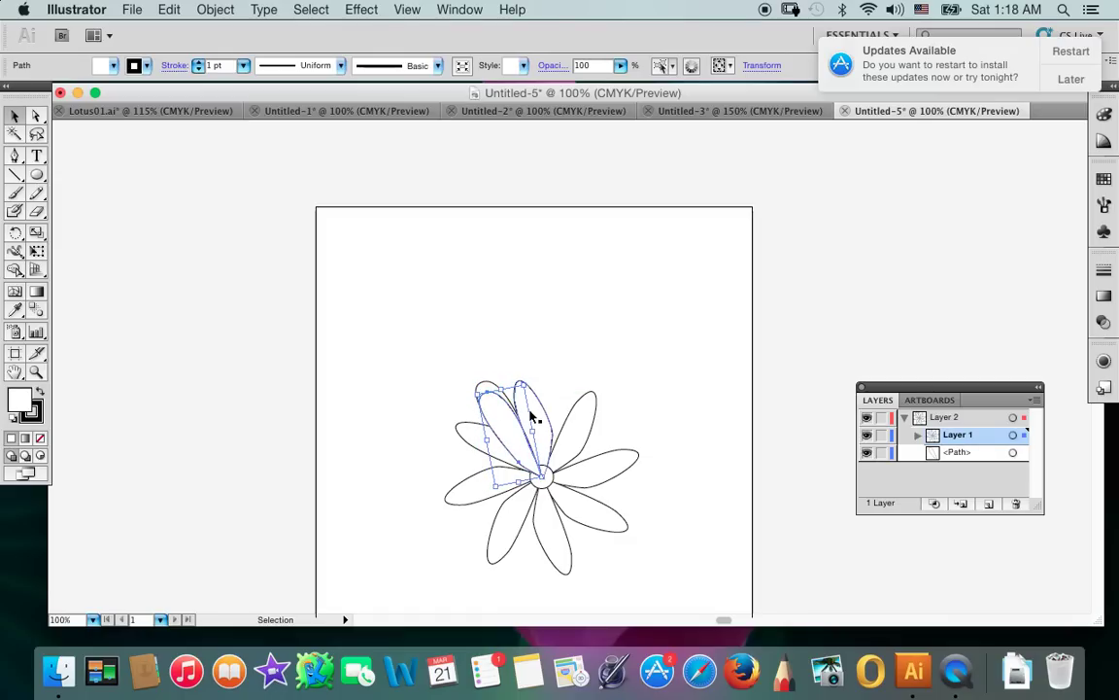
left_click_drag(479, 393, 493, 382)
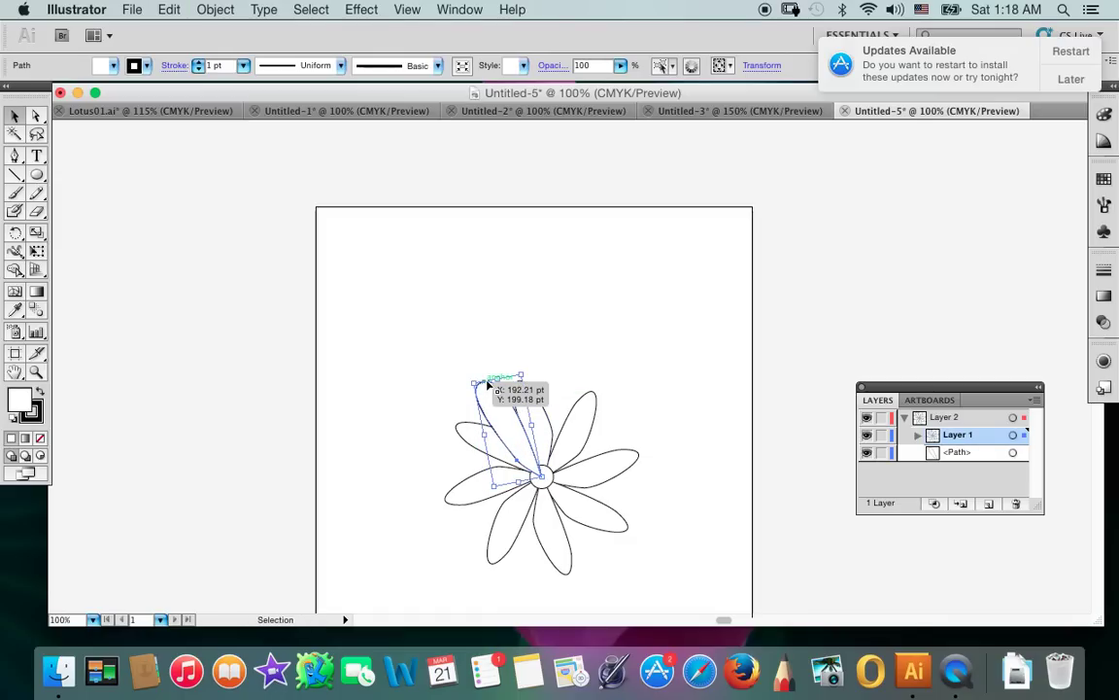
left_click_drag(475, 382, 490, 404)
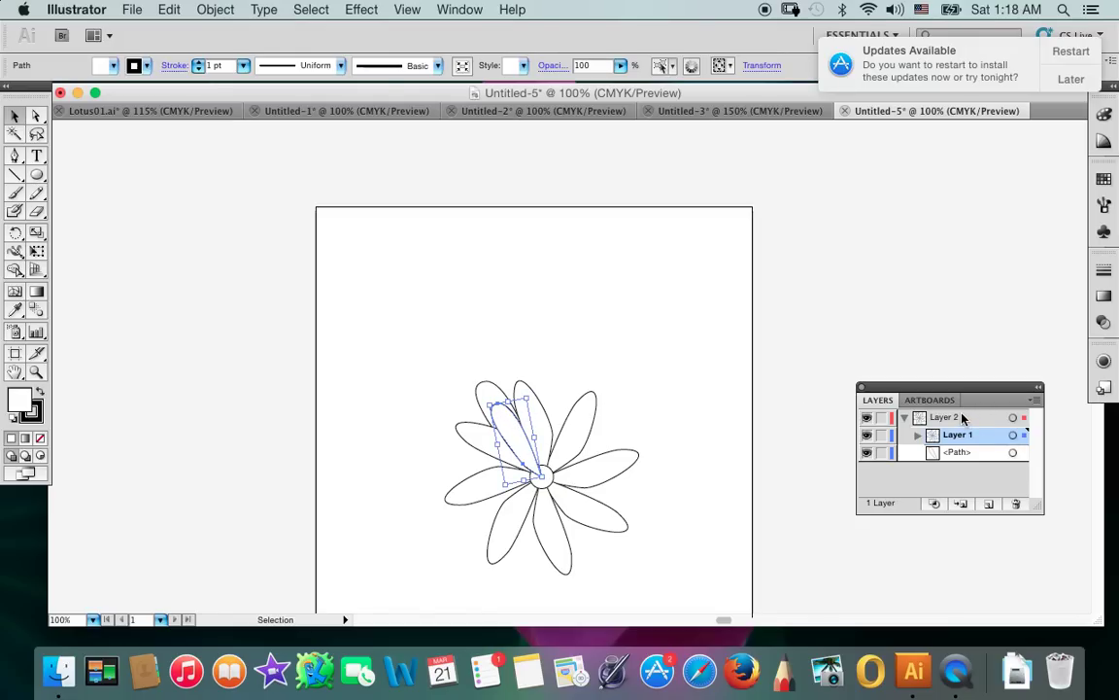
left_click(965, 418)
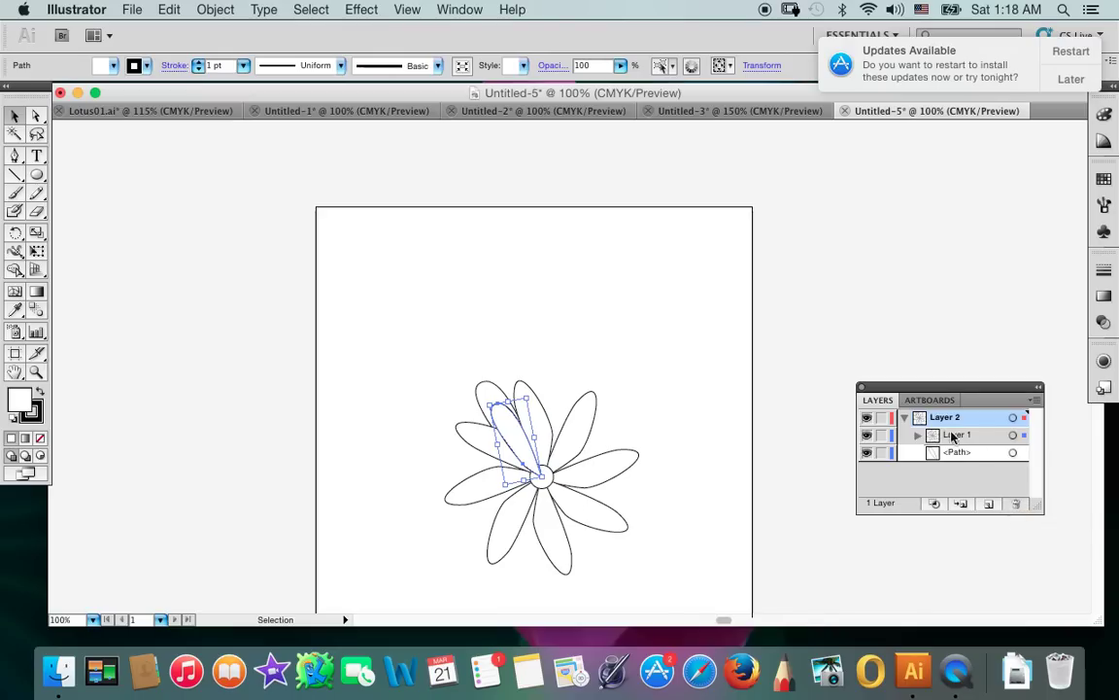
Step: Toggle Layer 2's visibility and outline view, then make Layer 1 active
left_click(868, 417)
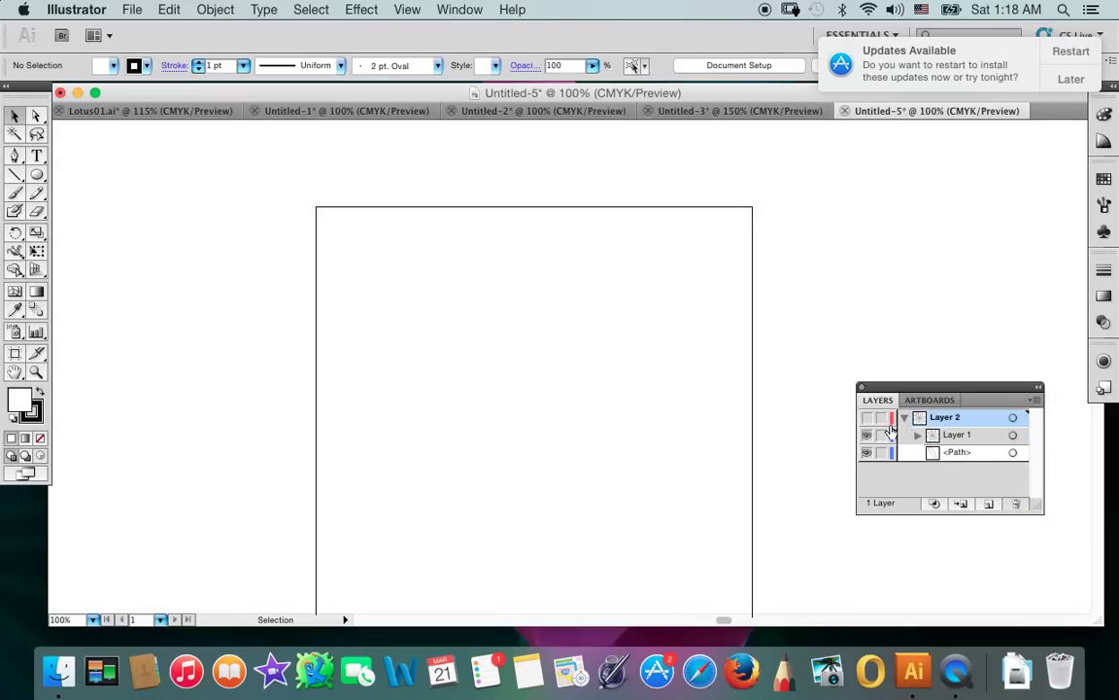
key("ctrl+y")
left_click(867, 416)
key("ctrl+y")
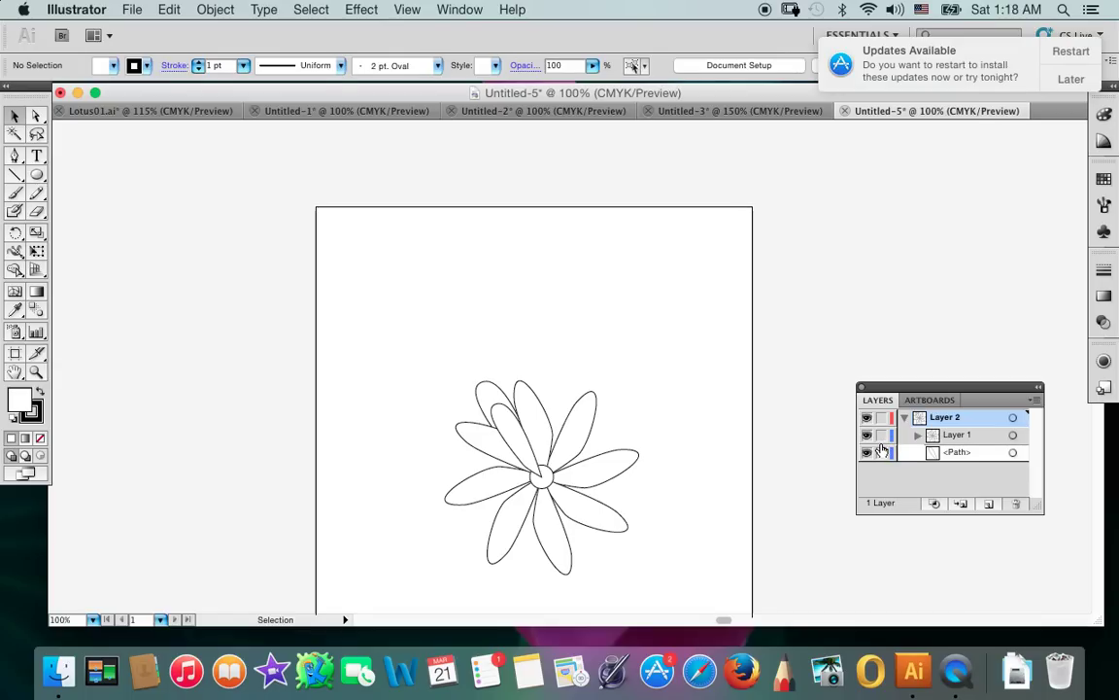
left_click(950, 434)
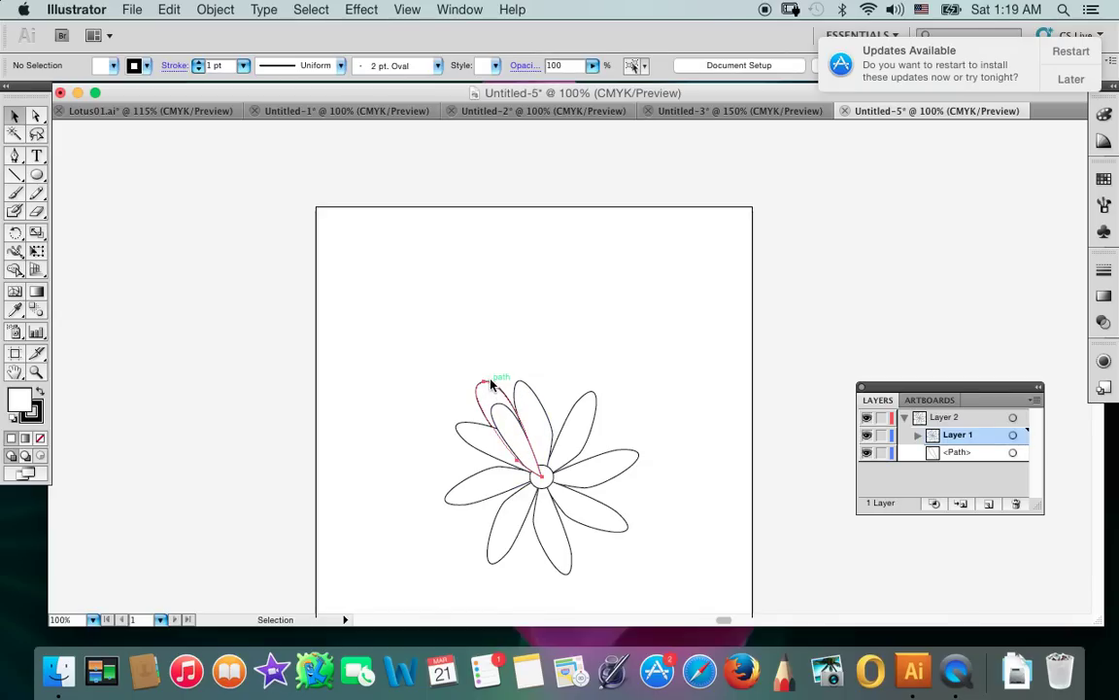
Step: Delete the top-left petal and try removing Layer 2 in the Layers panel
left_click(496, 386)
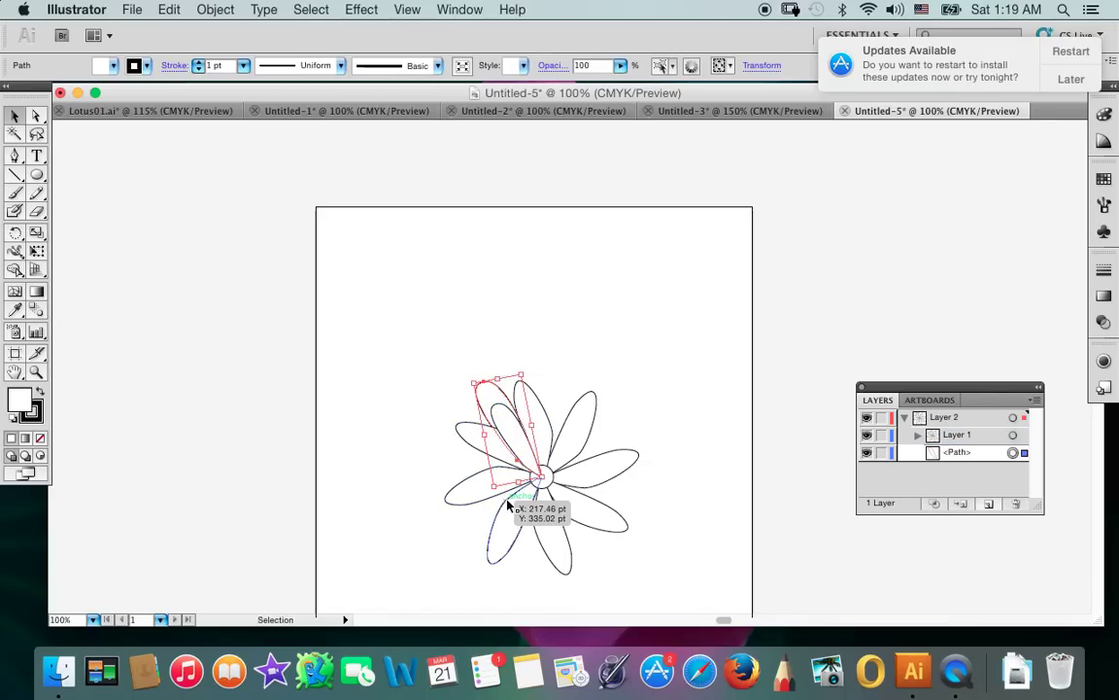
key("Delete")
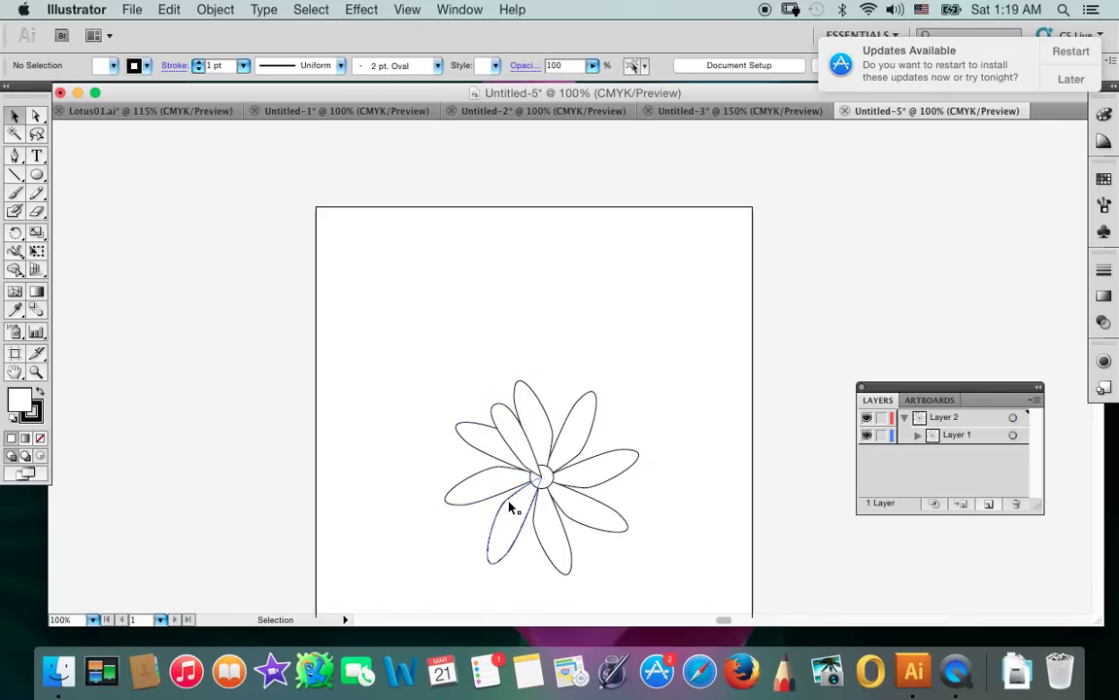
left_click(947, 417)
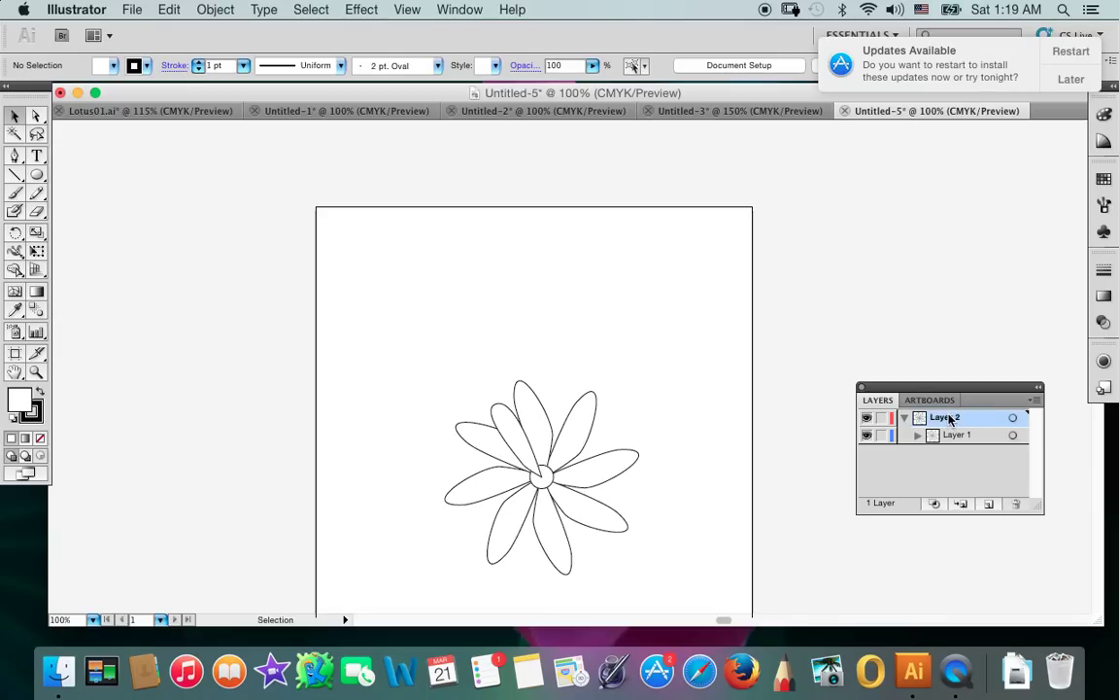
left_click(935, 434)
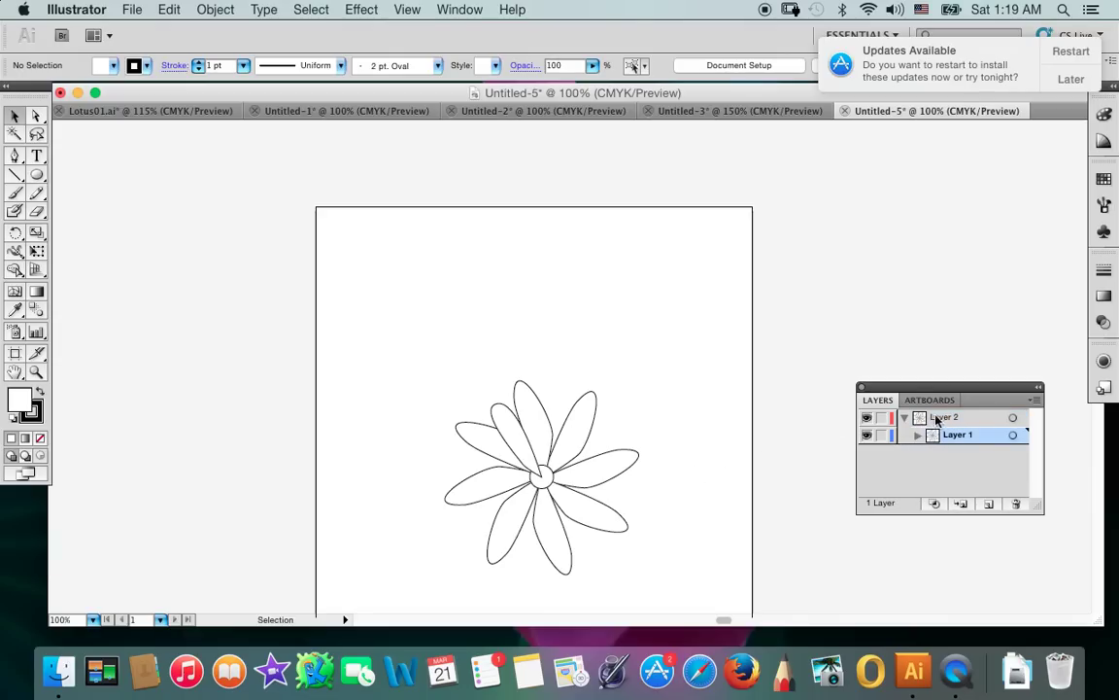
left_click(1013, 418)
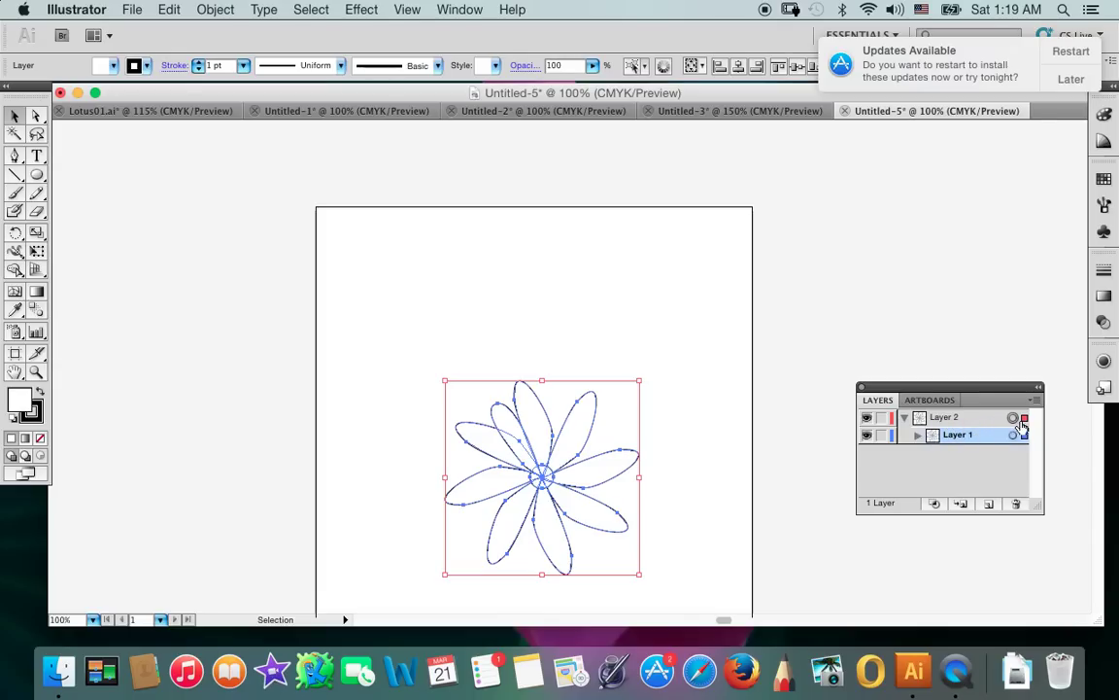
left_click_drag(979, 421, 1018, 505)
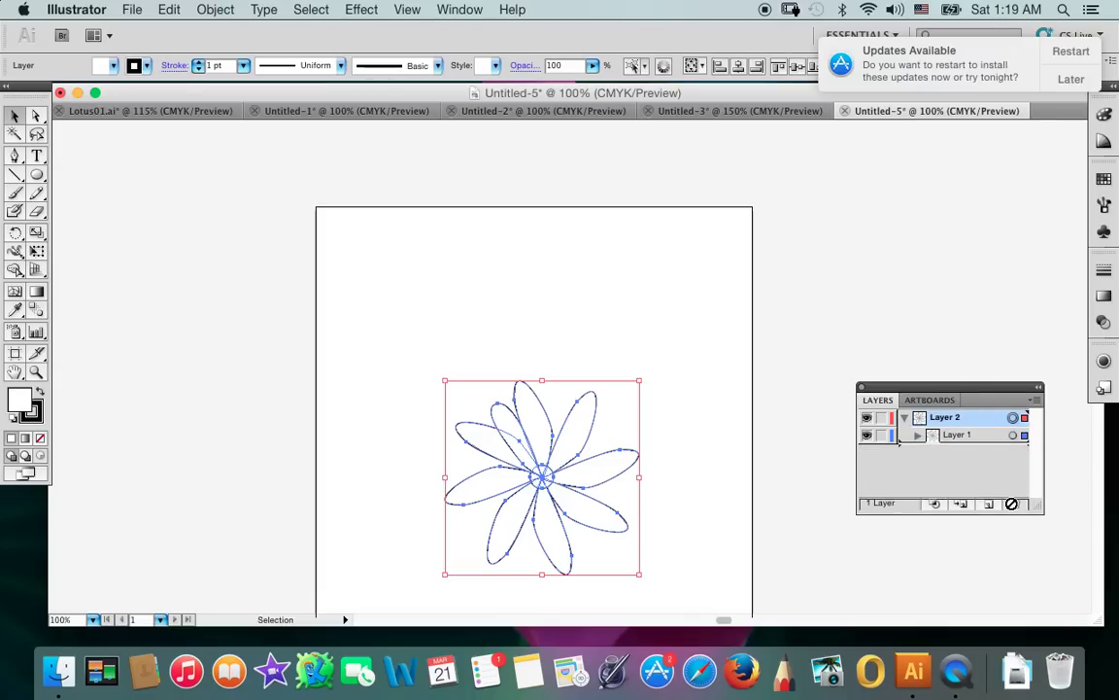
left_click_drag(1018, 504, 1015, 503)
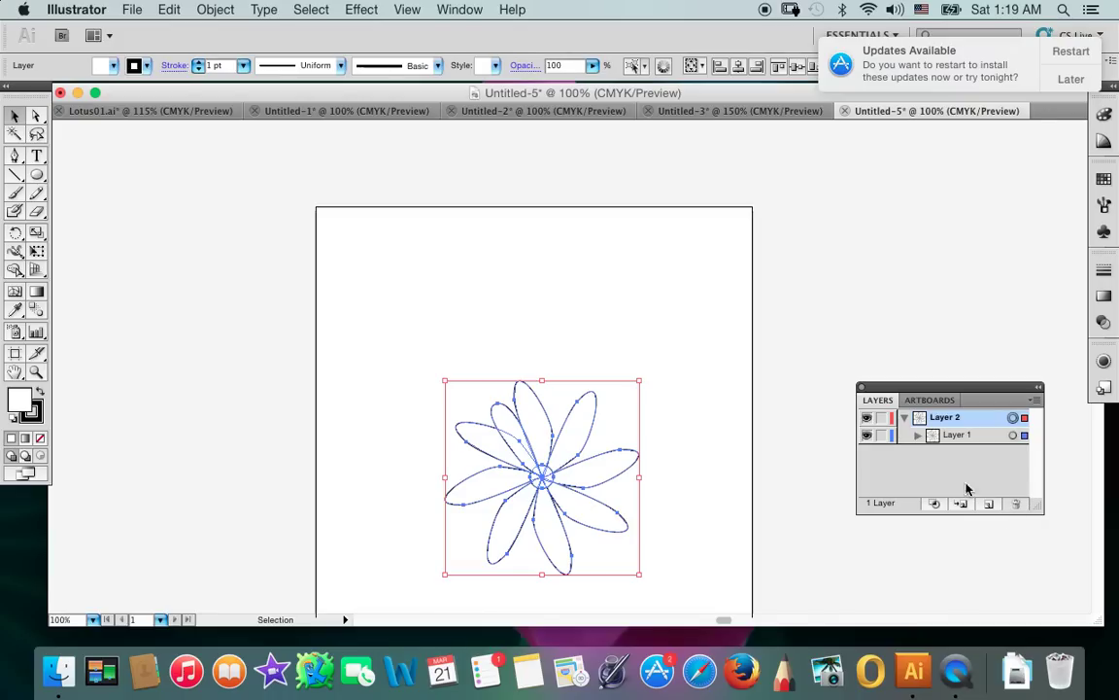
left_click(616, 301)
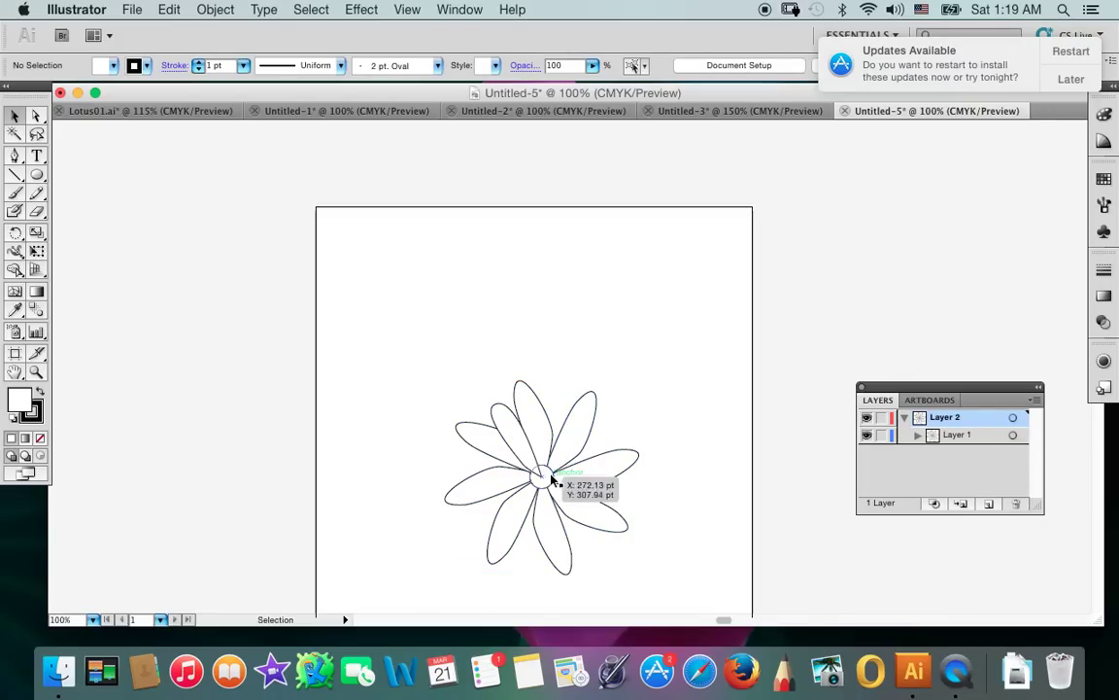
Step: Copy a single flower petal and paste it as a separate copy above the flower
left_click(503, 411)
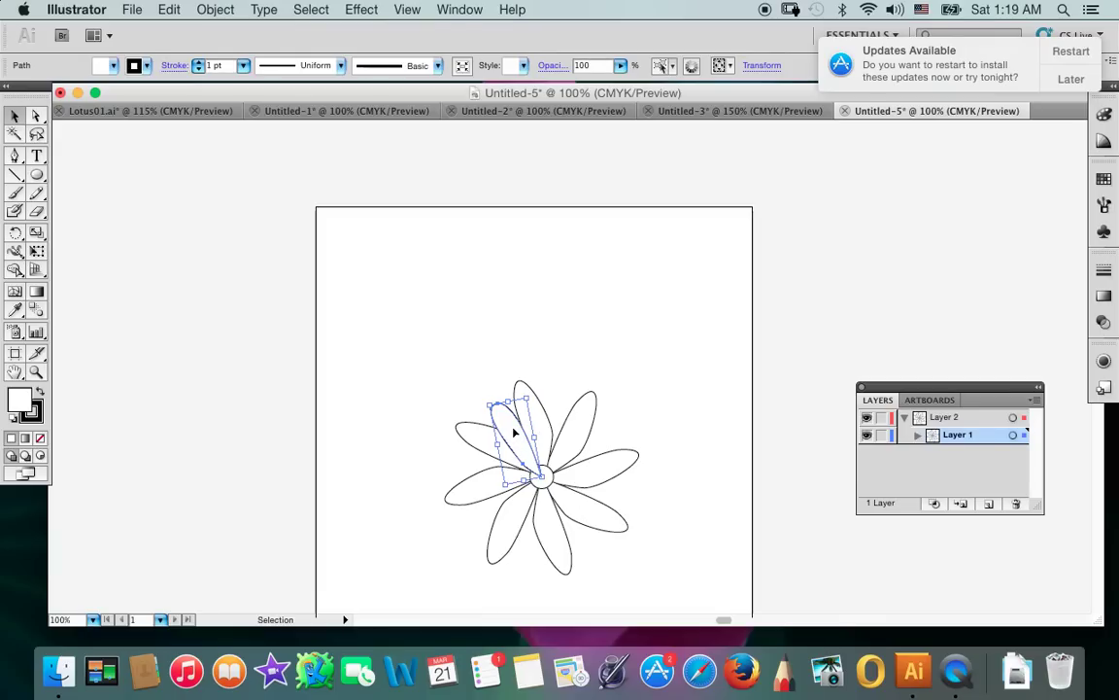
key("super+z")
key("super+shift+z")
left_click(380, 257)
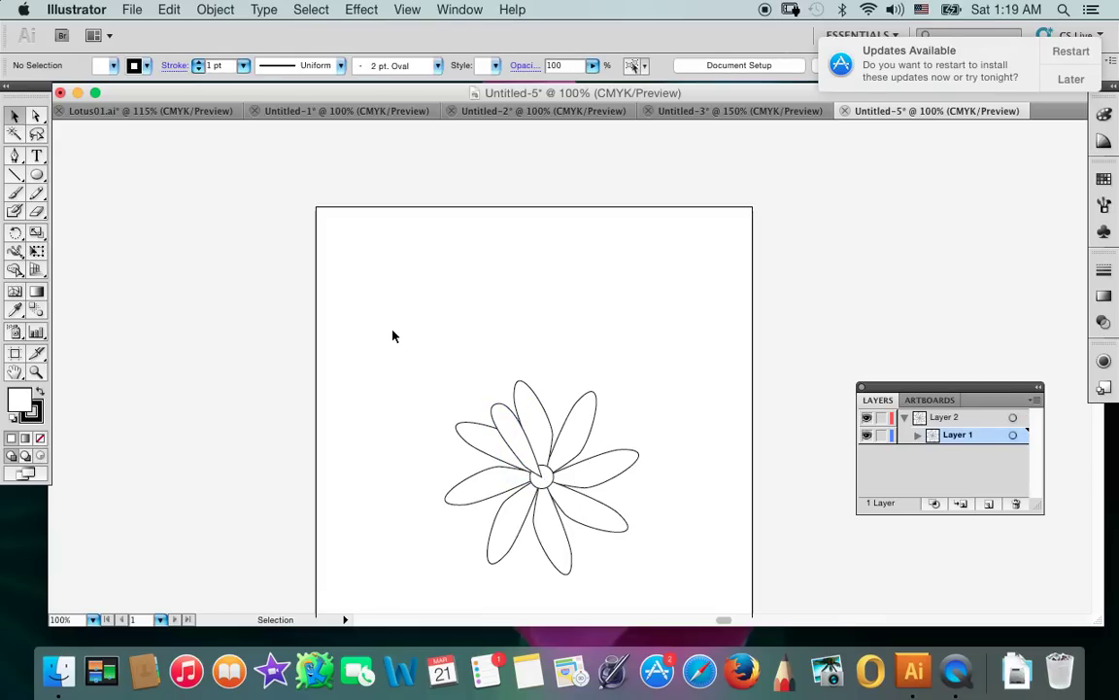
key("super+v")
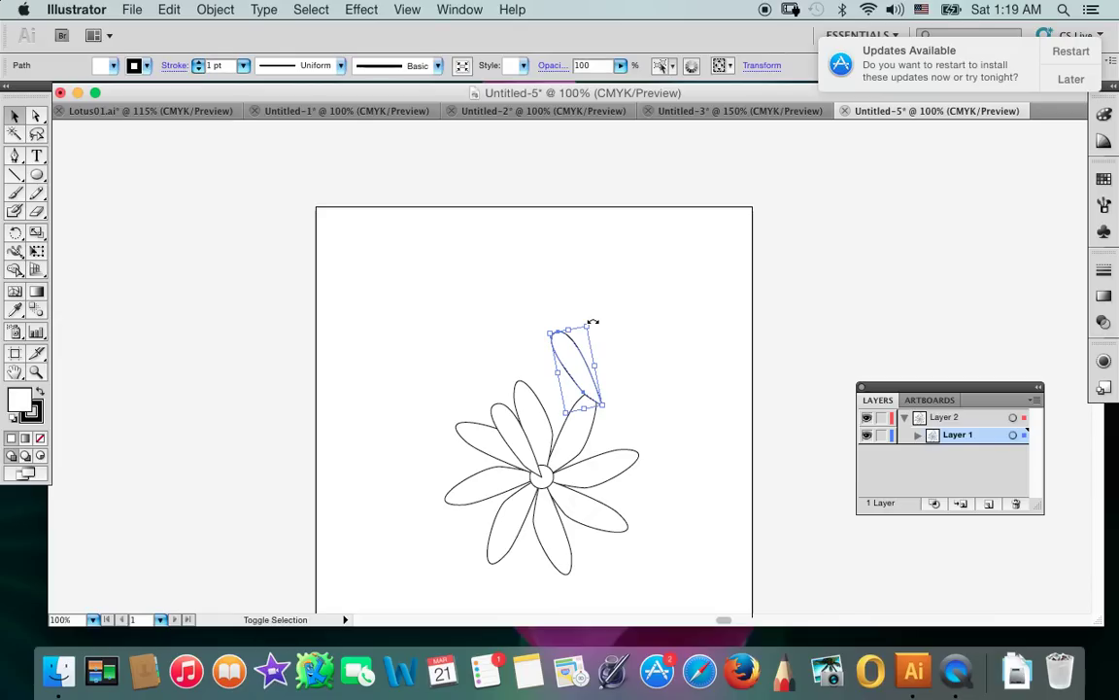
Step: Rotate the pasted petal around its base to a new angle, undoing the first attempt
mouse_move(593, 322)
left_mouse_down()
mouse_move(613, 331)
mouse_move(598, 335)
left_mouse_up()
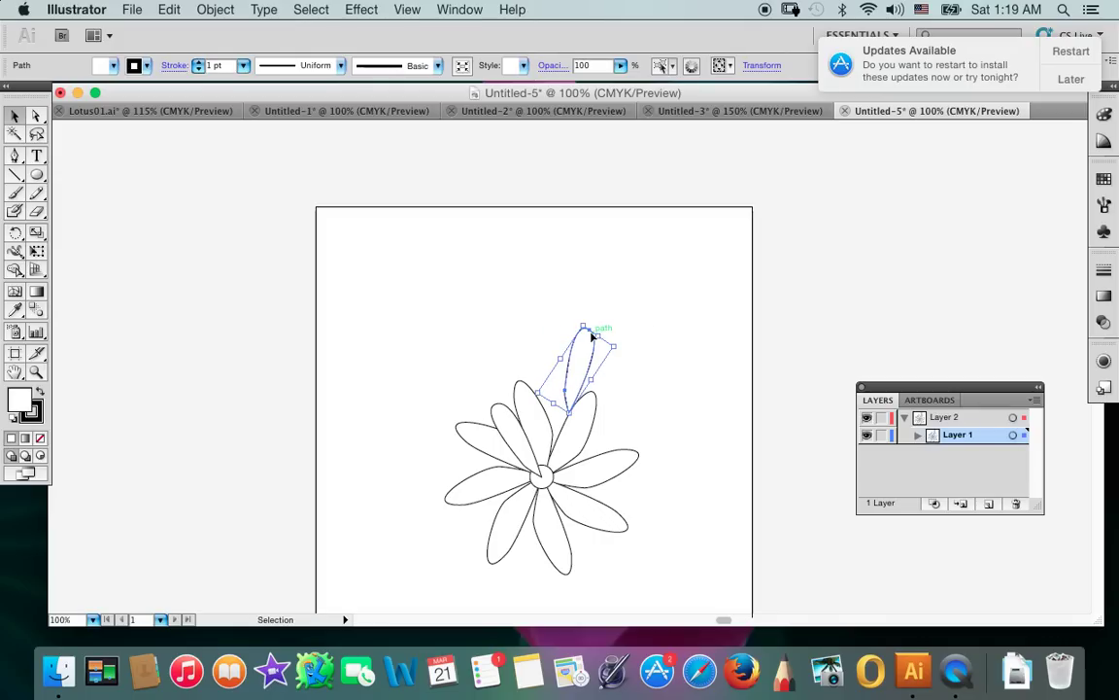
left_click_drag(592, 335, 592, 336)
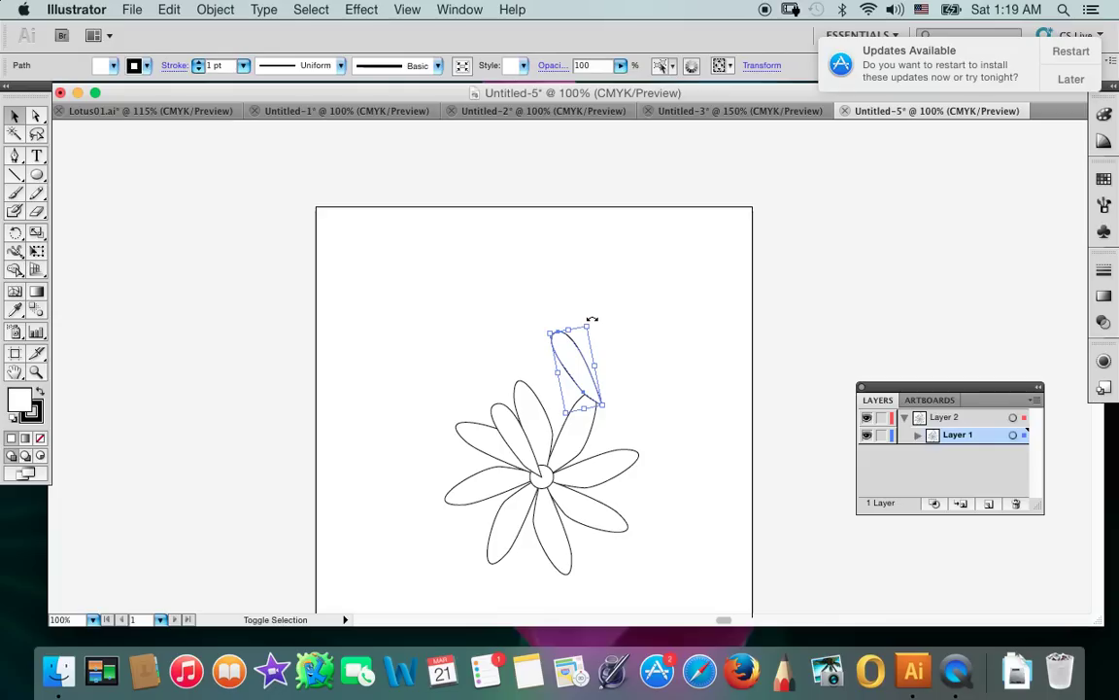
mouse_move(591, 319)
left_mouse_down()
mouse_move(616, 339)
mouse_move(626, 376)
mouse_move(619, 348)
left_mouse_up()
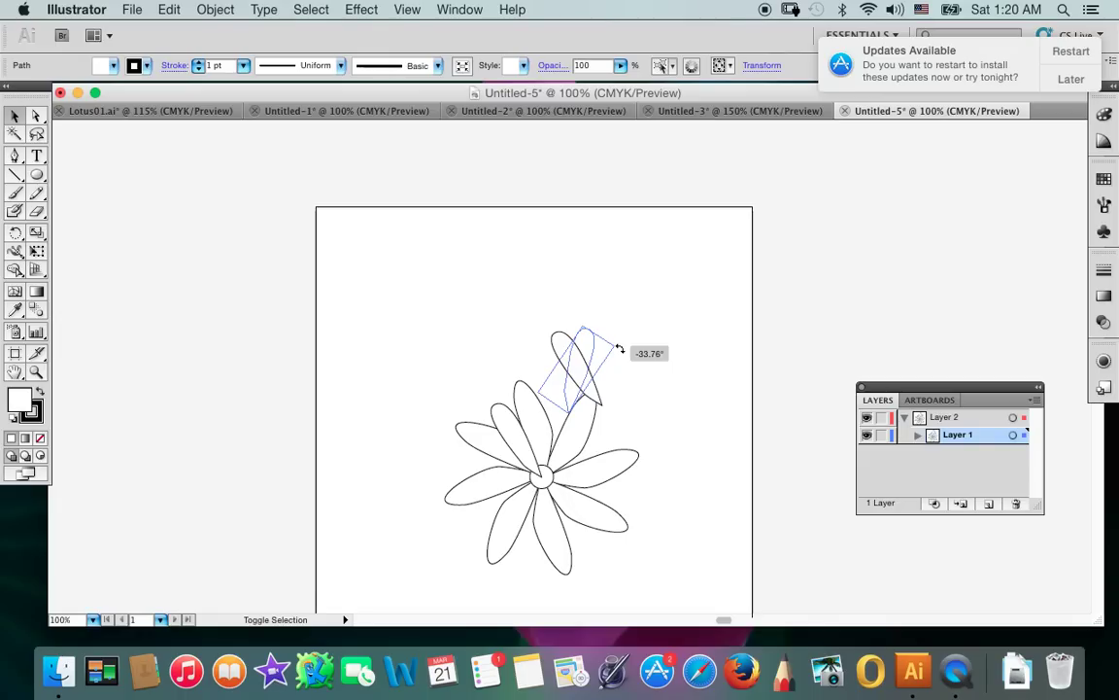
left_click_drag(619, 348, 622, 348)
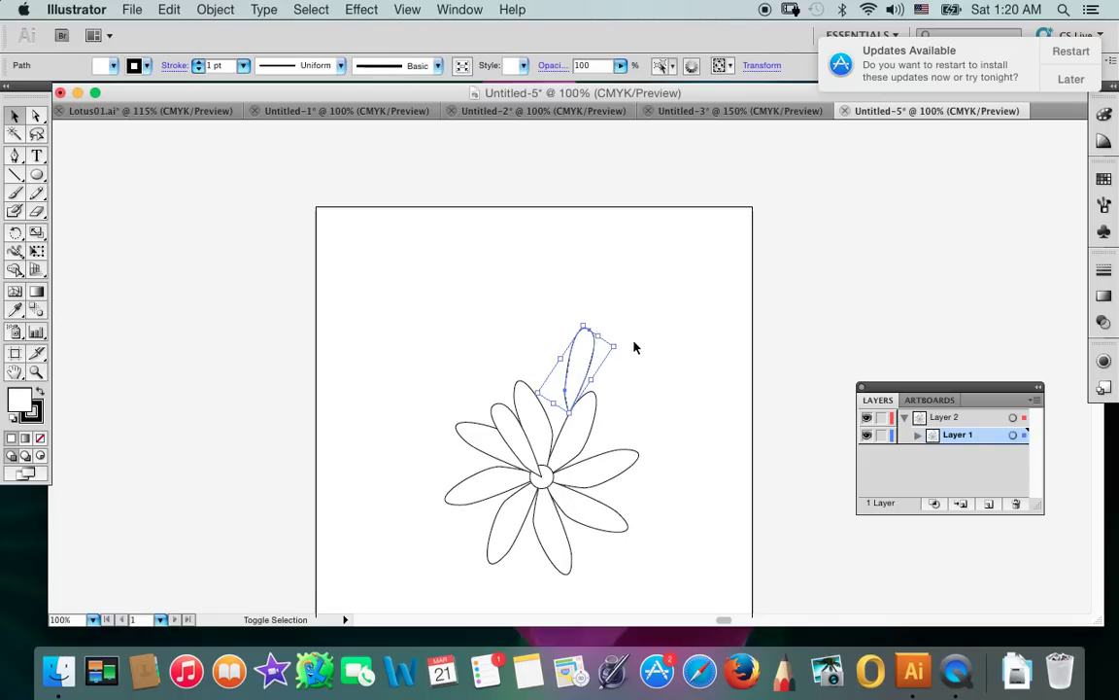
left_click(913, 419)
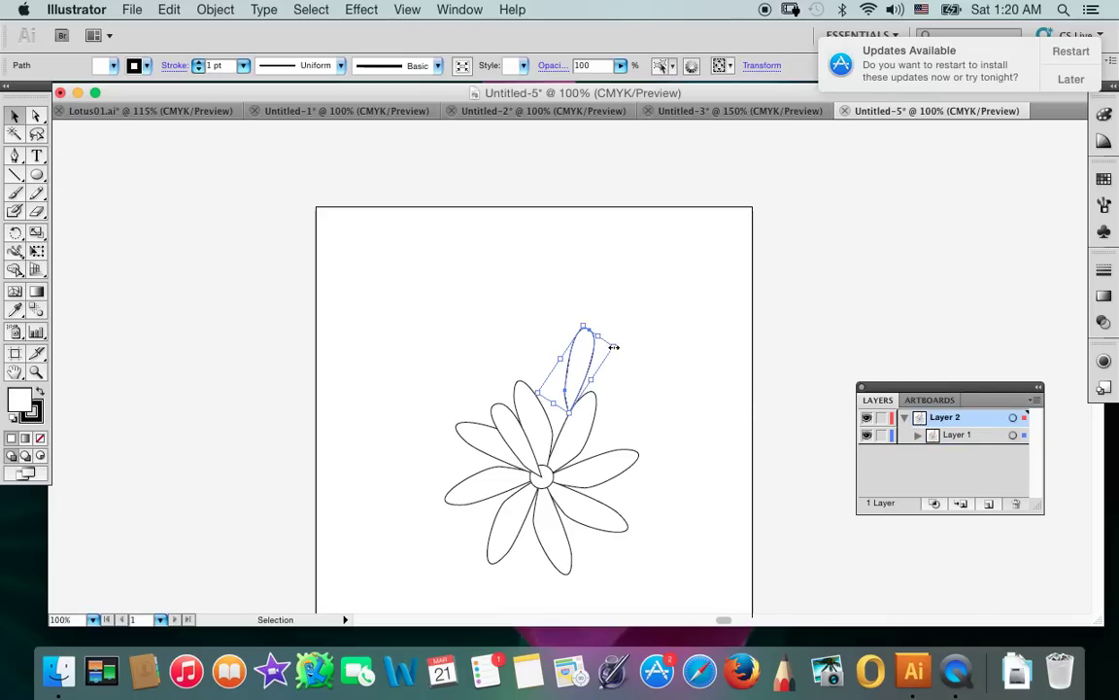
key("super+z")
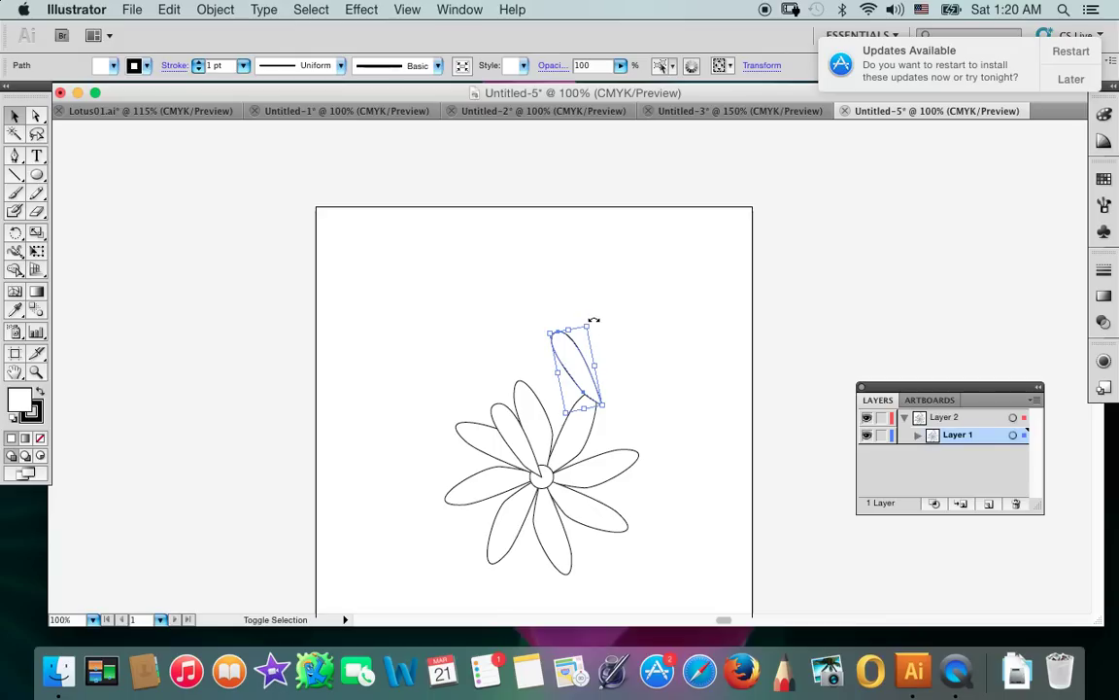
Step: Try several more petal rotations, undoing each, and swing the top petal toward horizontal
mouse_move(593, 319)
left_mouse_down()
mouse_move(623, 328)
mouse_move(629, 312)
mouse_move(634, 372)
mouse_move(633, 357)
left_mouse_up()
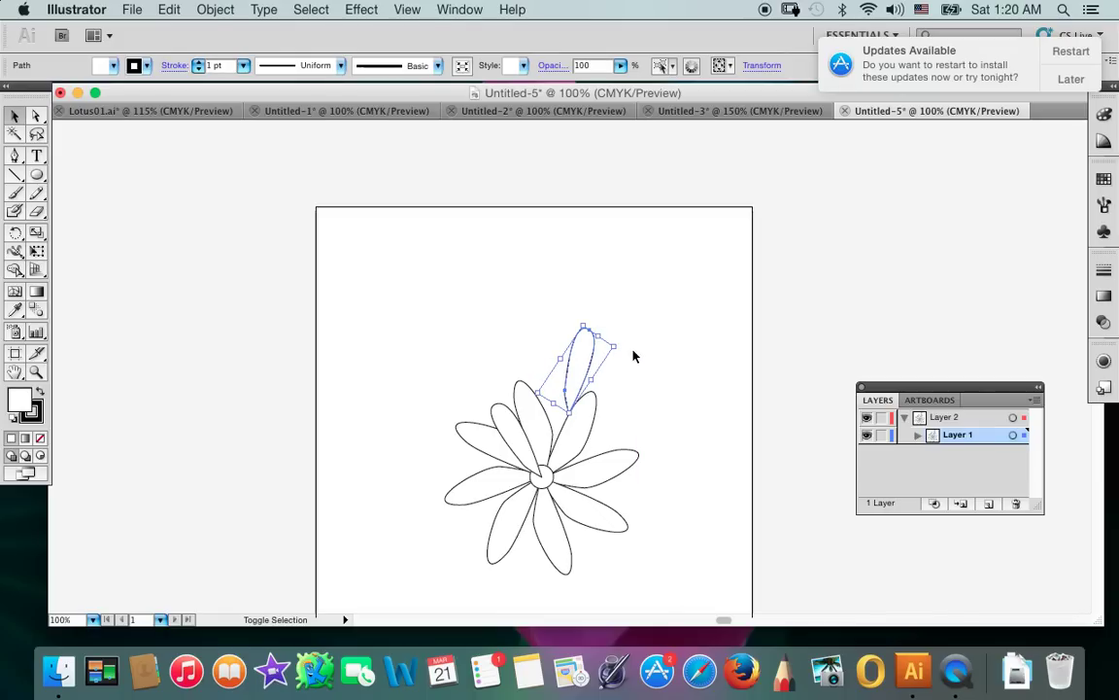
key("ctrl+z")
key("ctrl+z")
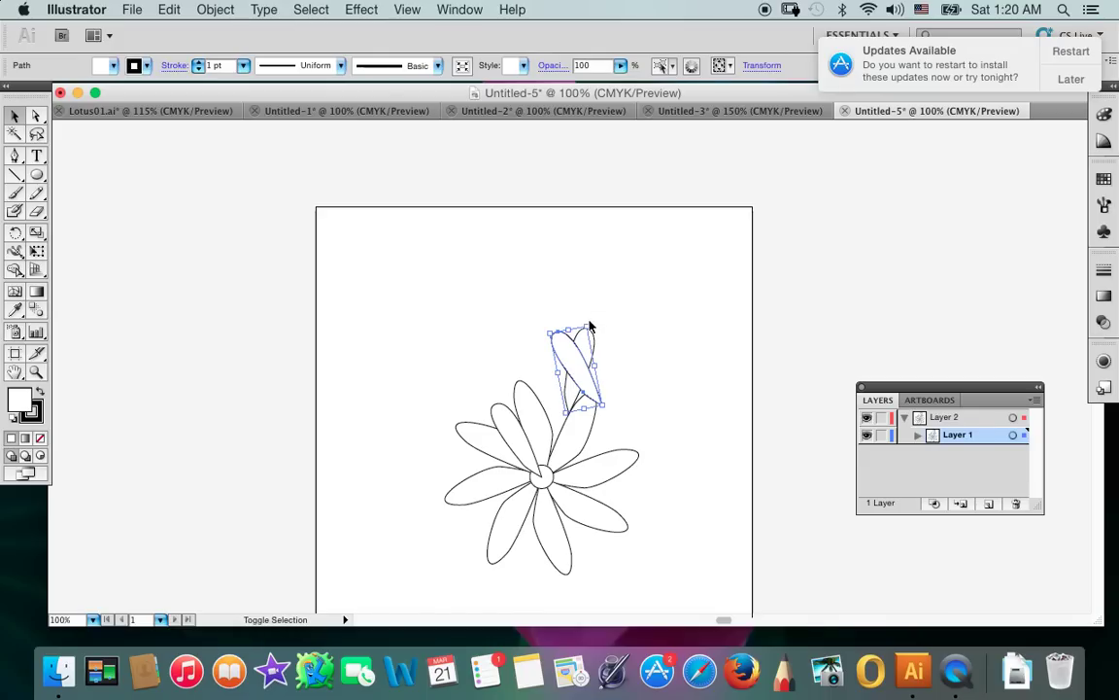
left_click_drag(595, 318, 620, 380)
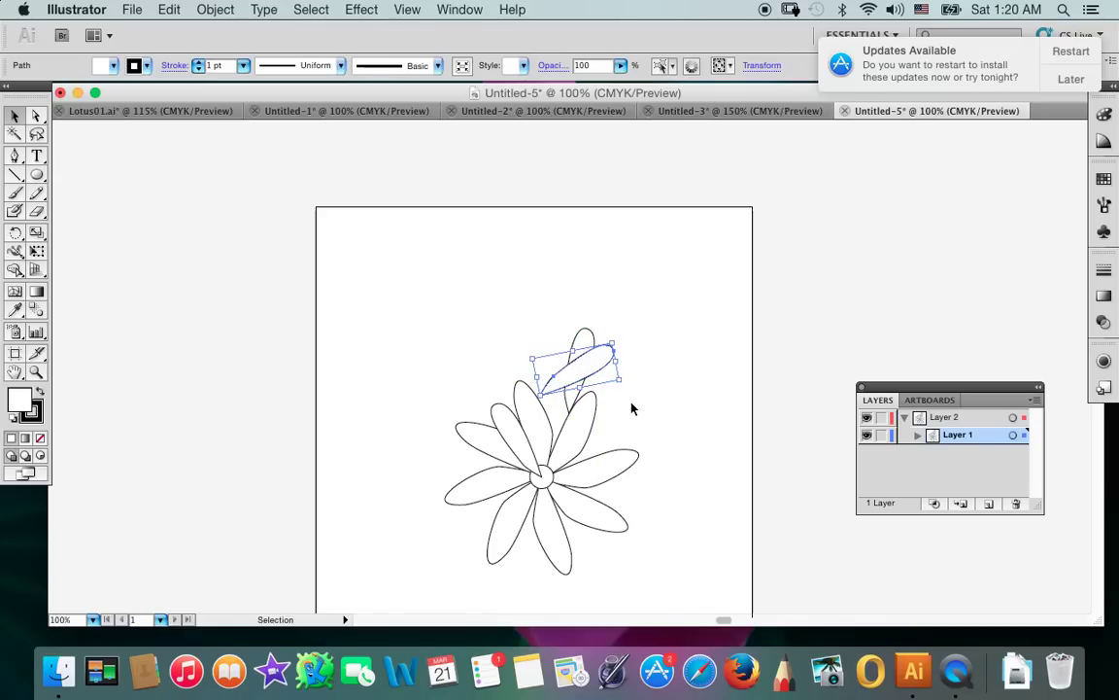
key("super+z")
key("super+z")
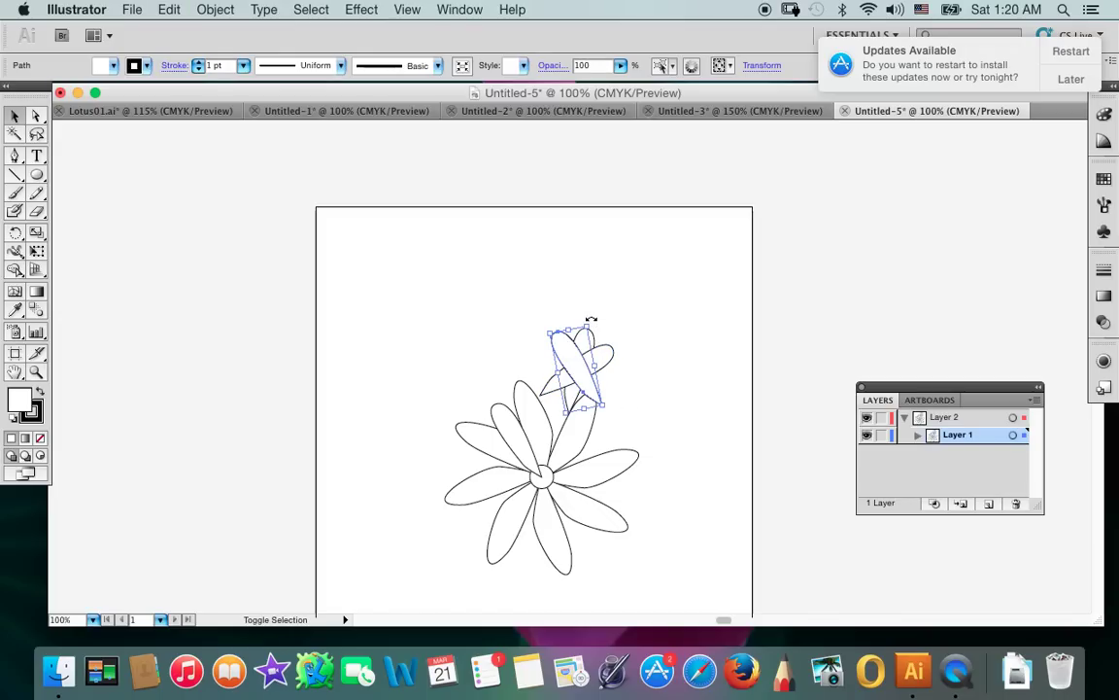
mouse_move(591, 319)
left_mouse_down()
mouse_move(627, 381)
mouse_move(617, 418)
mouse_move(619, 377)
left_mouse_up()
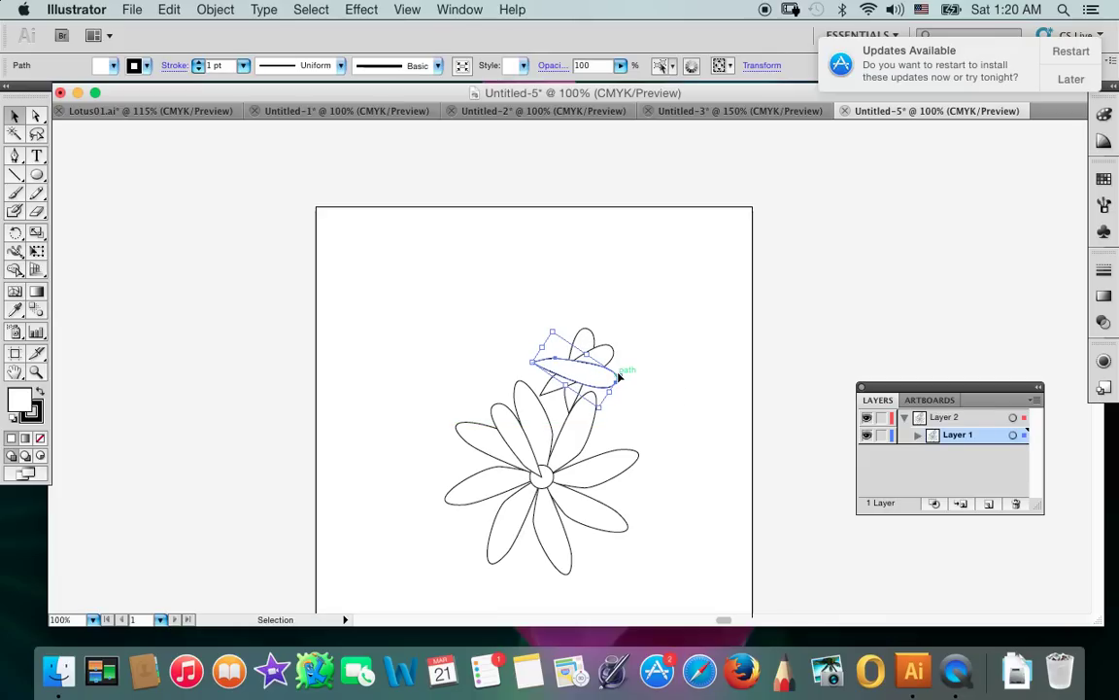
key("ctrl+z")
key("v")
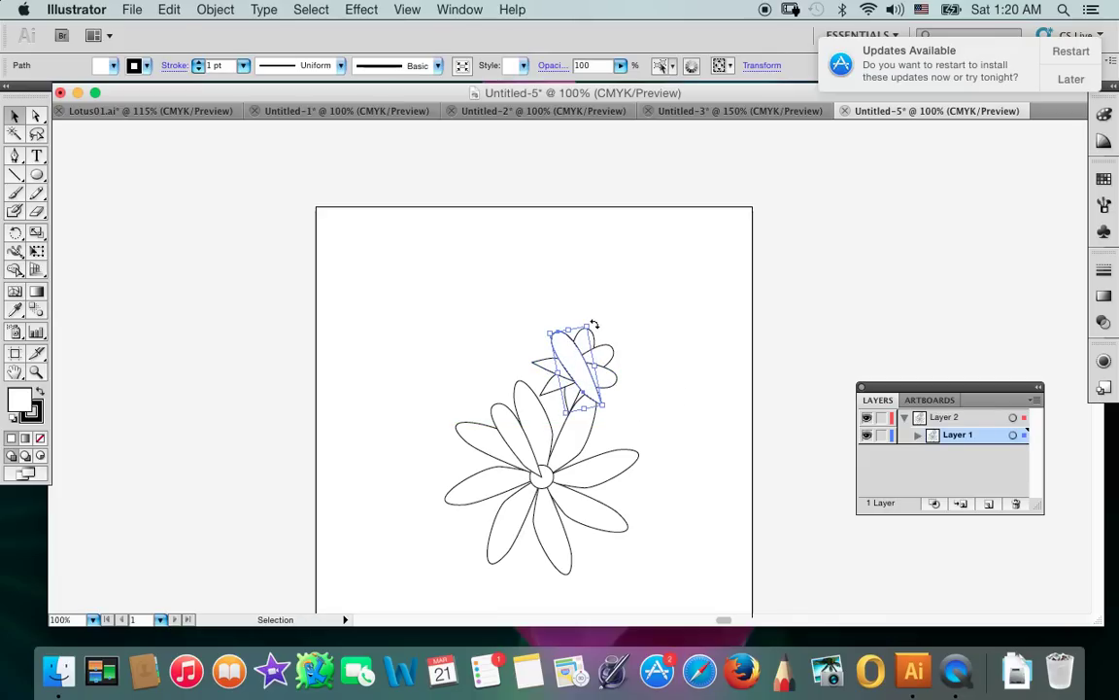
left_click_drag(588, 320, 619, 409)
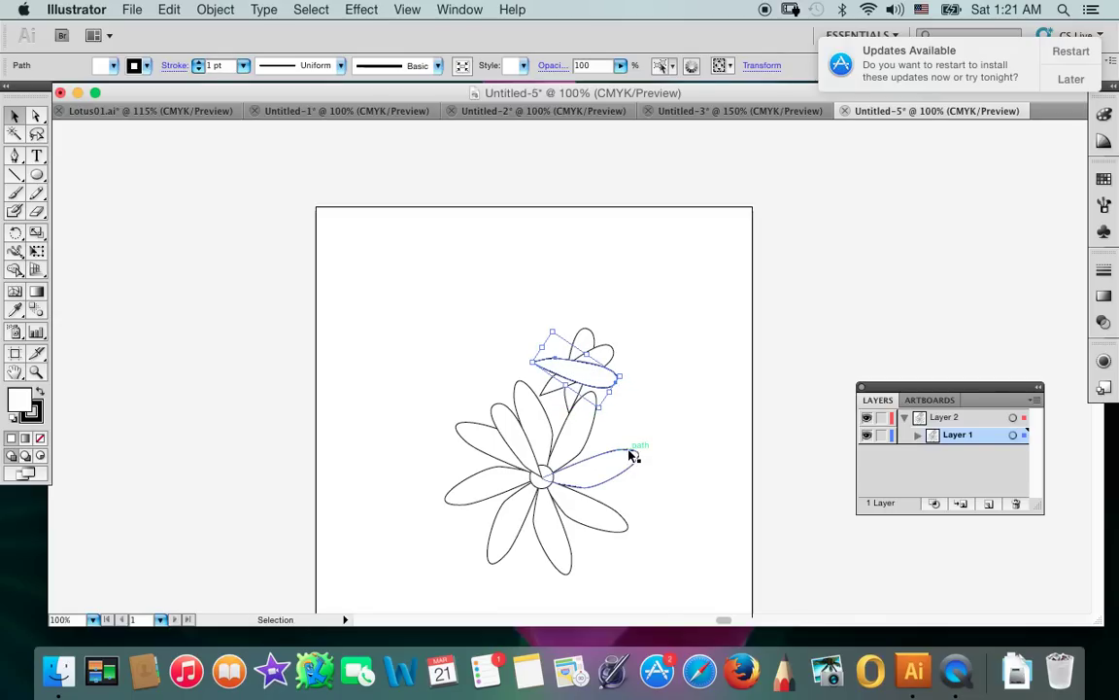
key("a")
key("ctrl+z")
key("v")
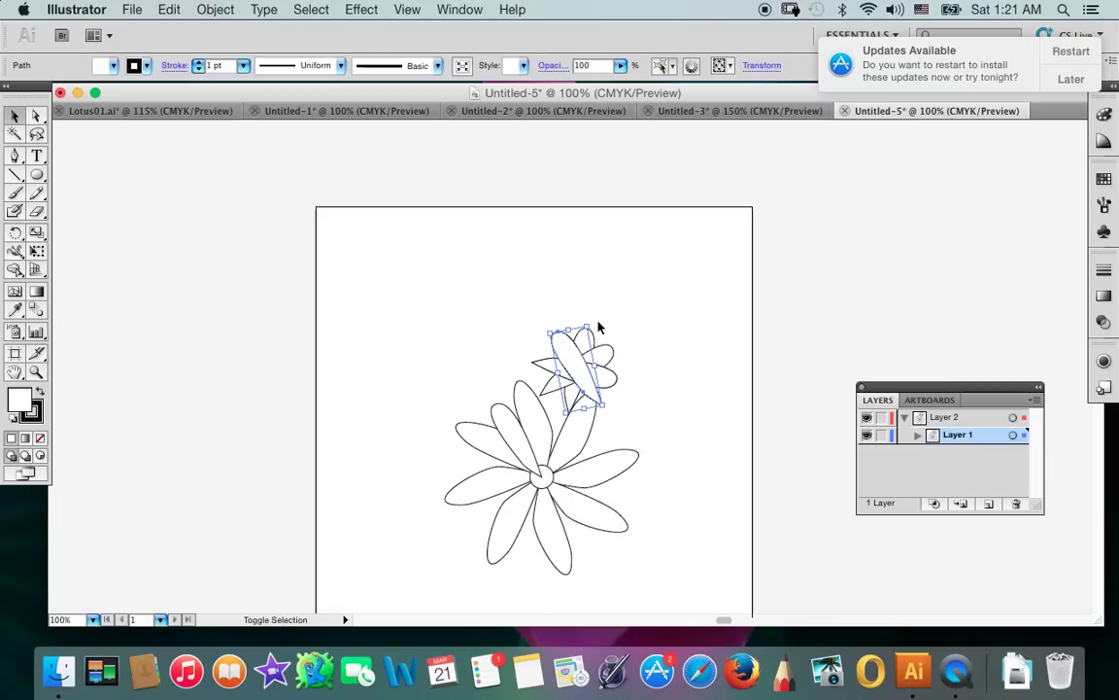
mouse_move(599, 327)
left_mouse_down()
mouse_move(616, 399)
mouse_move(590, 416)
left_mouse_up()
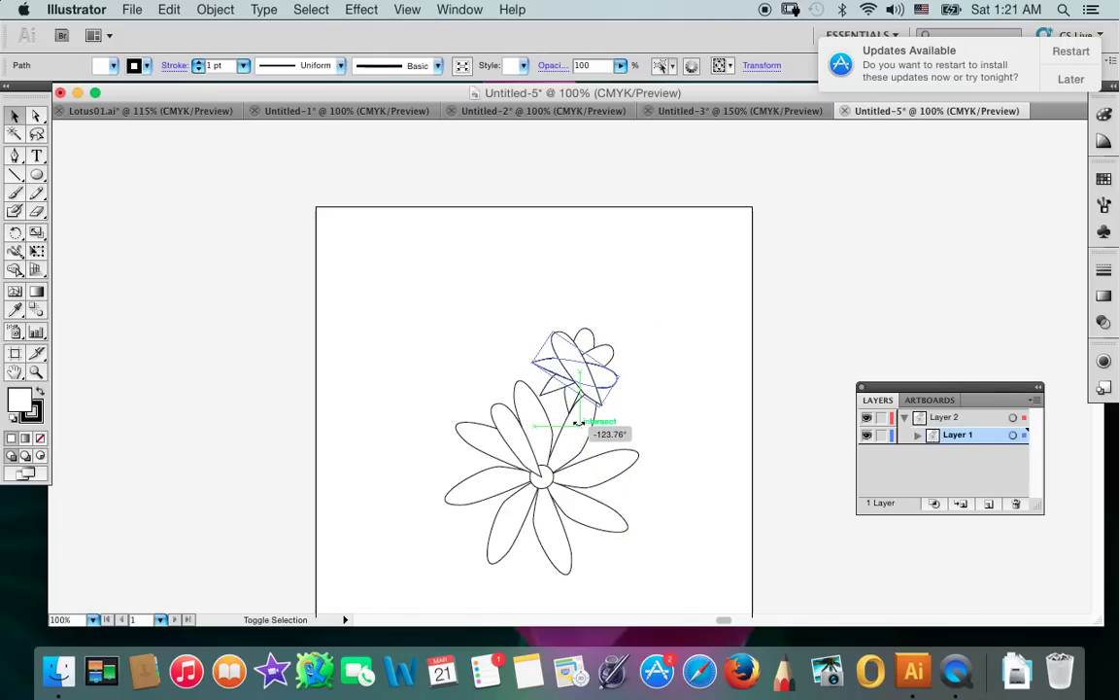
Step: Rotate the top petal copy through several trial angles, ending tilted about 56 degrees
left_click_drag(573, 424, 571, 426)
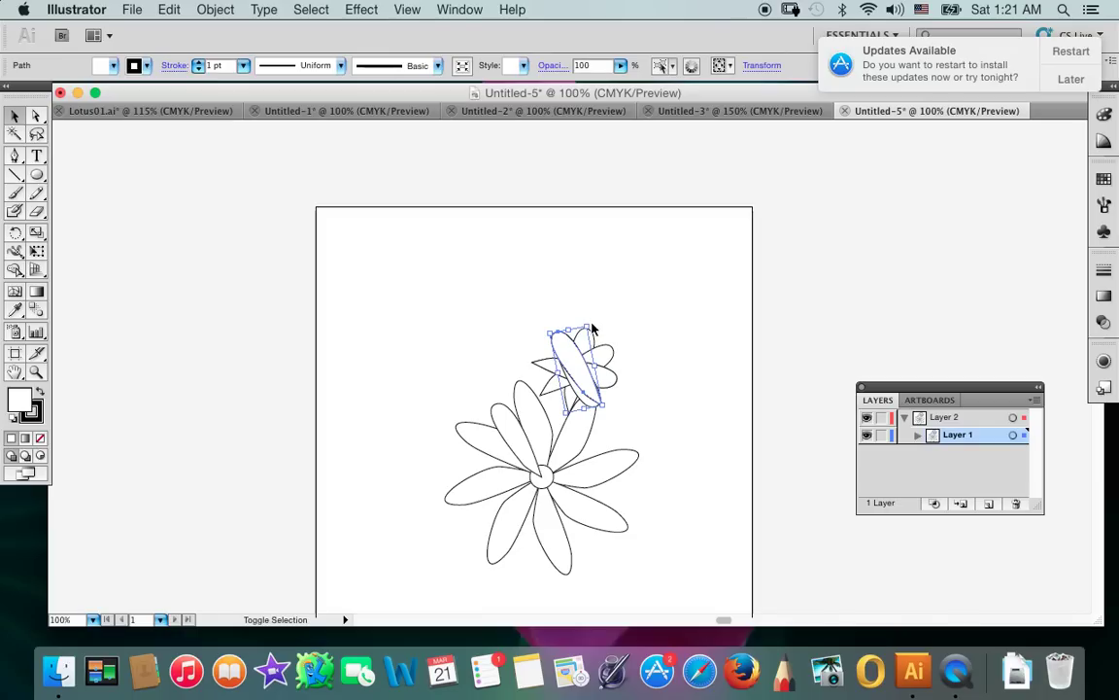
mouse_move(587, 322)
left_mouse_down()
mouse_move(580, 418)
mouse_move(564, 414)
left_mouse_up()
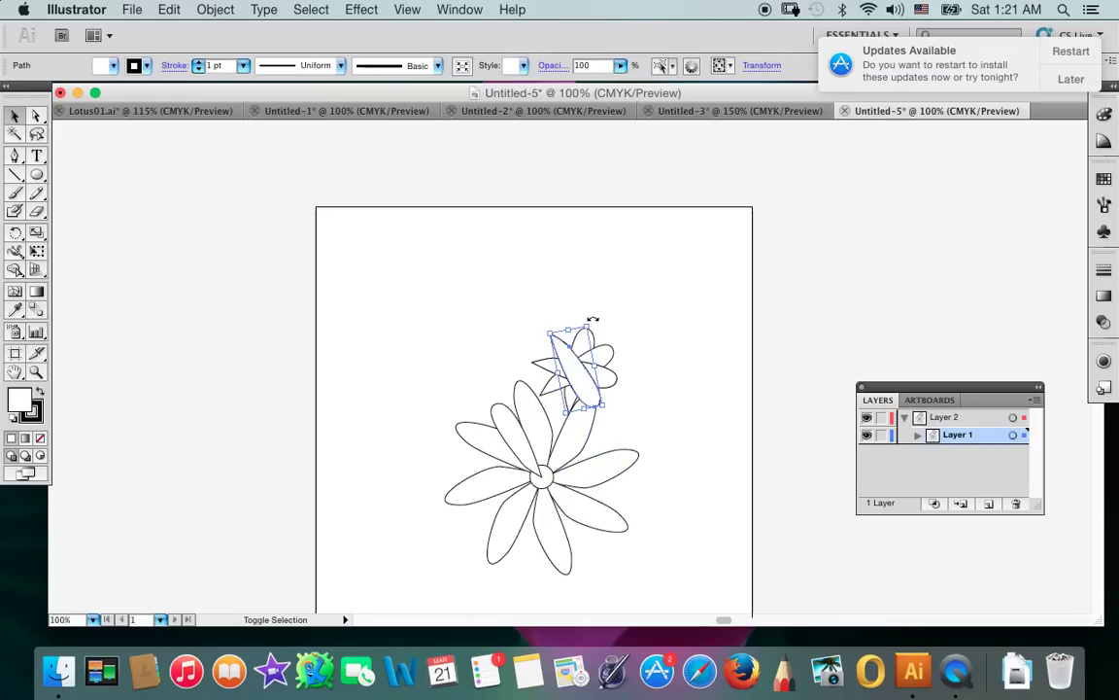
mouse_move(593, 318)
left_mouse_down()
mouse_move(562, 424)
mouse_move(544, 403)
left_mouse_up()
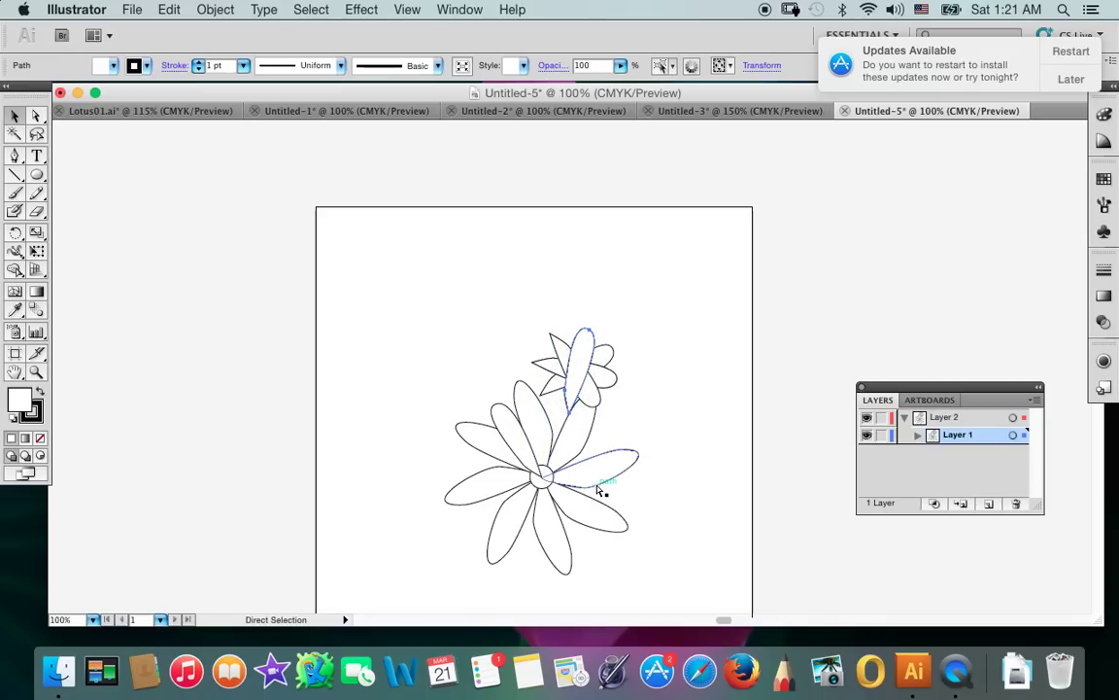
key("super+z")
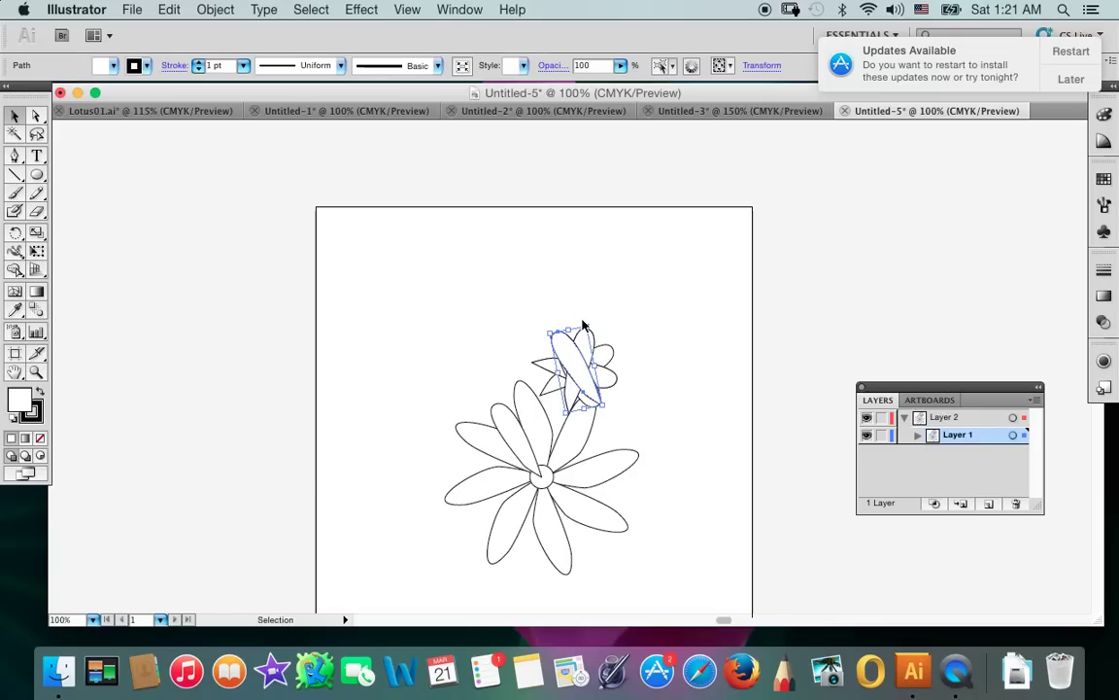
left_click_drag(583, 326, 564, 428)
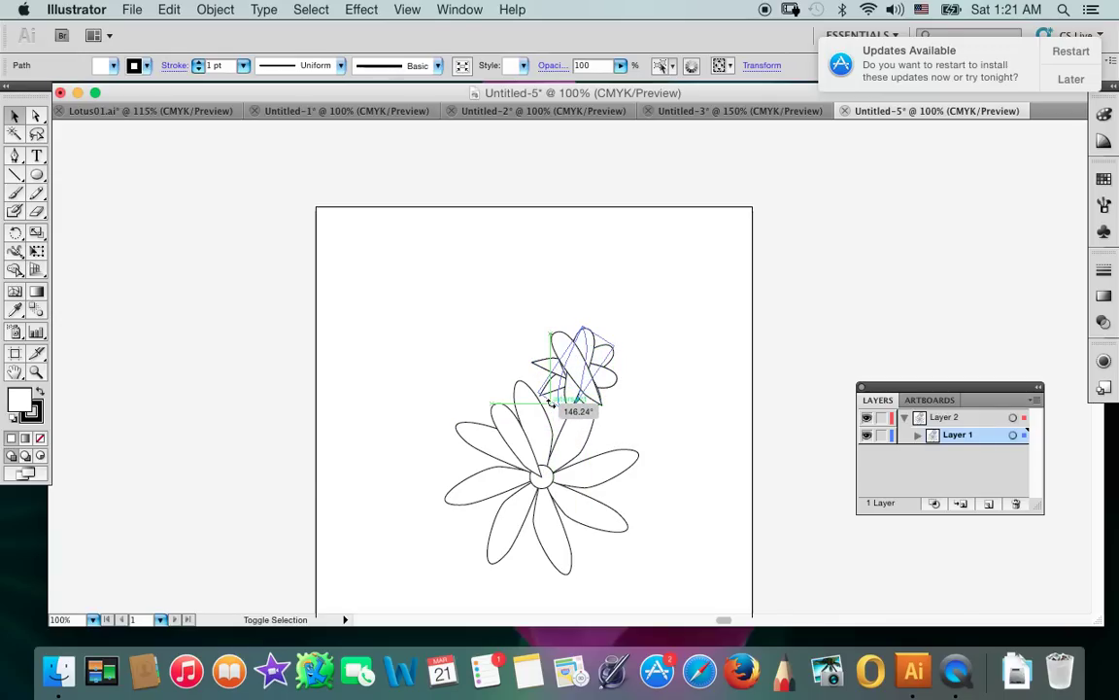
left_click_drag(563, 427, 533, 383)
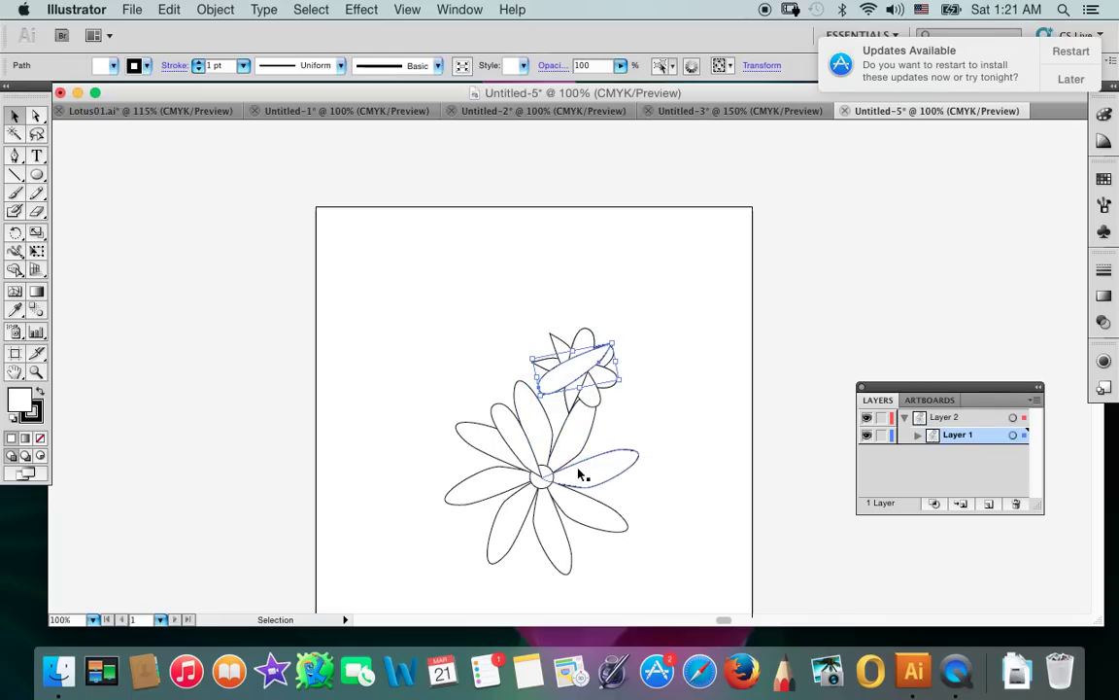
key("a")
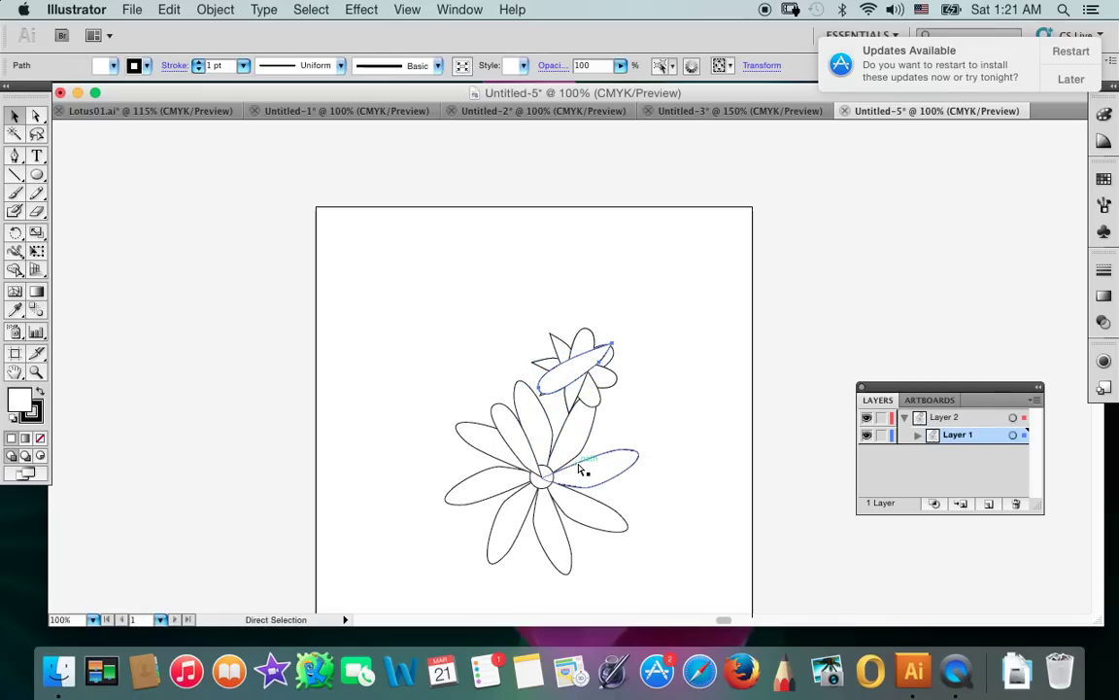
key("v")
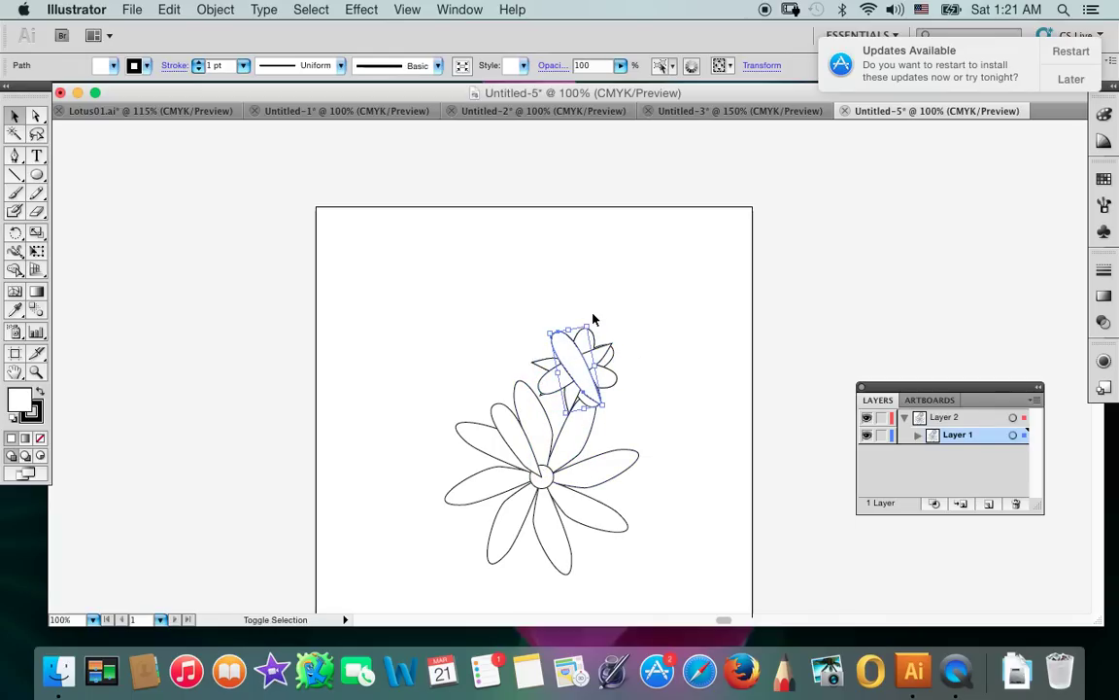
mouse_move(588, 320)
left_mouse_down()
mouse_move(538, 367)
mouse_move(549, 352)
left_mouse_up()
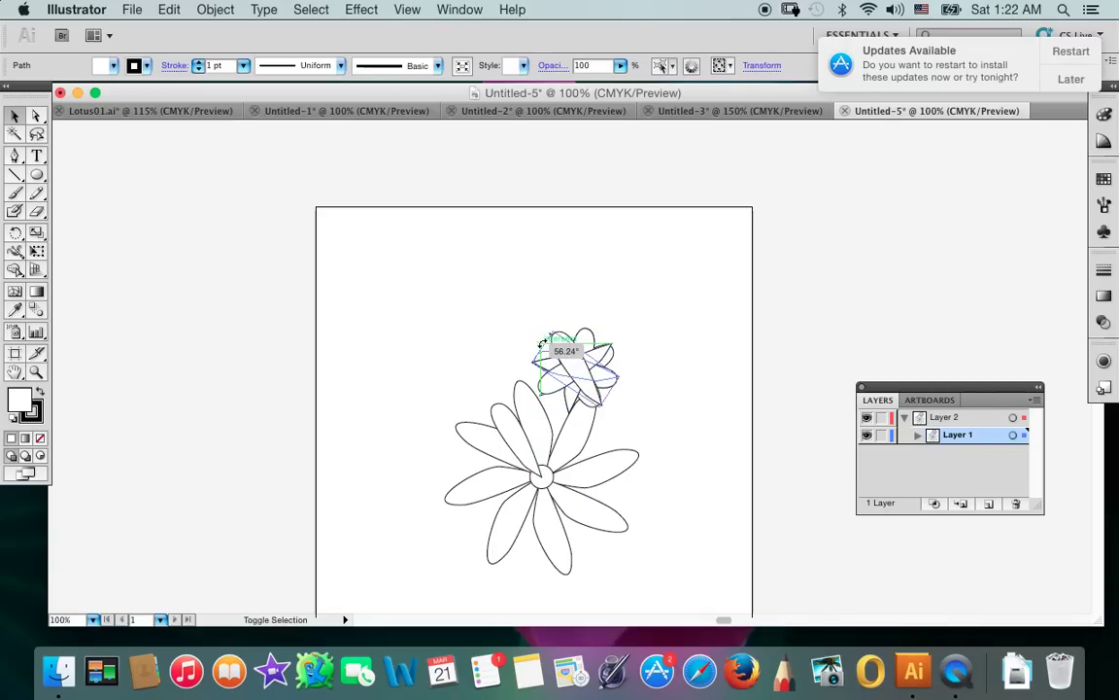
mouse_move(547, 354)
left_mouse_down()
mouse_move(545, 340)
mouse_move(490, 469)
left_mouse_up()
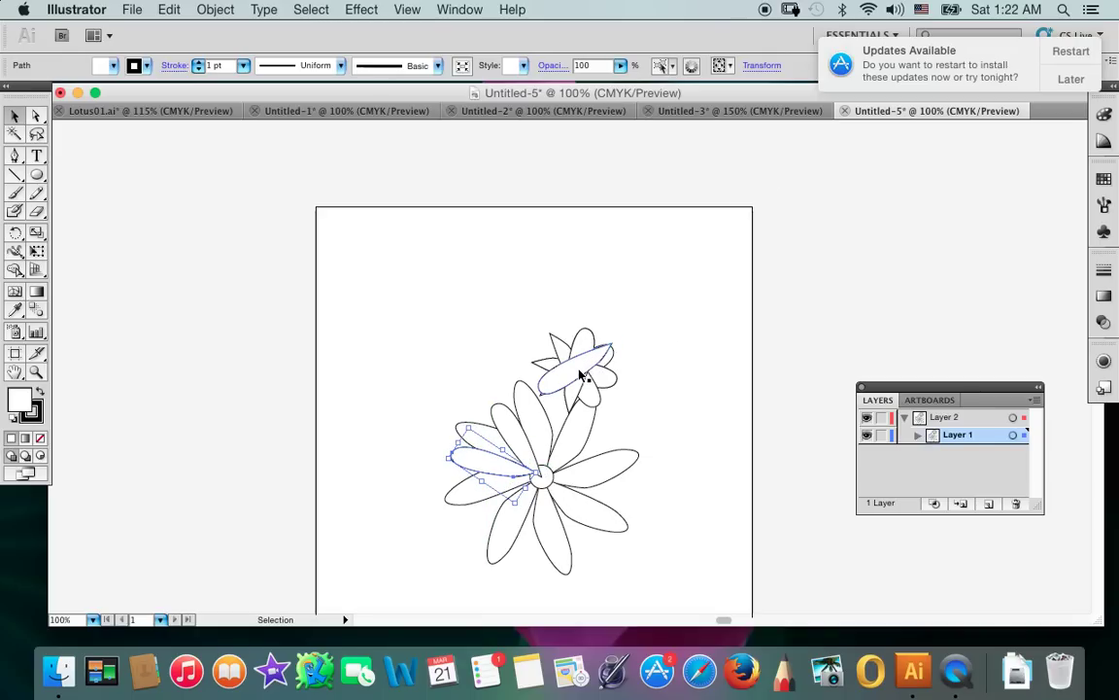
Step: Drag the petal copies down so their tips meet the flower centre, leaving one at upper right
mouse_move(585, 362)
left_mouse_down()
mouse_move(492, 512)
mouse_move(502, 503)
left_mouse_up()
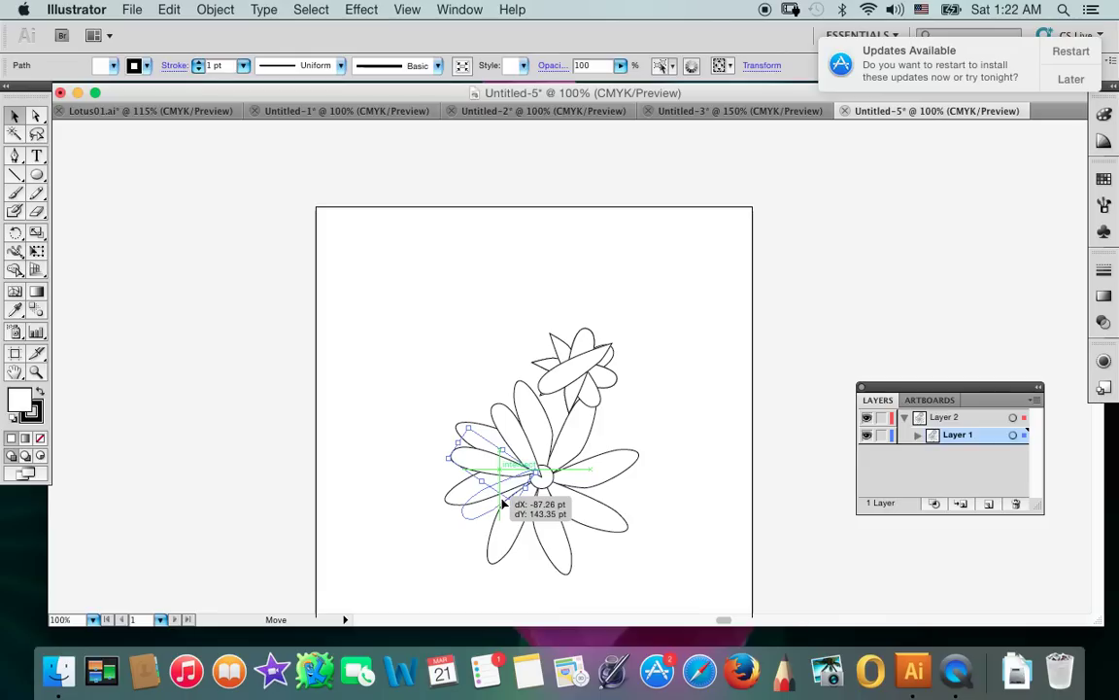
left_click_drag(503, 504, 532, 500)
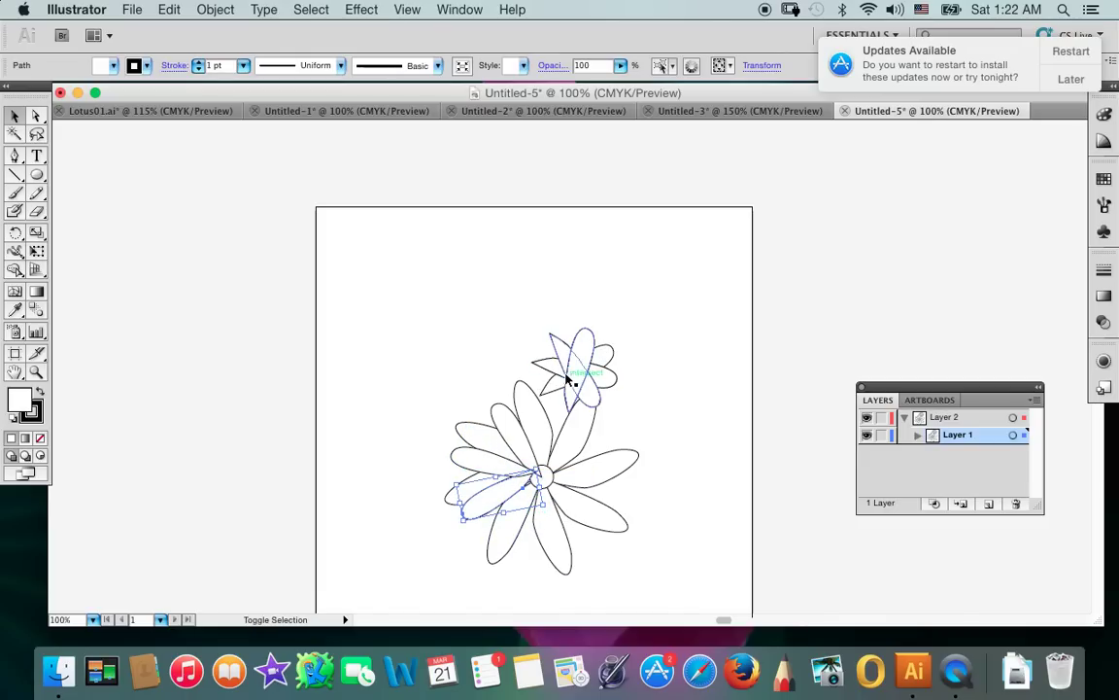
mouse_move(572, 361)
left_mouse_down()
mouse_move(554, 438)
mouse_move(537, 442)
mouse_move(583, 404)
mouse_move(553, 433)
left_mouse_up()
left_click(665, 346)
mouse_move(580, 380)
left_mouse_down()
mouse_move(580, 518)
mouse_move(639, 544)
mouse_move(573, 527)
left_mouse_up()
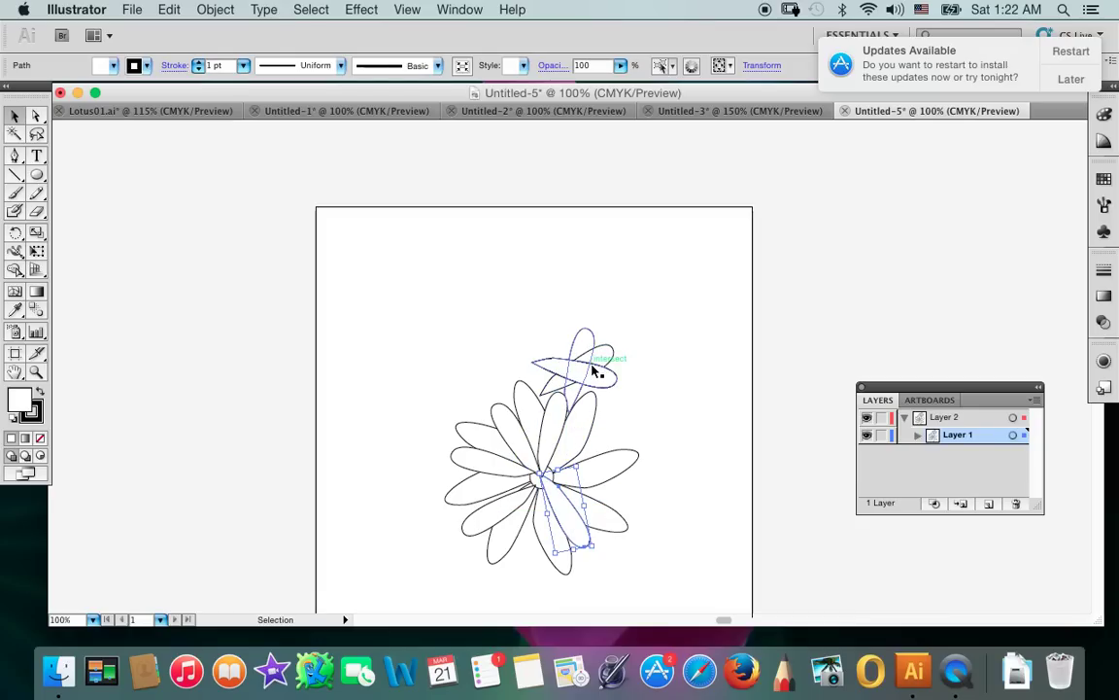
left_click_drag(584, 366, 590, 486)
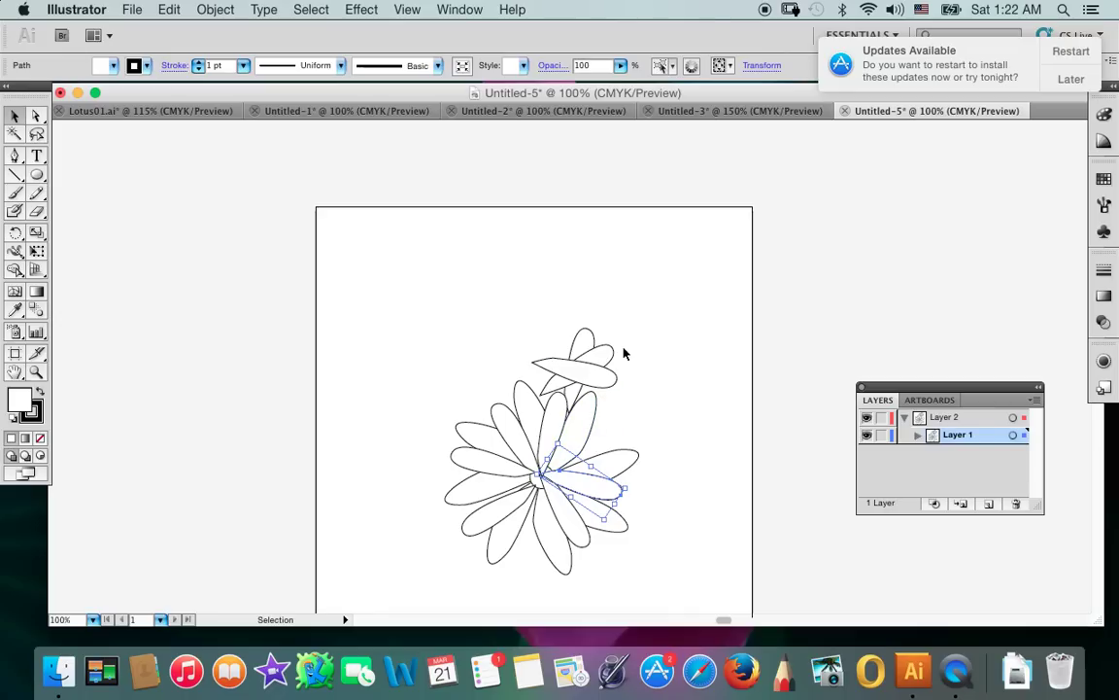
mouse_move(584, 374)
left_mouse_down()
mouse_move(592, 493)
mouse_move(701, 318)
left_mouse_up()
left_click_drag(590, 372, 597, 449)
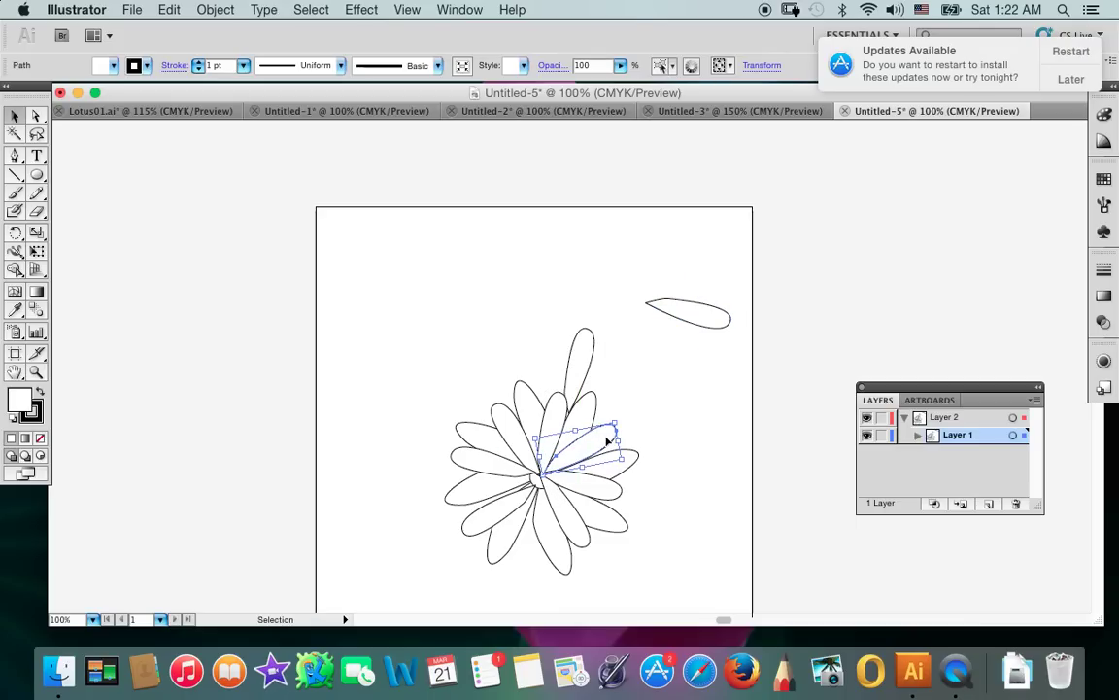
Step: Nudge the lower-left petal to the centre and rotate the top petal about 169° into the bottom gap
left_click(580, 364)
left_click(580, 364)
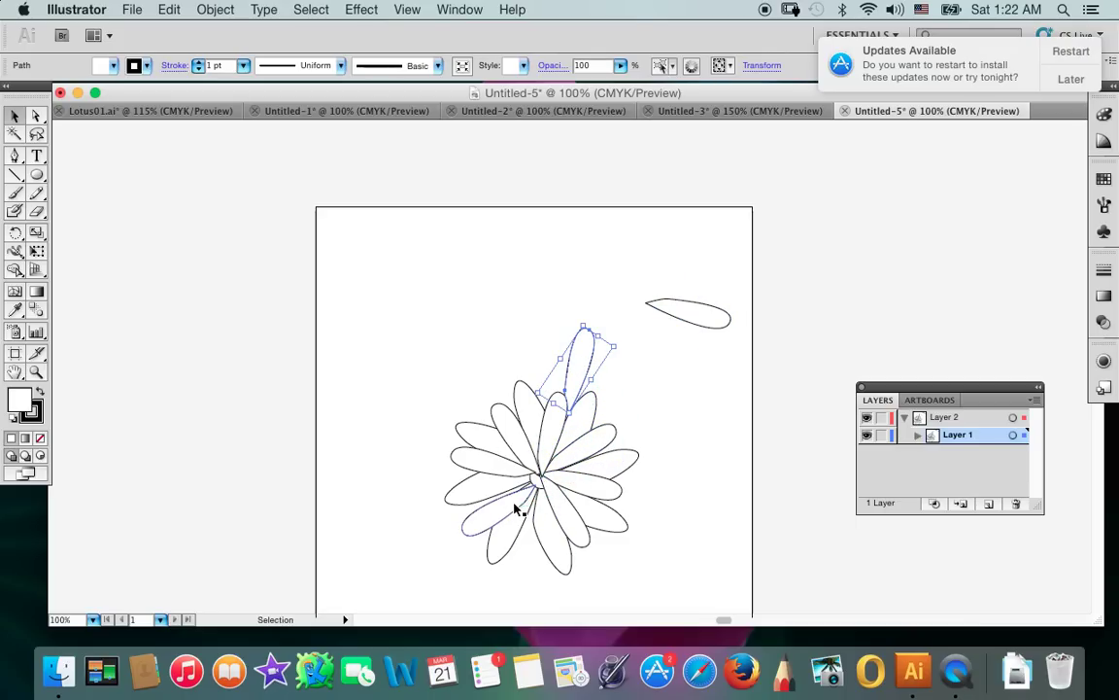
left_click_drag(518, 509, 500, 468)
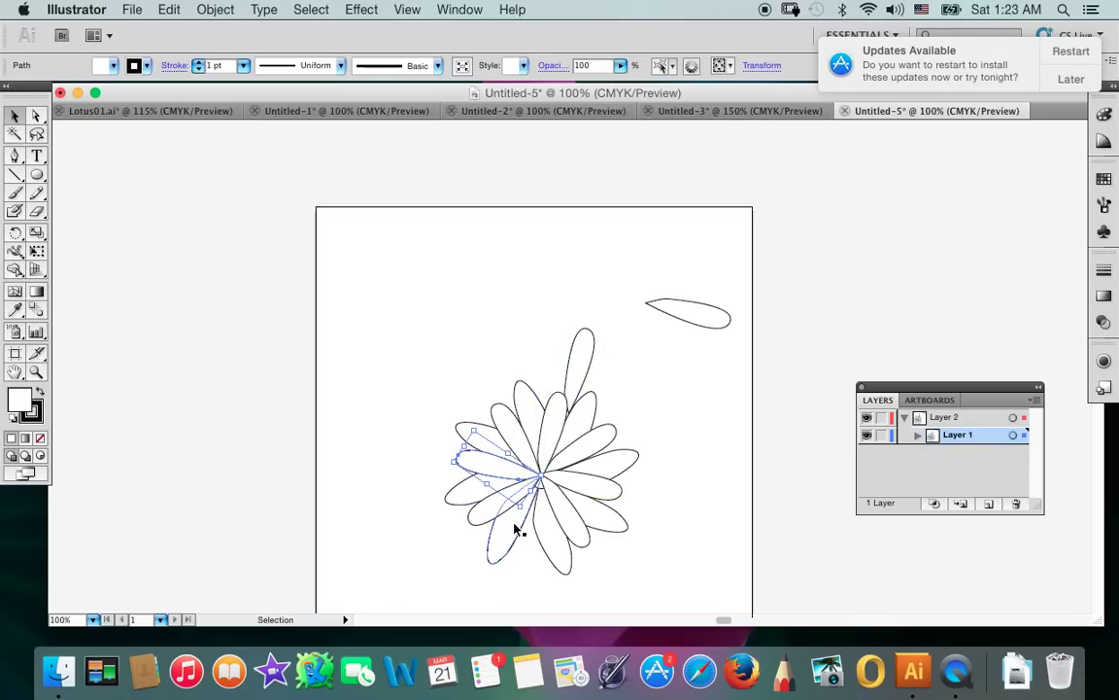
left_click(592, 345)
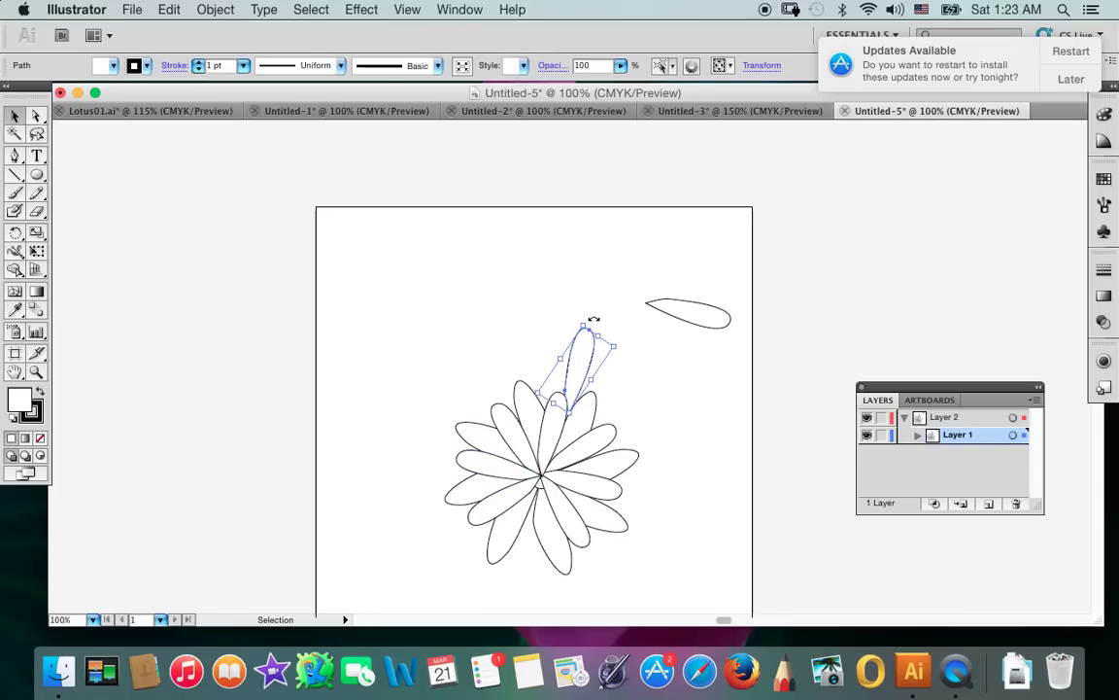
mouse_move(594, 318)
left_mouse_down()
mouse_move(602, 411)
mouse_move(573, 435)
mouse_move(530, 531)
mouse_move(533, 512)
left_mouse_up()
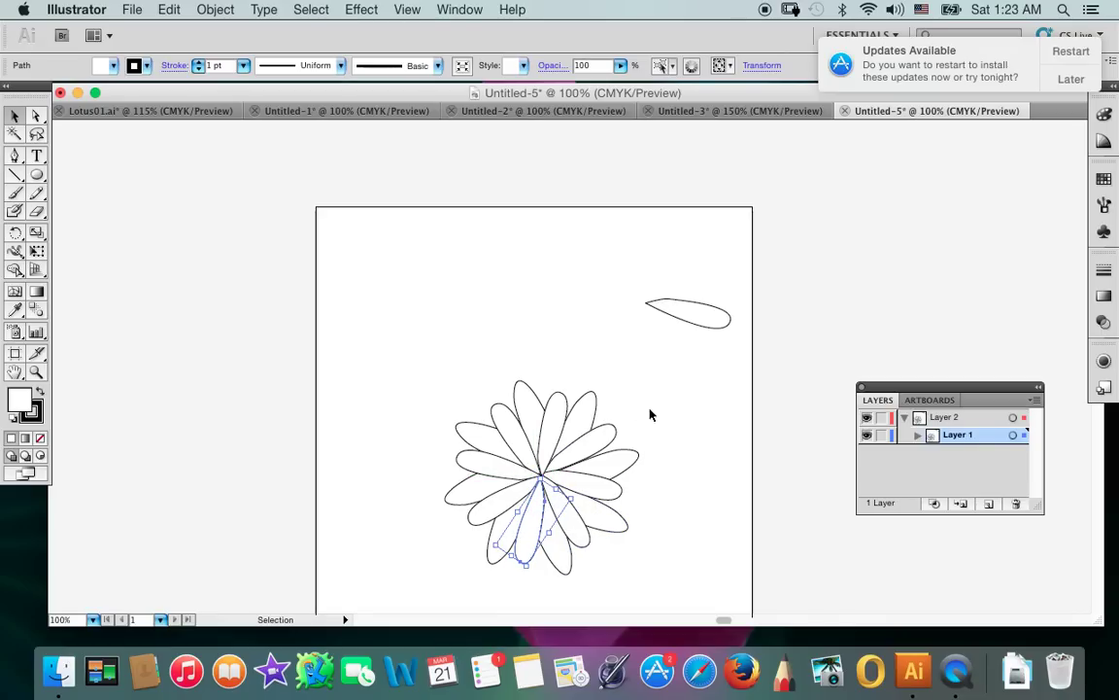
left_click(570, 268)
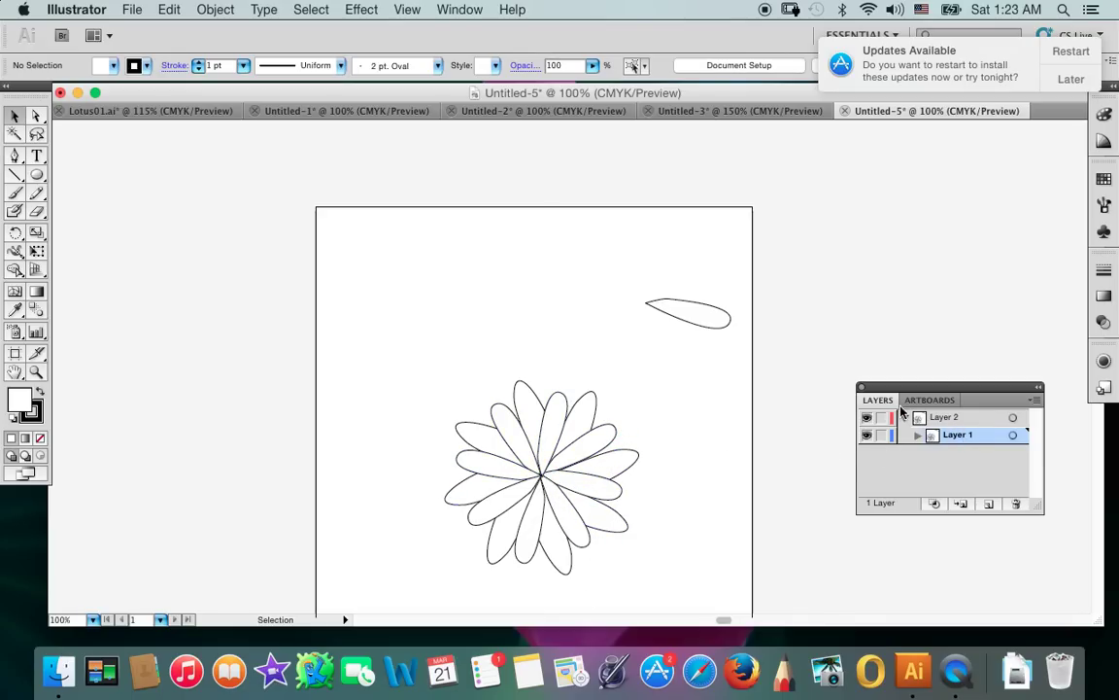
Step: Snap the left petal's tip onto the flower centre with the Direct Selection tool, then deselect
left_click(540, 468)
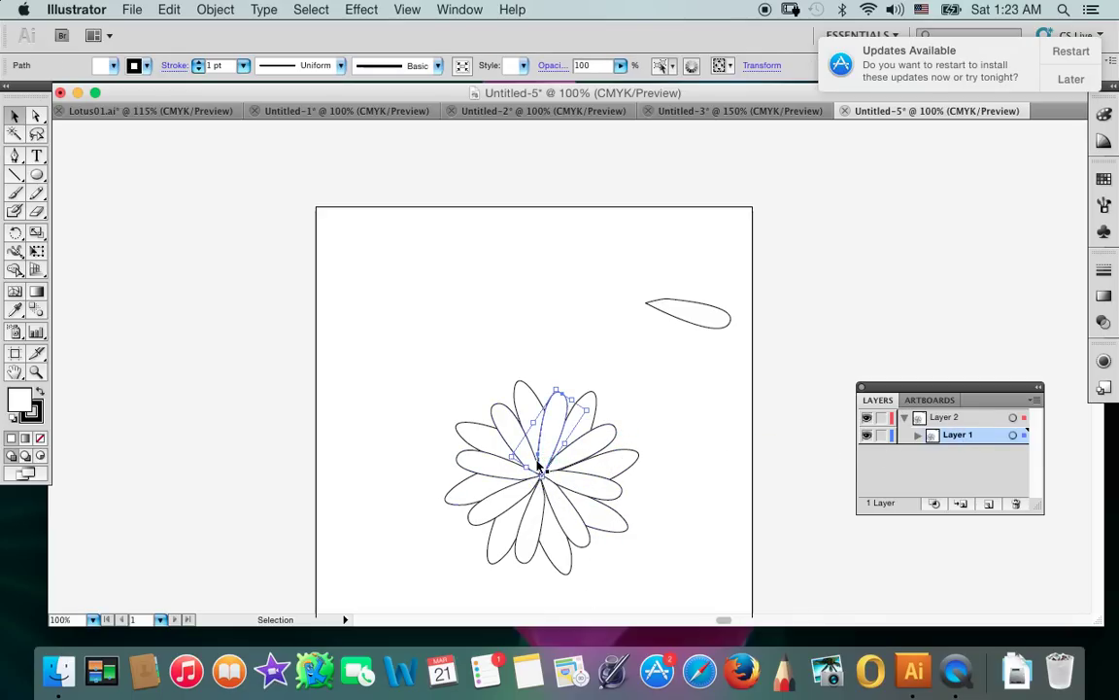
left_click(540, 470)
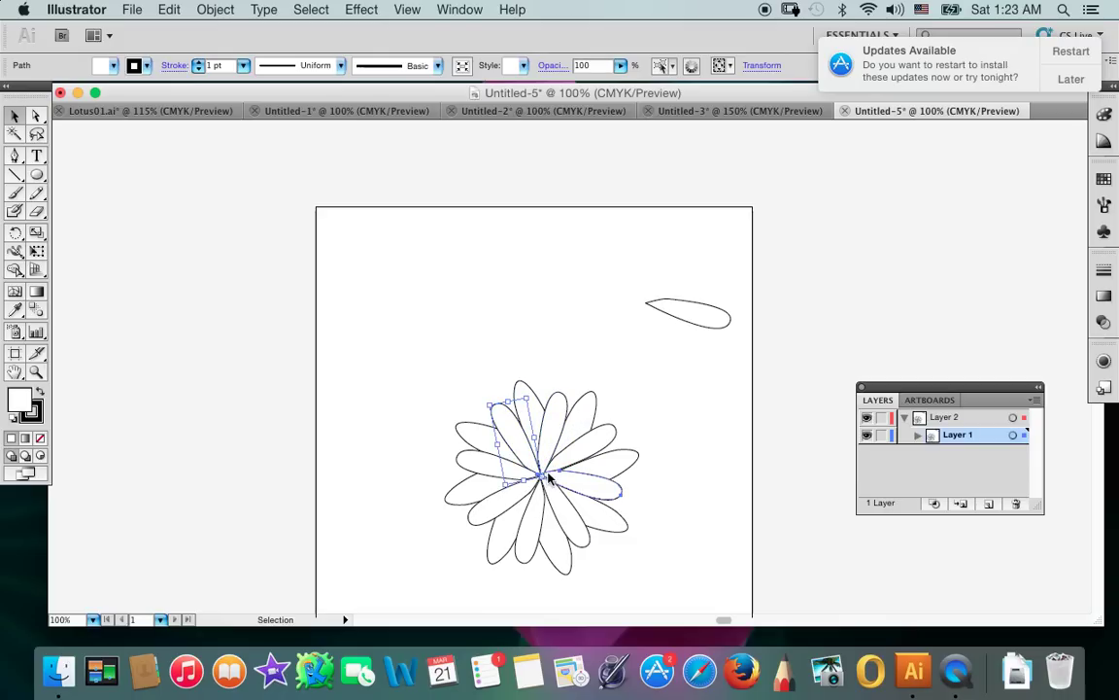
left_click(550, 463)
left_click(554, 470)
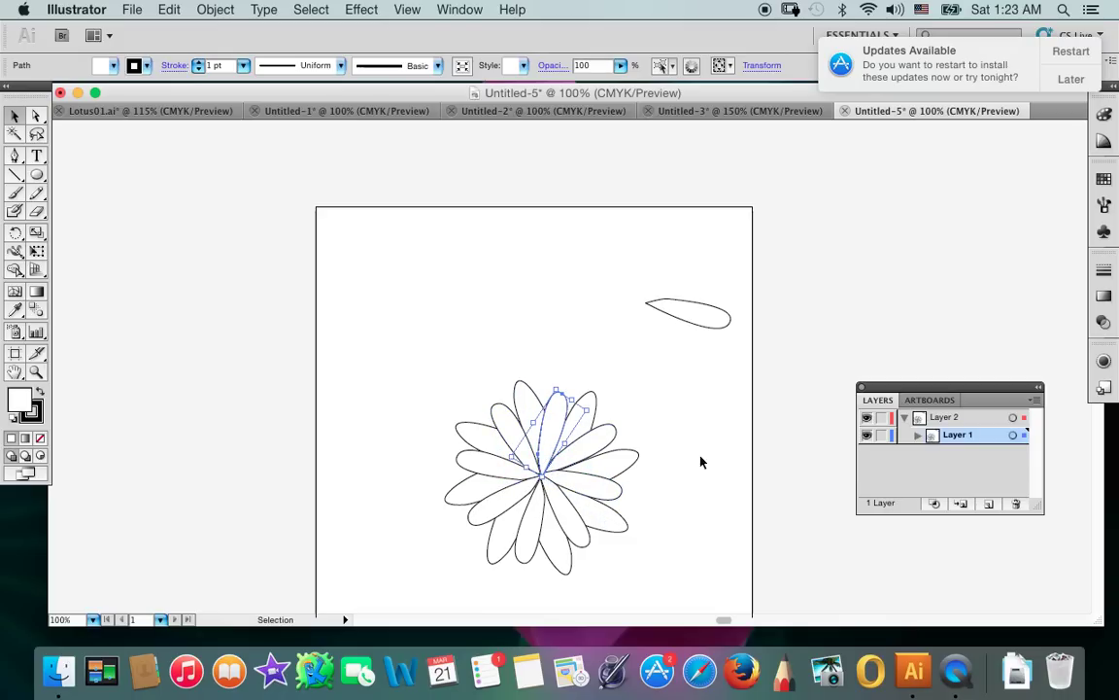
left_click(928, 418)
left_click(531, 466)
left_click_drag(532, 467, 539, 469)
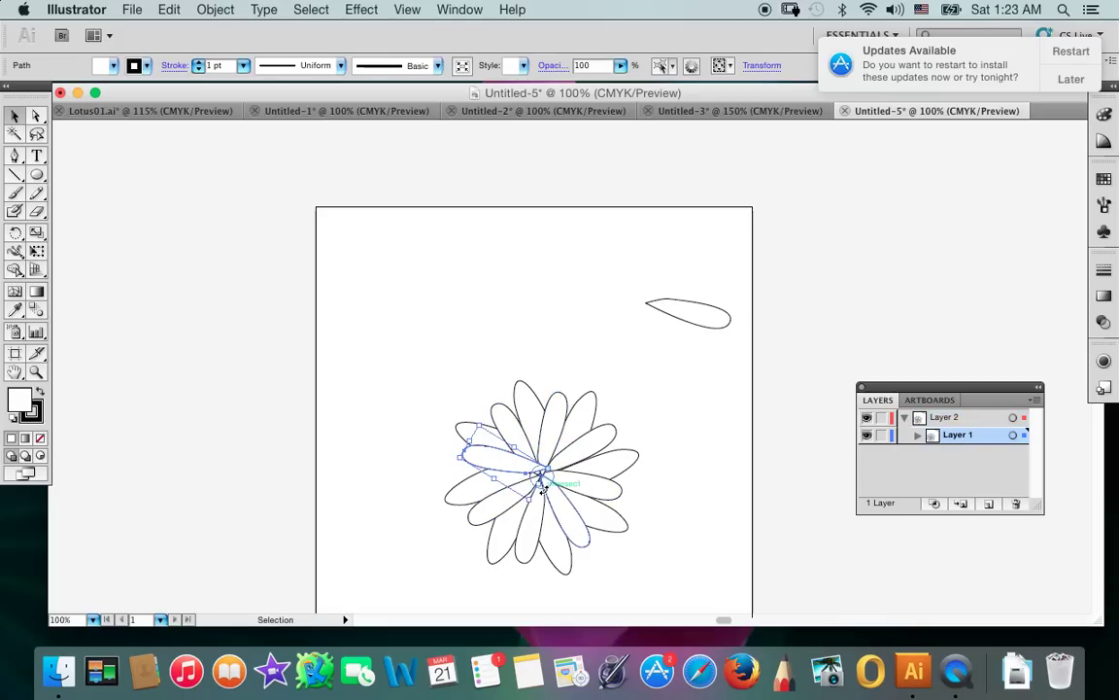
key("v")
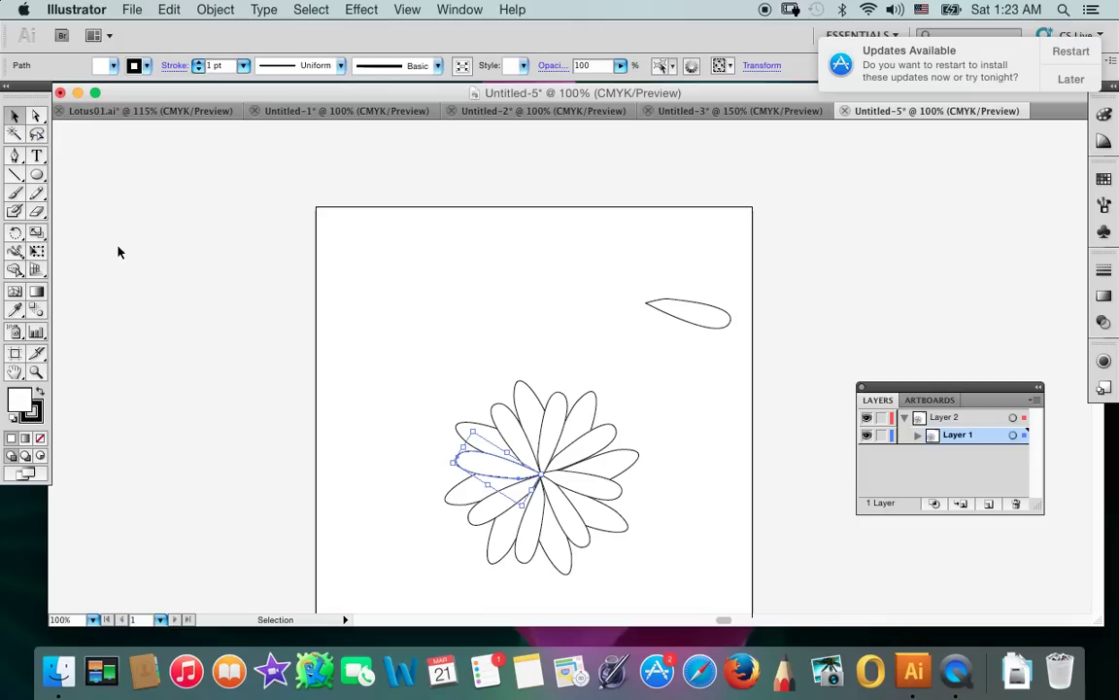
left_click(214, 323)
left_click_drag(410, 367, 609, 522)
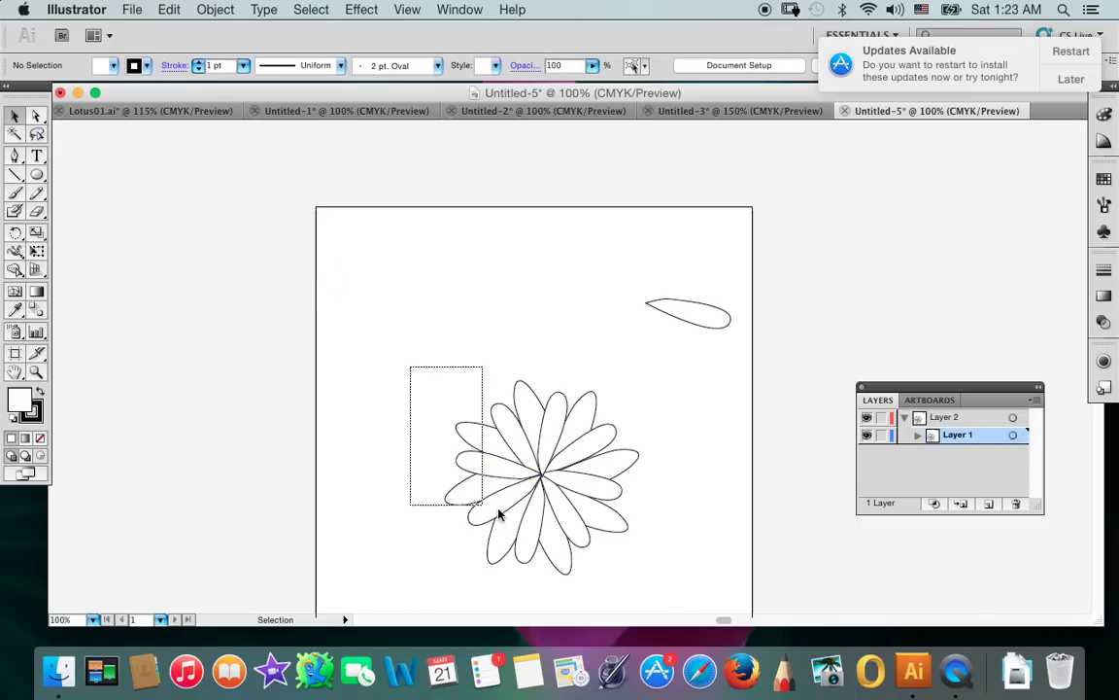
left_click(495, 335)
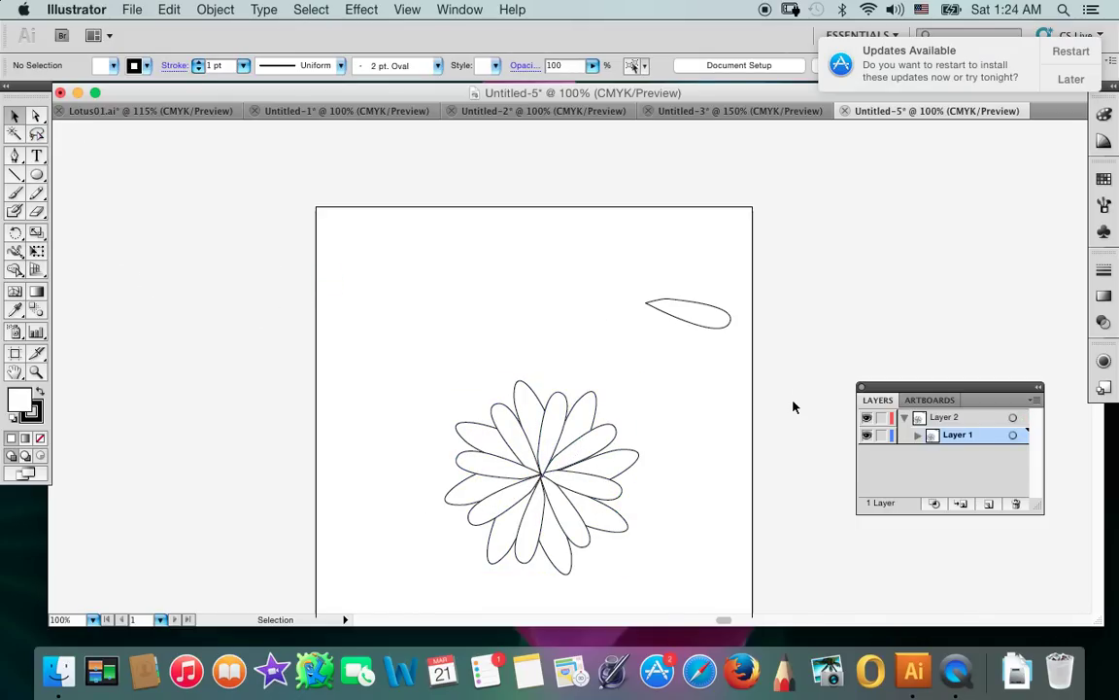
Step: Check Layer 1's visibility, then delete the spare petal at the upper right
left_click(868, 438)
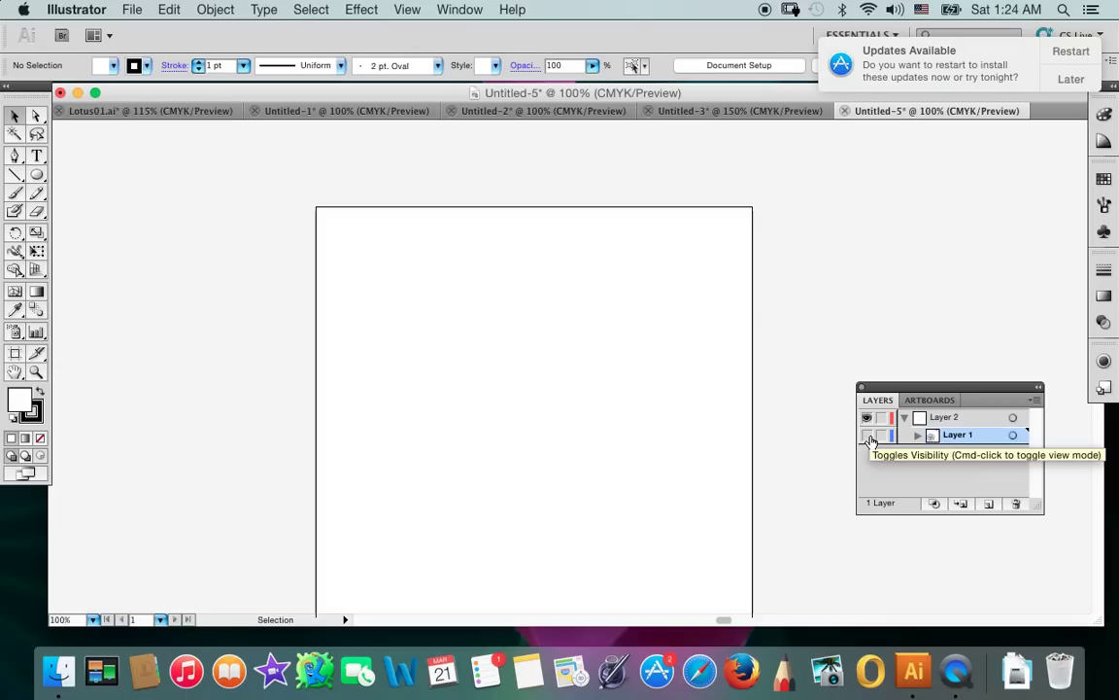
left_click(868, 436)
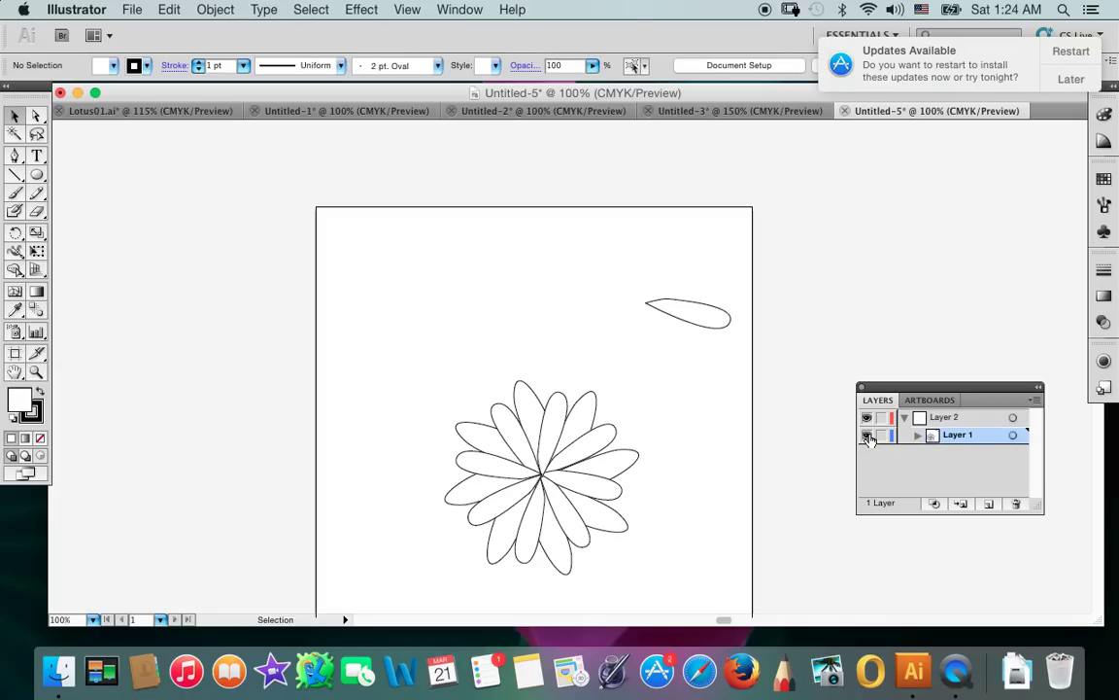
left_click(727, 333)
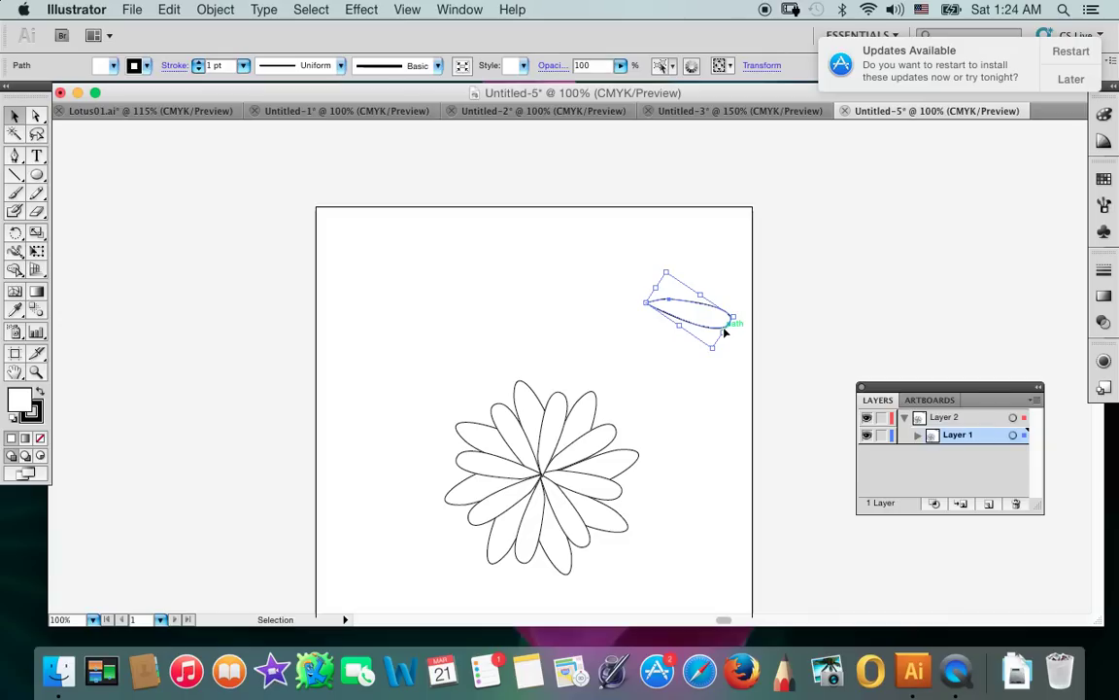
key("Delete")
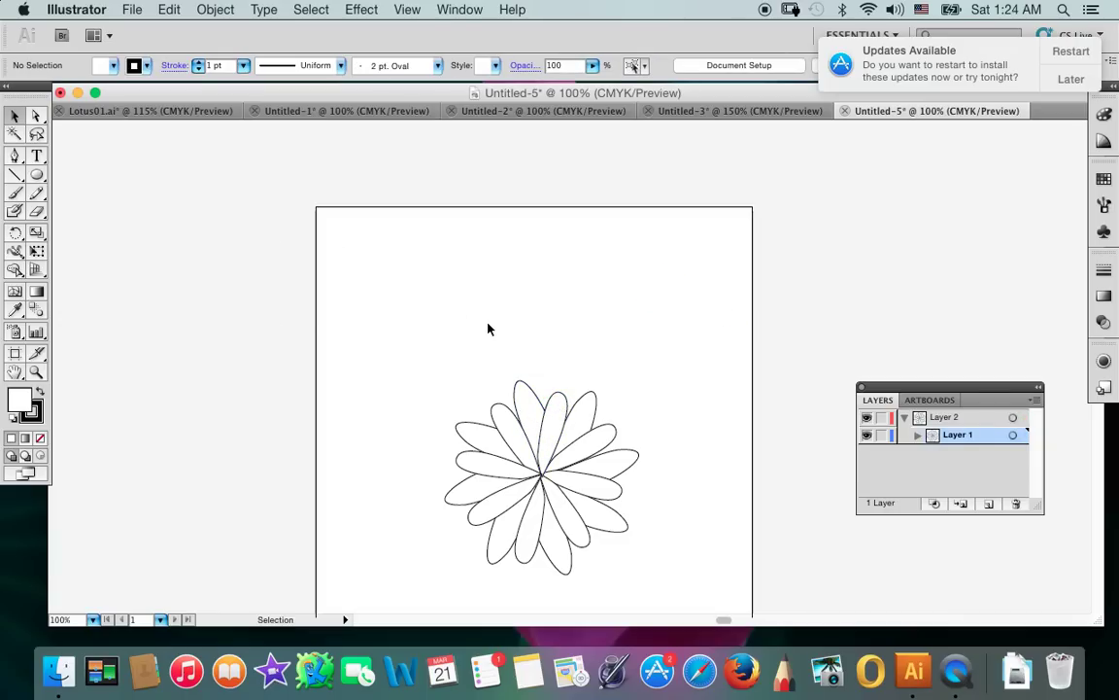
Step: Marquee-select every petal of the flower together
left_click(533, 416)
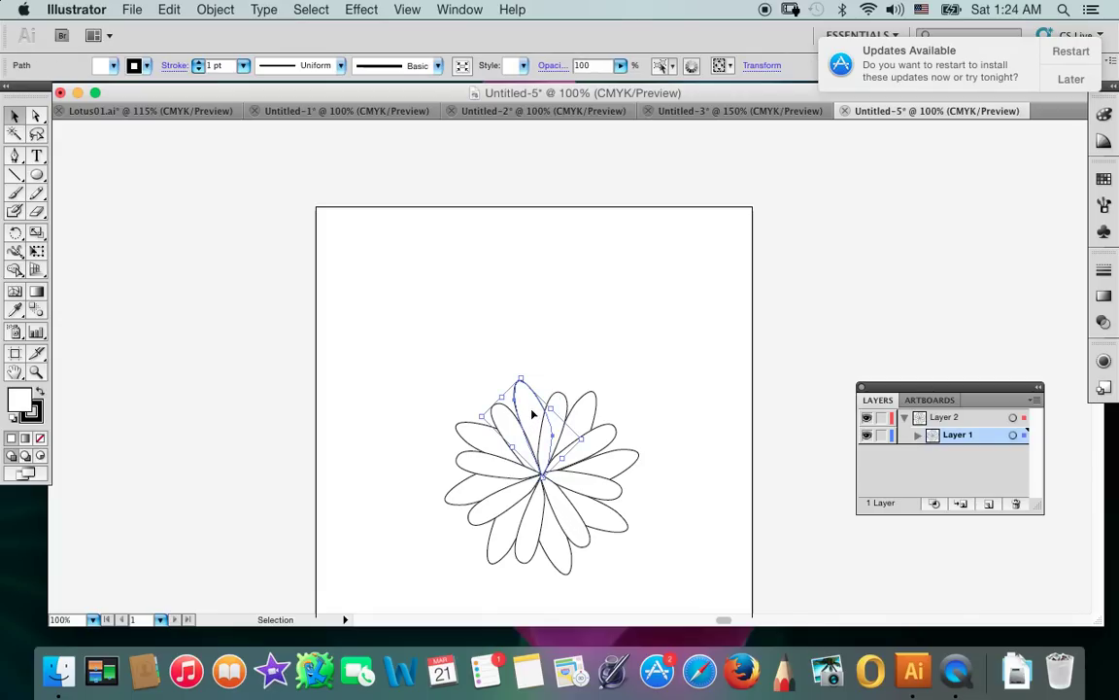
left_click(185, 324)
mouse_move(411, 387)
left_mouse_down()
mouse_move(590, 489)
mouse_move(574, 496)
left_mouse_up()
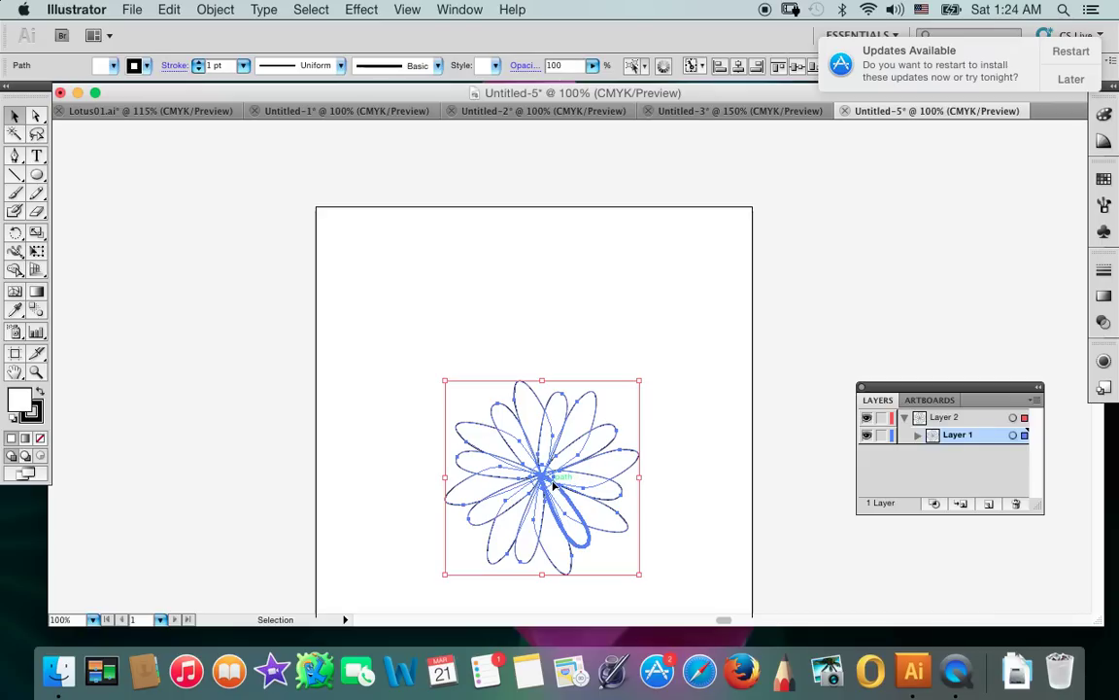
Step: Zoom the view in to 300% on the selected flower
scroll(540, 493, "down", 5)
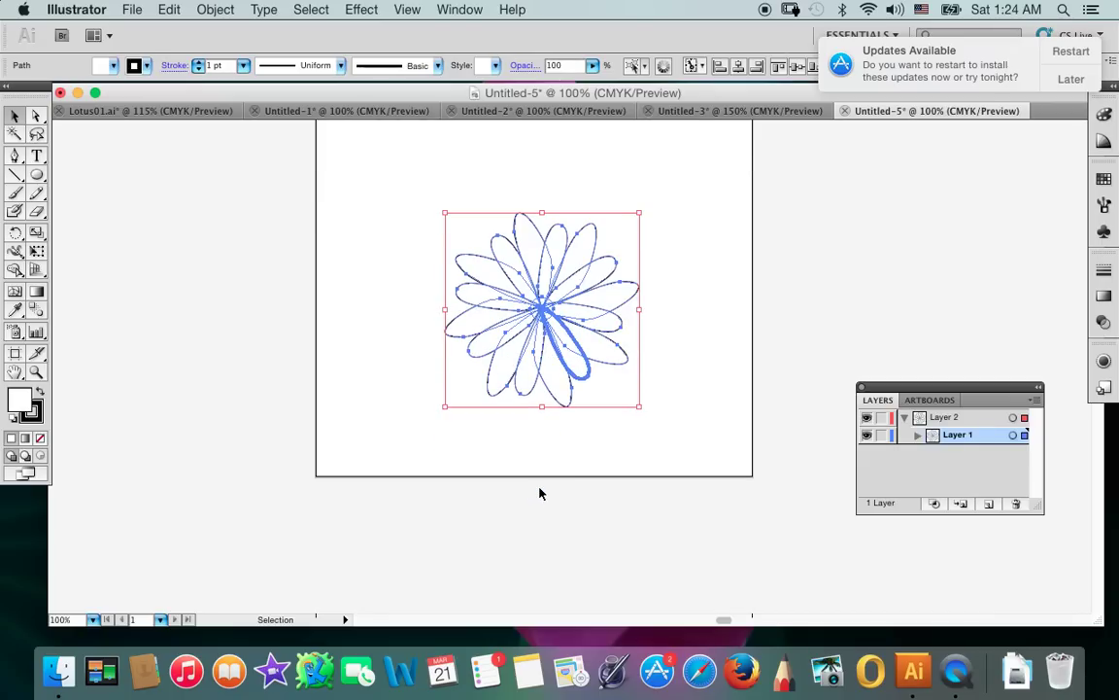
scroll(541, 493, "up", 1)
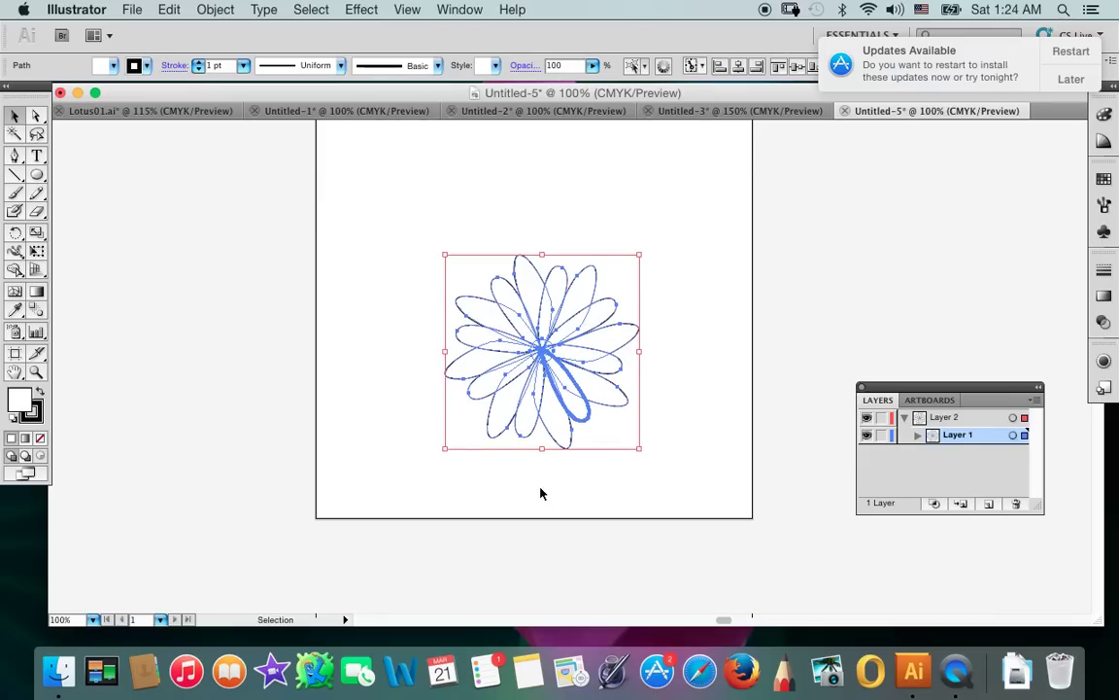
key("super+equal")
key("super+equal")
key("super+equal")
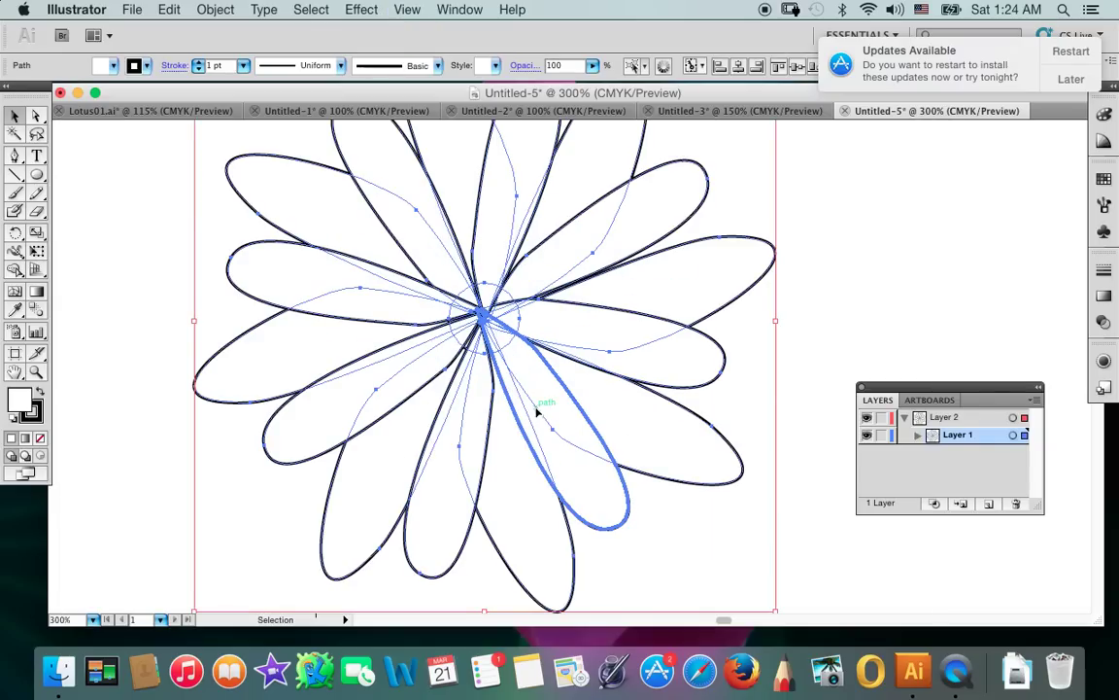
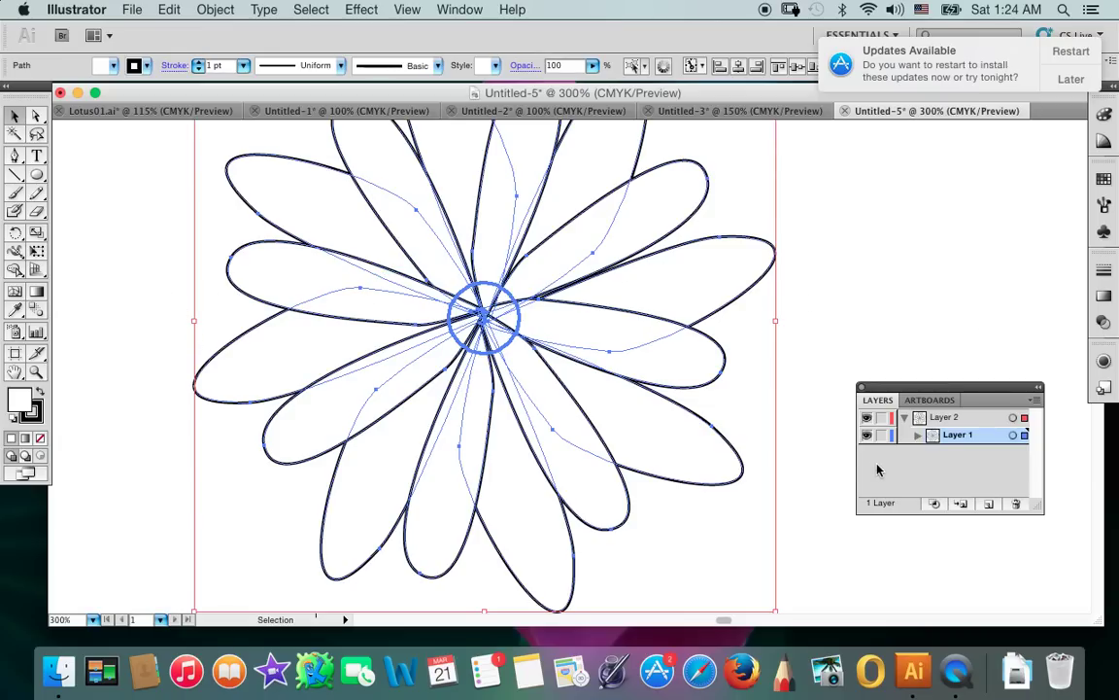
Step: Expand Layer 1 and scroll through its list of daisy <Path> sublayers
left_click(919, 436)
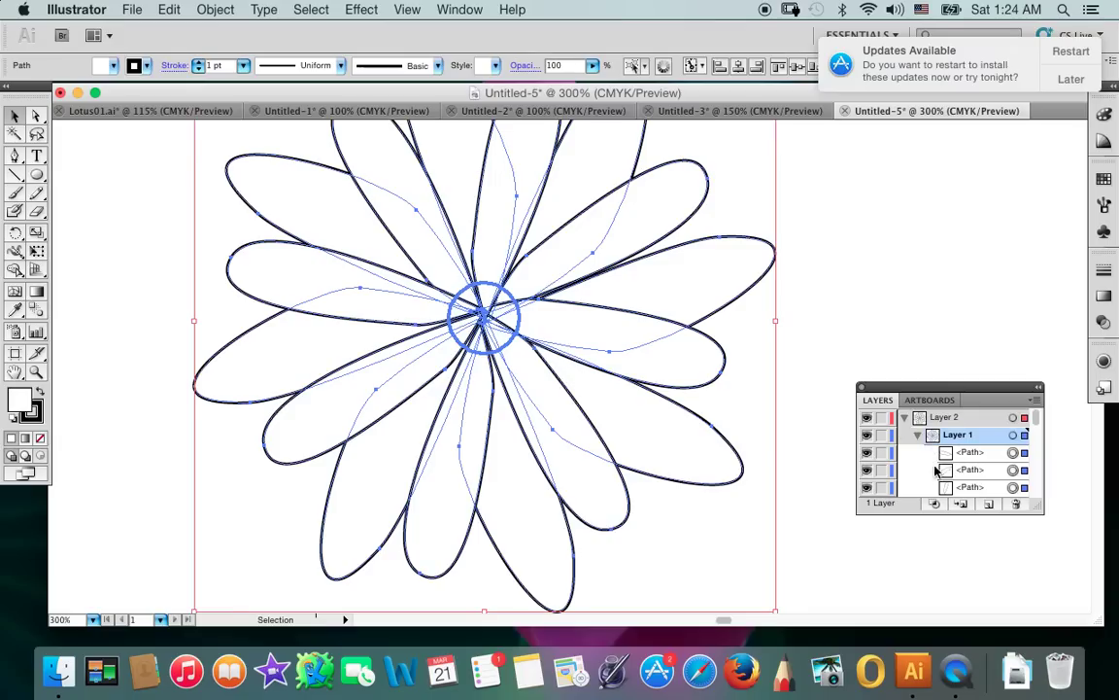
scroll(943, 451, "down", 5)
scroll(924, 466, "up", 2)
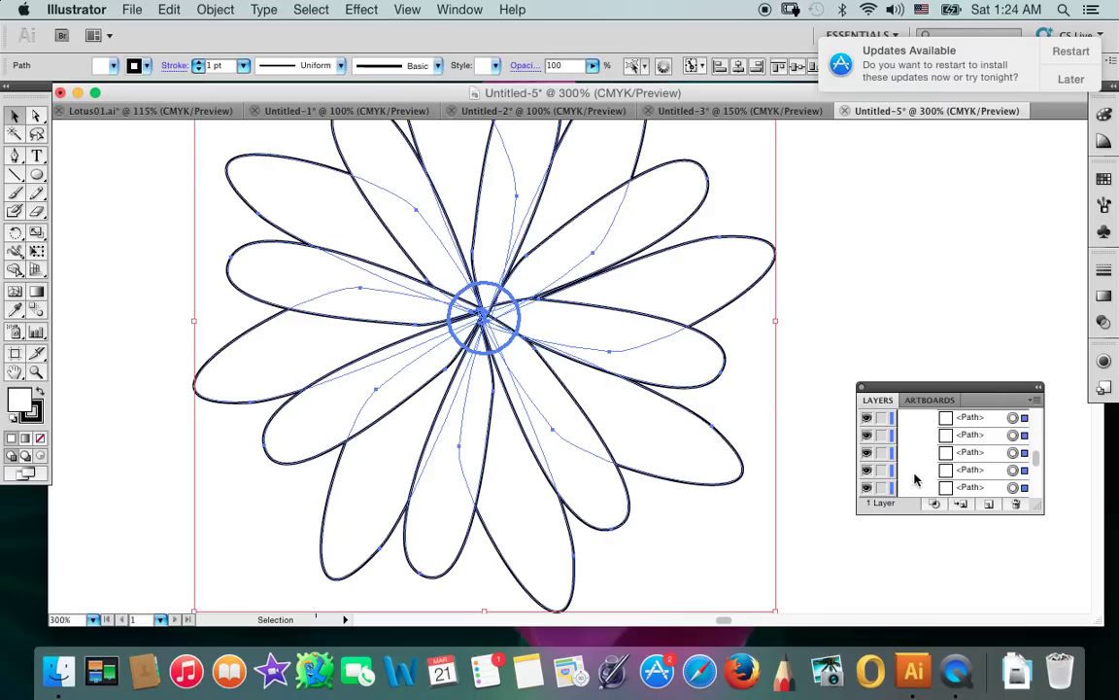
scroll(915, 478, "up", 3)
scroll(915, 478, "down", 3)
scroll(914, 478, "down", 2)
scroll(915, 478, "down", 2)
scroll(914, 478, "down", 2)
scroll(914, 478, "up", 1)
scroll(914, 478, "up", 1)
Step: Temporarily hide and reshow a petal path to identify which Layer 1 rows are petals
left_click(956, 454)
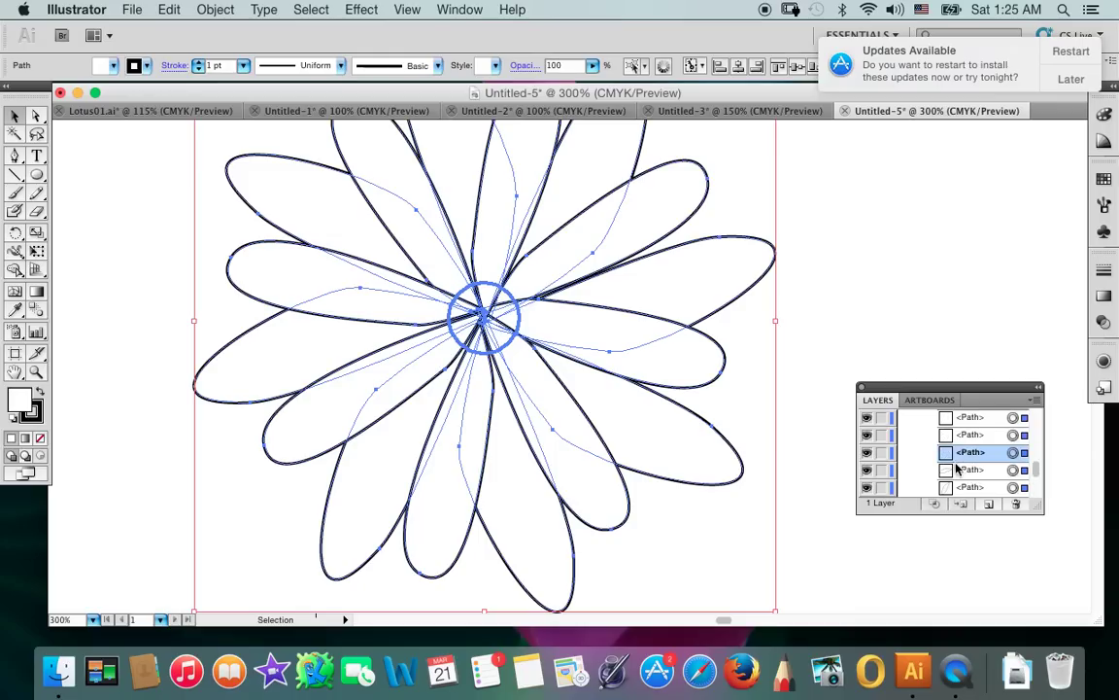
left_click(867, 453)
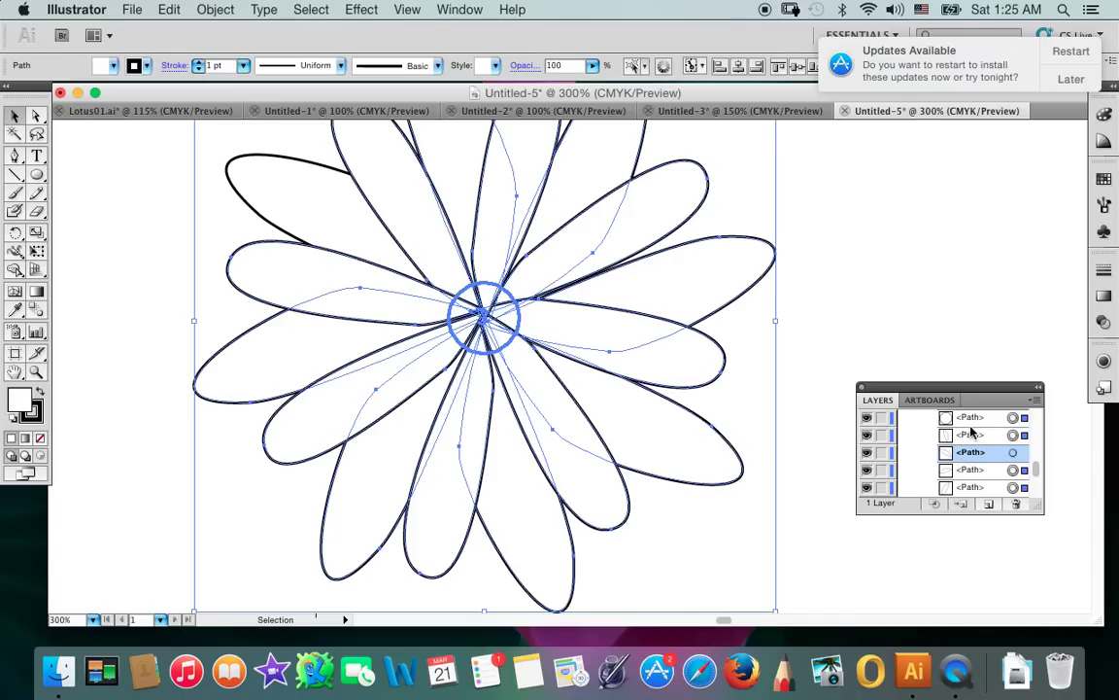
left_click(867, 418)
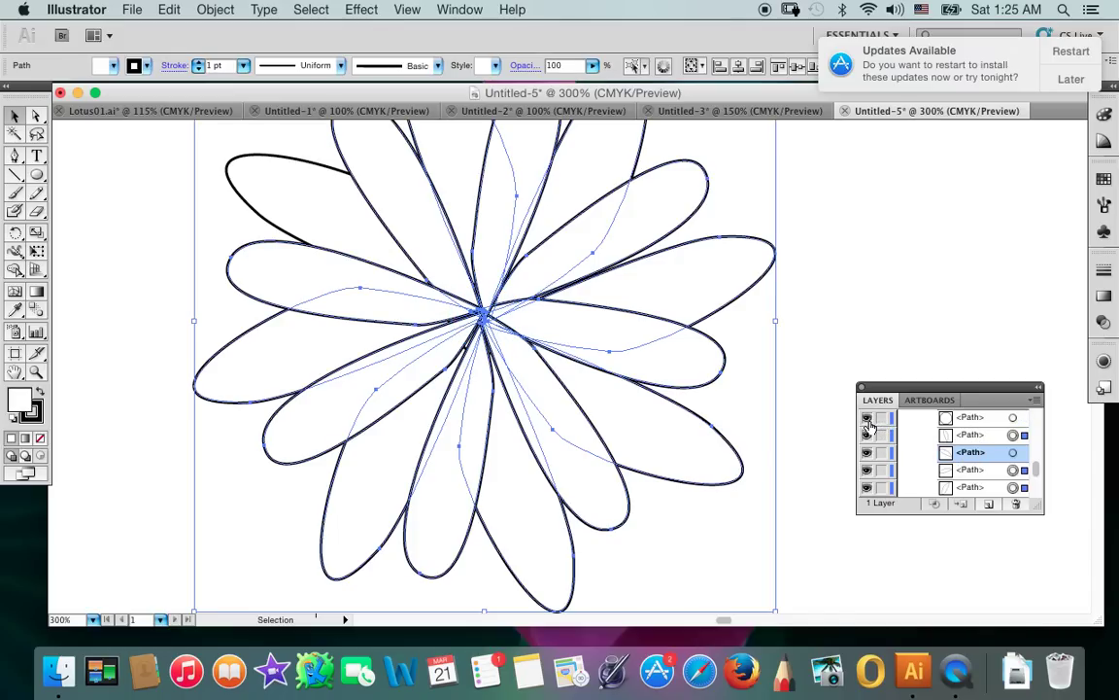
left_click(976, 418)
Step: Move the centre circle's <Path> row from the bottom to the top of Layer 1
left_click(970, 488)
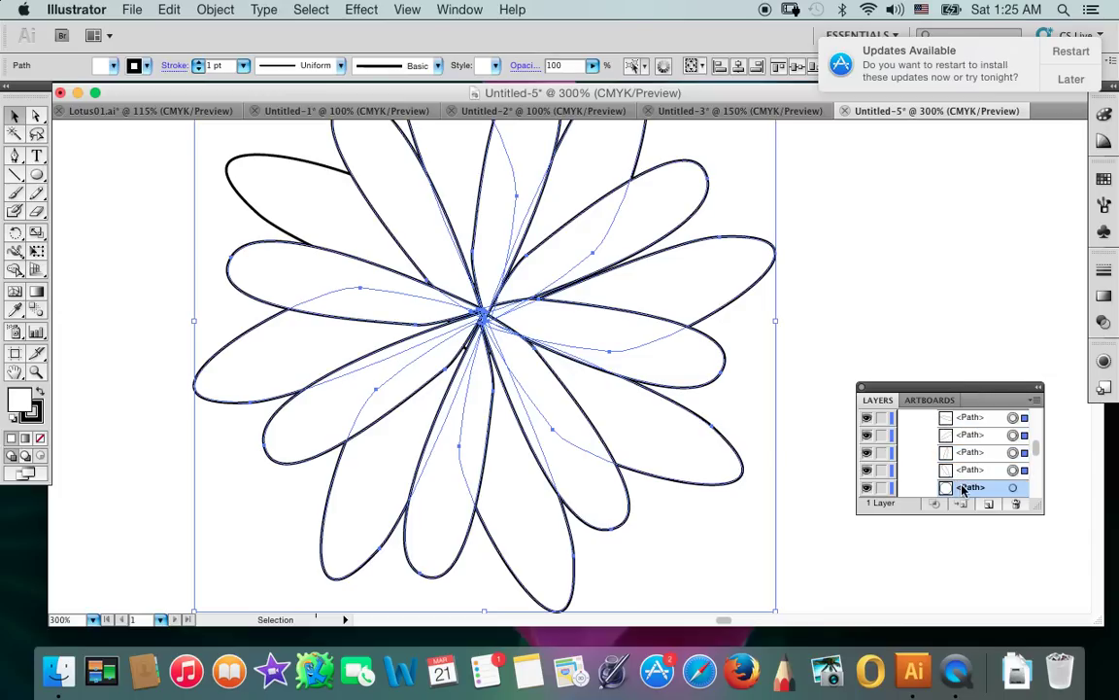
left_click_drag(970, 488, 983, 413)
left_click_drag(983, 413, 972, 428)
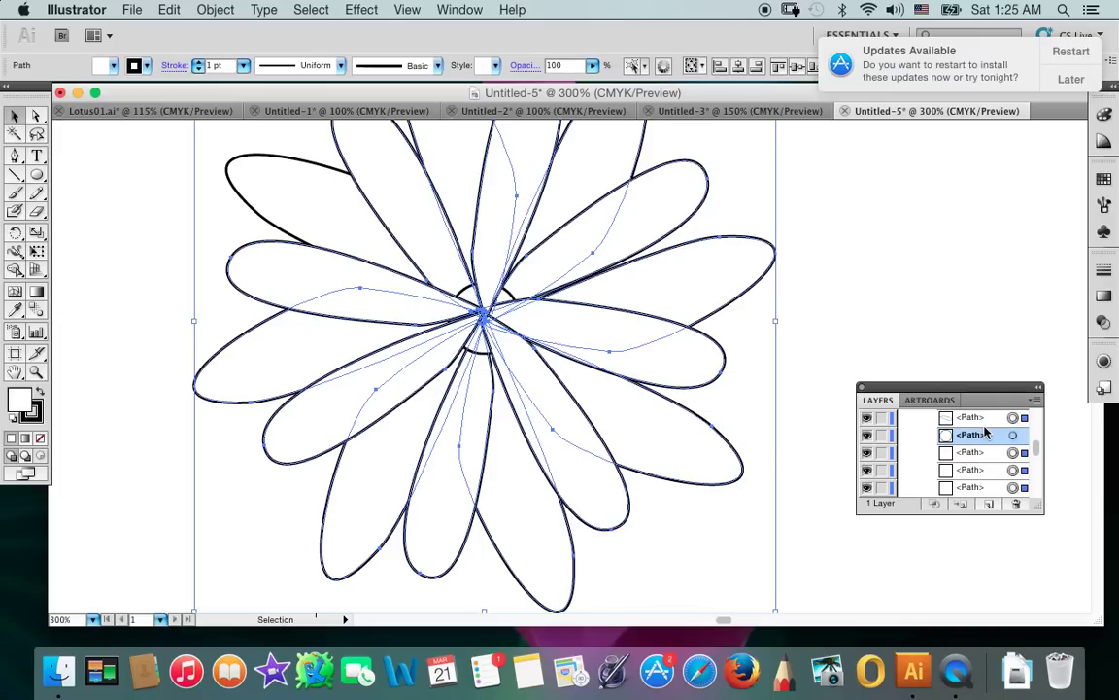
scroll(975, 467, "up", 2)
scroll(977, 456, "down", 2)
mouse_move(976, 445)
left_mouse_down()
mouse_move(984, 412)
mouse_move(937, 588)
left_mouse_up()
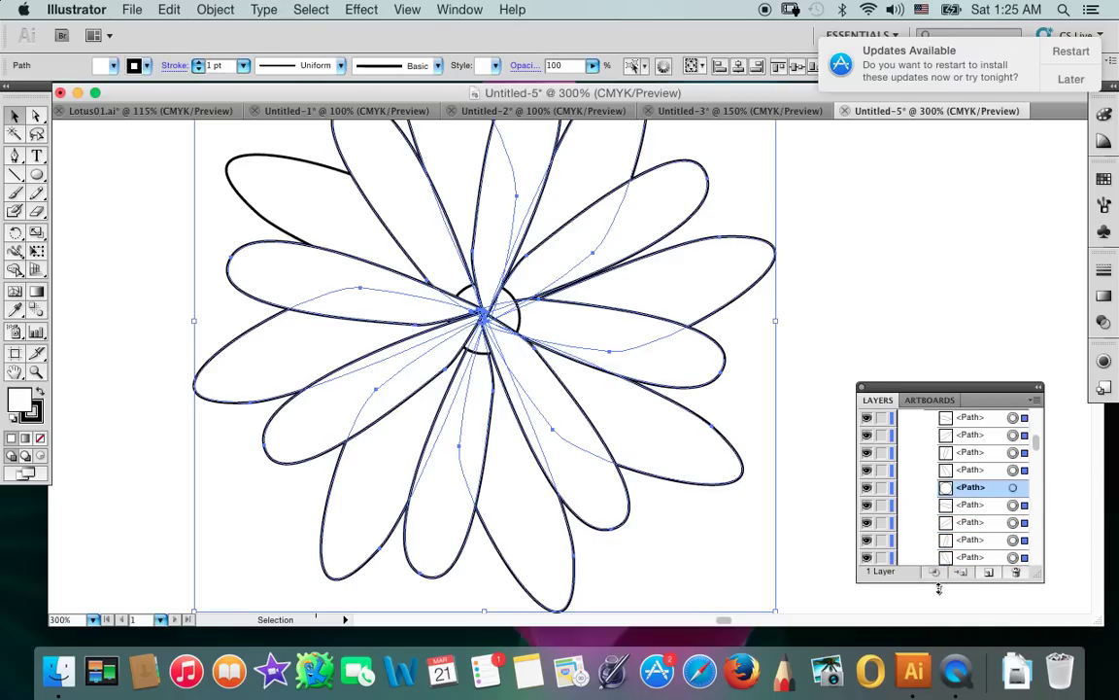
scroll(962, 530, "up", 2)
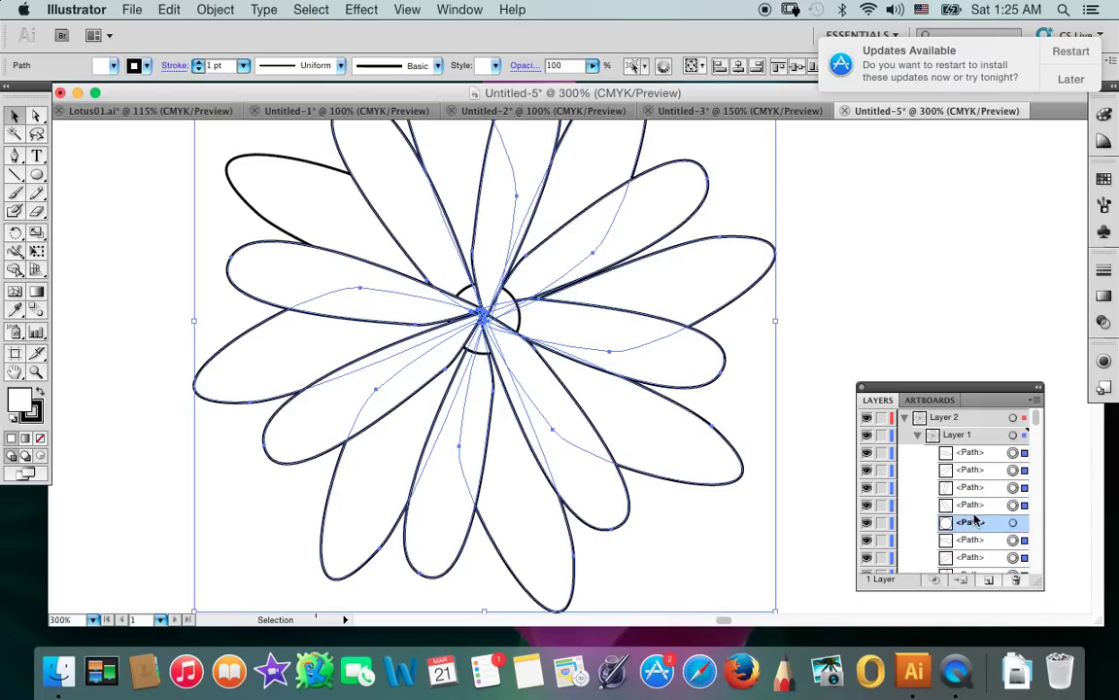
left_click_drag(969, 525, 991, 454)
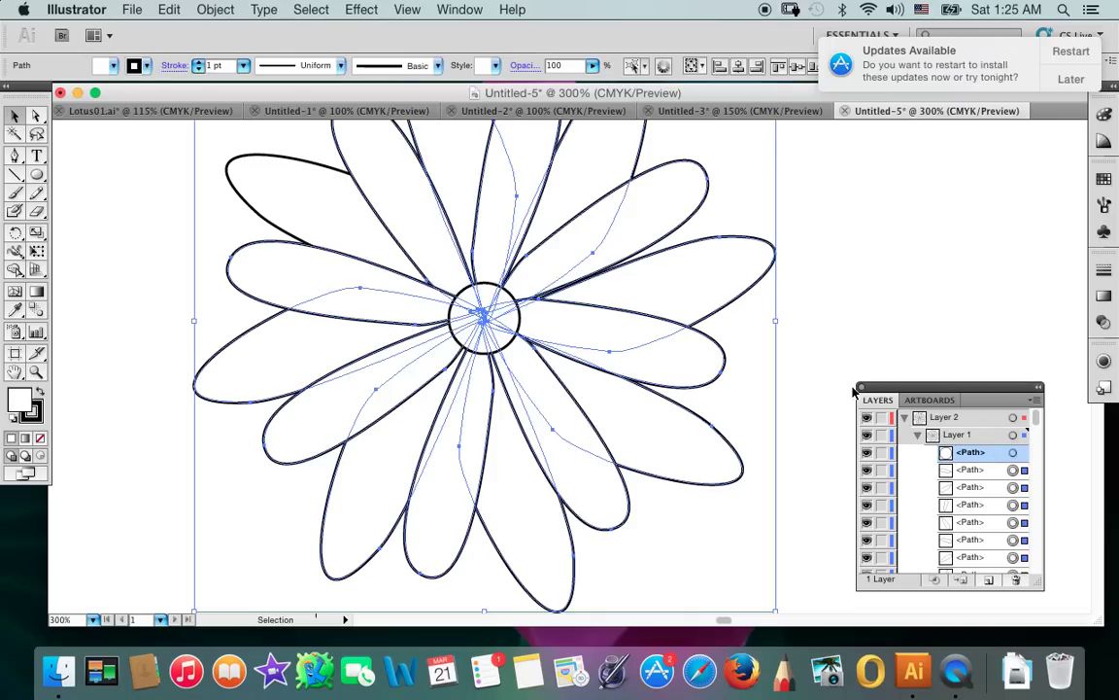
Step: Deselect all flower paths and zoom out to 150% to view the whole daisy
left_click(927, 280)
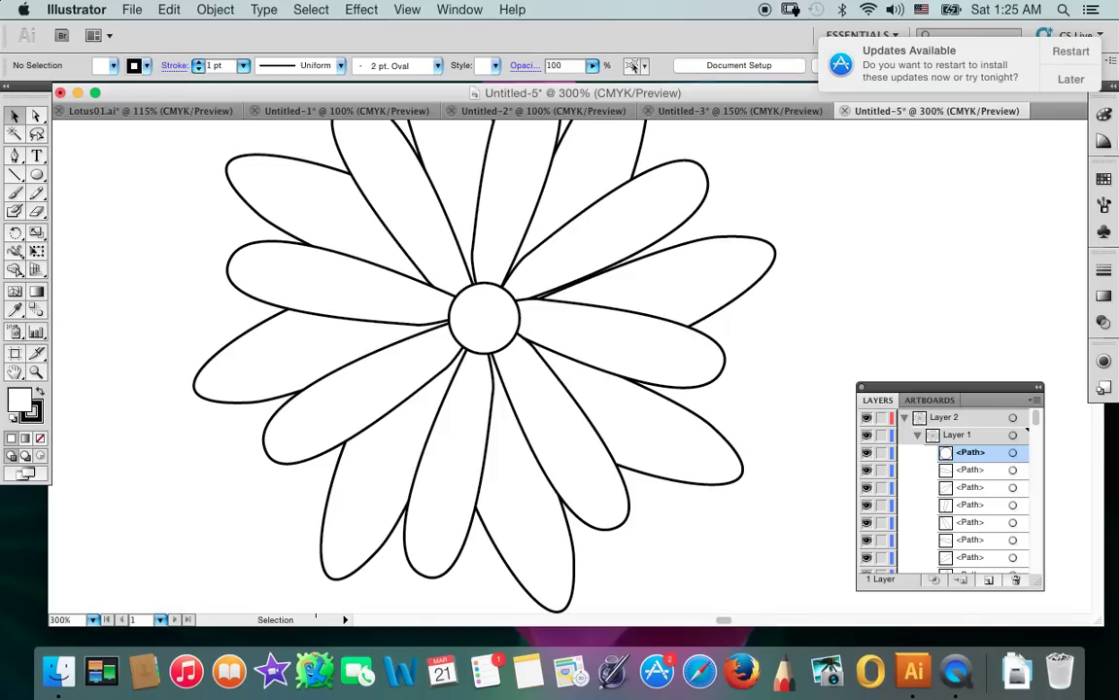
key("super+minus")
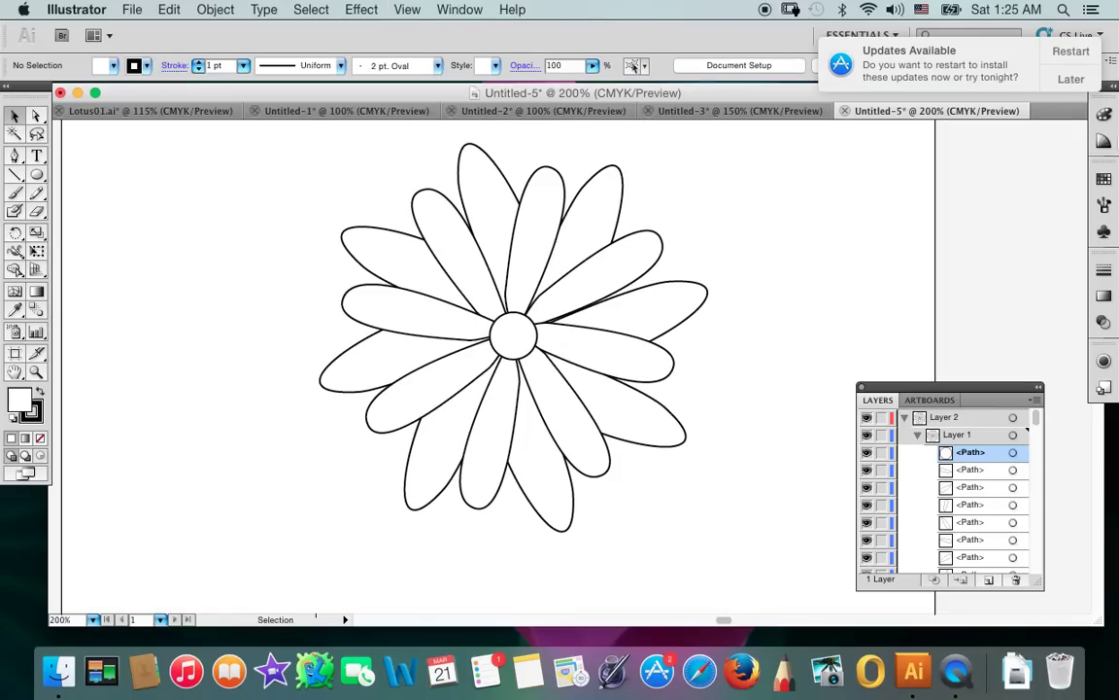
key("super+minus")
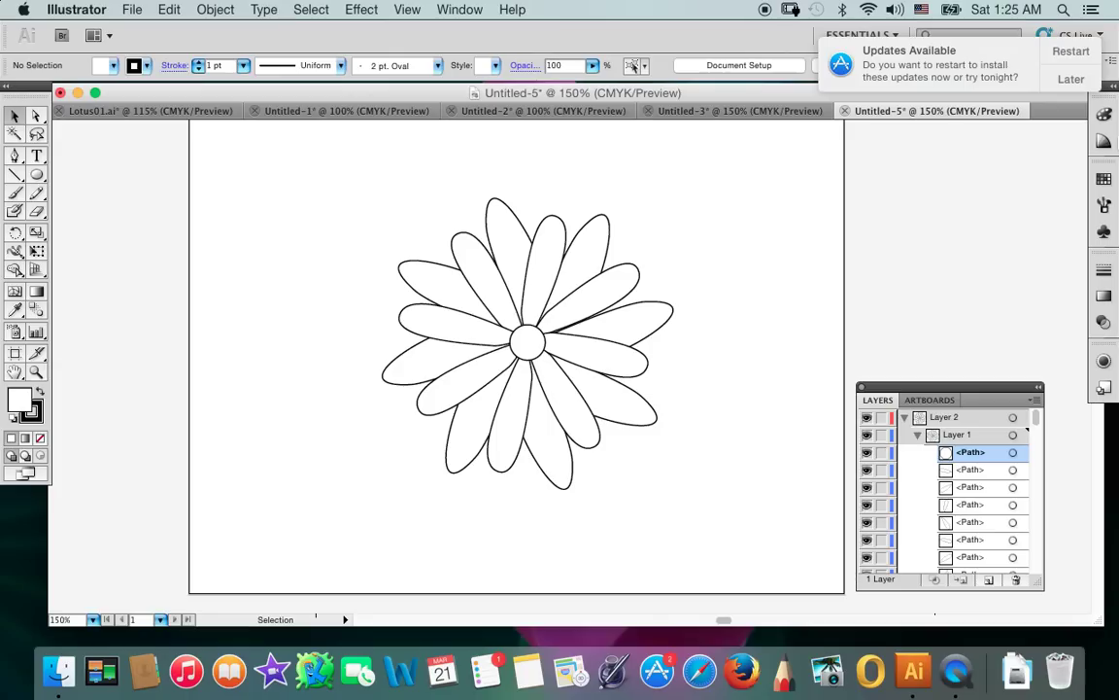